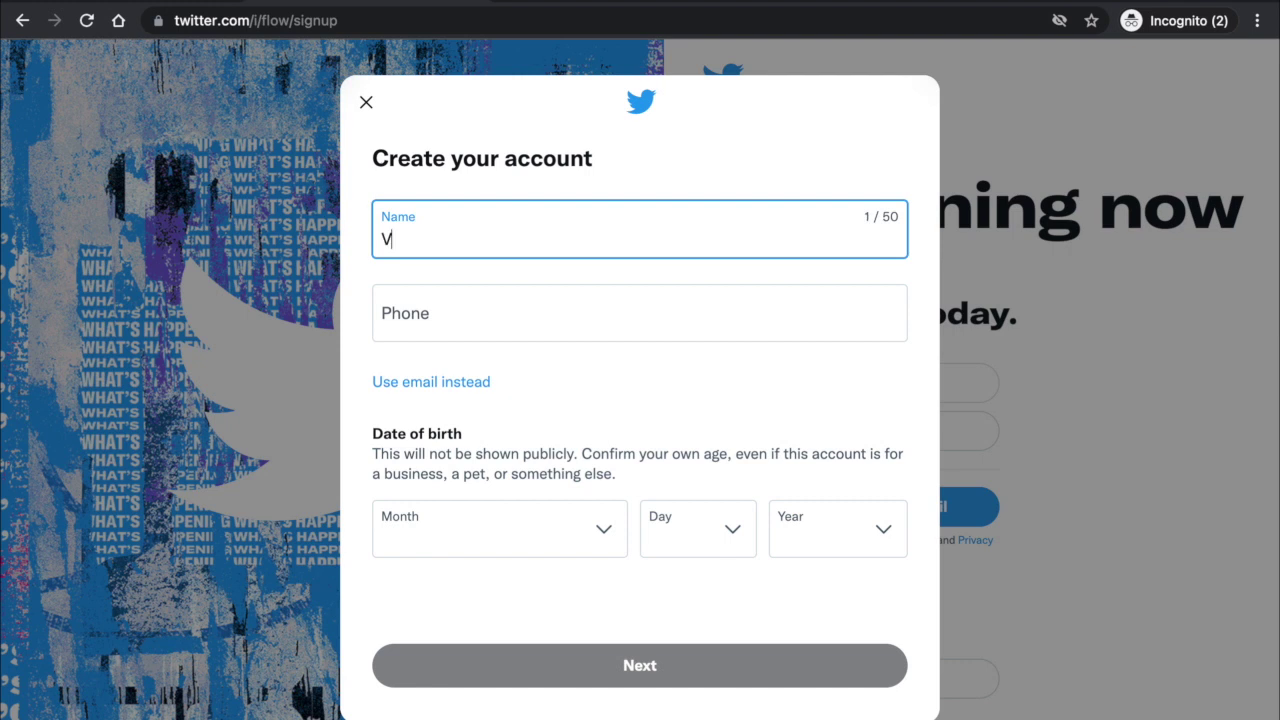
# Enter a name, switch to e-mail sign-up, then abandon the form and return to the landing page.
pyautogui.write('eena V')
pyautogui.click(427, 389)
pyautogui.click(418, 316)
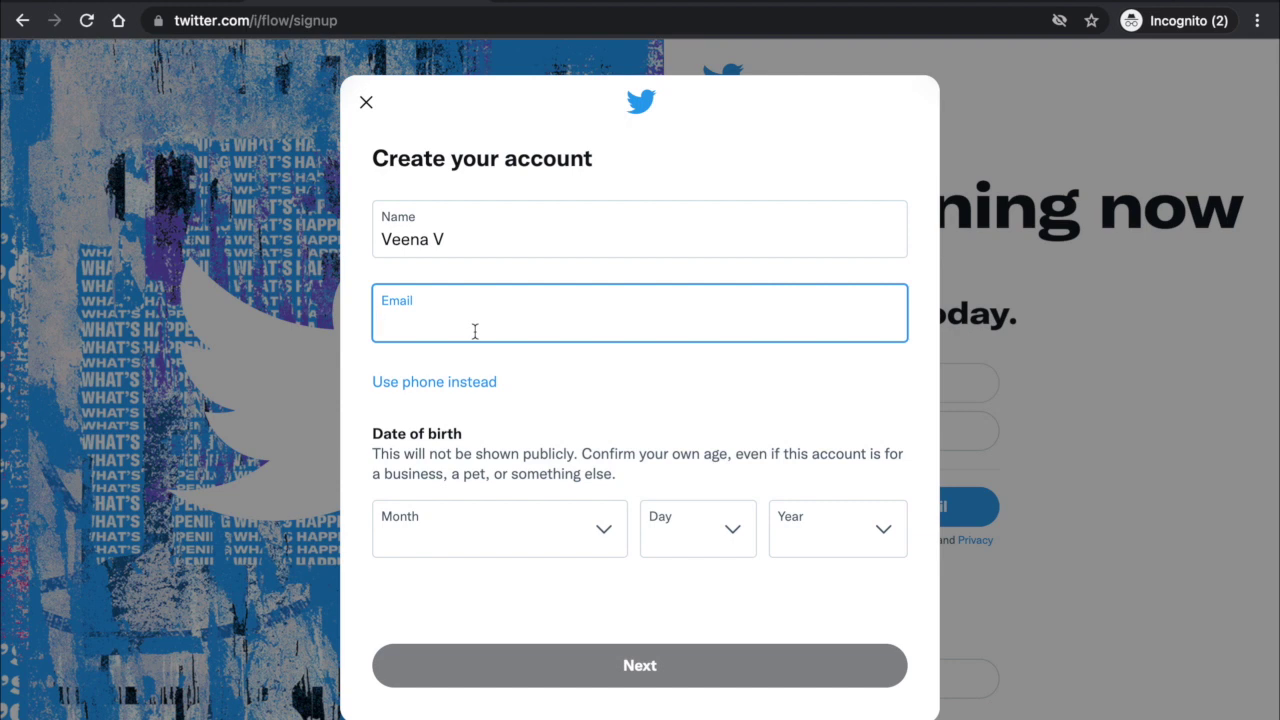
pyautogui.click(366, 102)
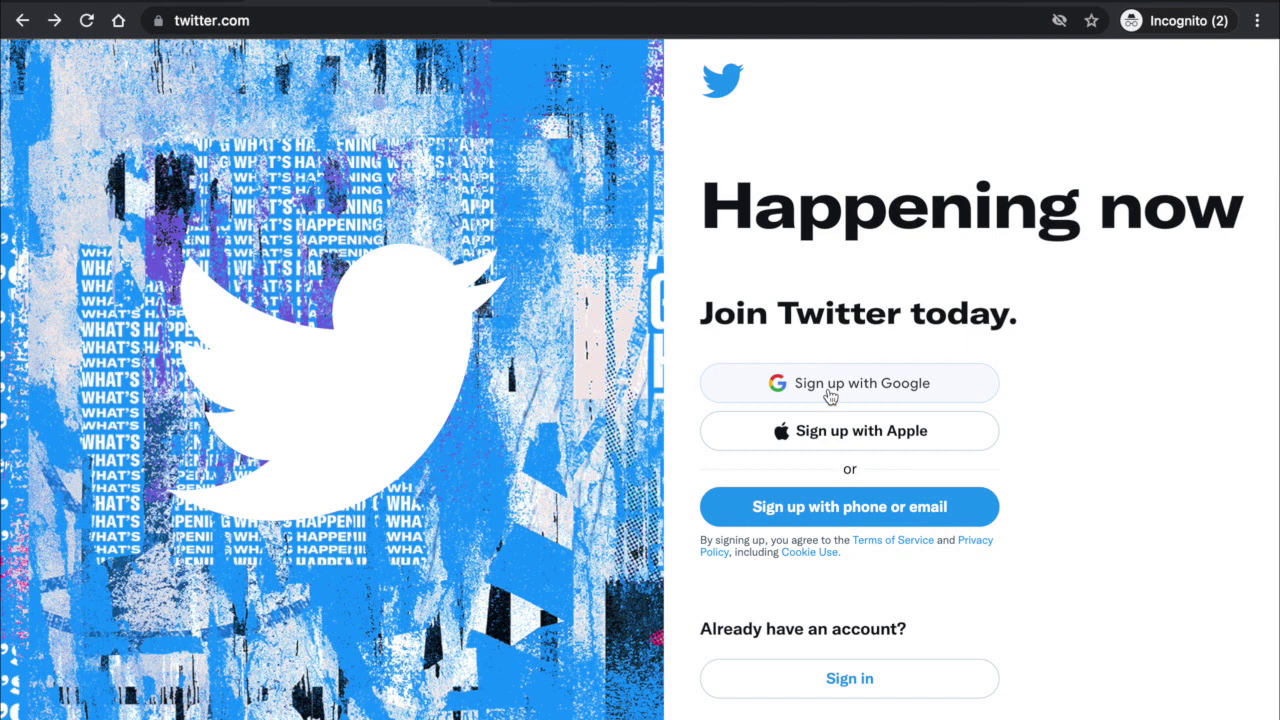
# Start phone/e-mail sign-up and enter the user's name and account e-mail address.
pyautogui.click(809, 519)
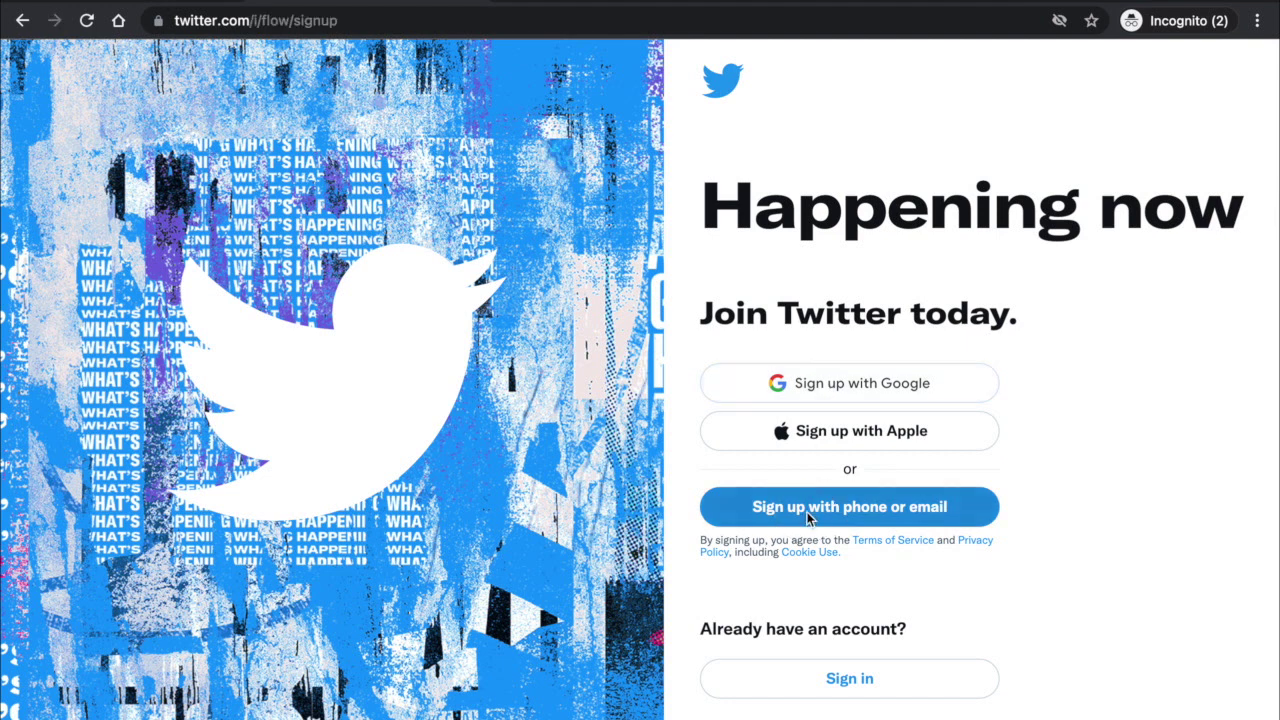
pyautogui.write('Veena V')
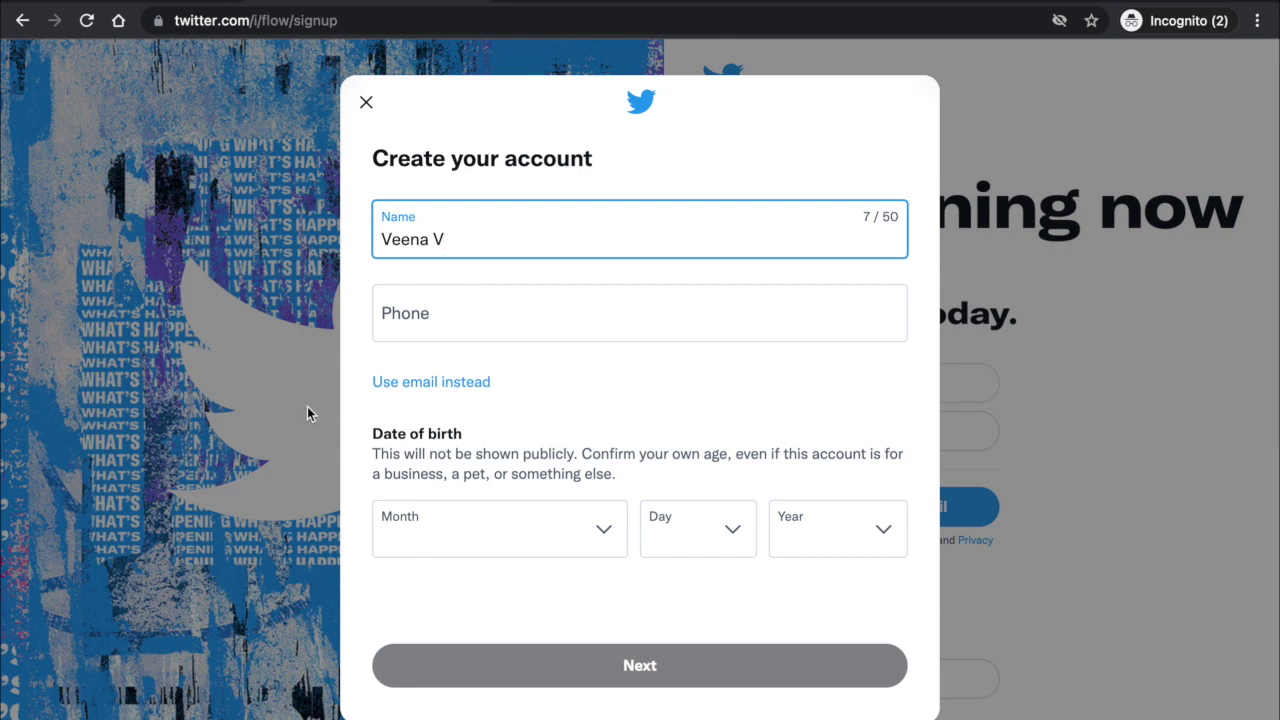
pyautogui.click(405, 384)
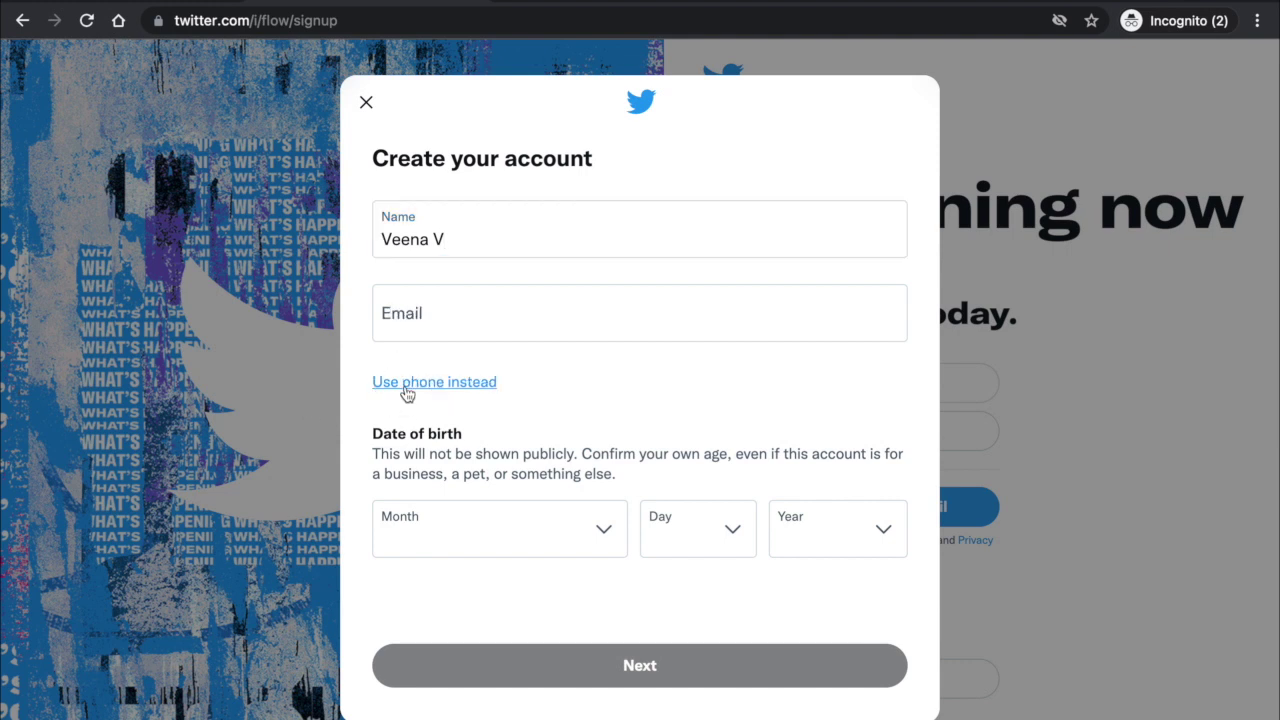
pyautogui.click(434, 325)
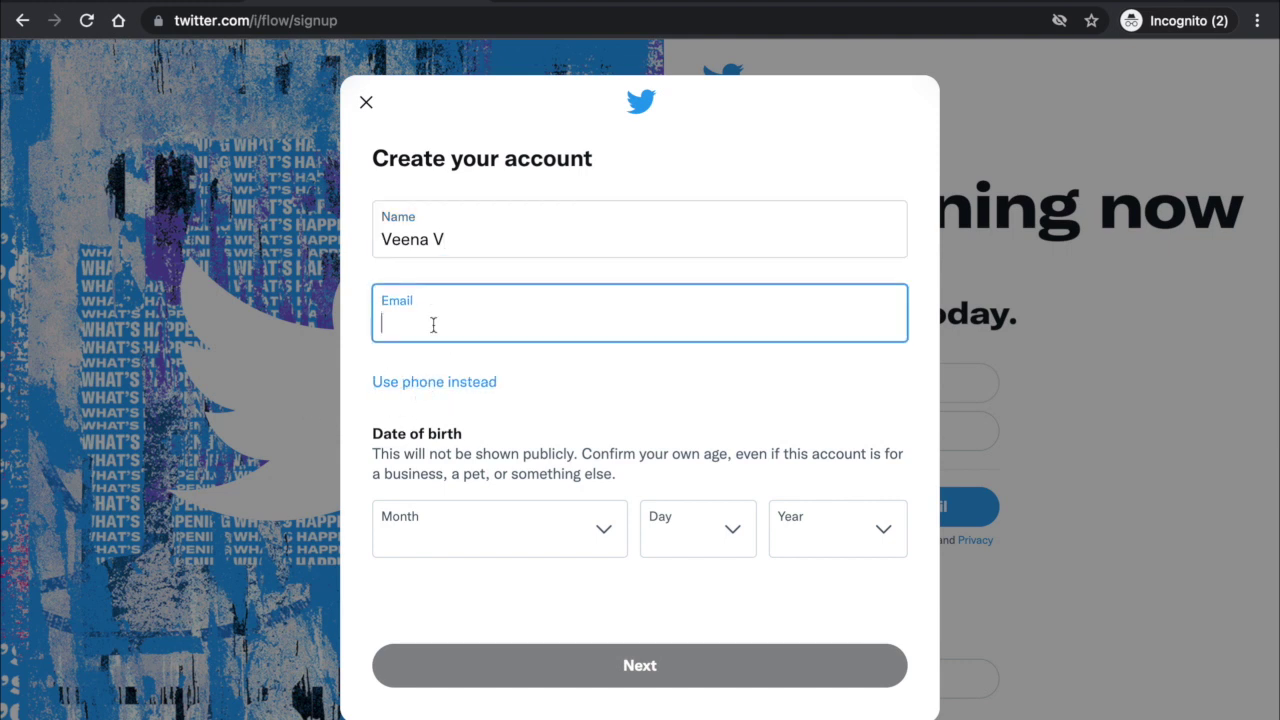
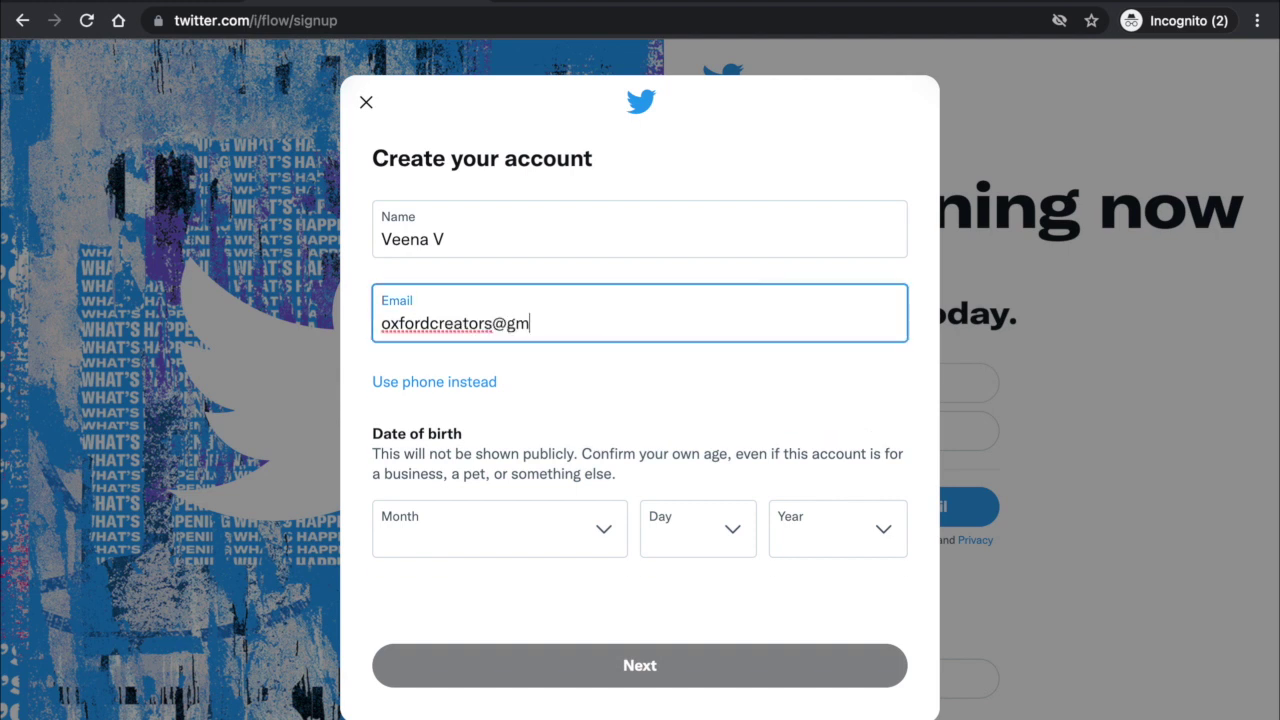
pyautogui.click(513, 363)
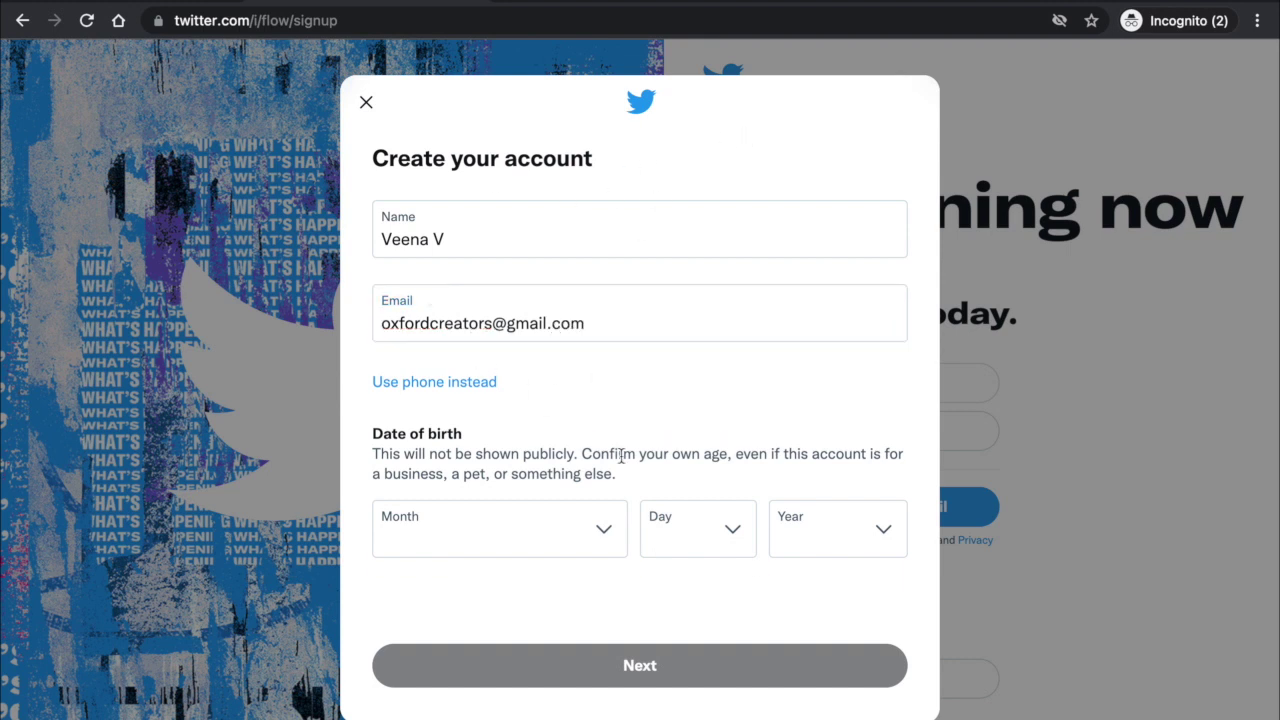
# Set the birth date to January 1, 2000 and continue to the next step.
pyautogui.click(533, 537)
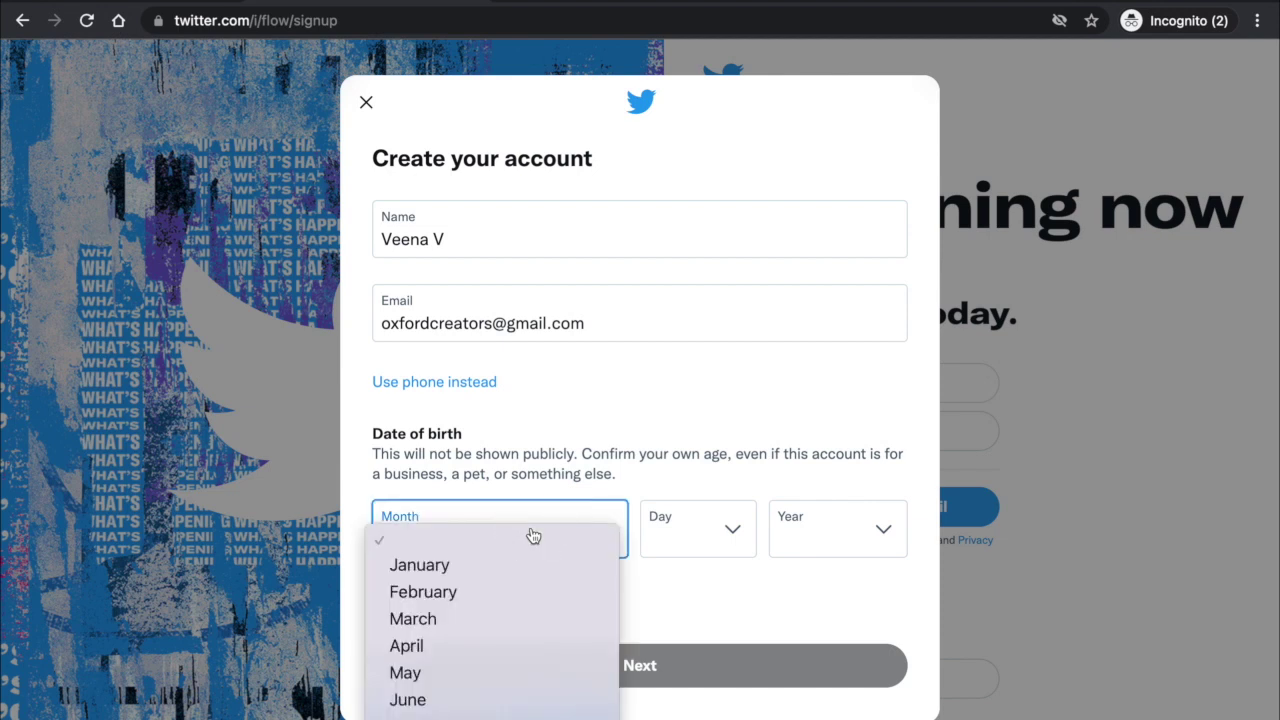
pyautogui.click(449, 576)
pyautogui.click(727, 522)
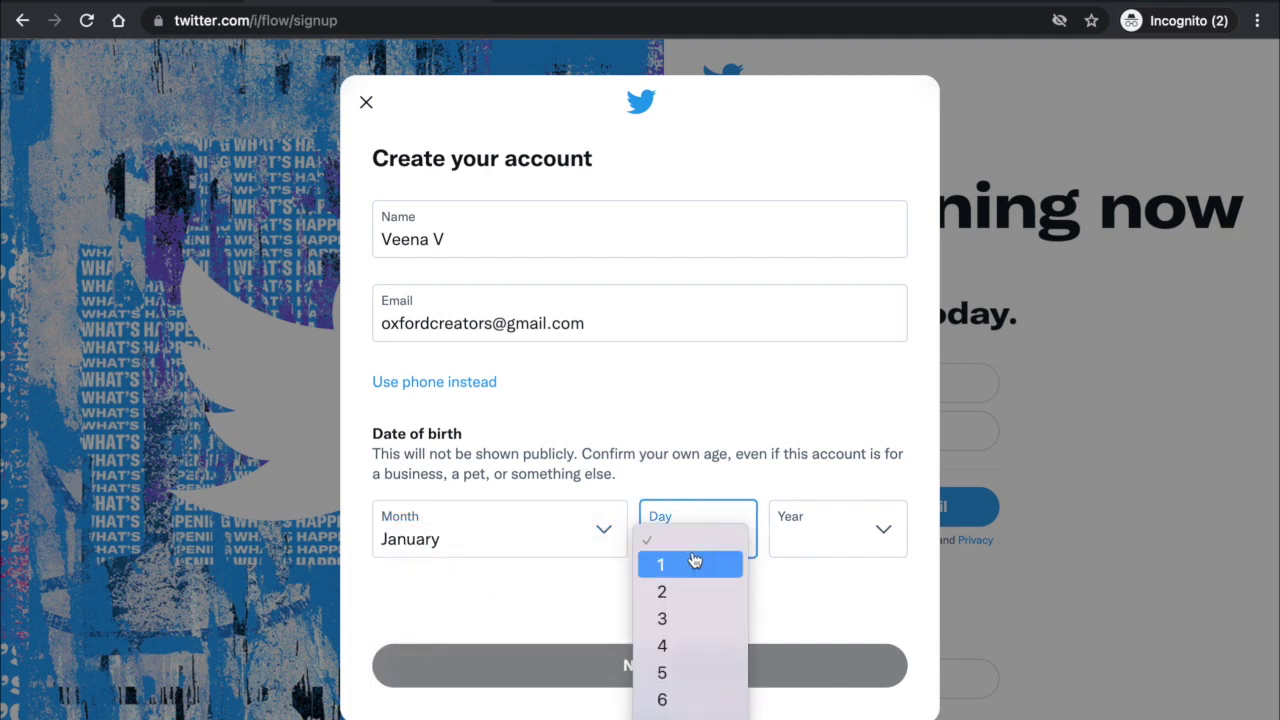
pyautogui.click(694, 563)
pyautogui.click(835, 536)
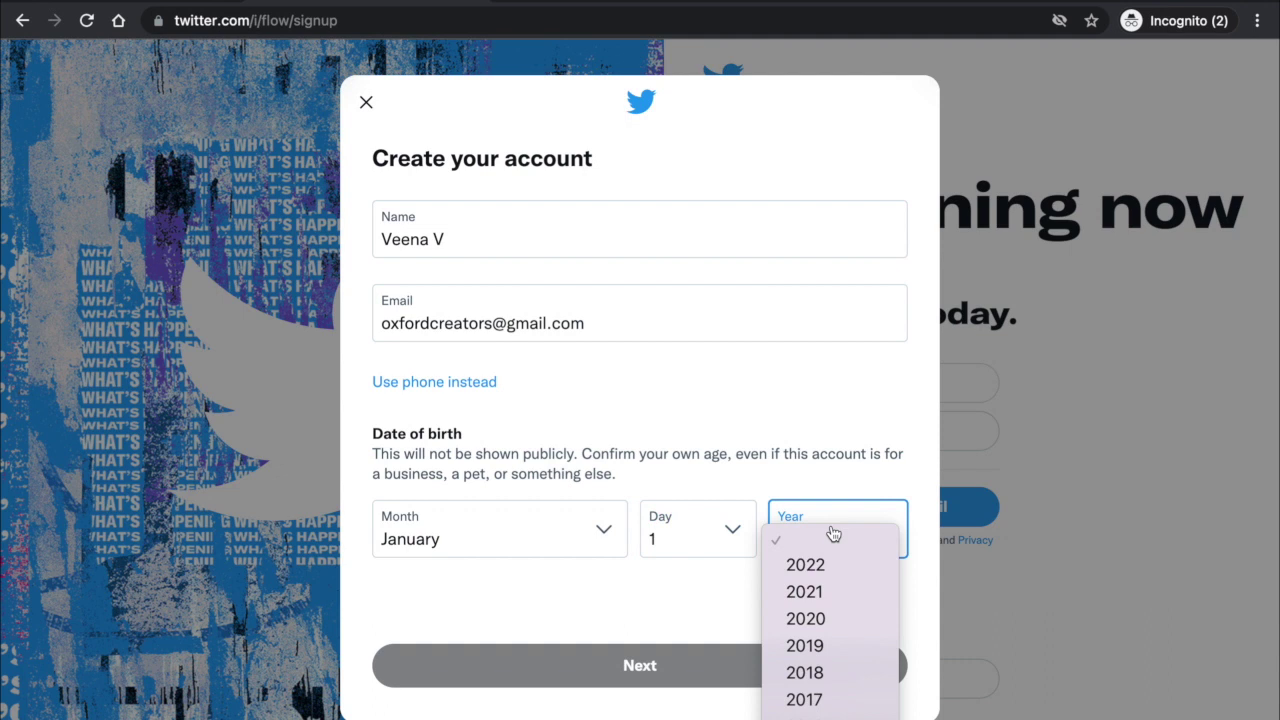
pyautogui.scroll(-5, 835, 612)
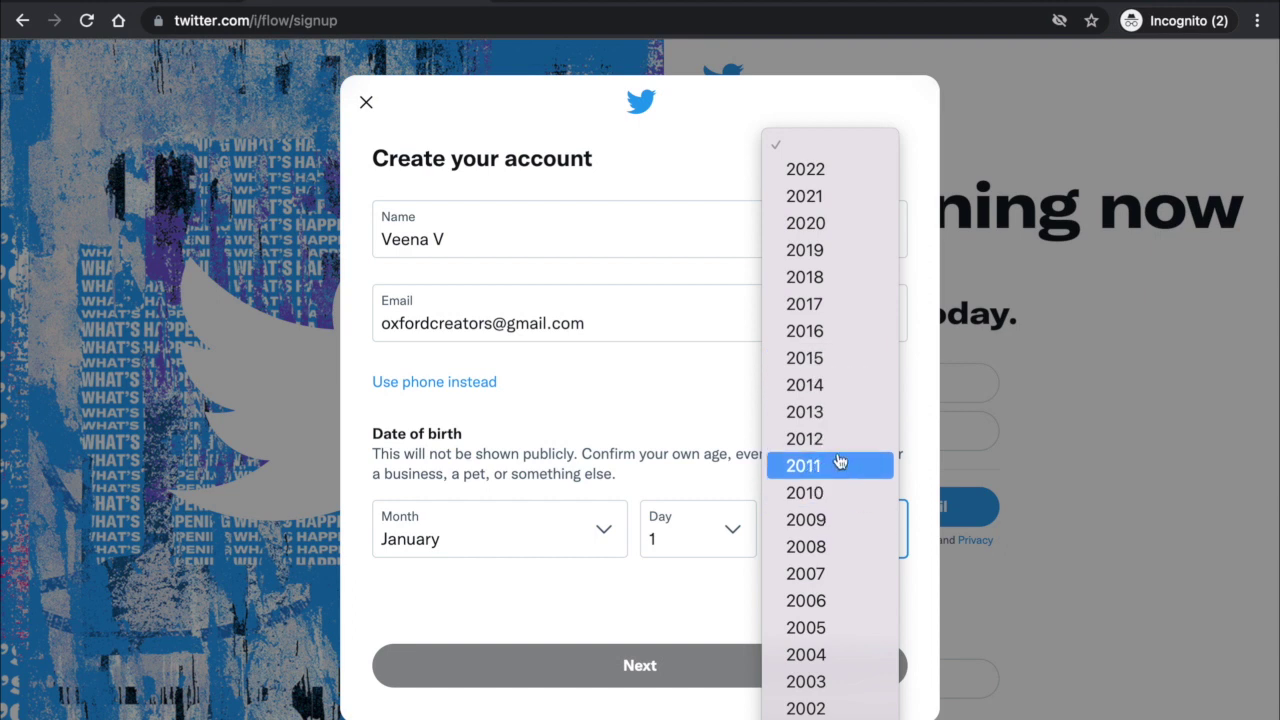
pyautogui.scroll(-3, 839, 461)
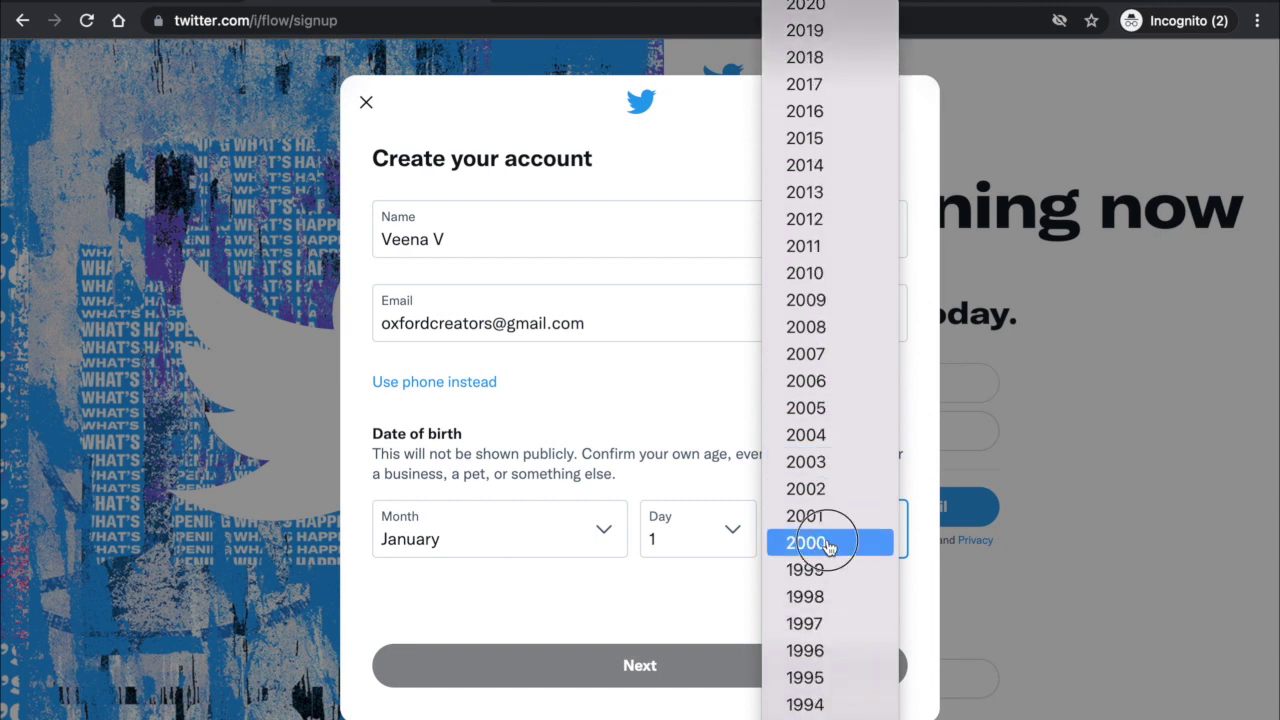
pyautogui.click(808, 543)
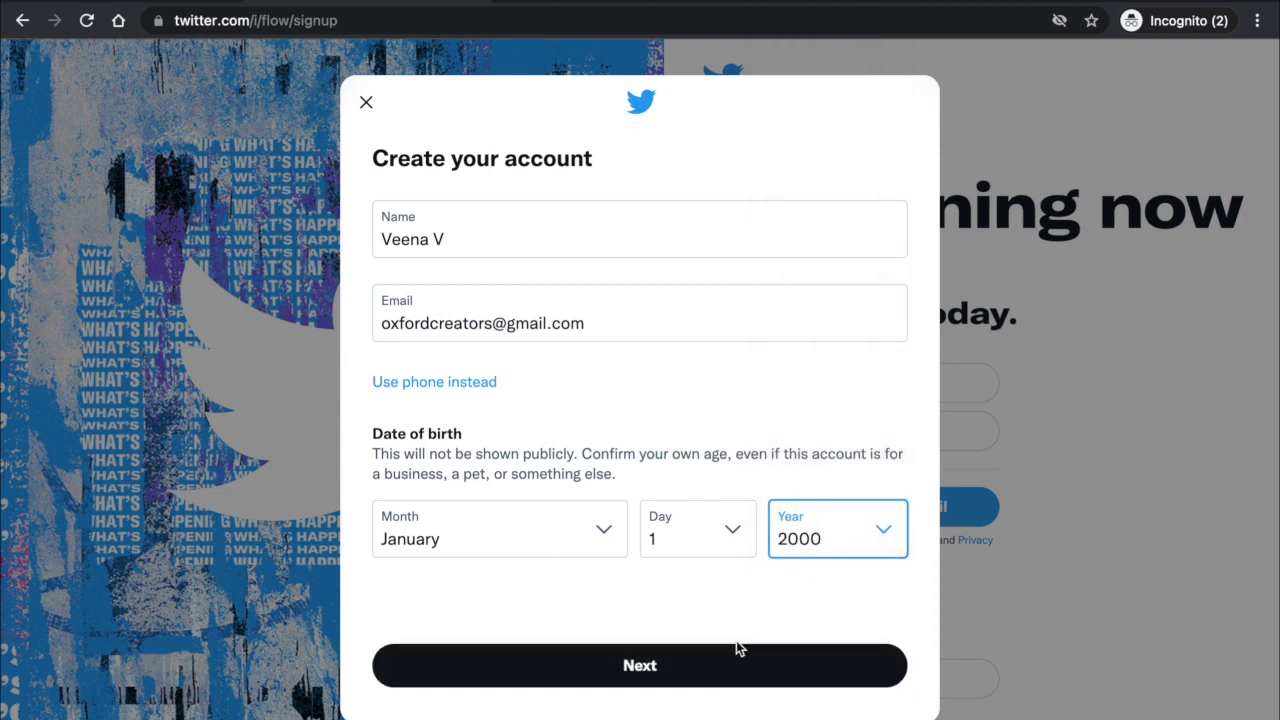
pyautogui.click(598, 676)
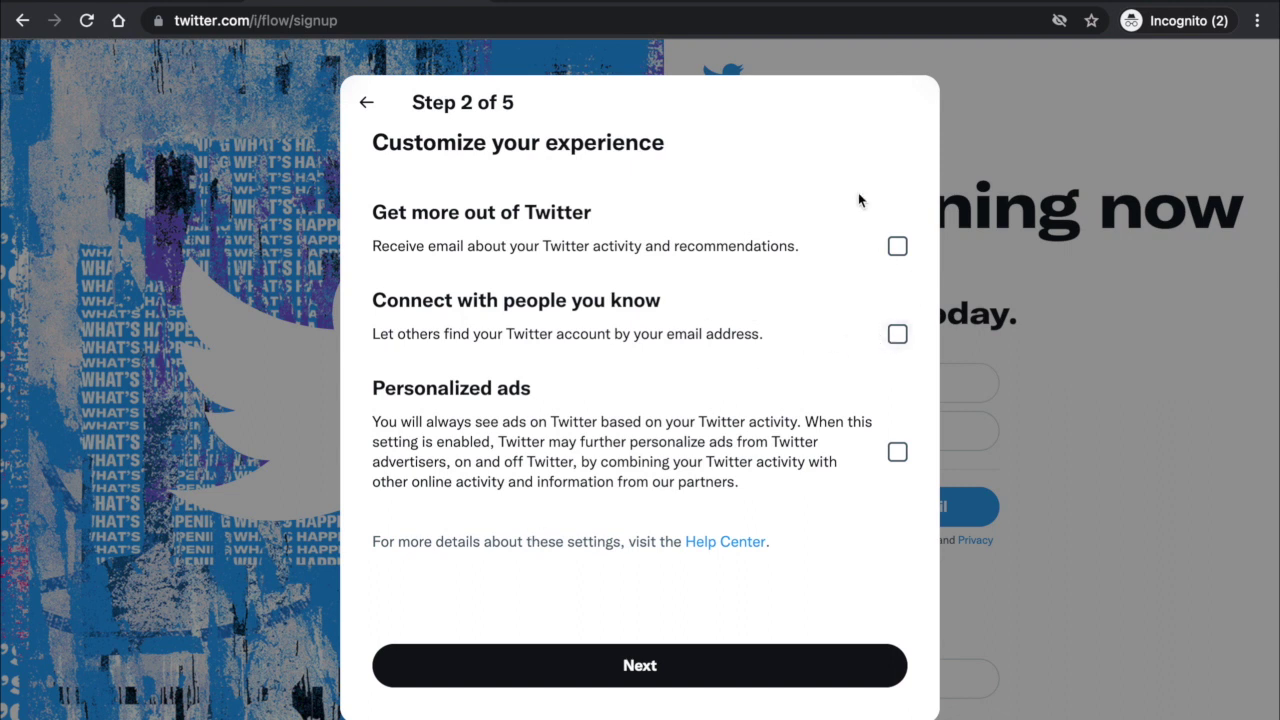
# Change the account name to 'The Oxford Creators' and submit the sign-up.
pyautogui.click(652, 667)
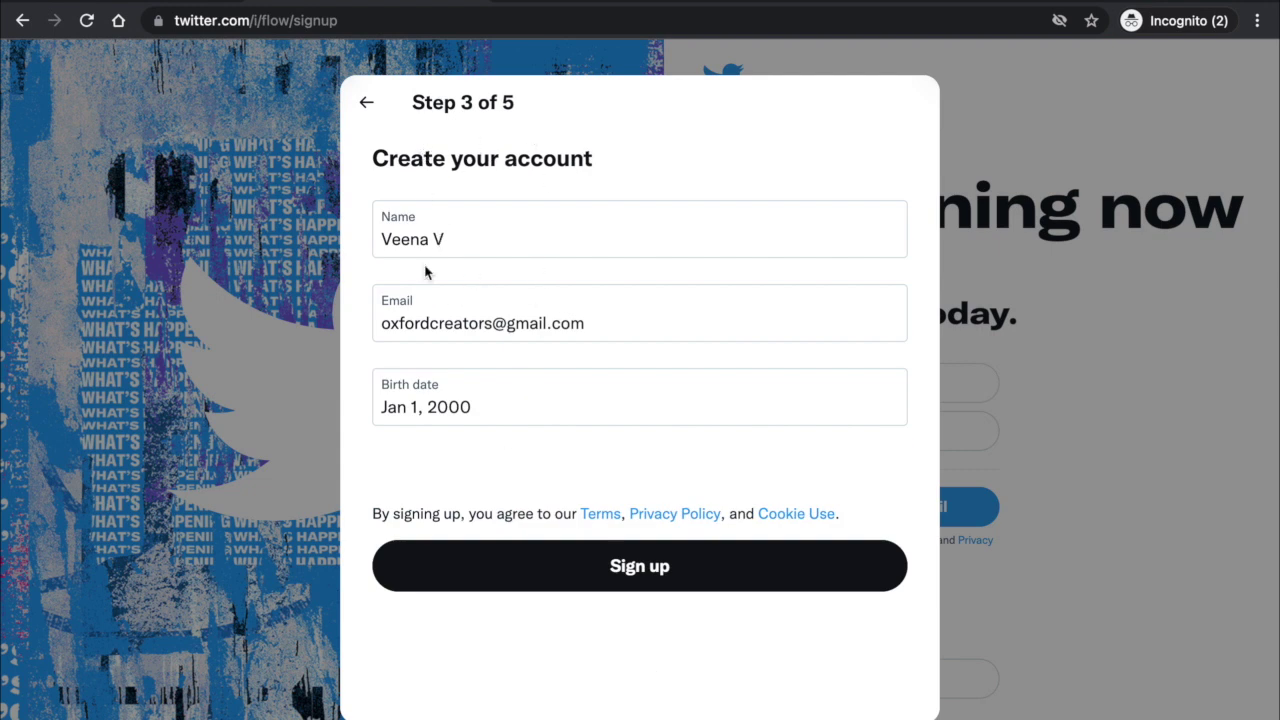
pyautogui.moveTo(451, 243); pyautogui.dragTo(385, 240)
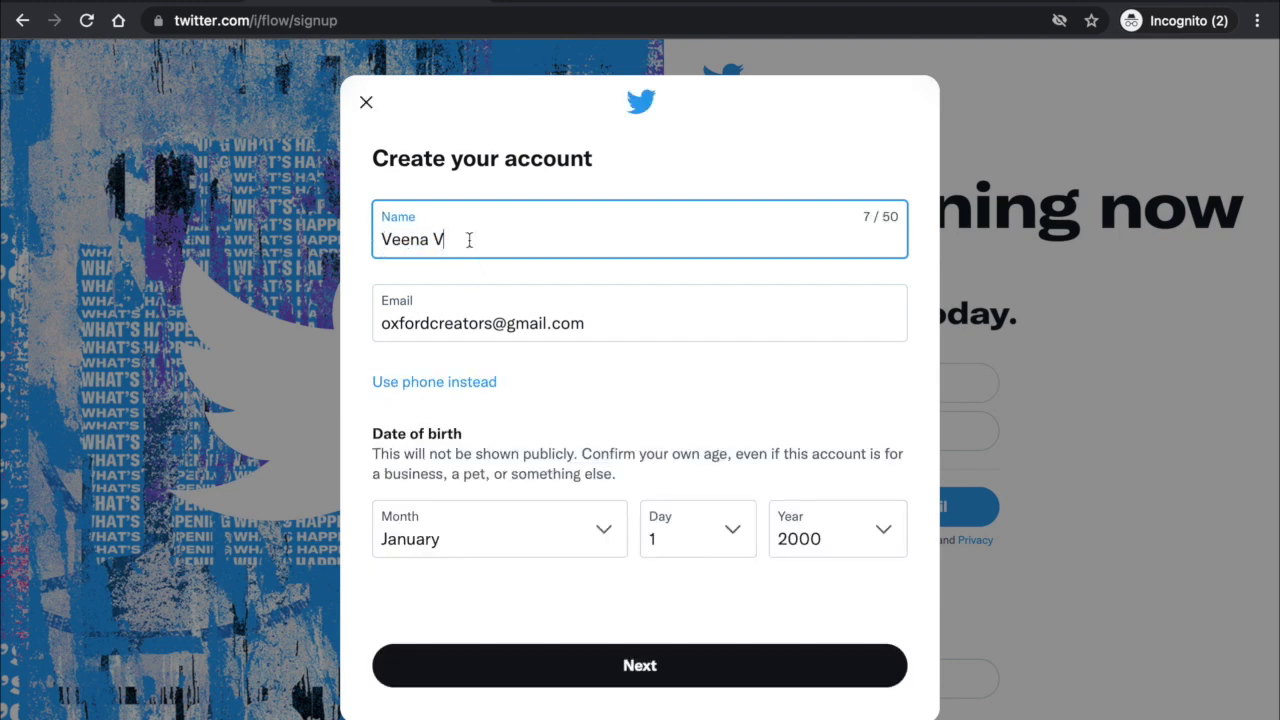
pyautogui.moveTo(469, 240); pyautogui.dragTo(386, 238)
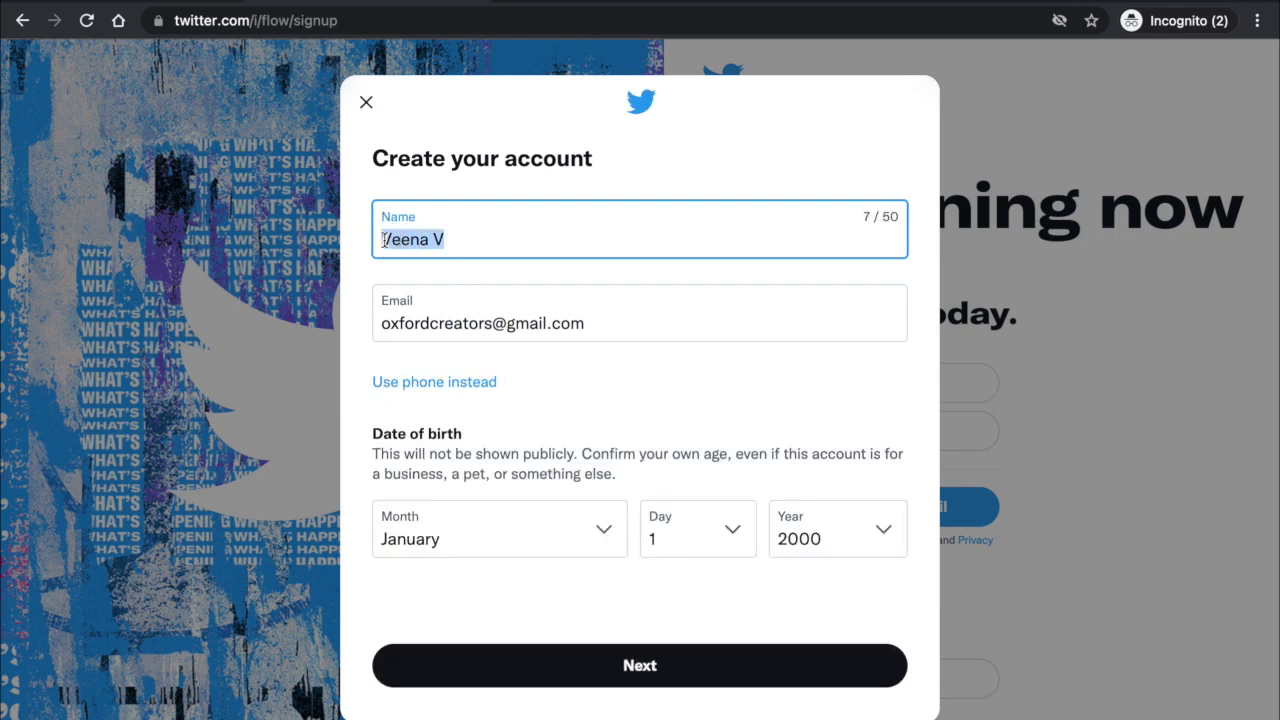
pyautogui.press('BackSpace')
pyautogui.write('O')
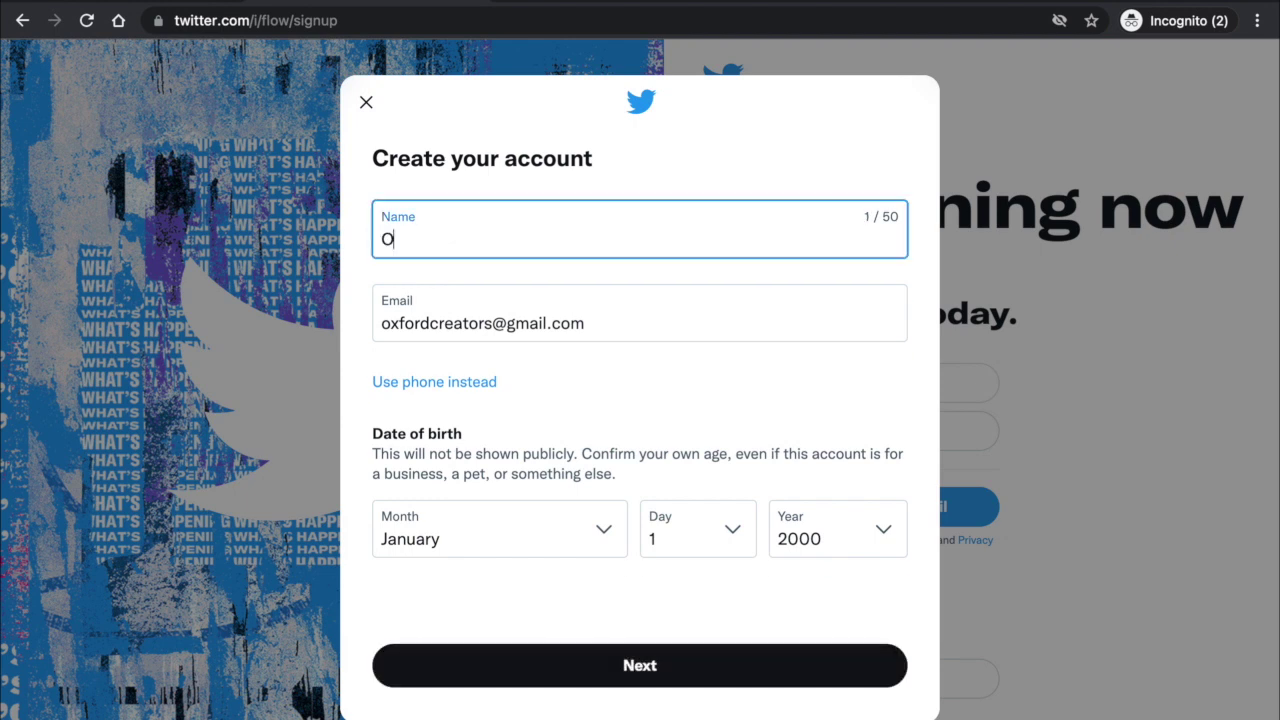
pyautogui.write('xford Creatirsors')
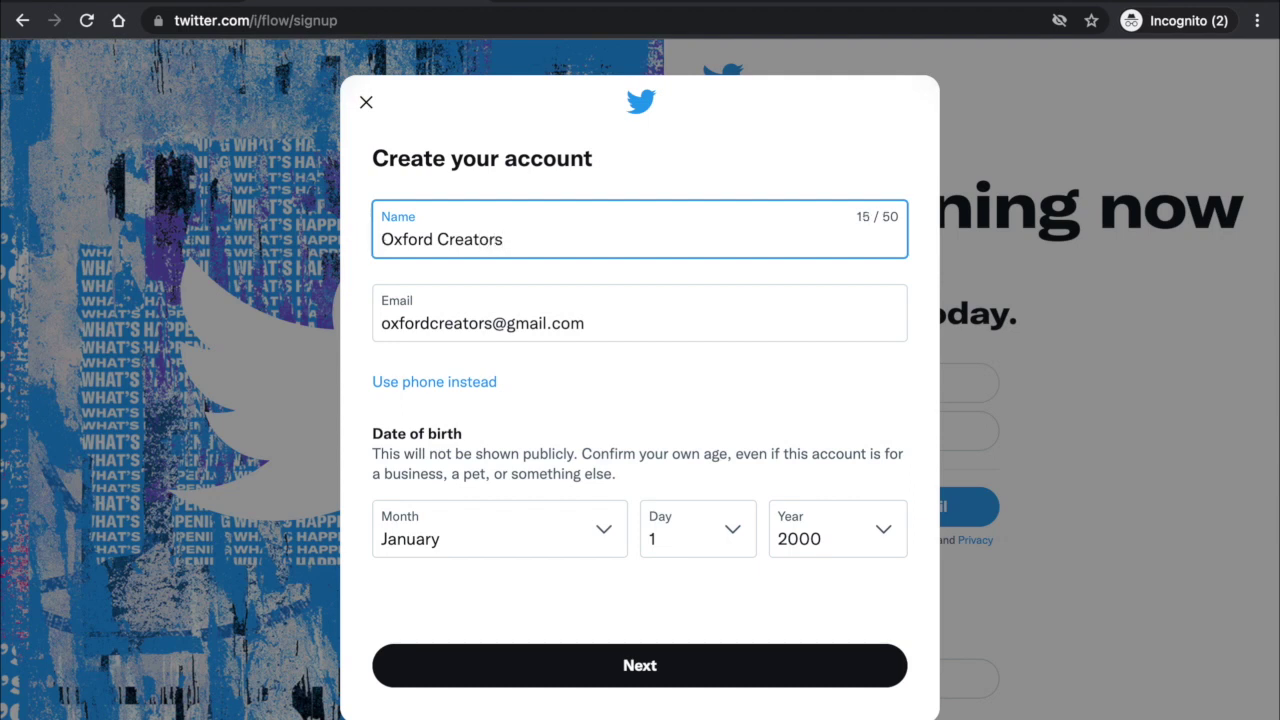
pyautogui.write('The')
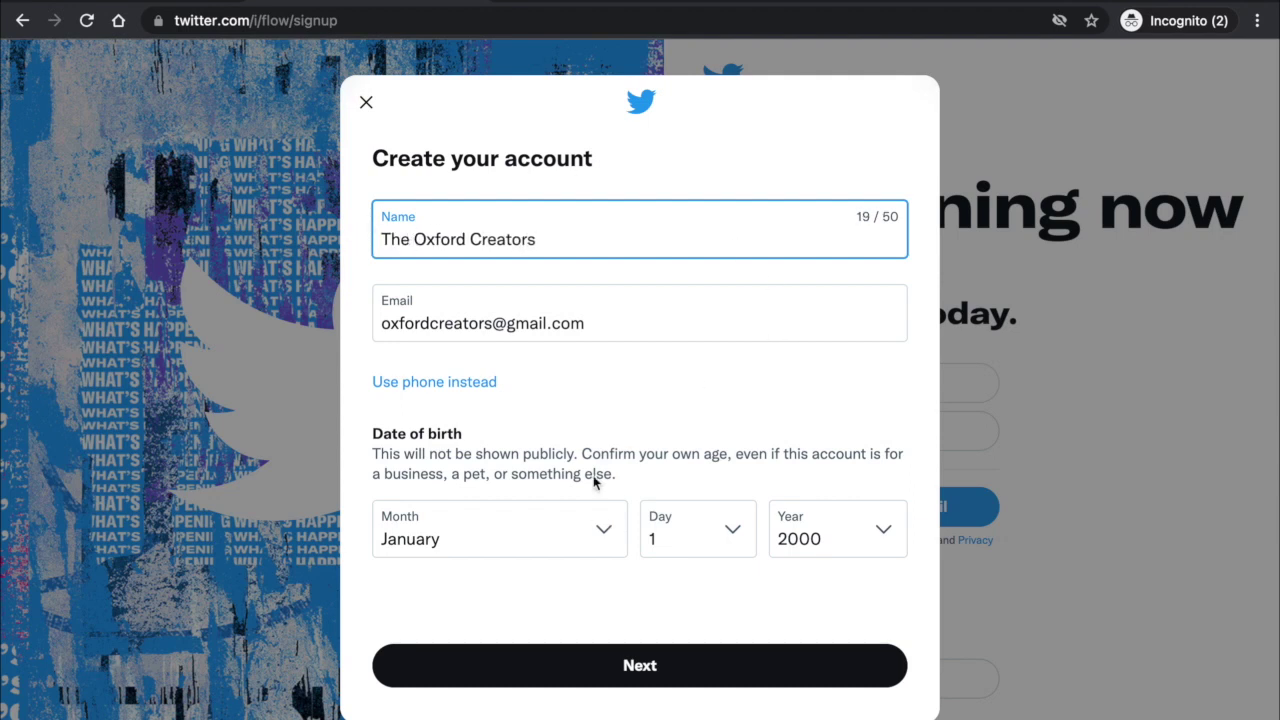
pyautogui.click(636, 662)
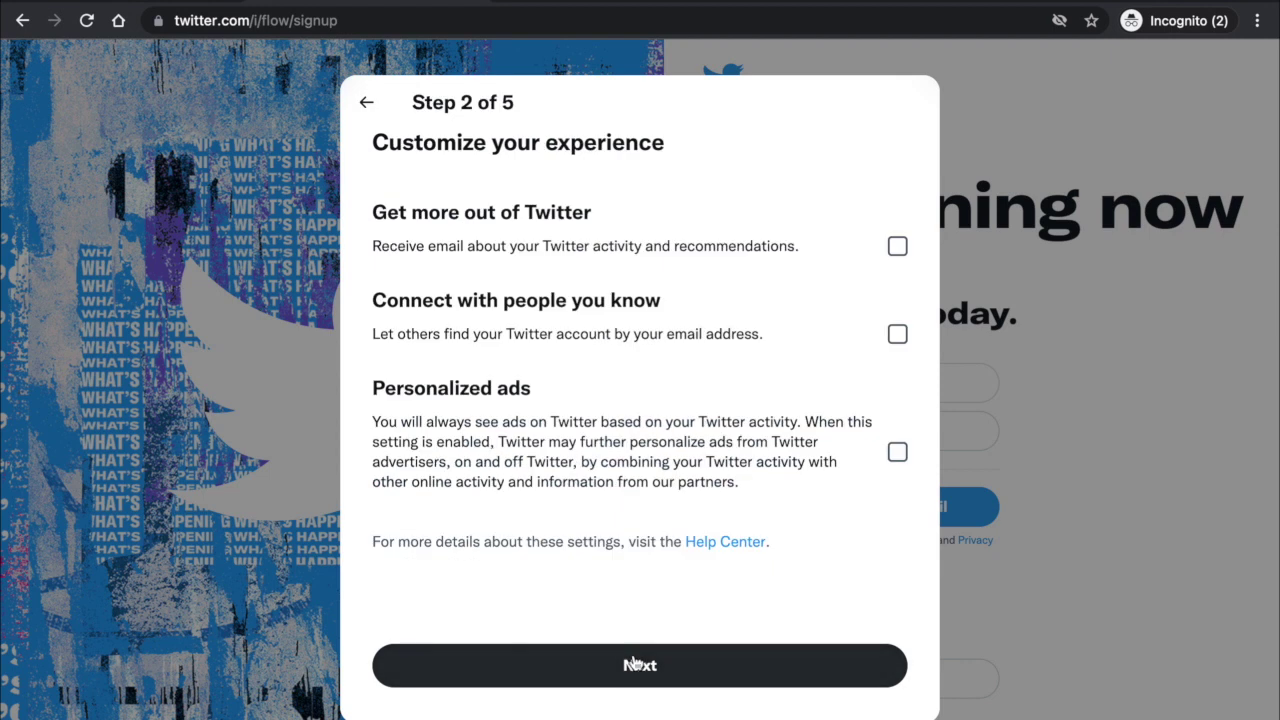
pyautogui.click(666, 677)
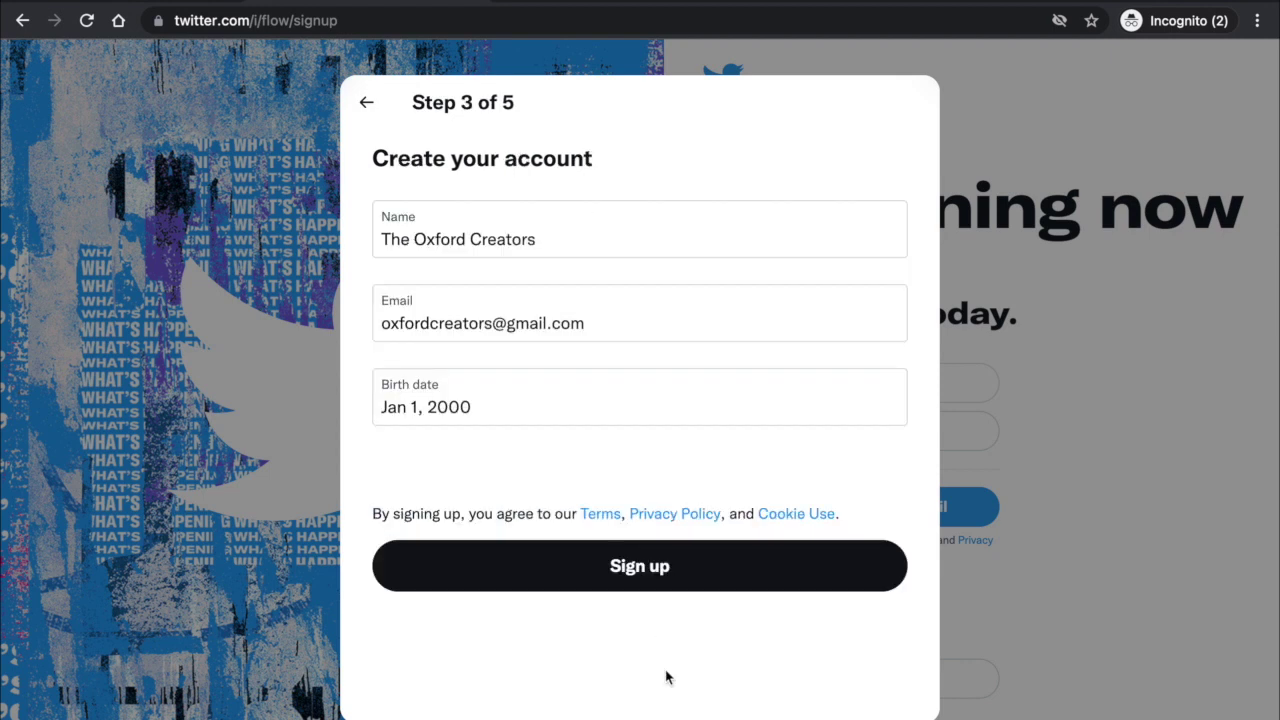
pyautogui.click(628, 567)
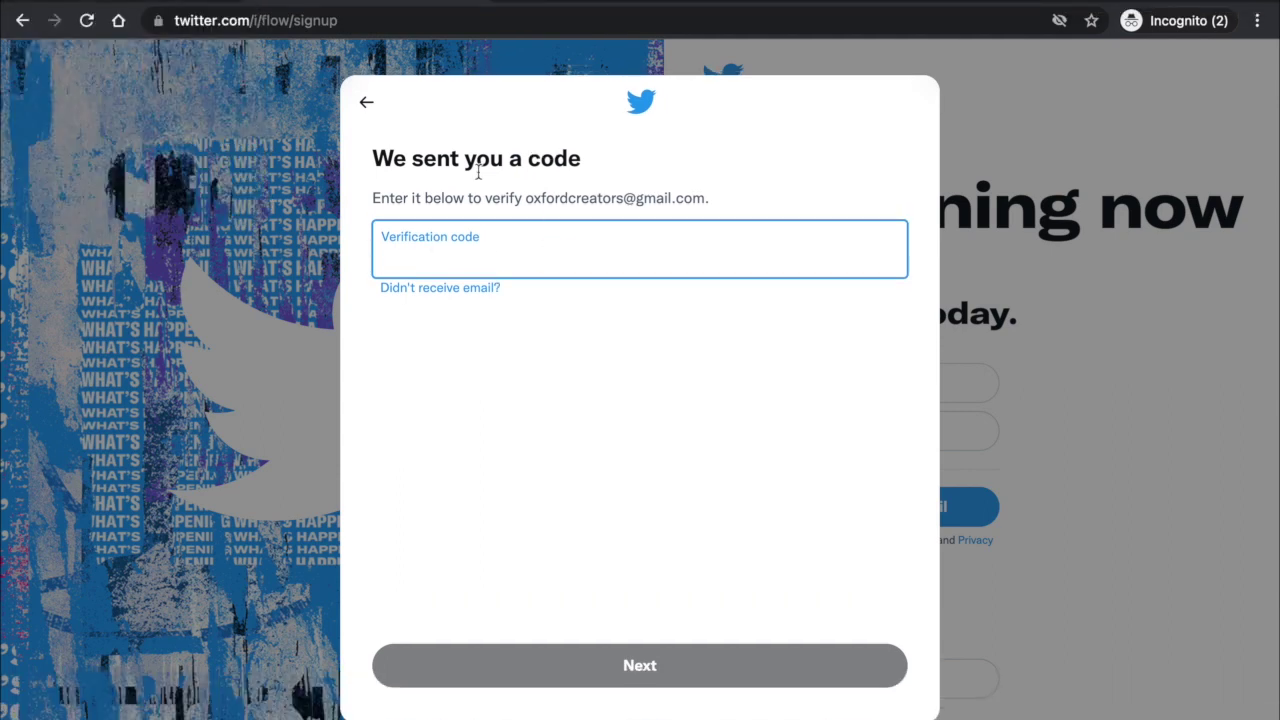
# Open Twitter's verification e-mail in Gmail, select the six-digit code, and return to Twitter.
pyautogui.click(145, 5)
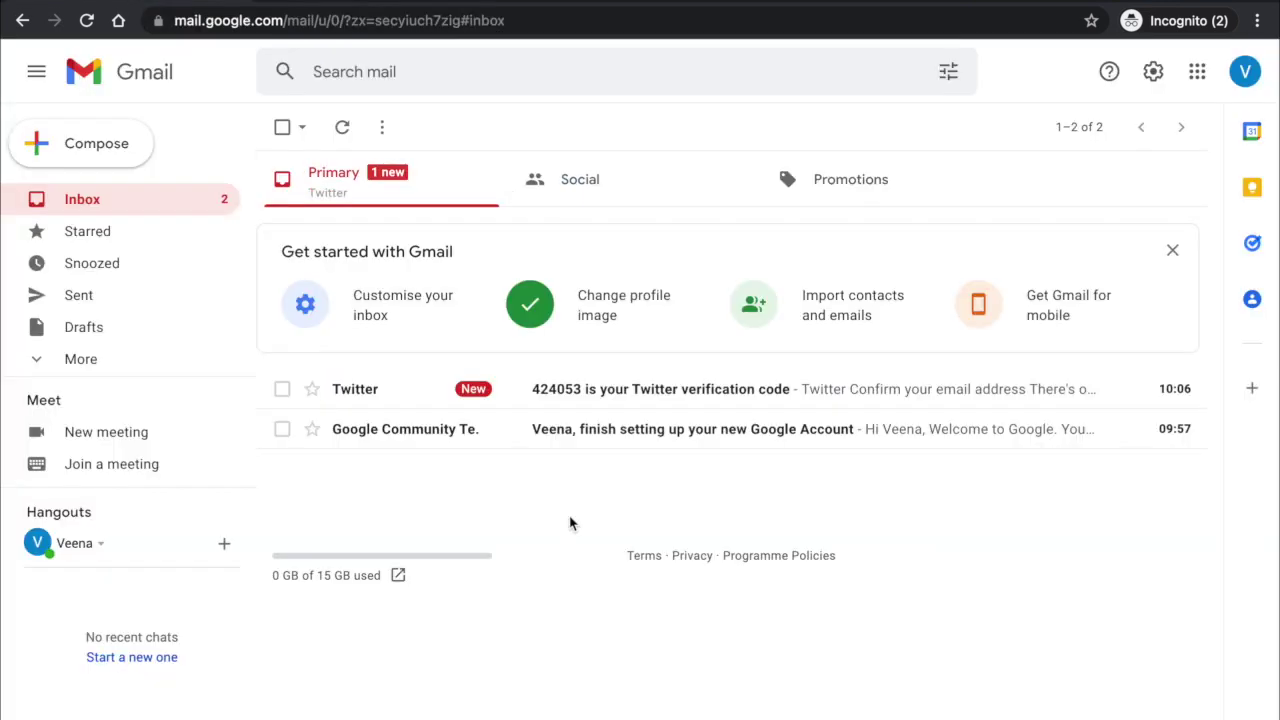
pyautogui.click(633, 398)
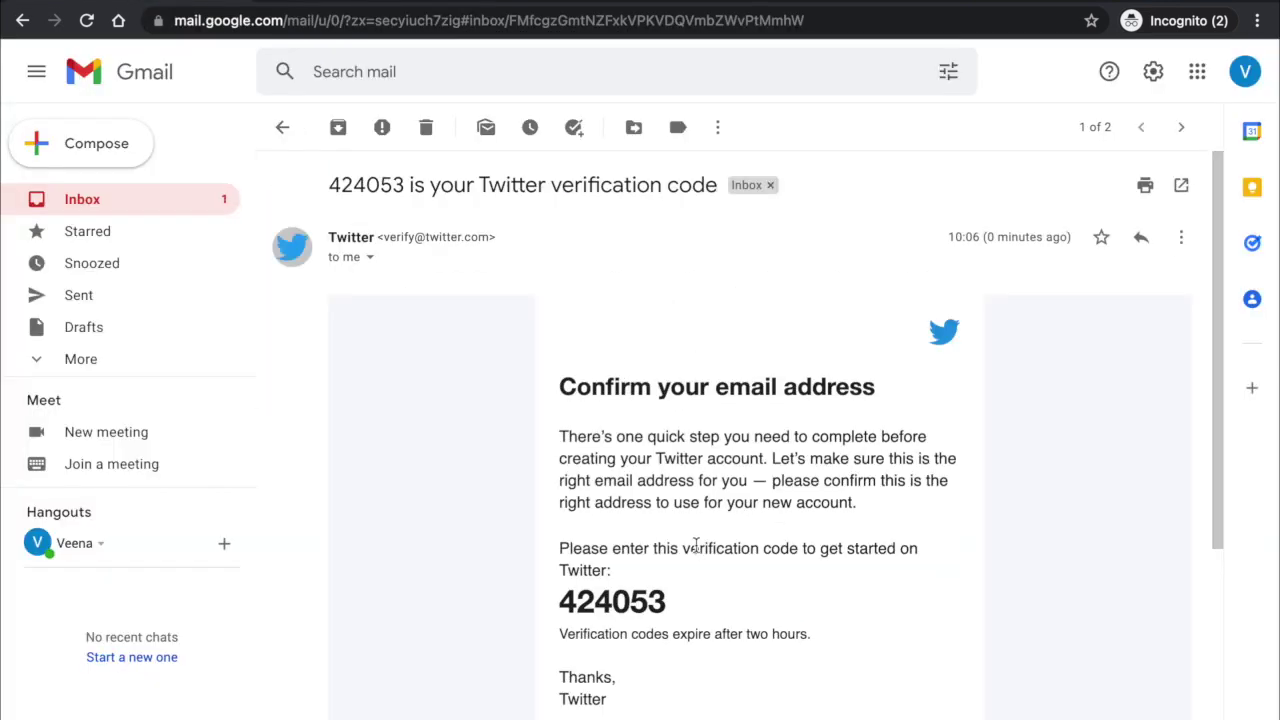
pyautogui.scroll(-2, 680, 524)
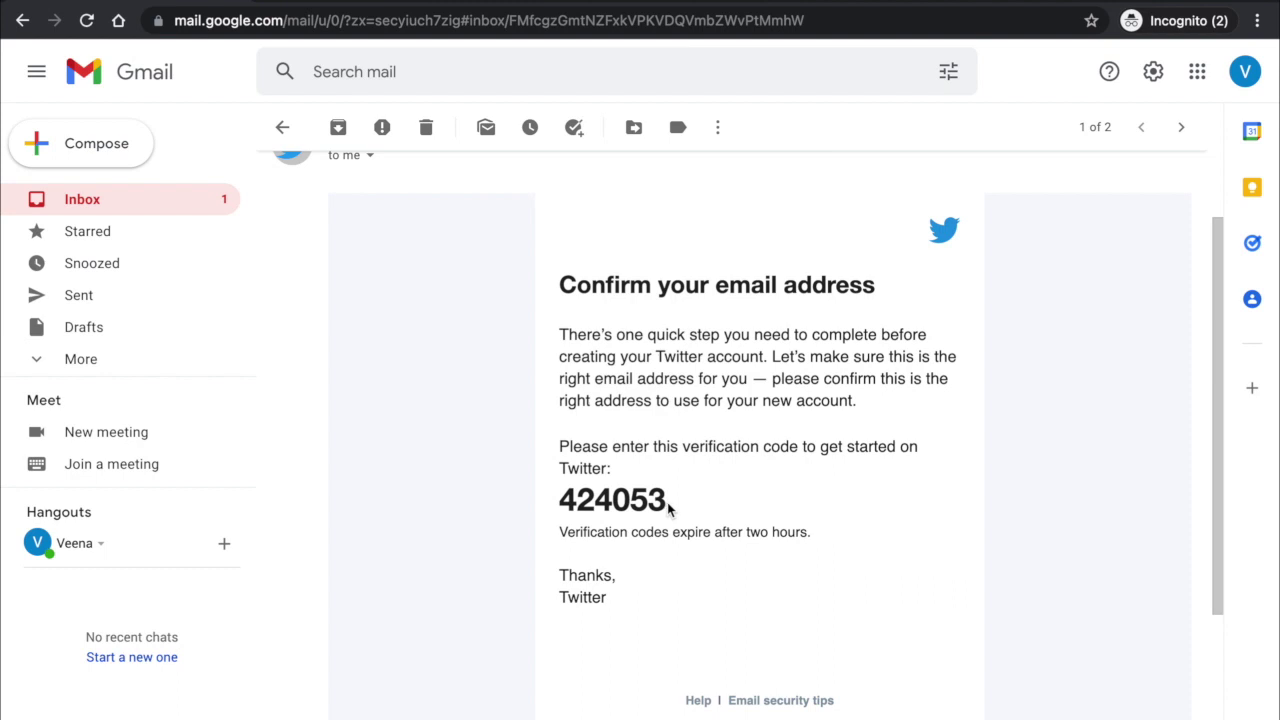
pyautogui.moveTo(668, 508); pyautogui.dragTo(566, 499)
pyautogui.hotkey('ctrl', 'c')
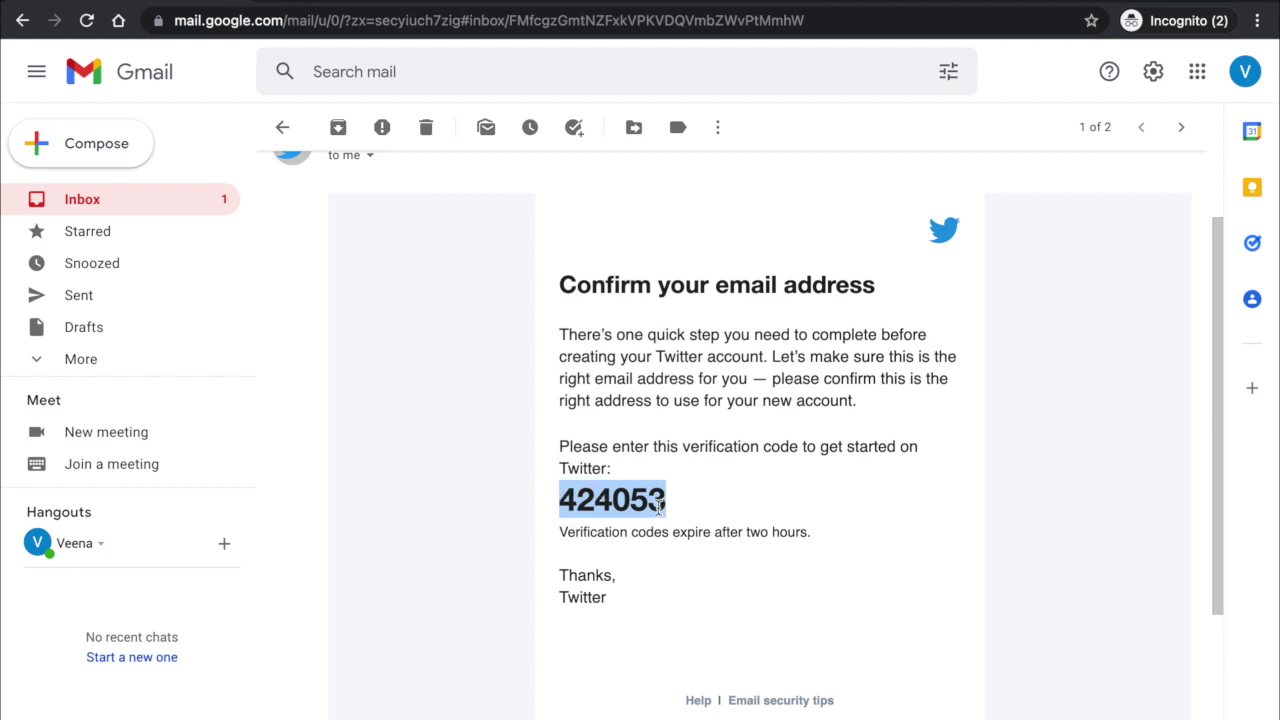
pyautogui.click(368, 1)
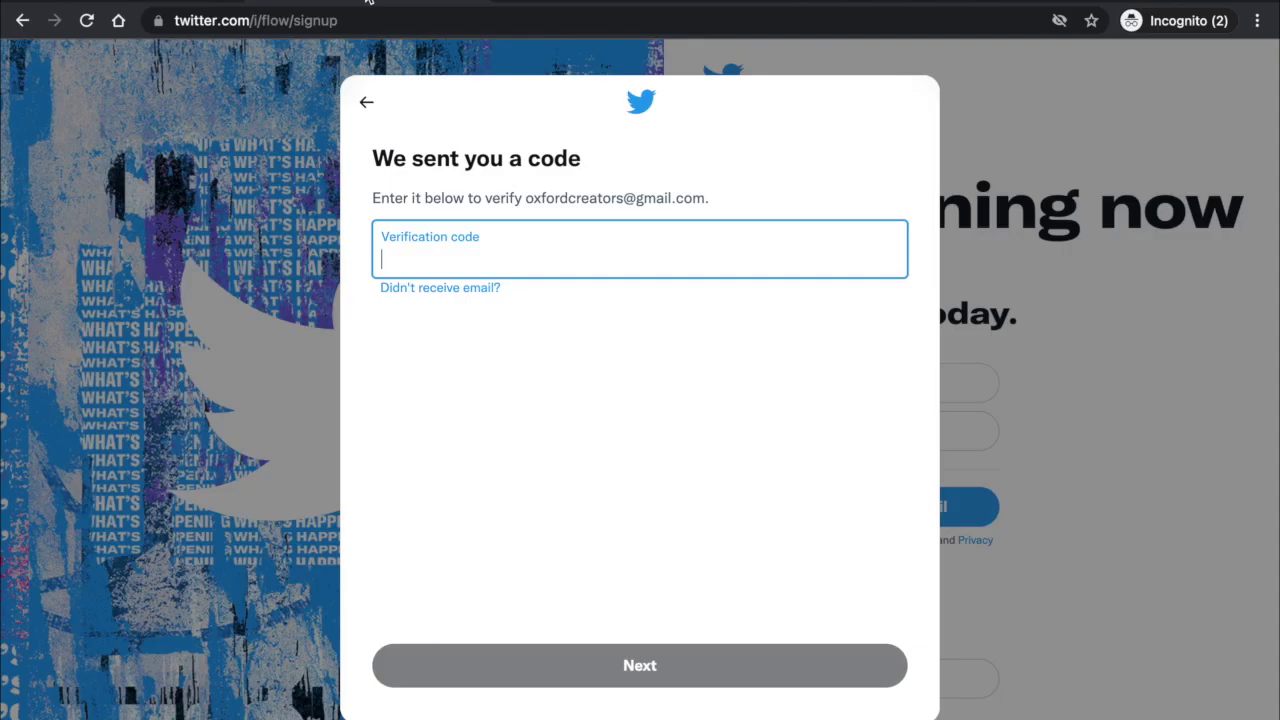
# Paste the verification code into Twitter's code field and submit it, then go back to Gmail.
pyautogui.hotkey('ctrl', 'v')
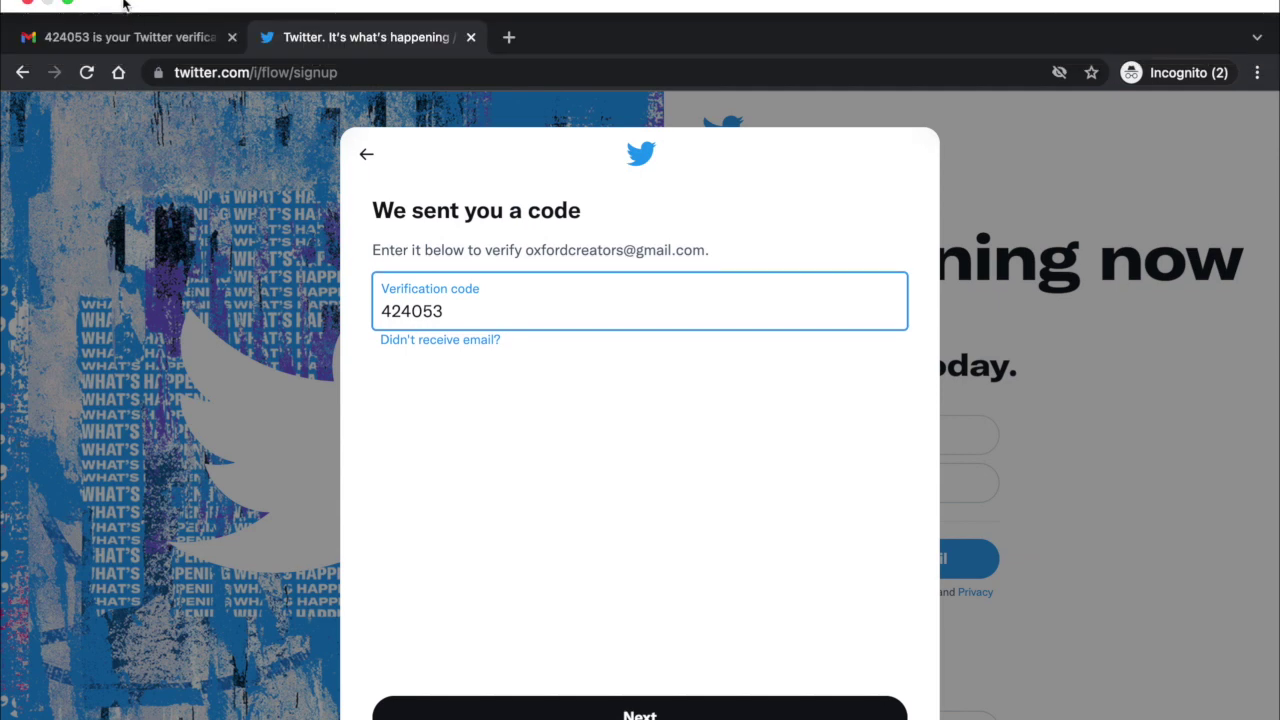
pyautogui.click(110, 37)
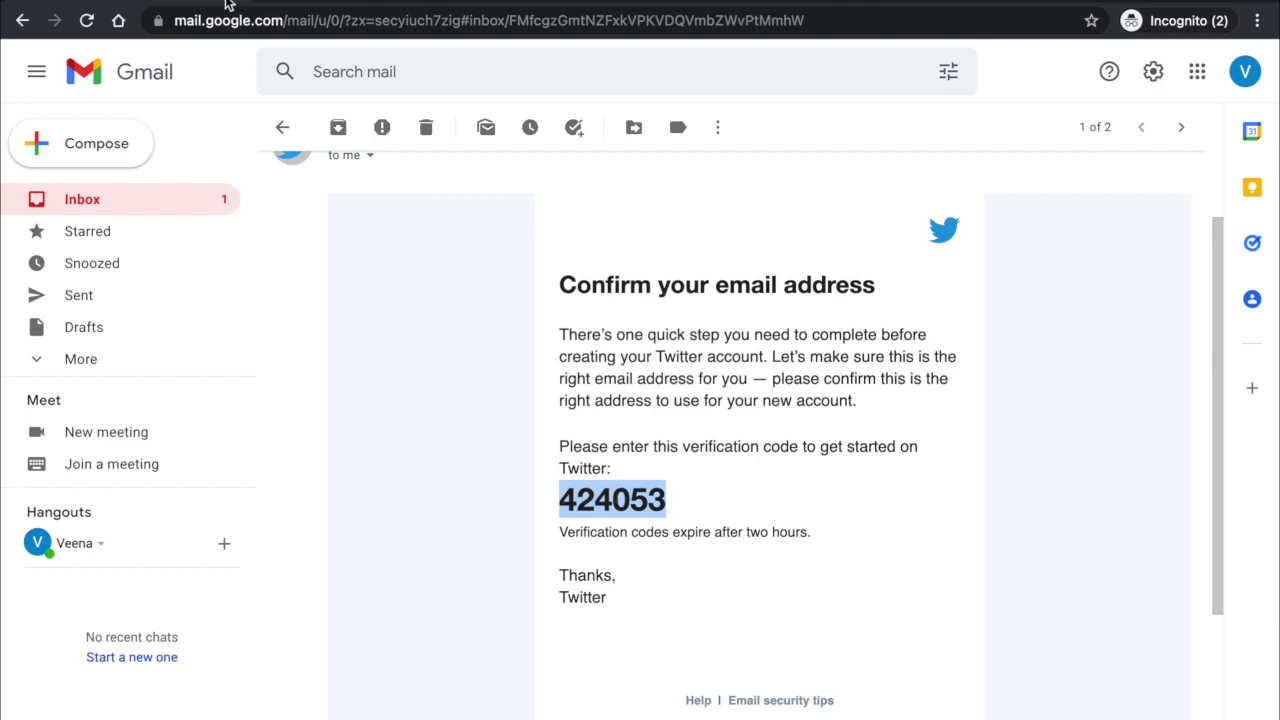
pyautogui.click(315, 2)
pyautogui.hotkey('ctrl', 'v')
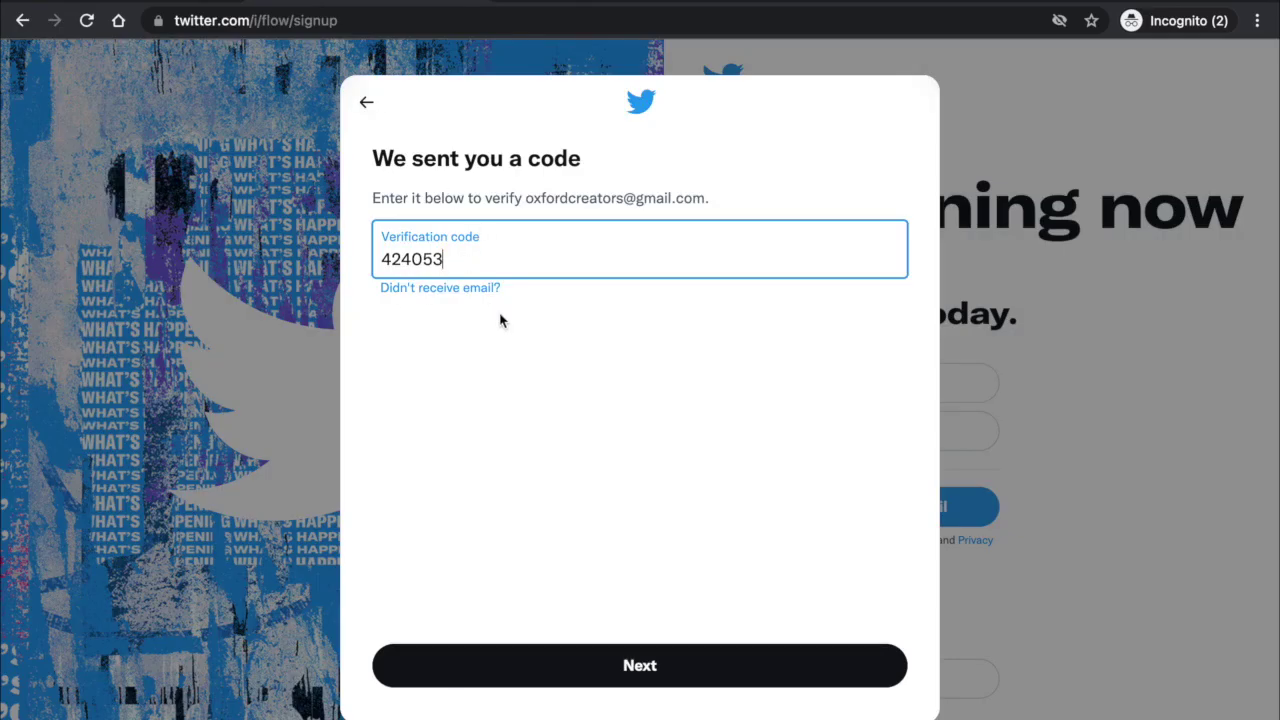
pyautogui.click(657, 678)
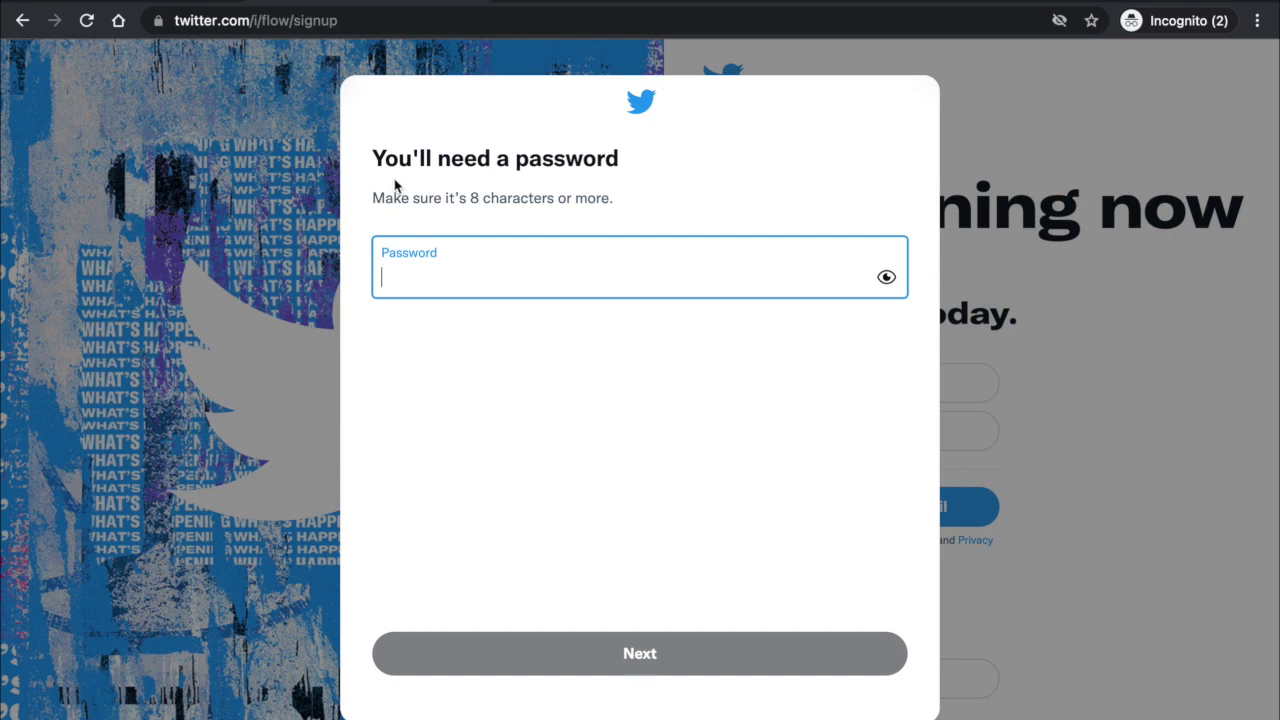
pyautogui.click(127, 1)
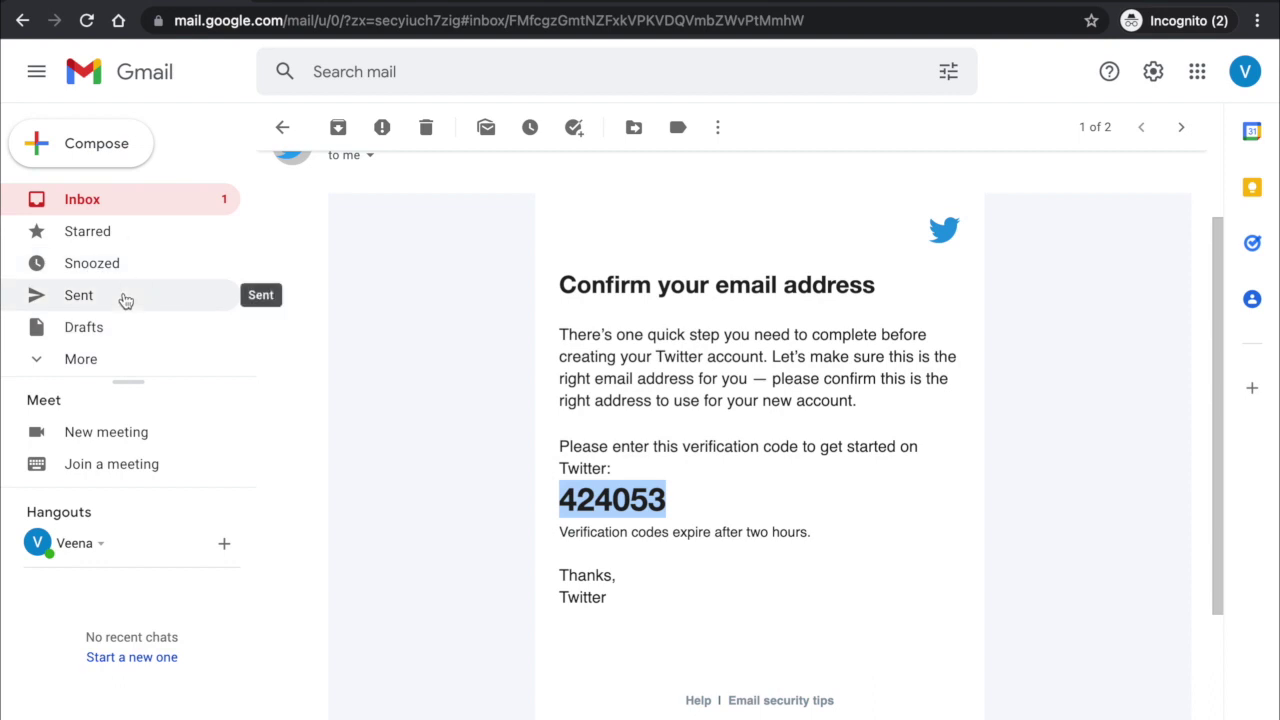
# Expand Gmail's full label list and open the Spam folder.
pyautogui.click(41, 362)
pyautogui.scroll(-3, 100, 365)
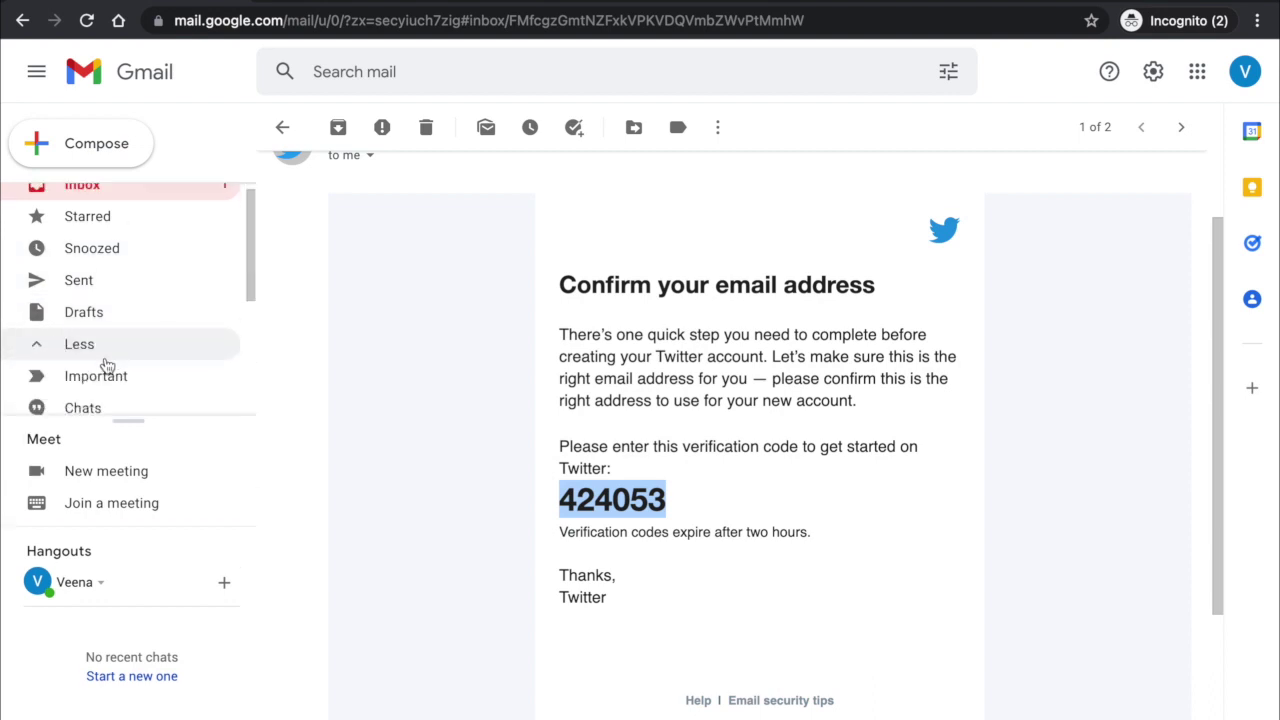
pyautogui.scroll(-3, 107, 365)
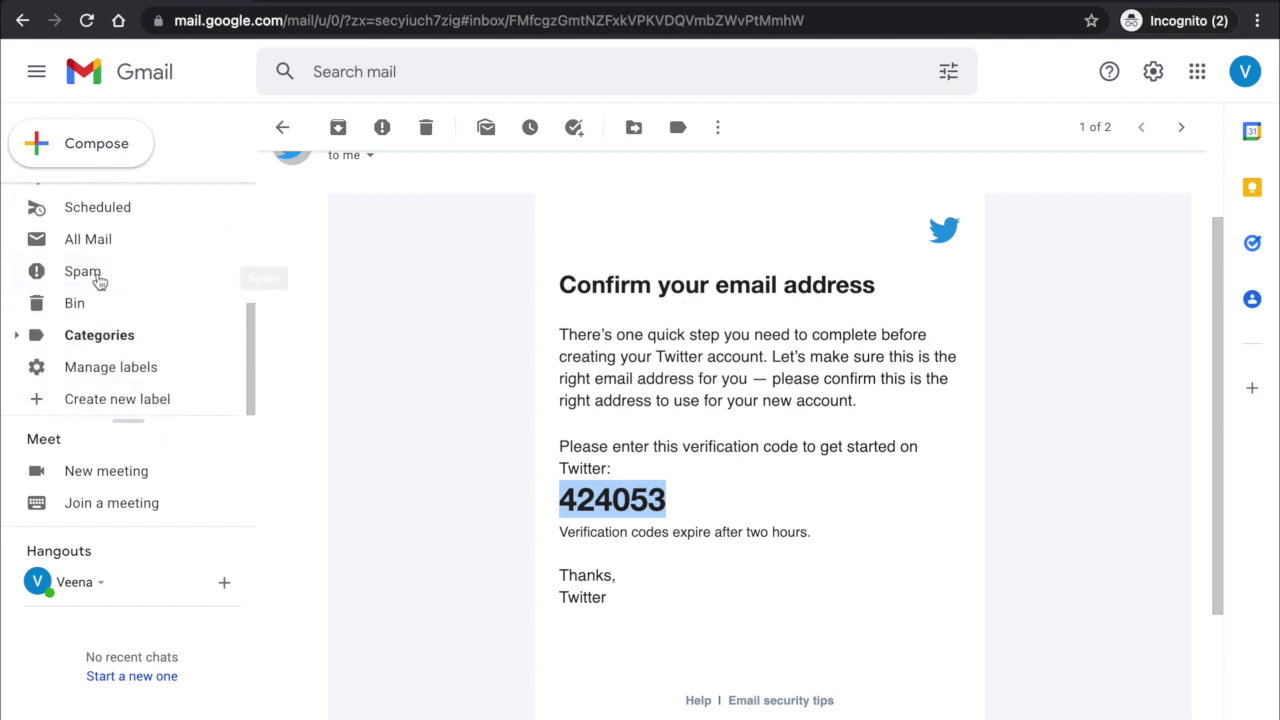
pyautogui.click(98, 280)
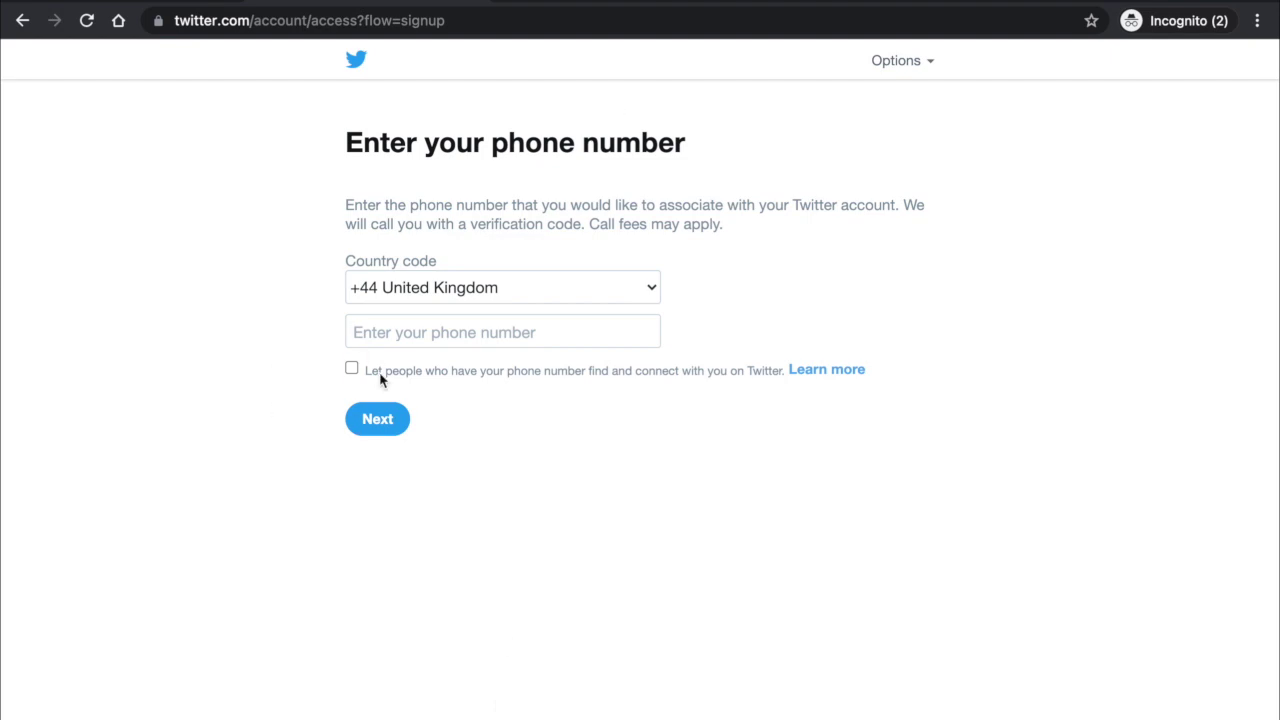
# Keep +44 United Kingdom as the country code and move into the phone number field.
pyautogui.click(358, 61)
pyautogui.click(424, 298)
pyautogui.click(423, 295)
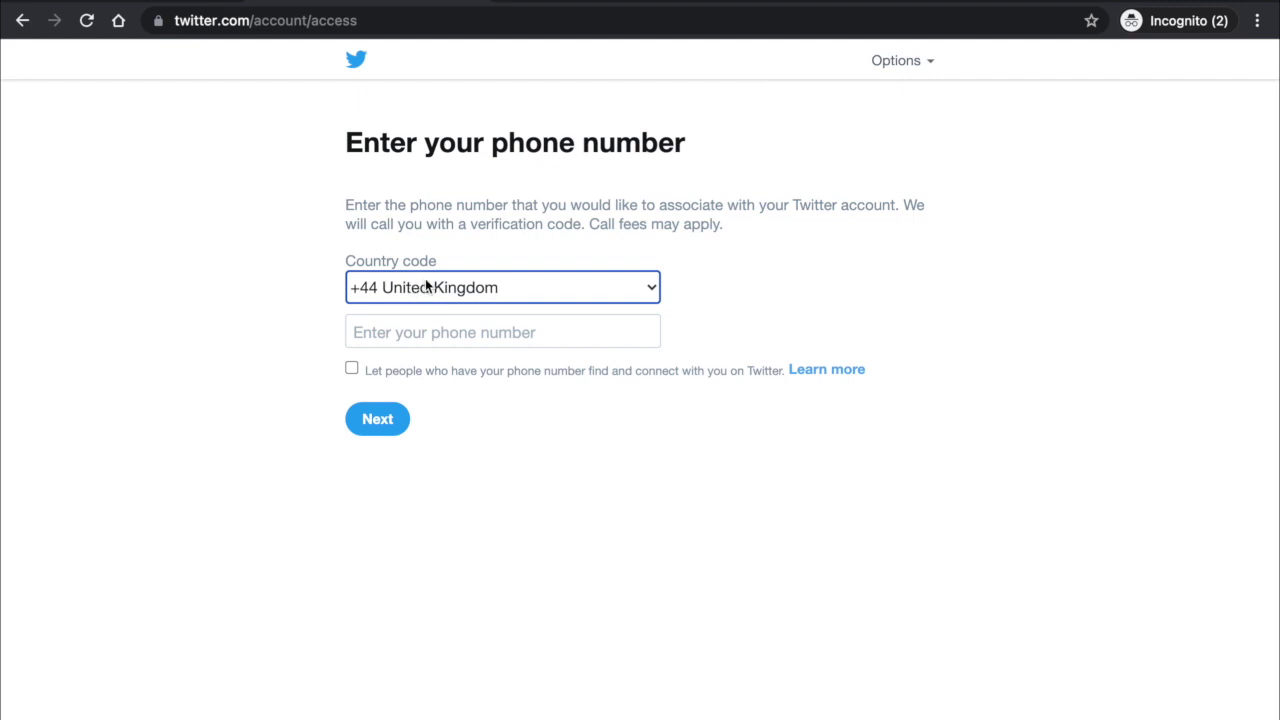
pyautogui.click(420, 292)
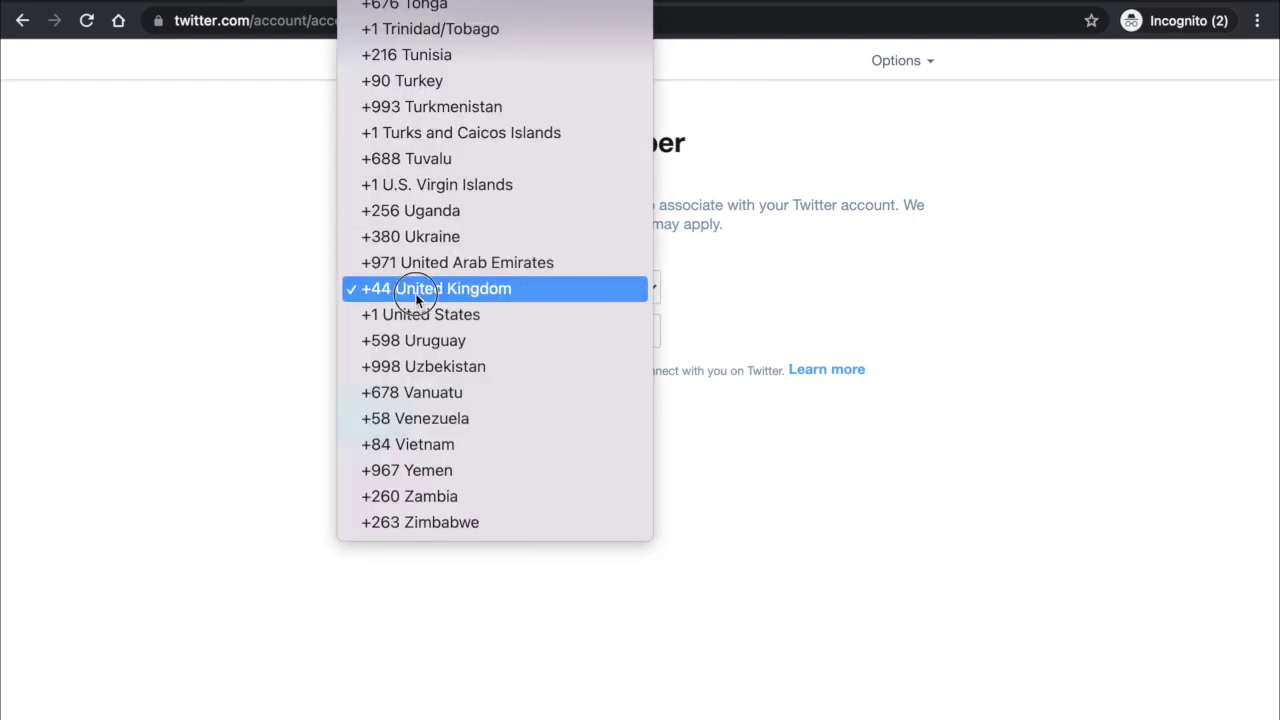
pyautogui.click(423, 291)
pyautogui.click(395, 331)
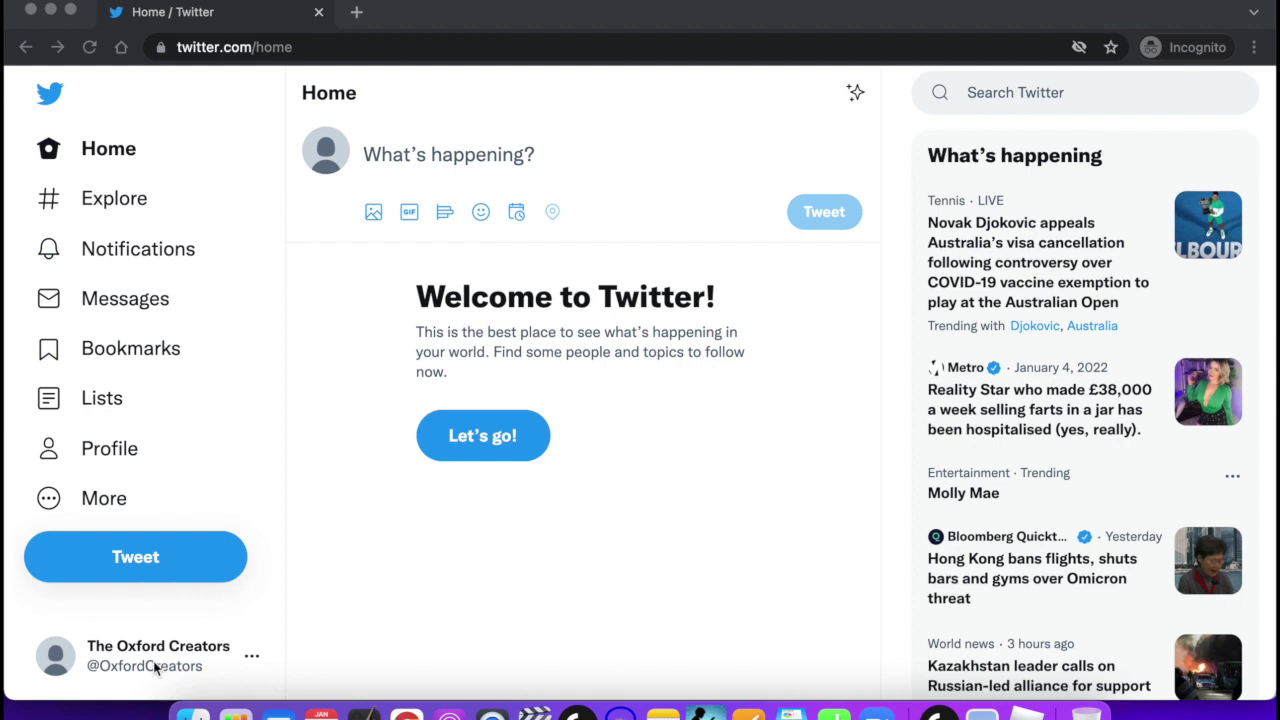
# Go to The Oxford Creators profile page from the left sidebar.
pyautogui.click(251, 622)
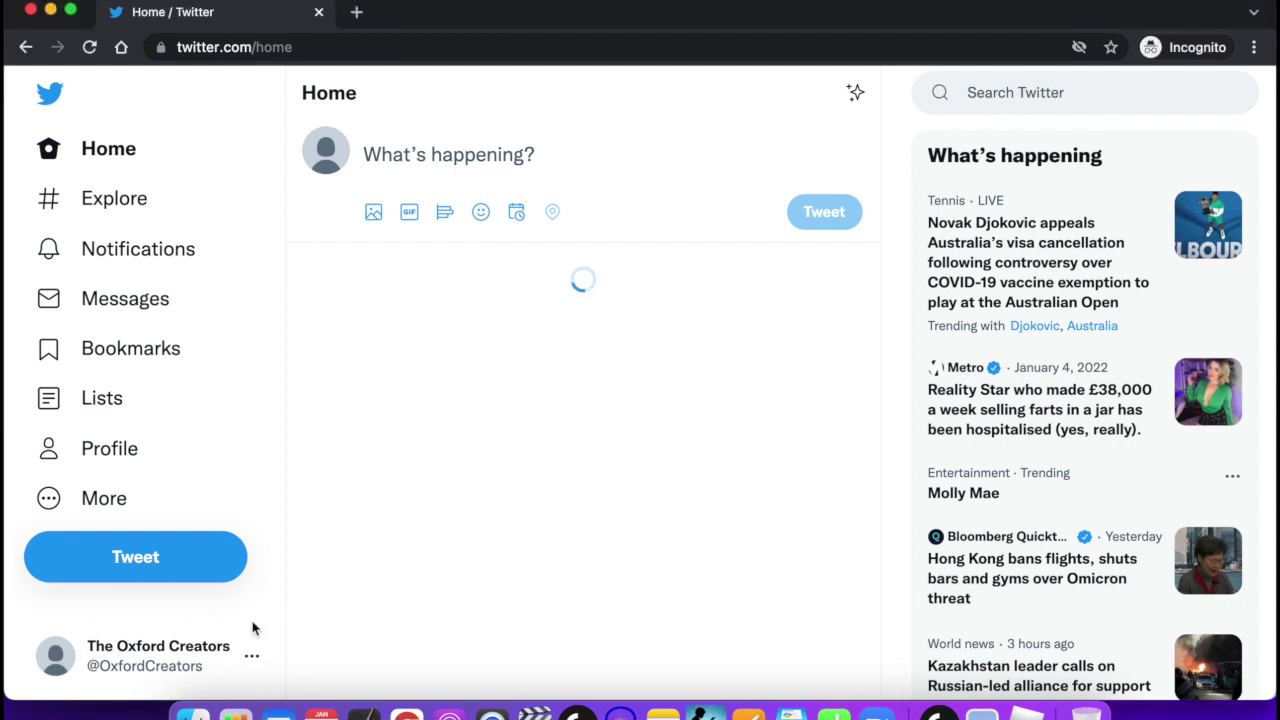
pyautogui.click(162, 663)
pyautogui.click(427, 604)
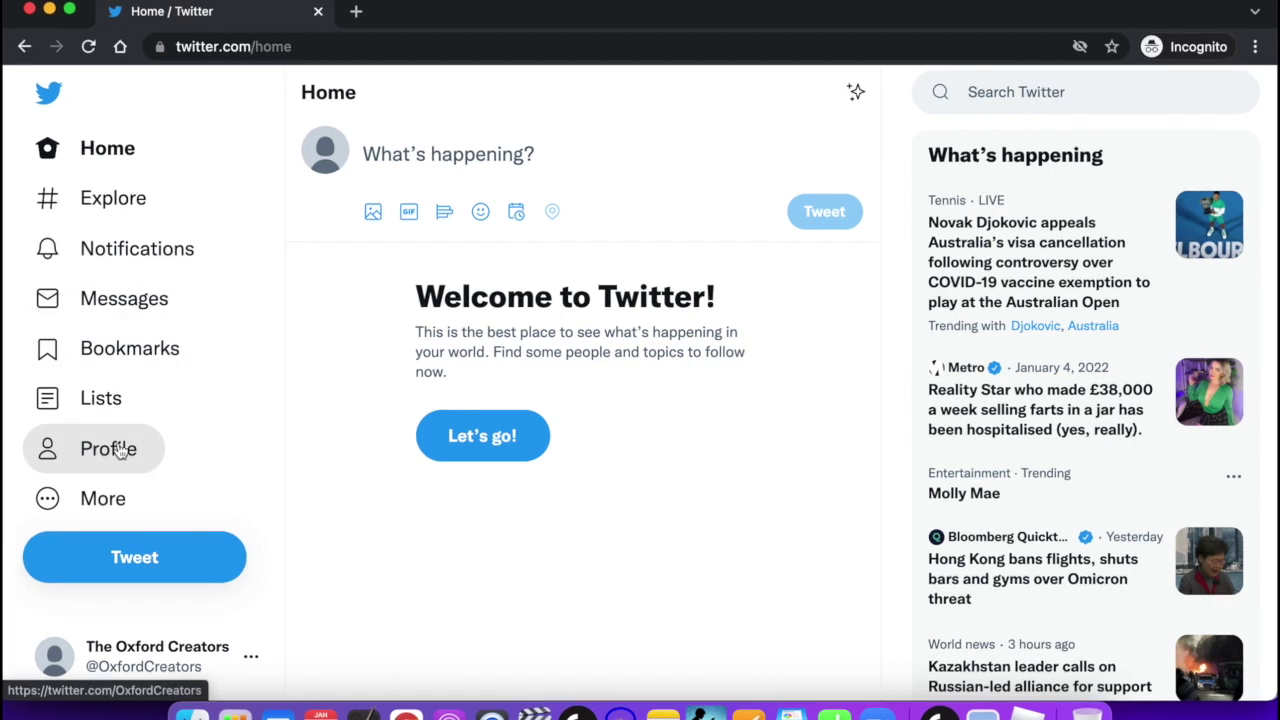
pyautogui.click(100, 451)
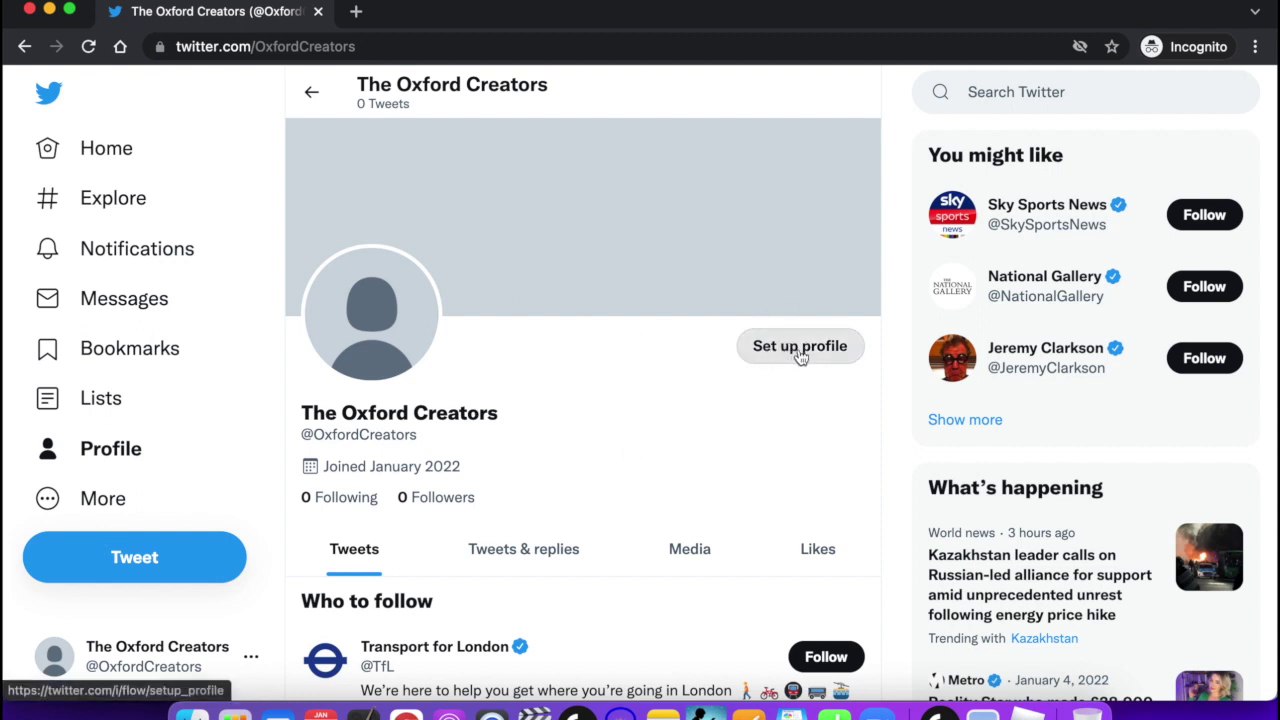
# Start profile setup and bring up the file chooser for a profile picture.
pyautogui.click(800, 352)
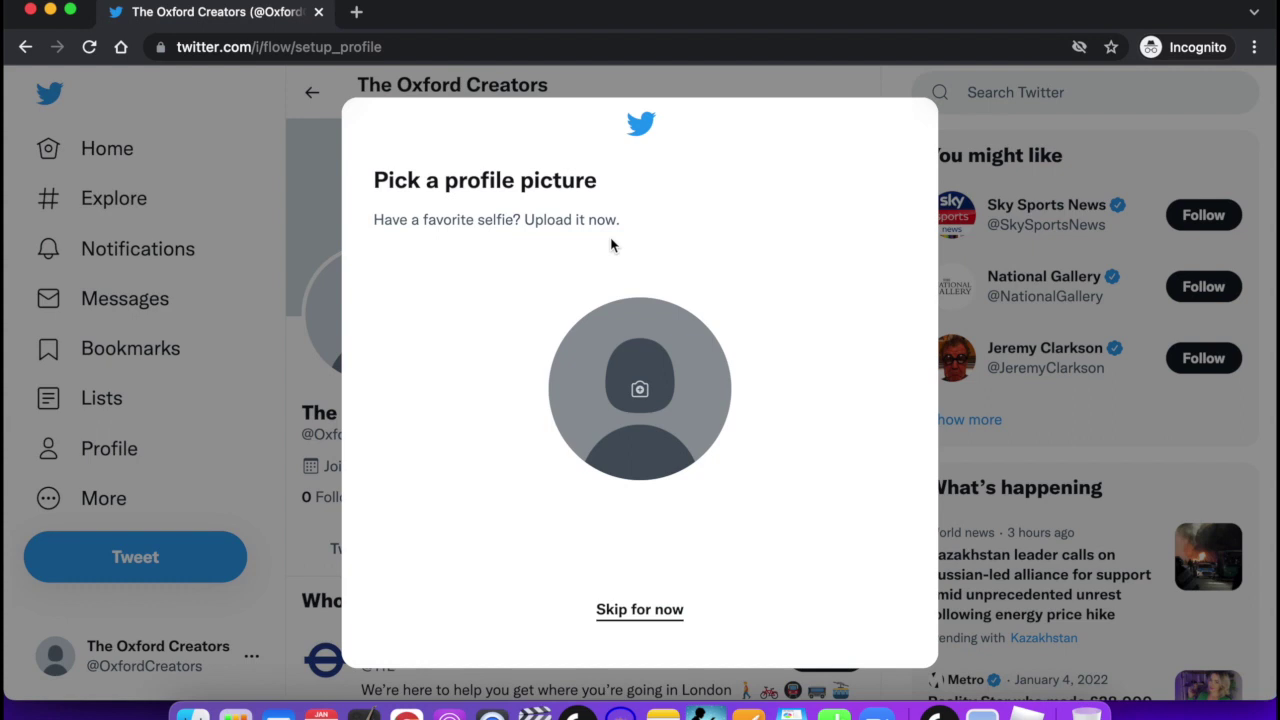
pyautogui.click(641, 399)
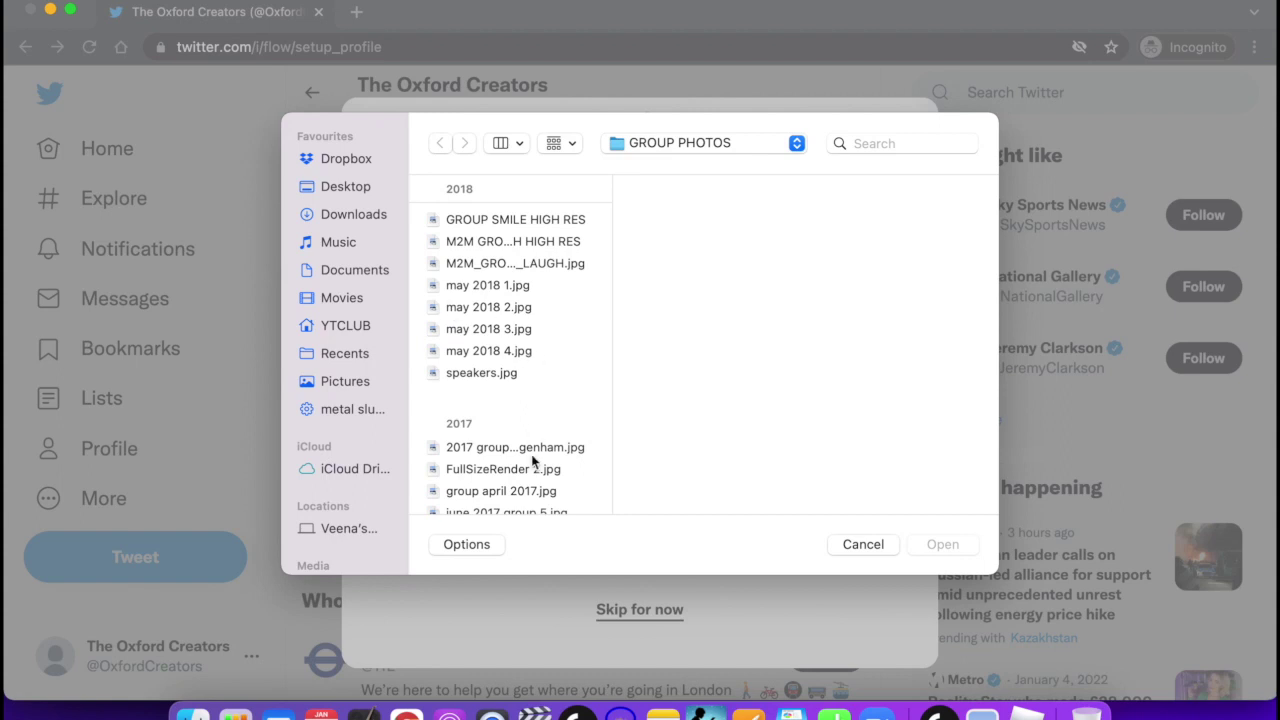
# Upload profile pic (2).png from Pictures > PROFILE & SOCIAL MEDIA PICS as the profile picture.
pyautogui.scroll(1, 521, 334)
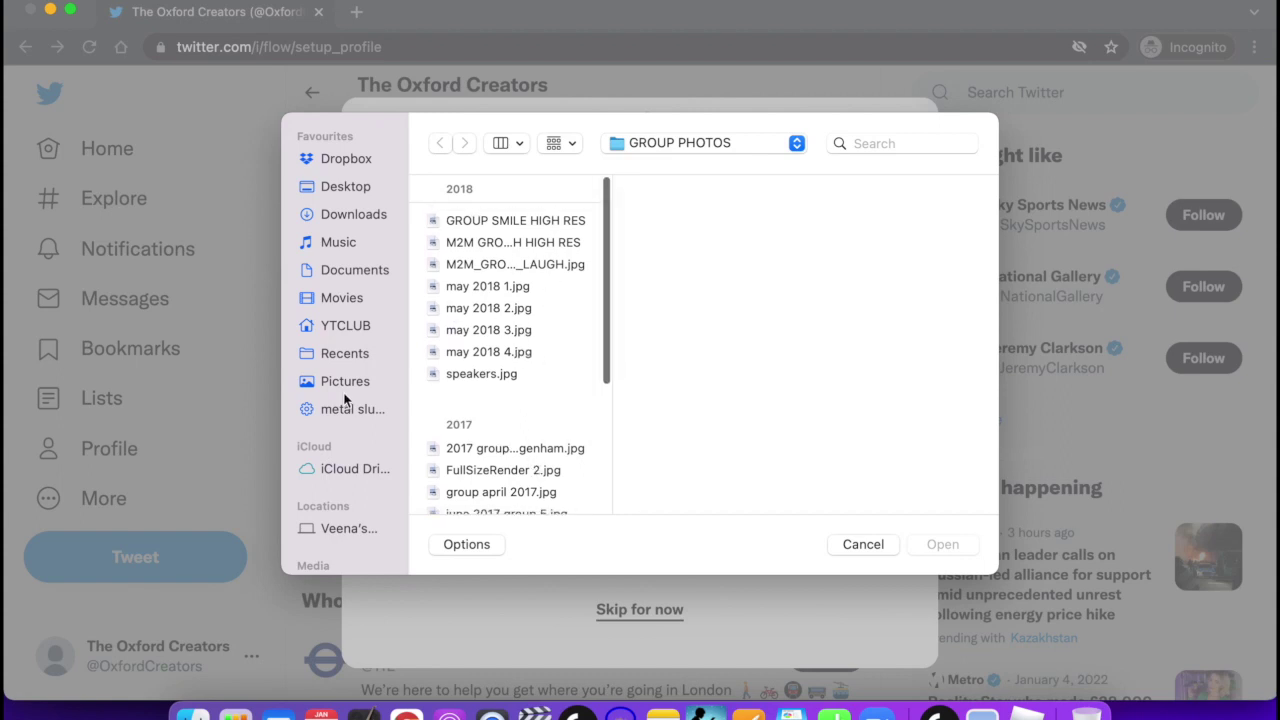
pyautogui.click(349, 382)
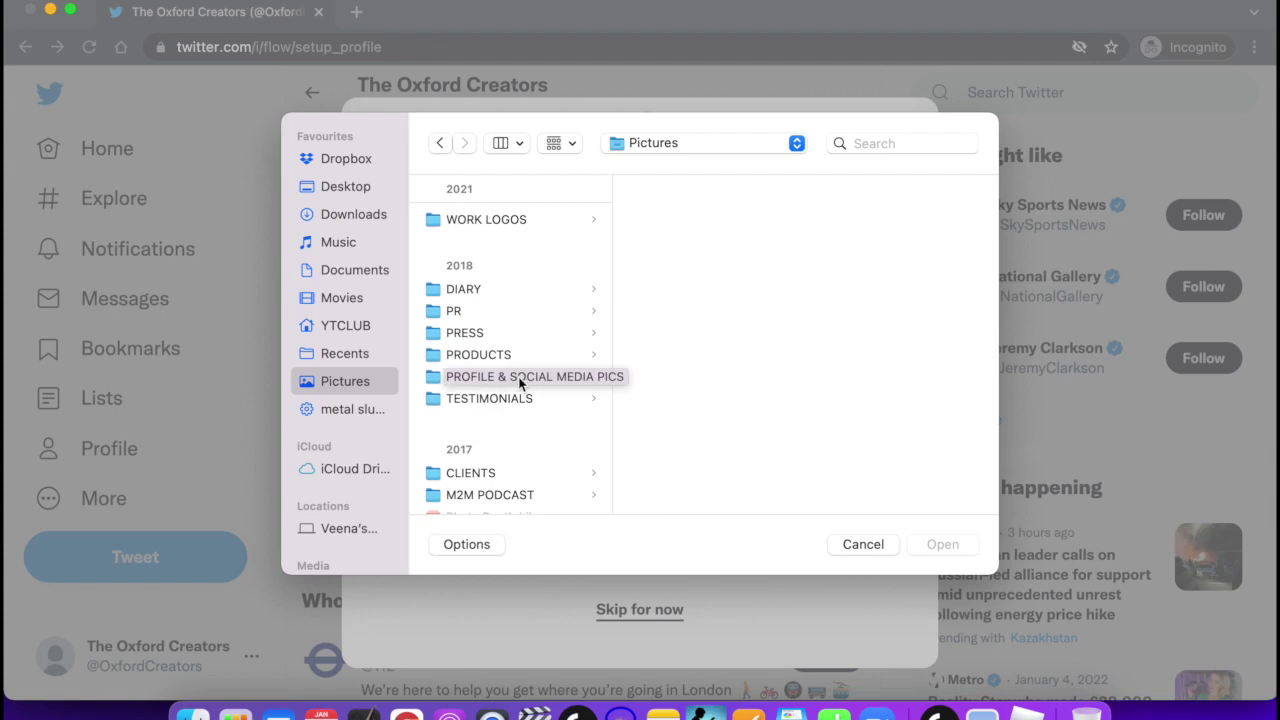
pyautogui.click(519, 380)
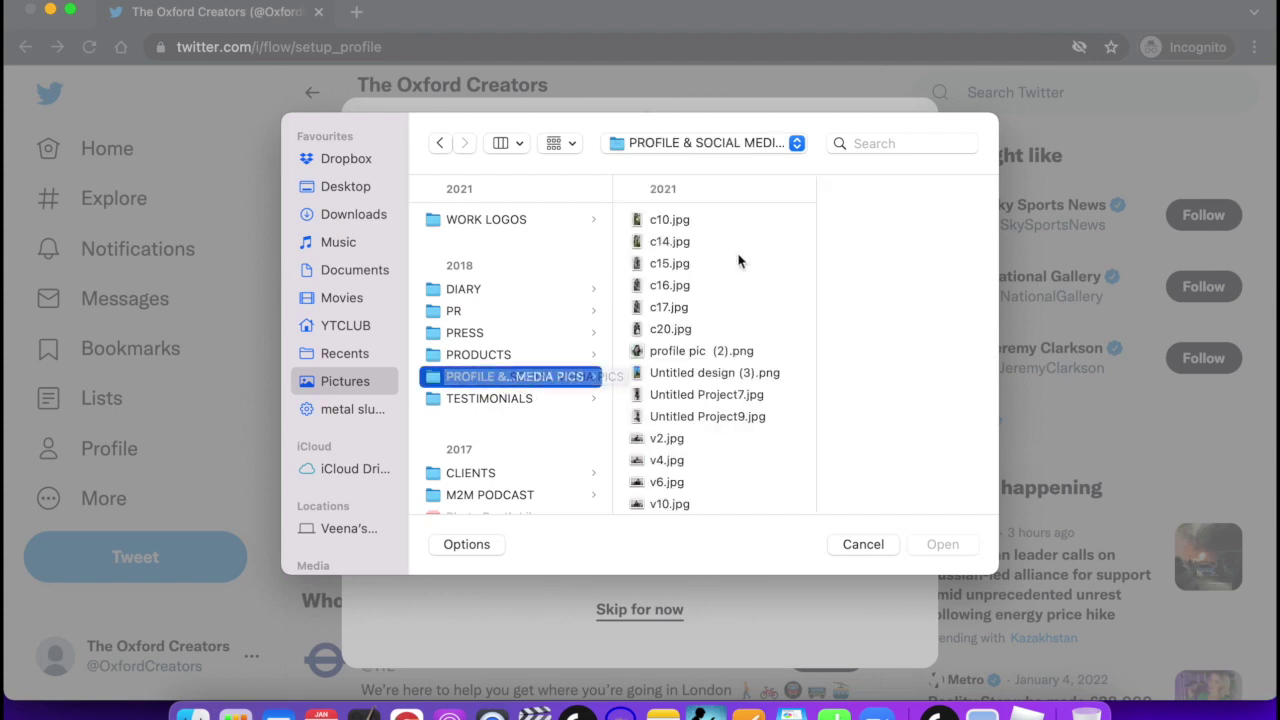
pyautogui.click(683, 351)
pyautogui.press('Return')
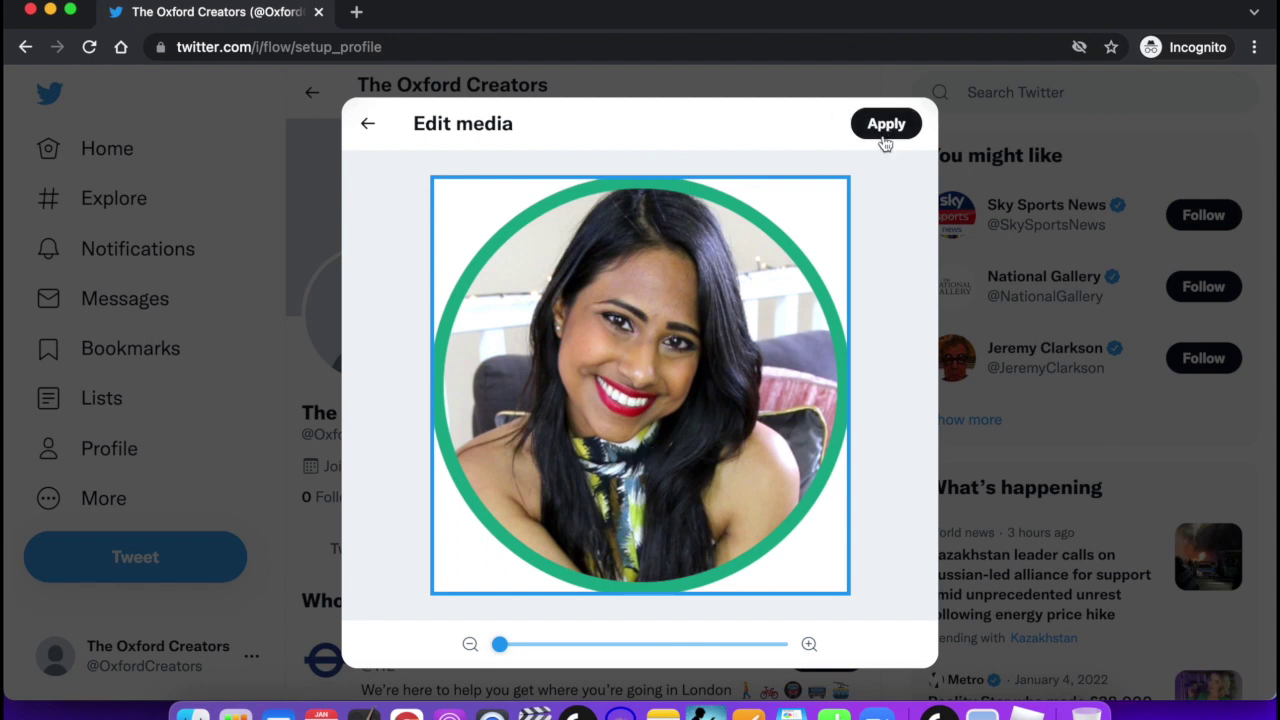
# Zoom the portrait inside the crop circle, apply it as the profile photo, and continue.
pyautogui.moveTo(500, 644); pyautogui.dragTo(462, 675)
pyautogui.click(884, 128)
pyautogui.click(640, 608)
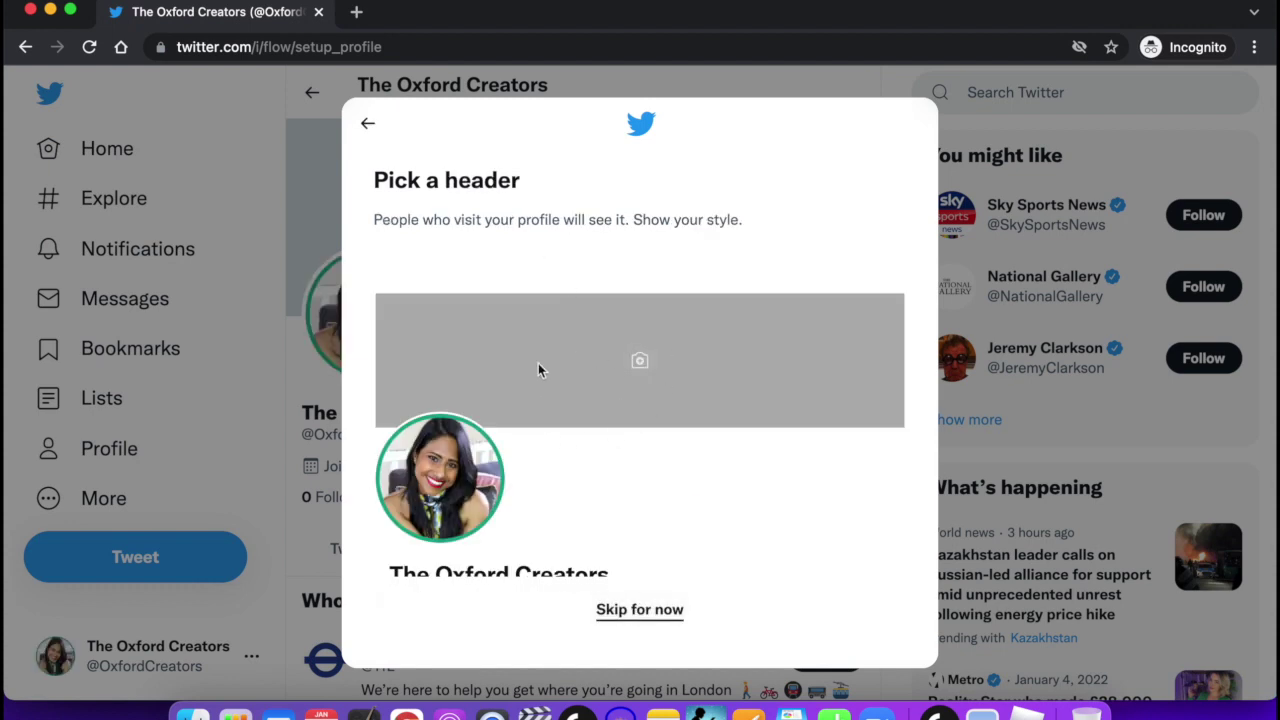
# Enter 'canva' in the address bar and accept the canva.com completion.
pyautogui.scroll(-2, 608, 331)
pyautogui.scroll(2, 608, 331)
pyautogui.click(470, 47)
pyautogui.write('canva')
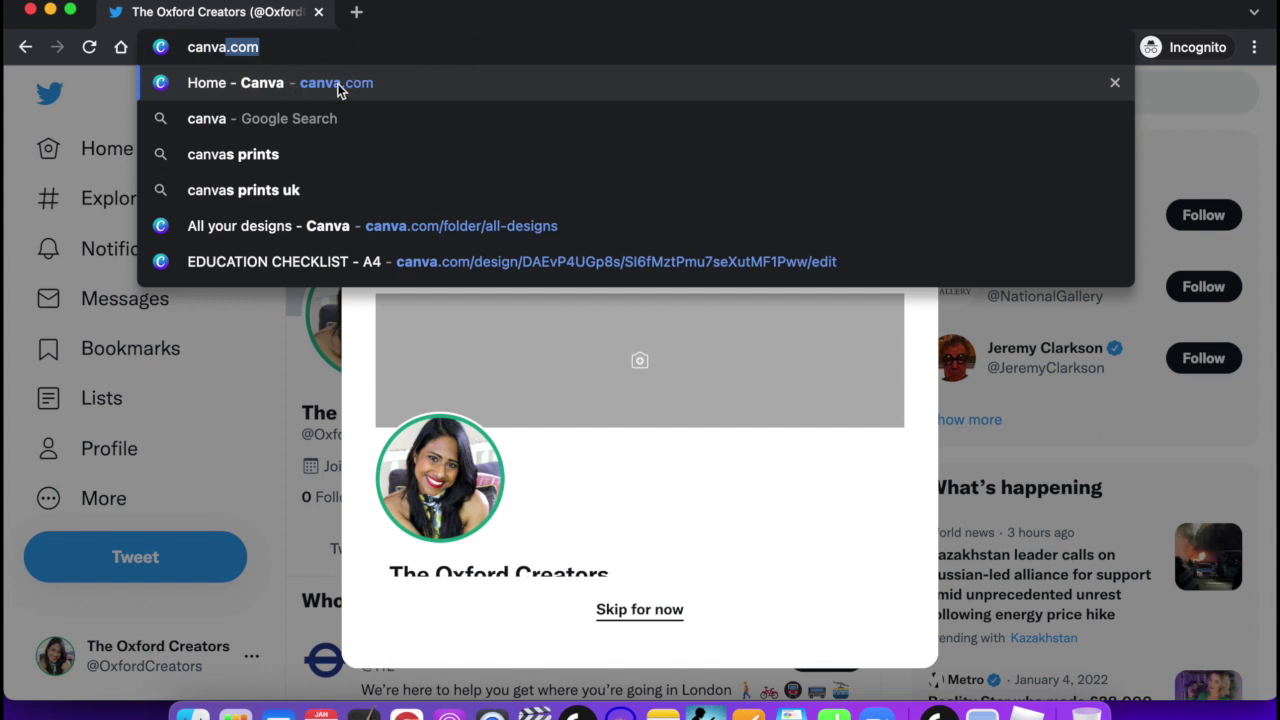
pyautogui.press('Right')
# Load canva.com in a new browser tab.
pyautogui.click(357, 14)
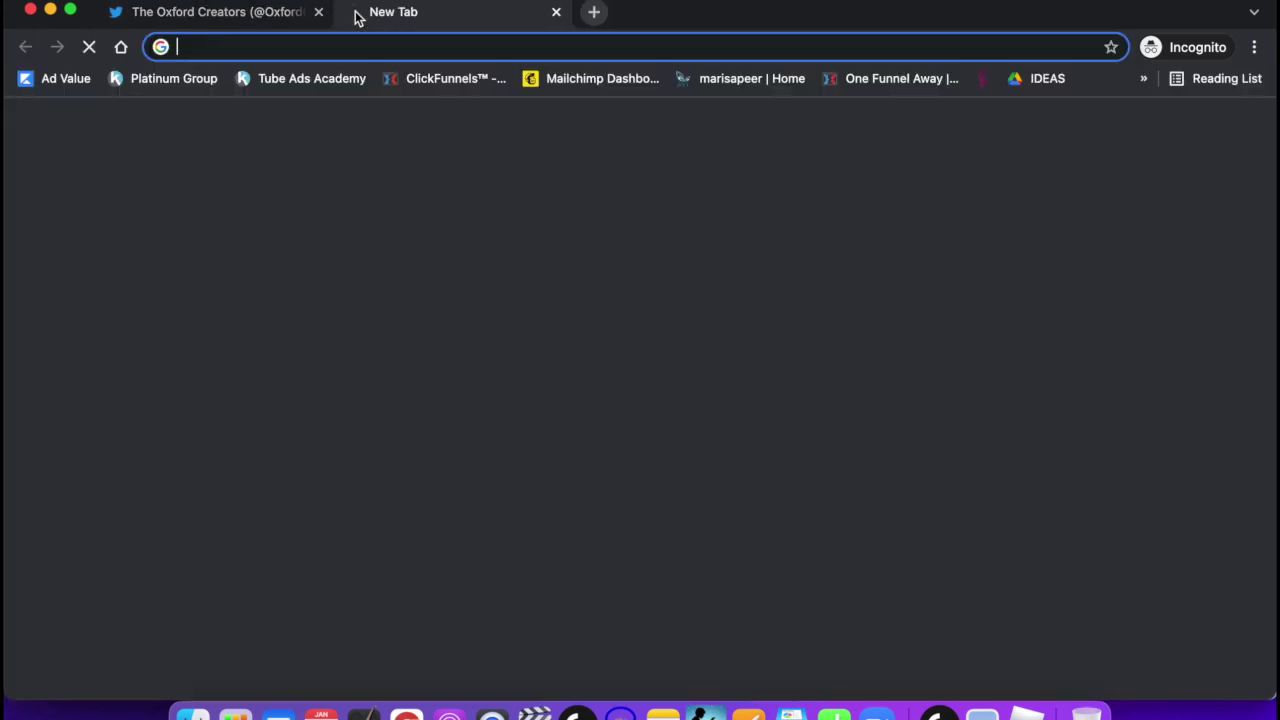
pyautogui.write('canva')
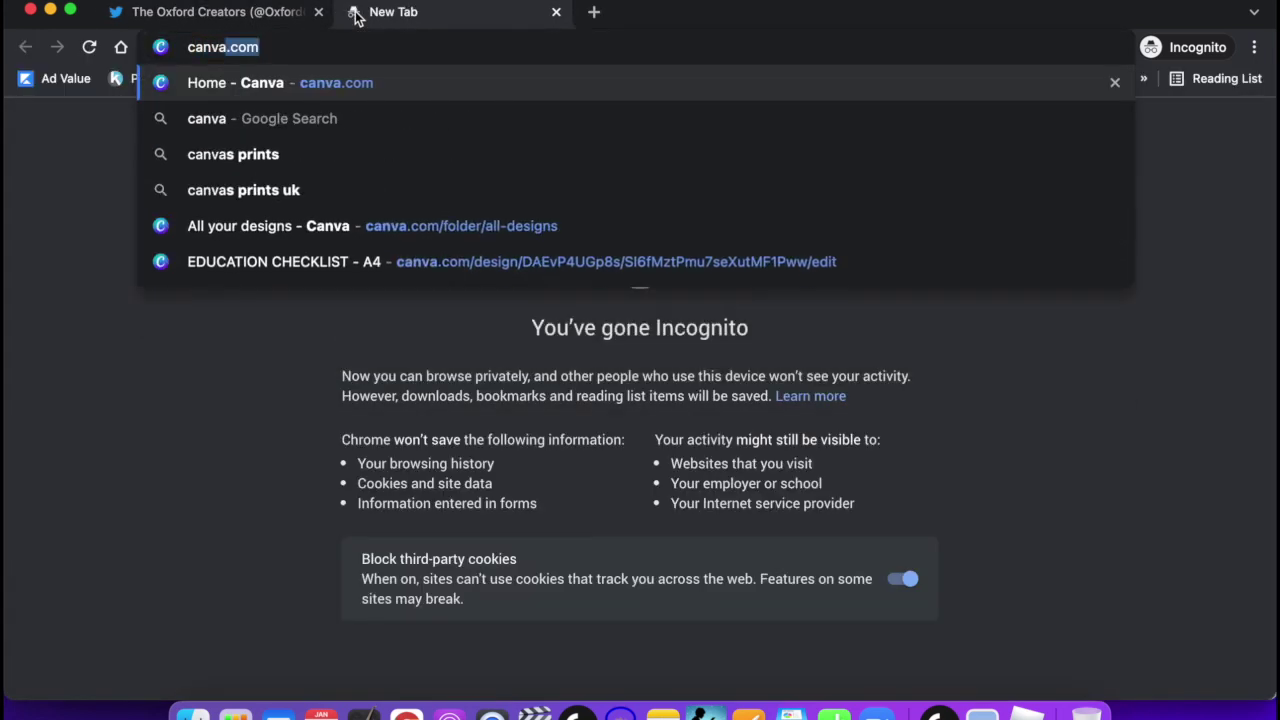
pyautogui.press('Return')
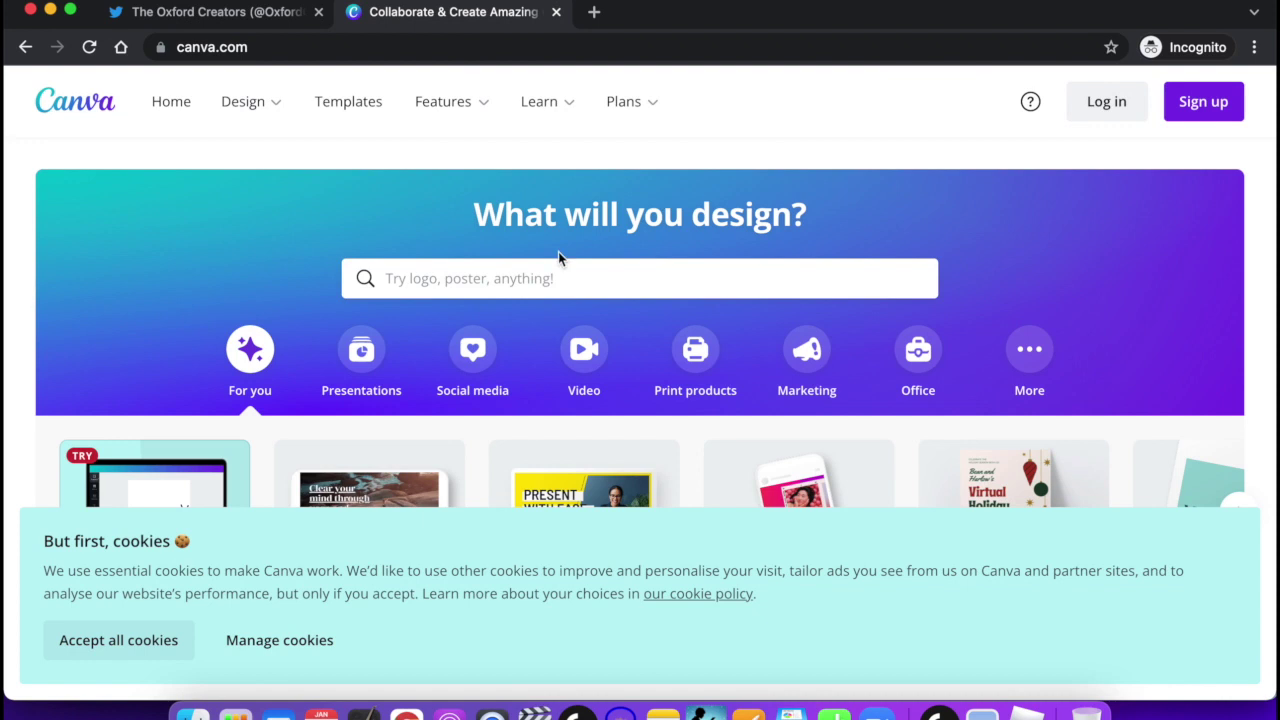
# Search designs for 'twitter' and start a blank Twitter Header.
pyautogui.click(512, 277)
pyautogui.write('twitter')
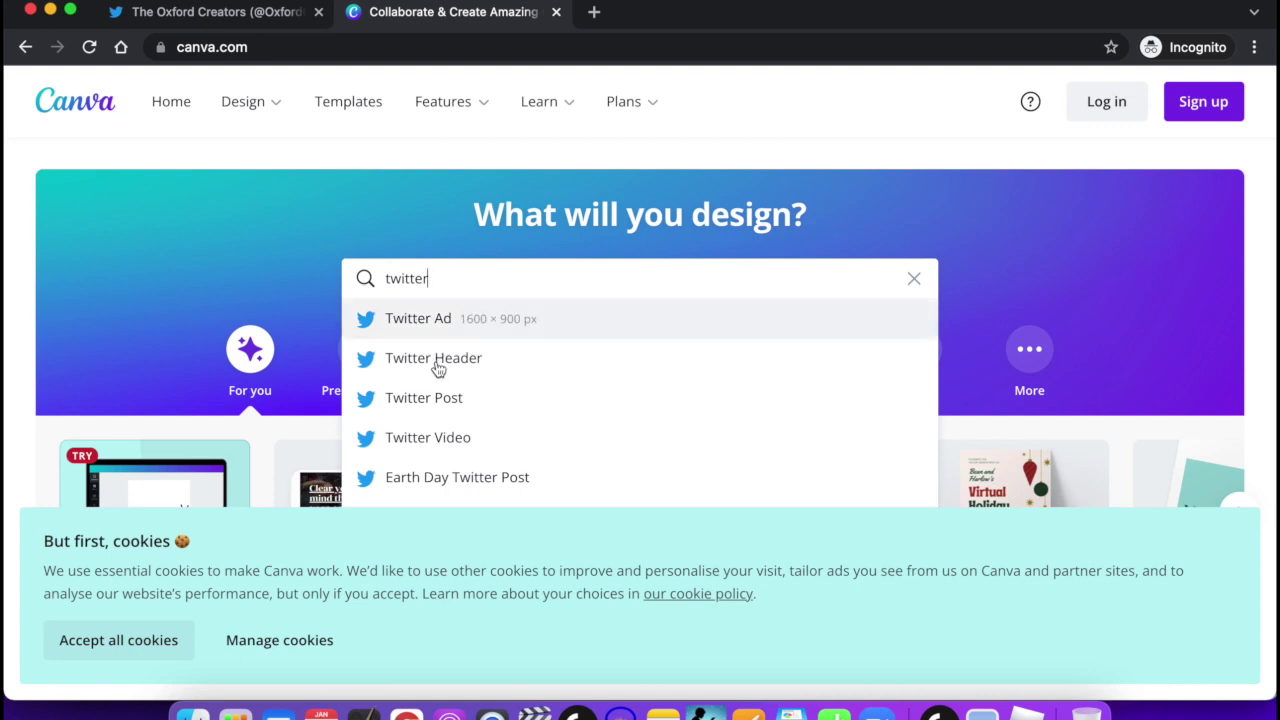
pyautogui.click(433, 360)
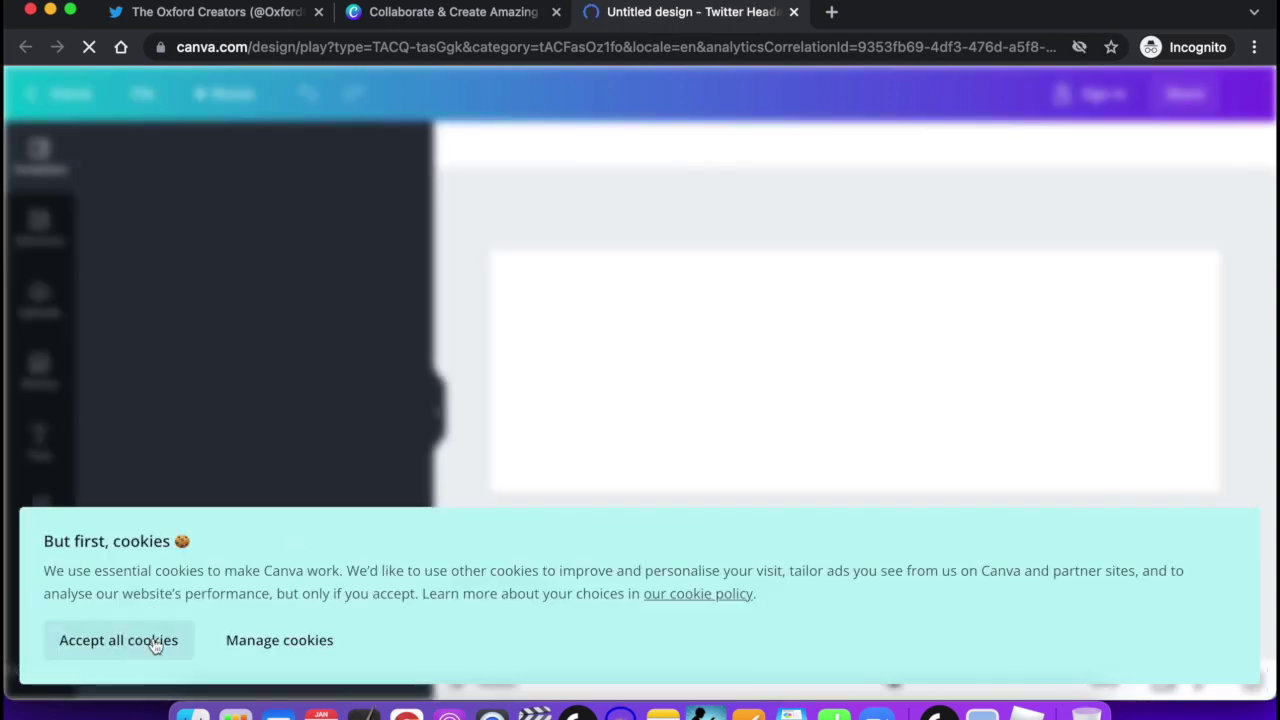
# Dismiss the cookie and intro notices, apply the Happiness Is A Habit template, and select its heading.
pyautogui.click(118, 640)
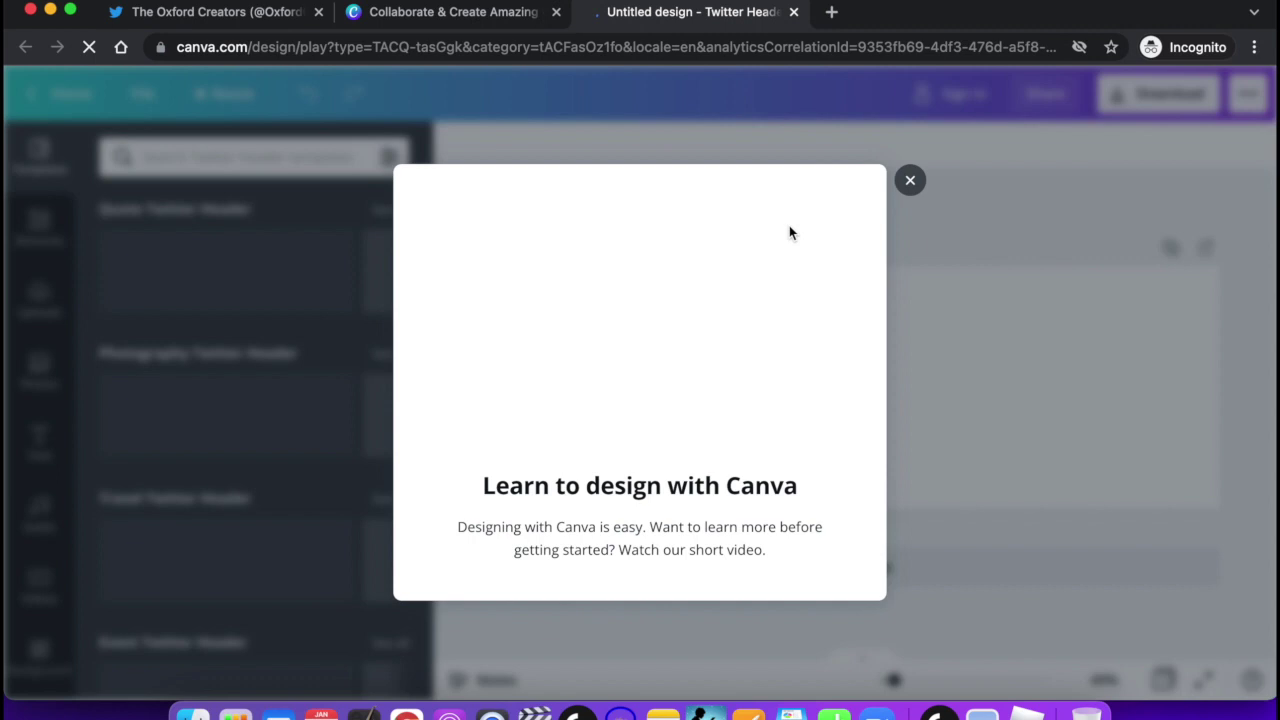
pyautogui.click(910, 180)
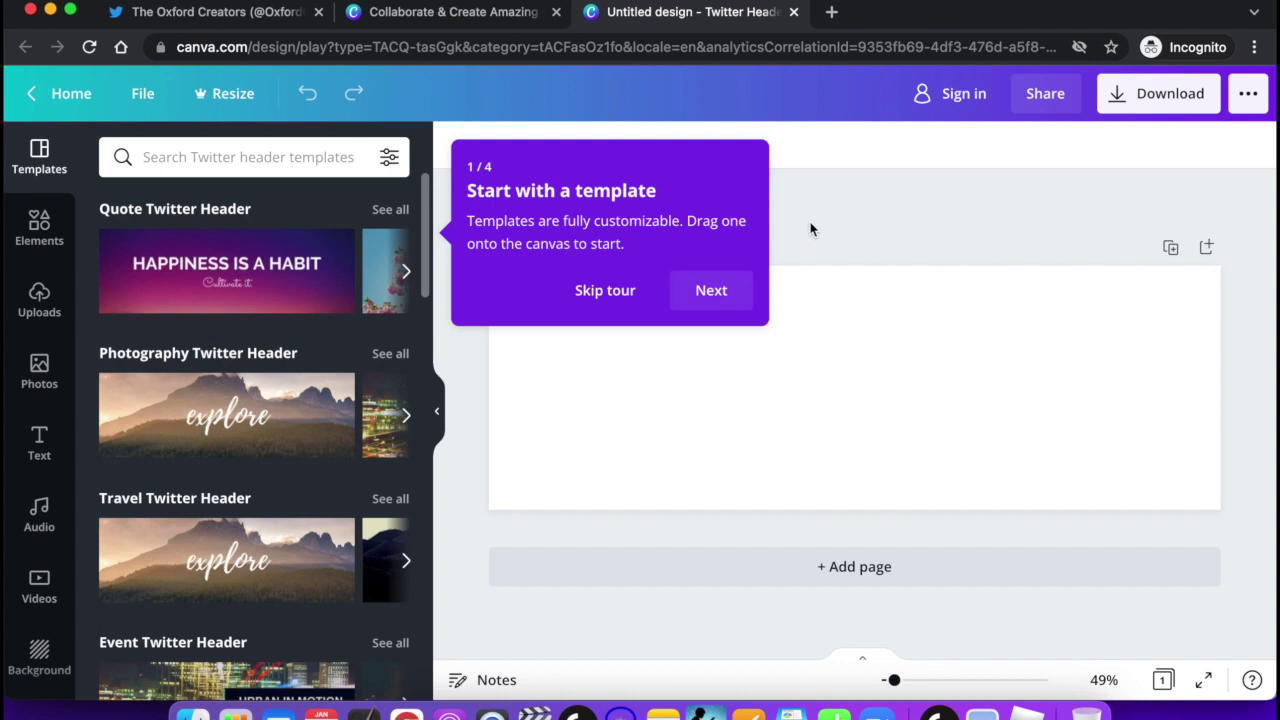
pyautogui.scroll(-5, 314, 306)
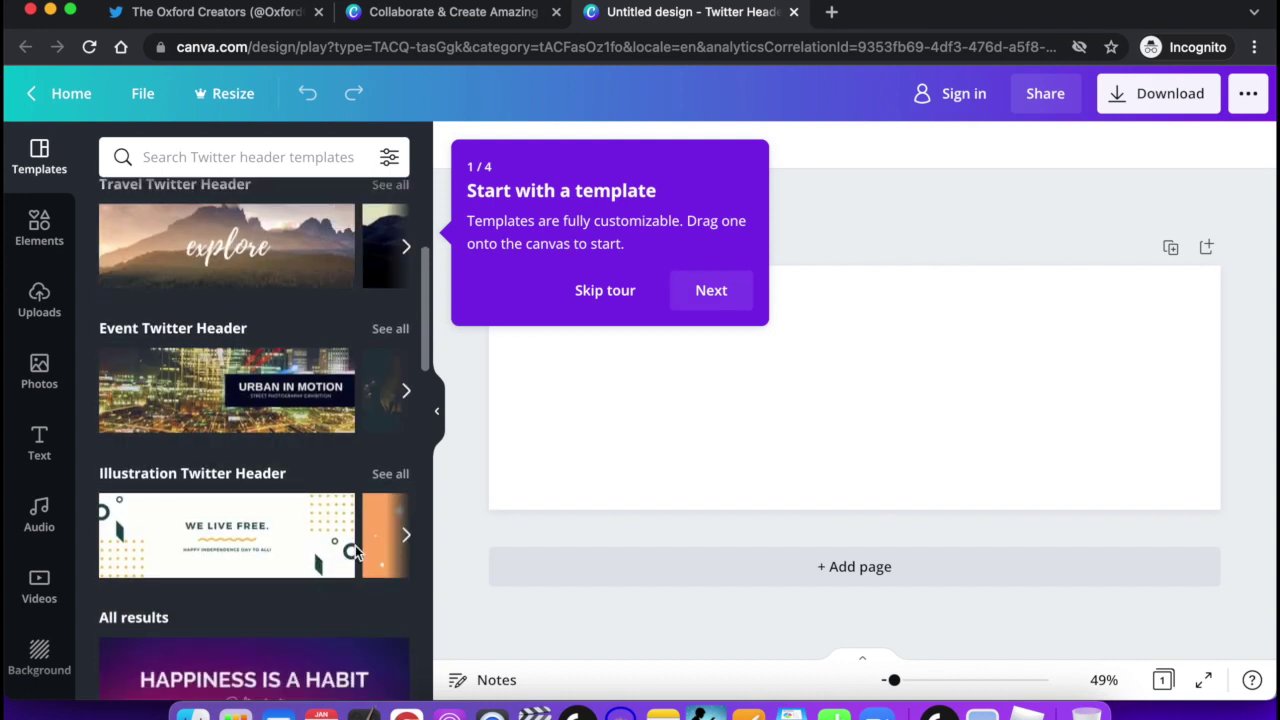
pyautogui.scroll(-3, 355, 551)
pyautogui.scroll(8, 355, 551)
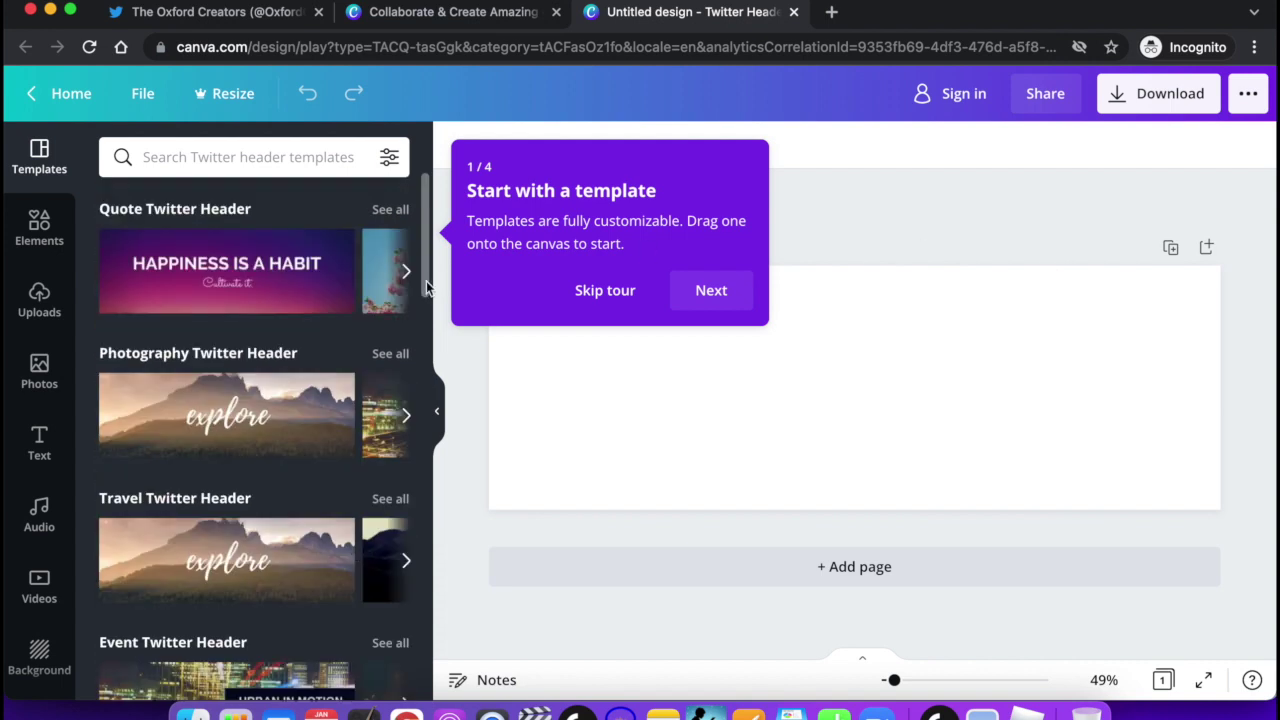
pyautogui.click(251, 258)
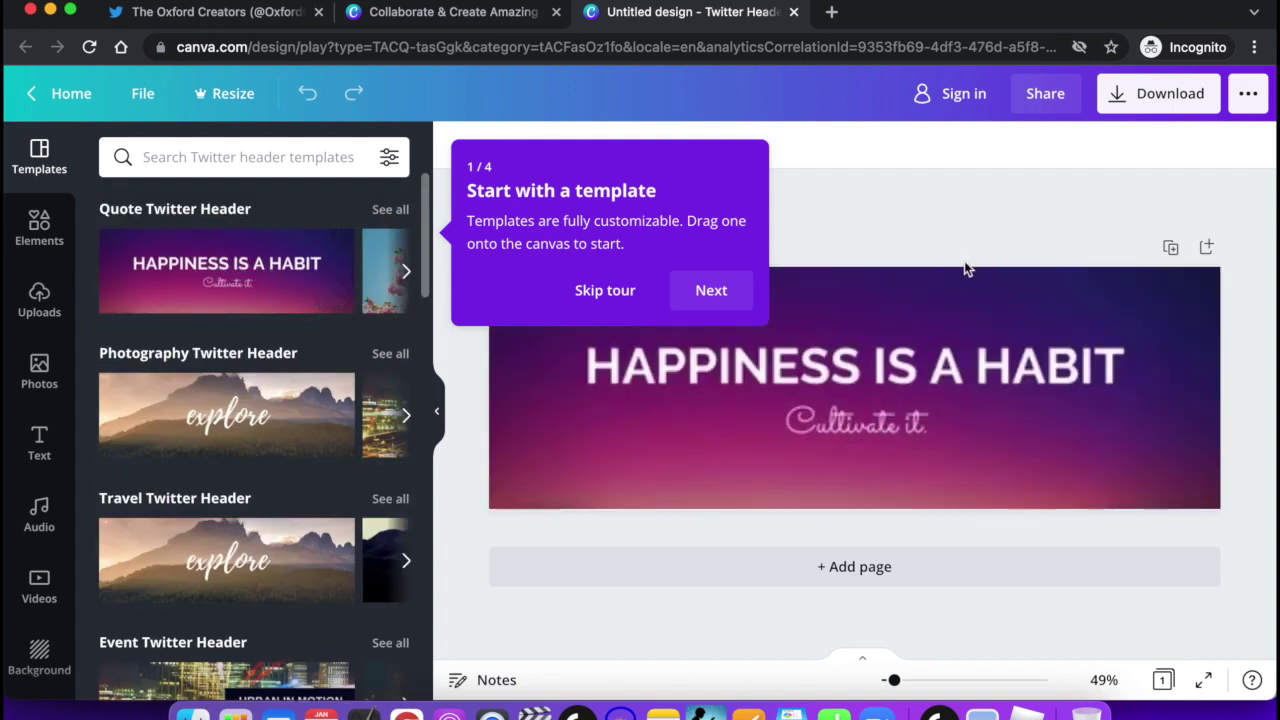
pyautogui.click(875, 380)
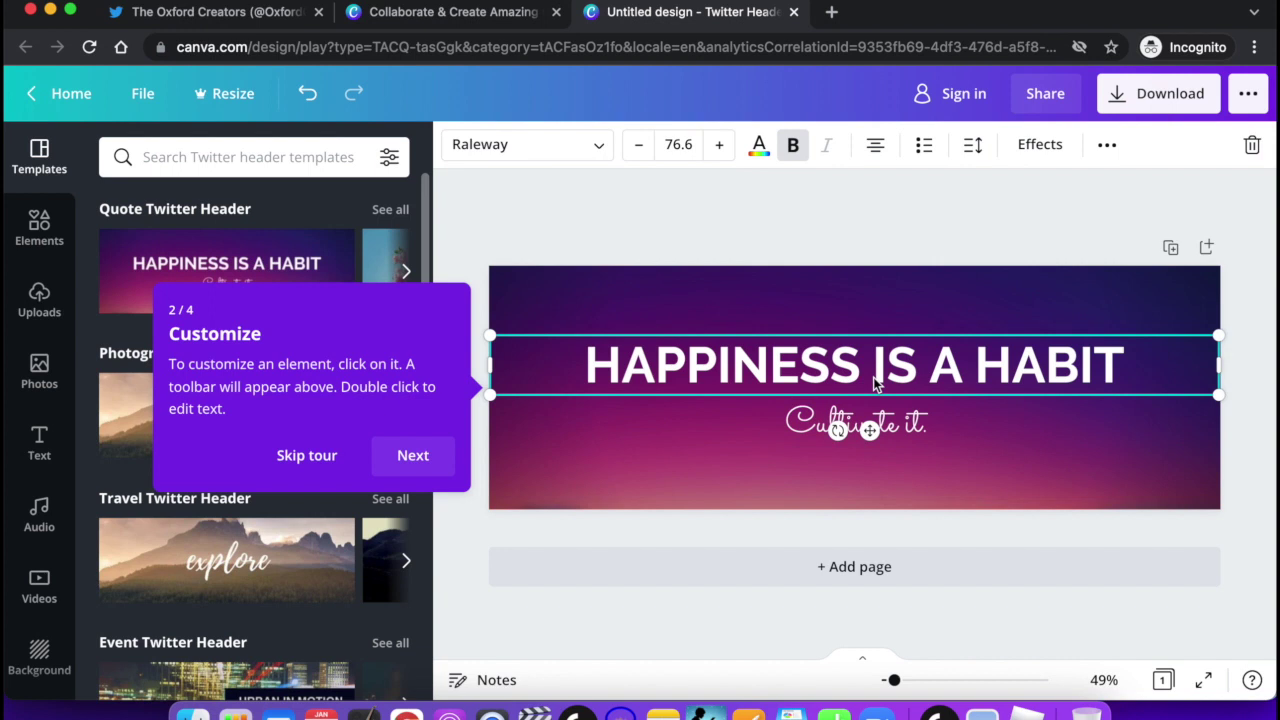
# Change the heading to 'THE OXFORD CREATORS' and the subtitle to 'Creating A New Reality For Excluded Children In Oxfordshire'.
pyautogui.doubleClick(1131, 358)
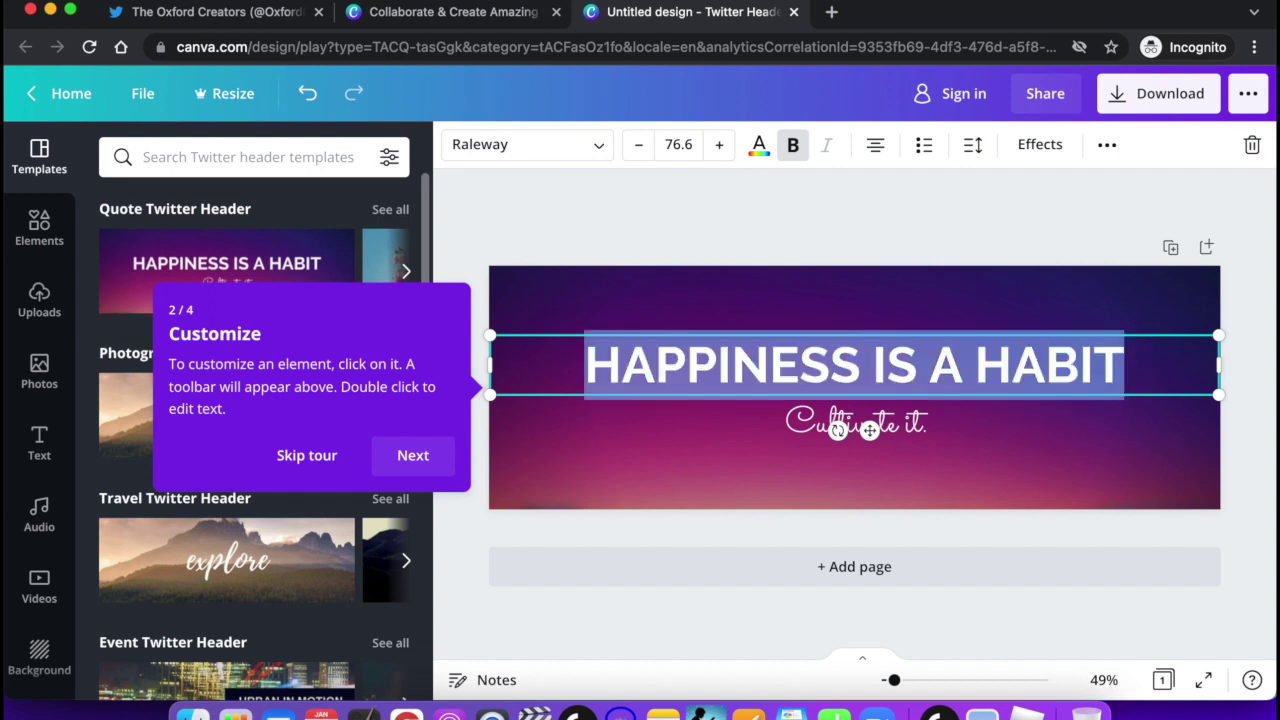
pyautogui.write('THE OXF')
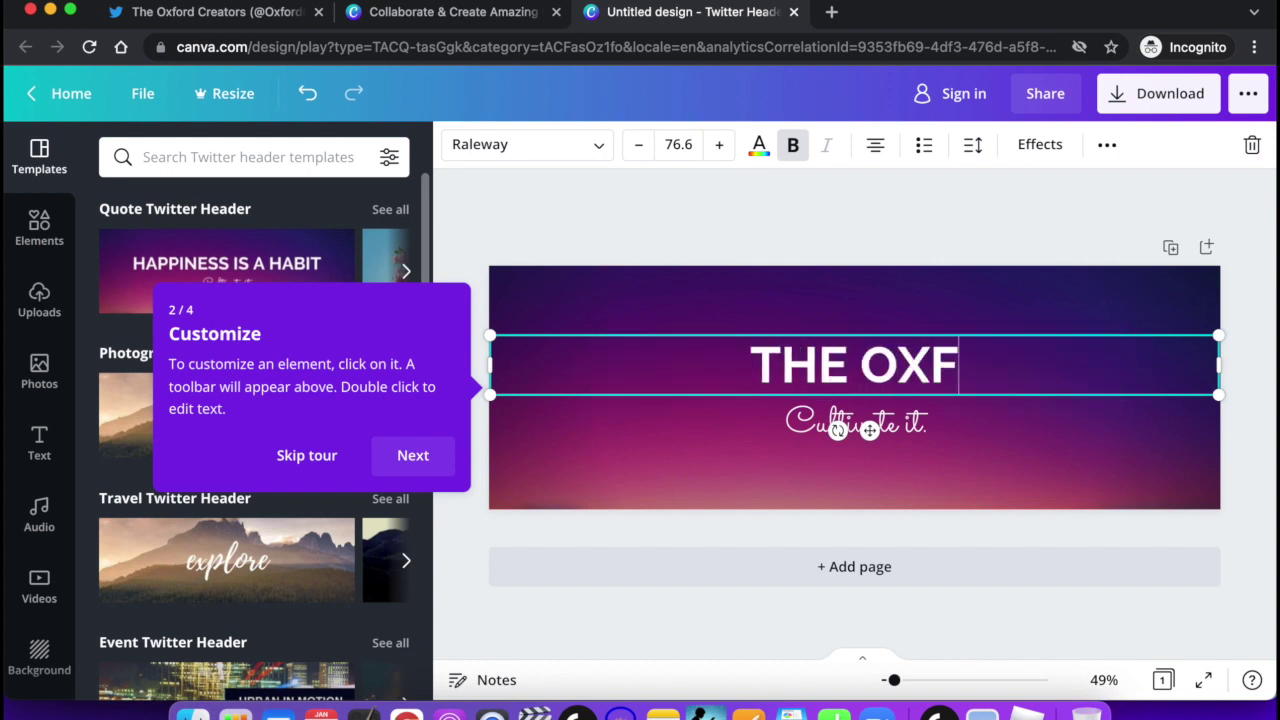
pyautogui.write('ORD CREATORS')
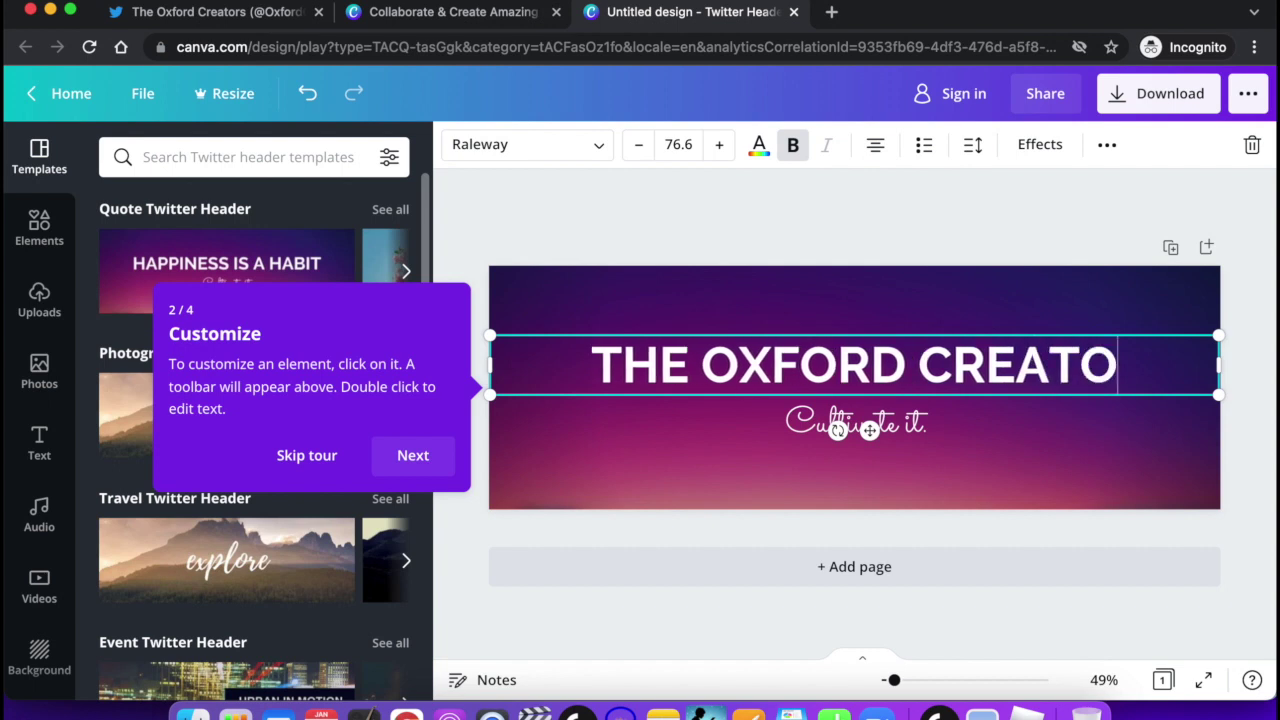
pyautogui.click(972, 428)
pyautogui.click(973, 422)
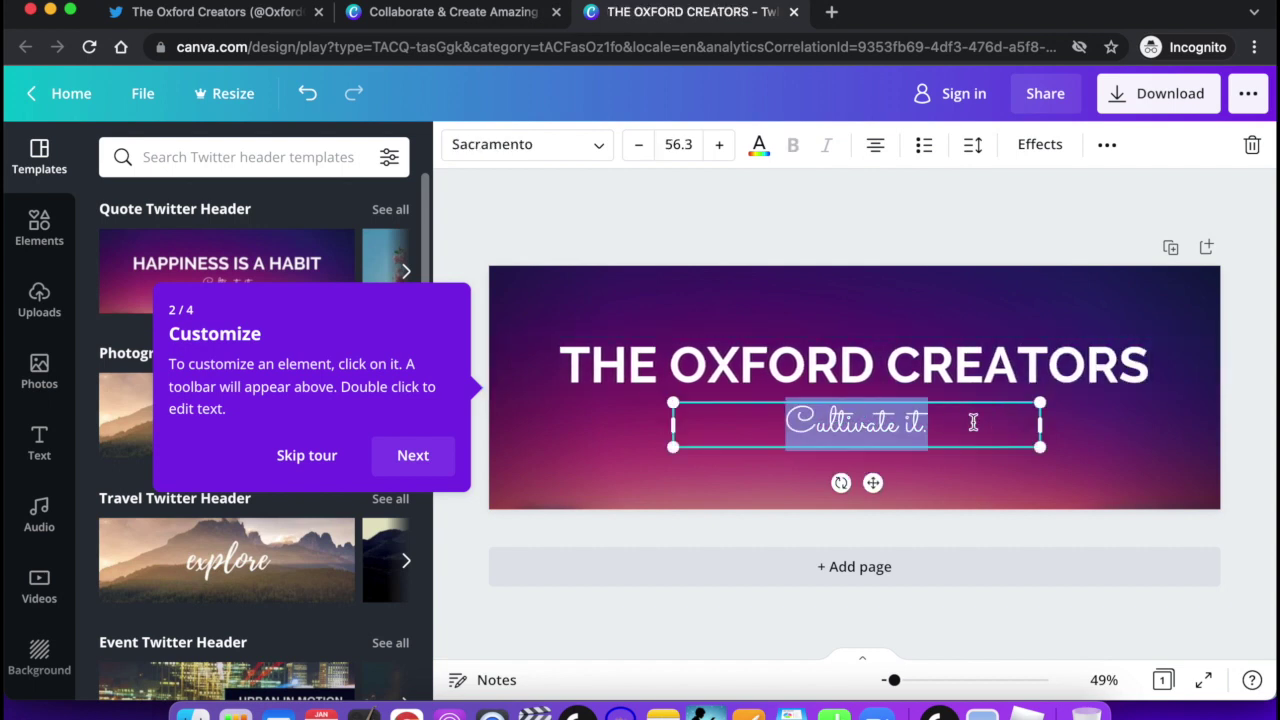
pyautogui.write('Creati')
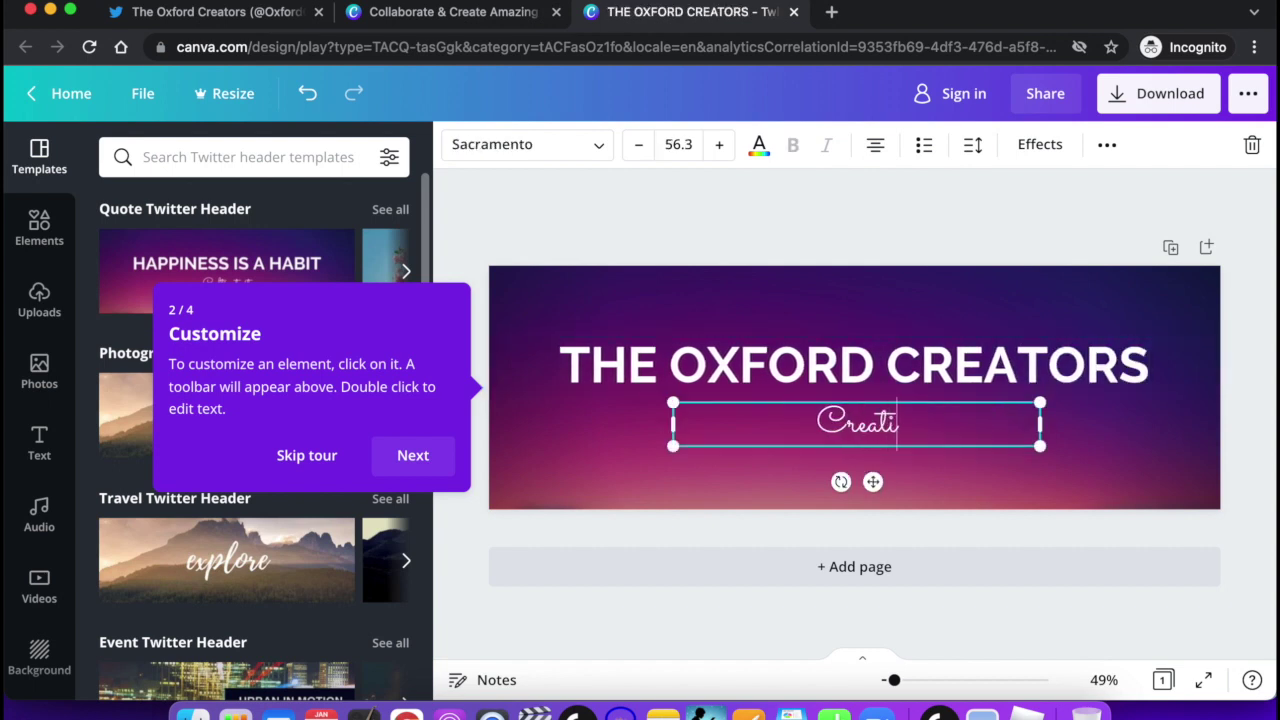
pyautogui.write('ng A Ne')
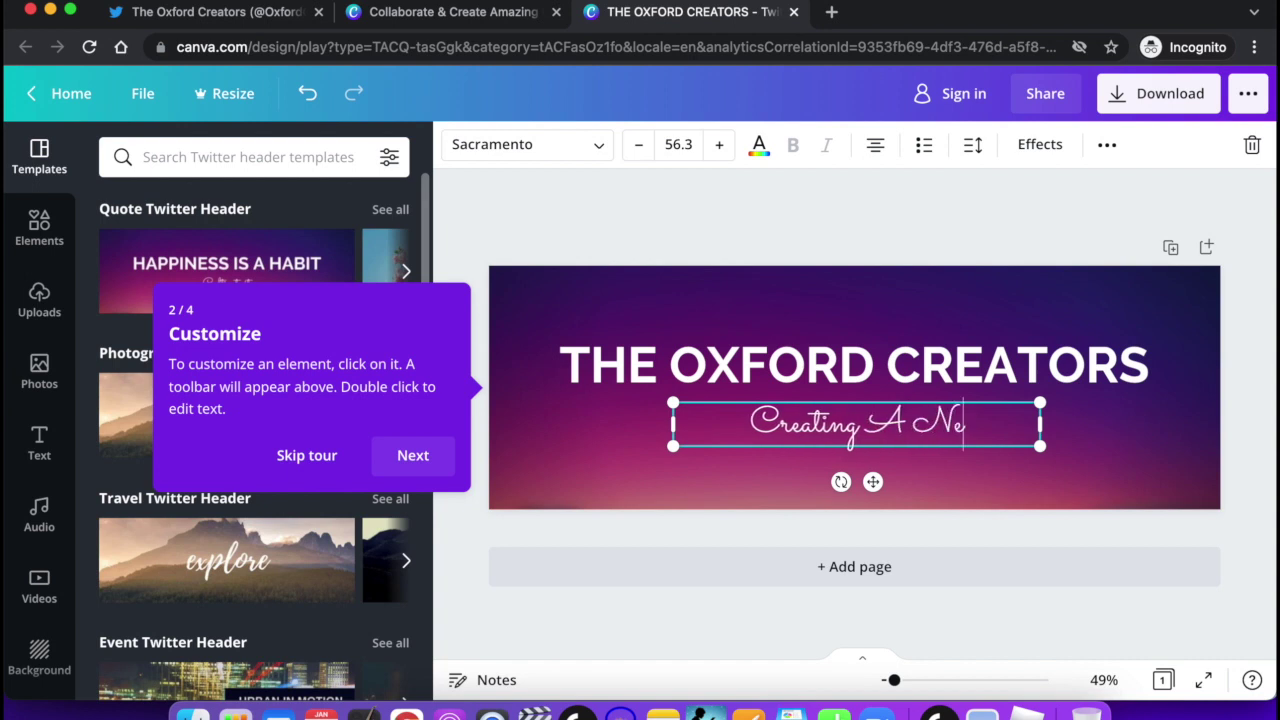
pyautogui.write('w Reality')
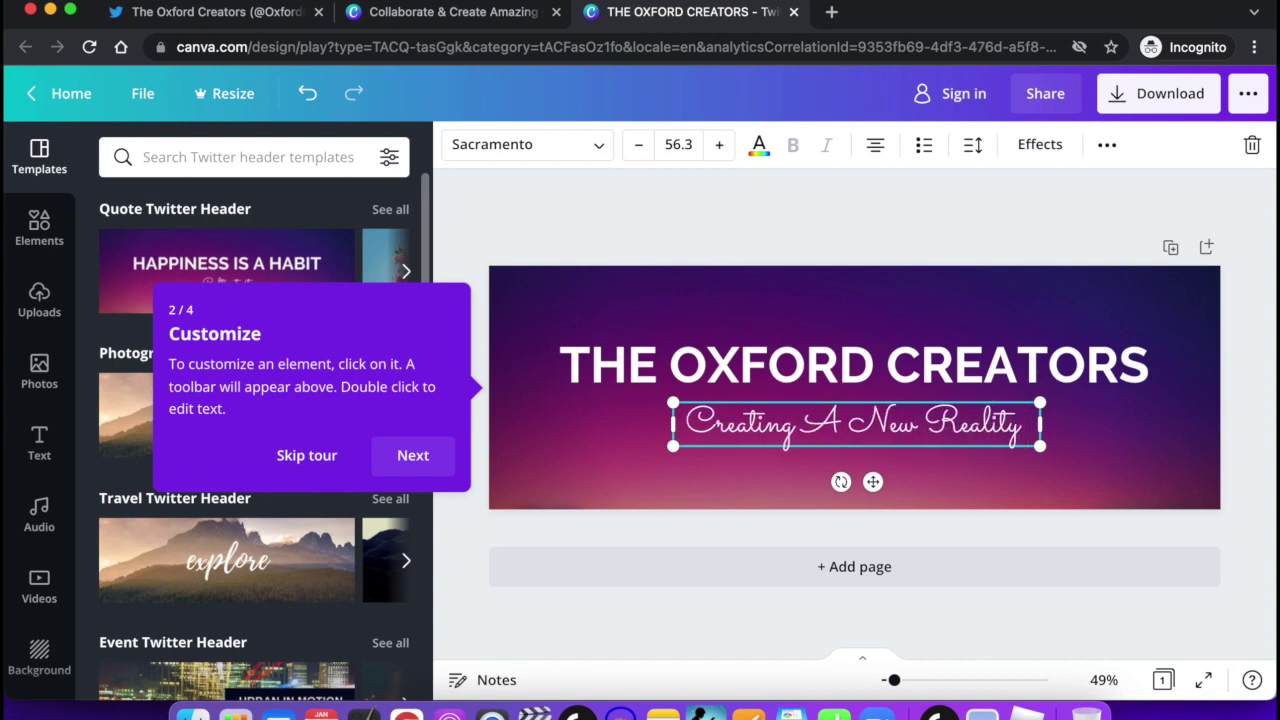
pyautogui.press('Return')
pyautogui.write('For')
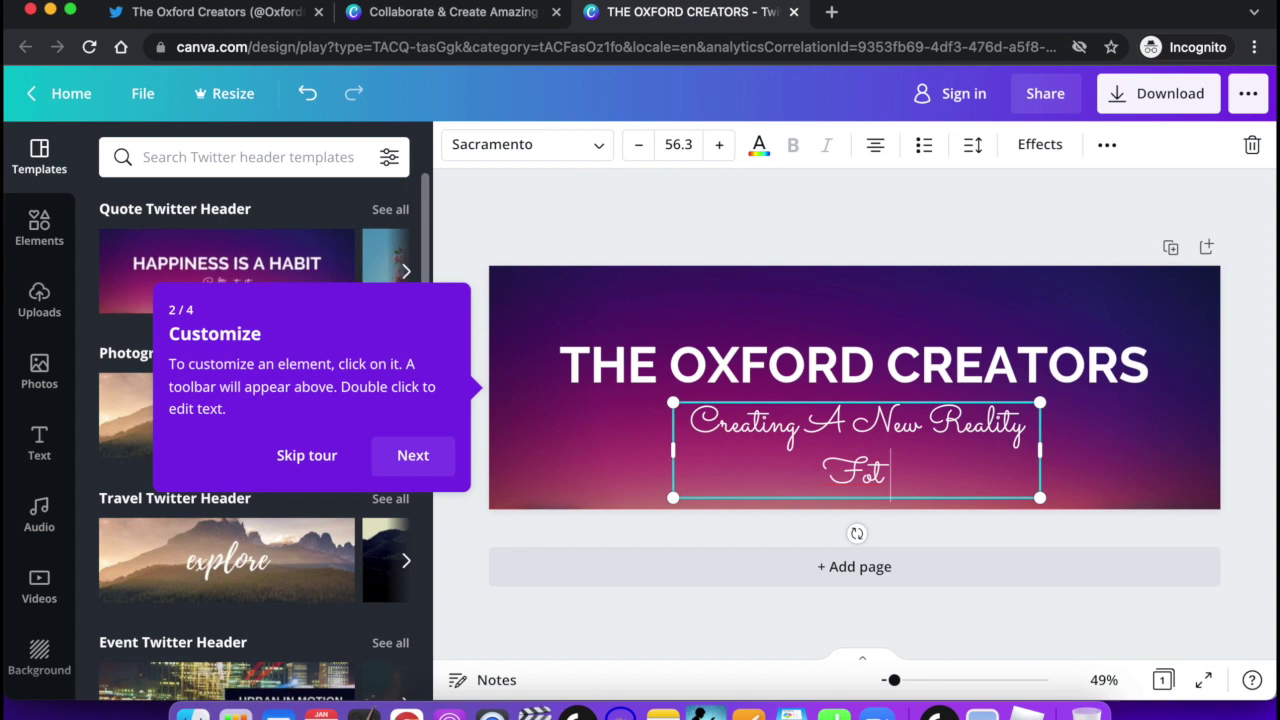
pyautogui.write(' Excl')
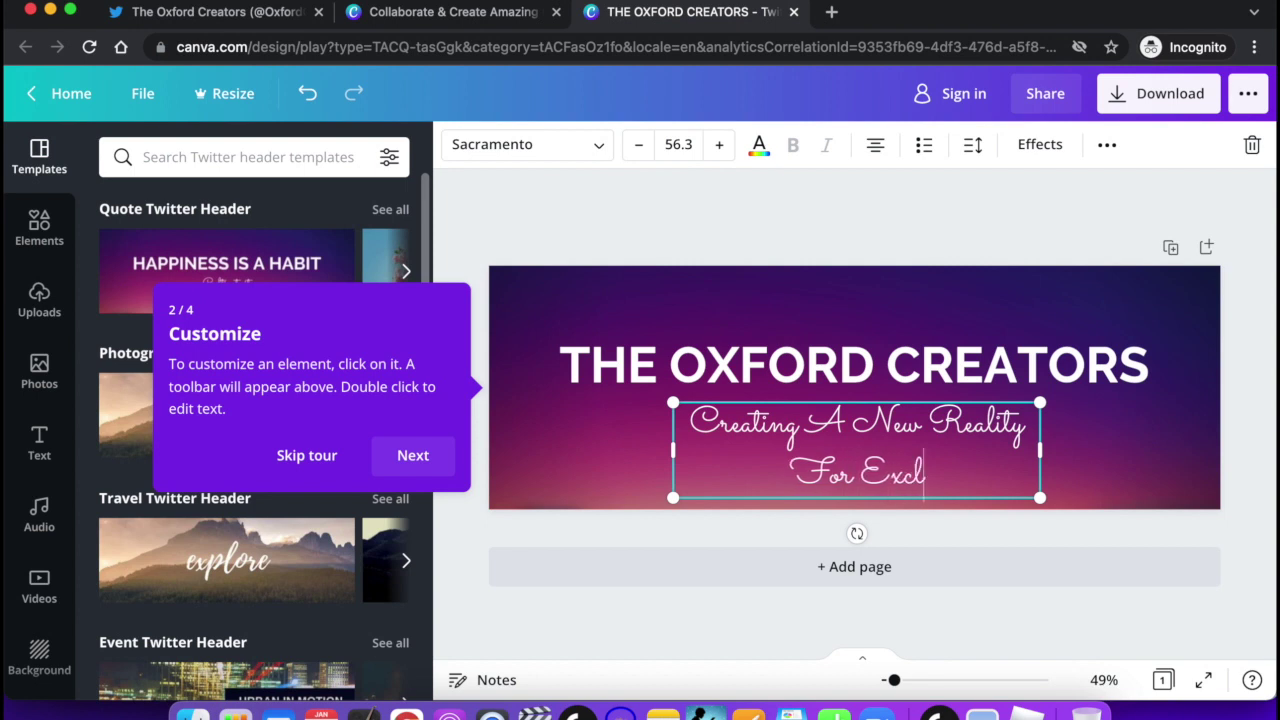
pyautogui.write('uded Chi')
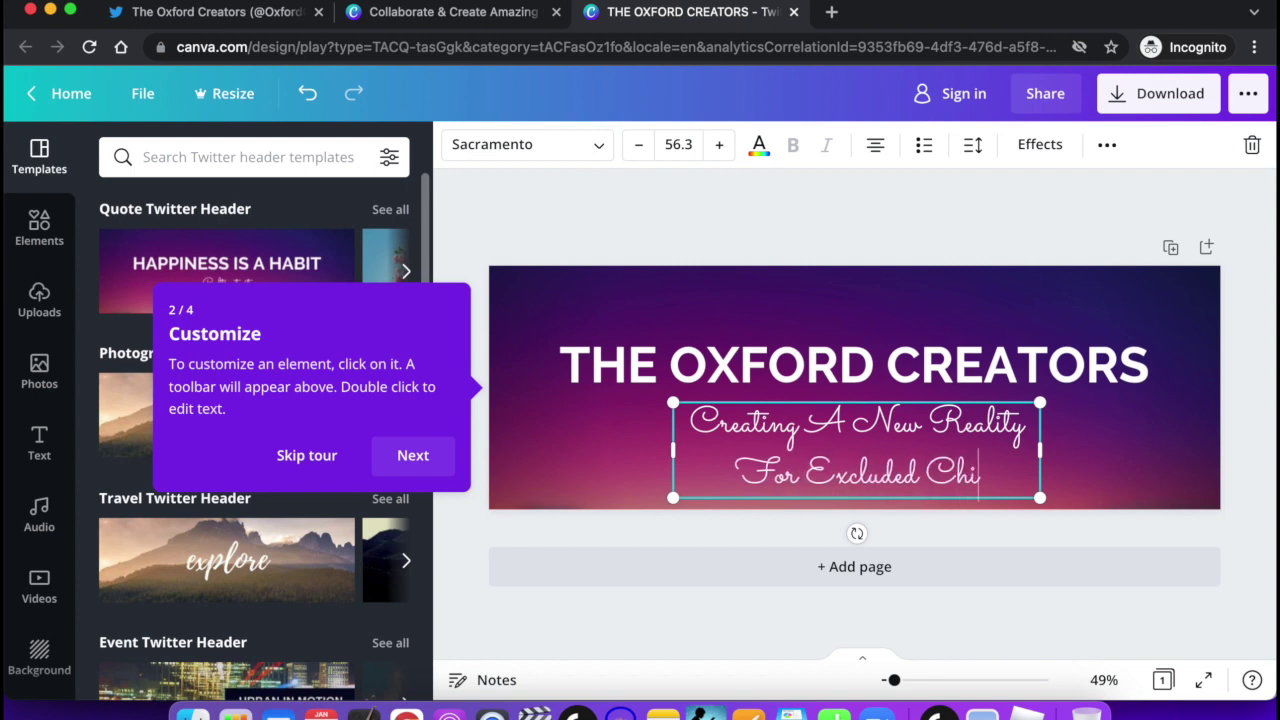
pyautogui.write('ldren In')
pyautogui.press('Return')
pyautogui.write('Oxfordshire')
# Widen the subtitle box so the tagline fits on two lines.
pyautogui.moveTo(667, 492); pyautogui.dragTo(510, 465)
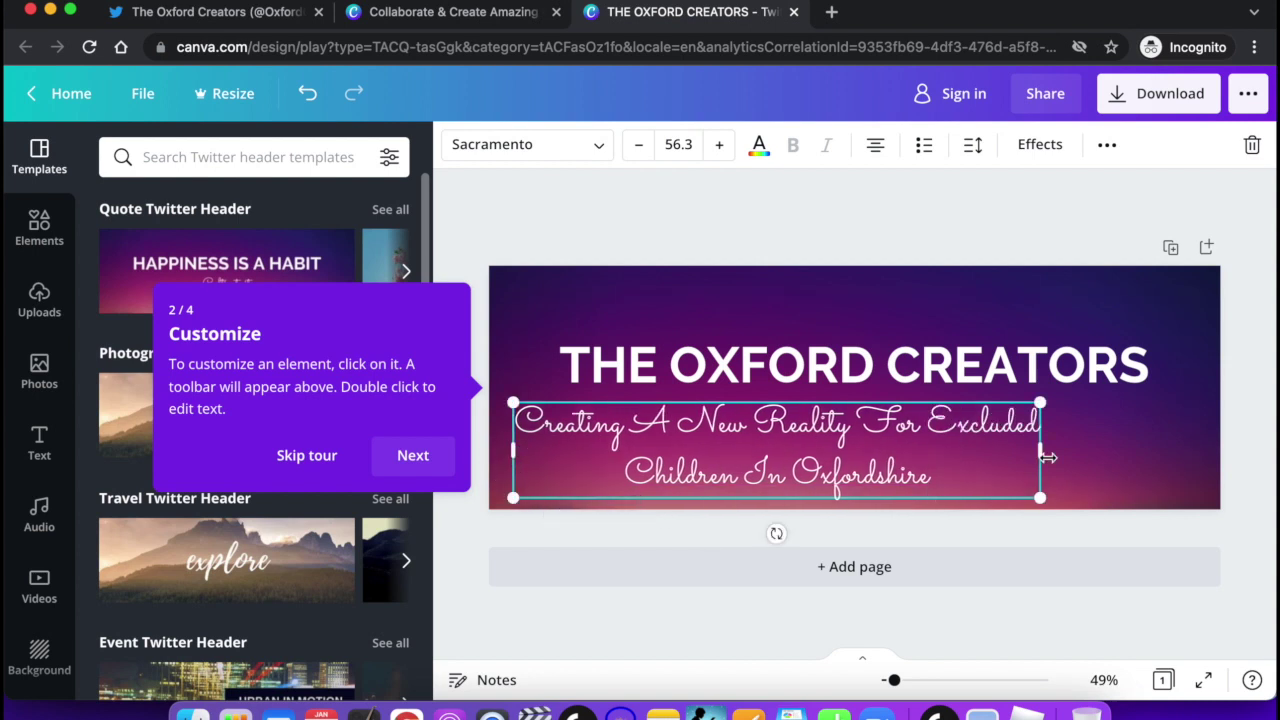
pyautogui.moveTo(1039, 451); pyautogui.dragTo(1196, 431)
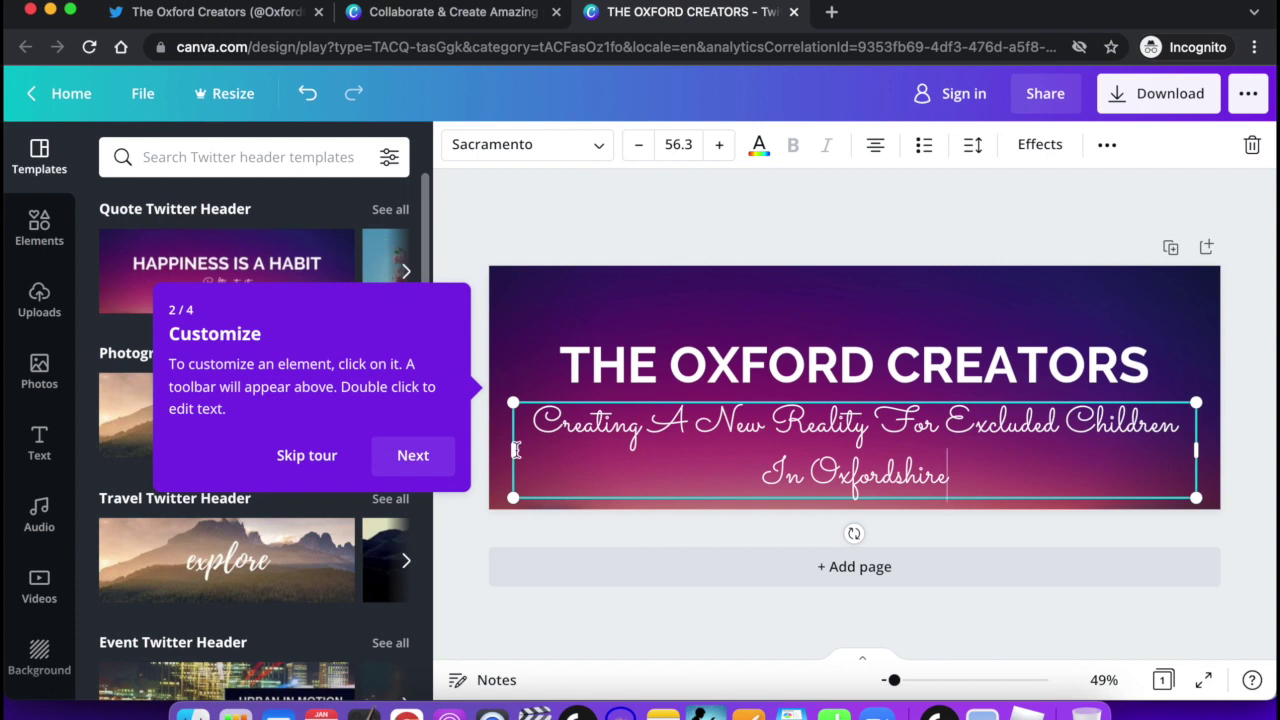
pyautogui.moveTo(510, 450)
pyautogui.mouseDown()
pyautogui.moveTo(600, 449)
pyautogui.moveTo(513, 450)
pyautogui.mouseUp()
# Set the subtitle font to Agrandir.
pyautogui.click(598, 146)
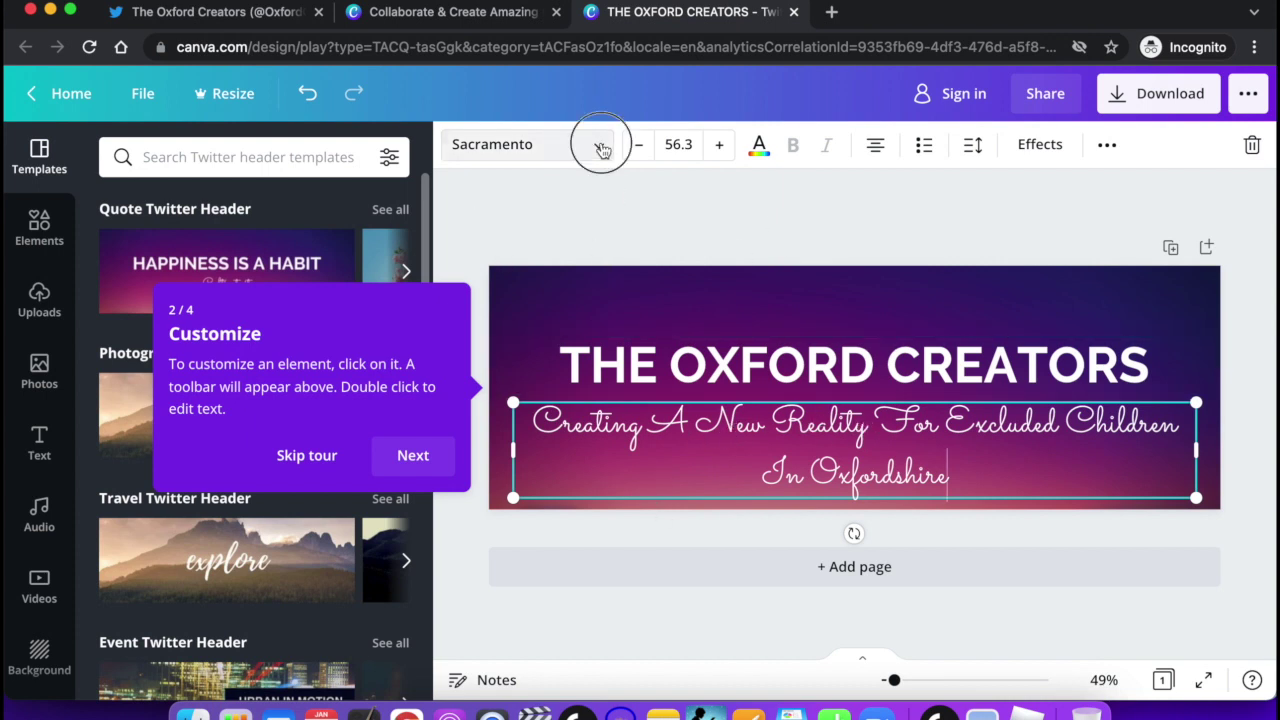
pyautogui.click(310, 457)
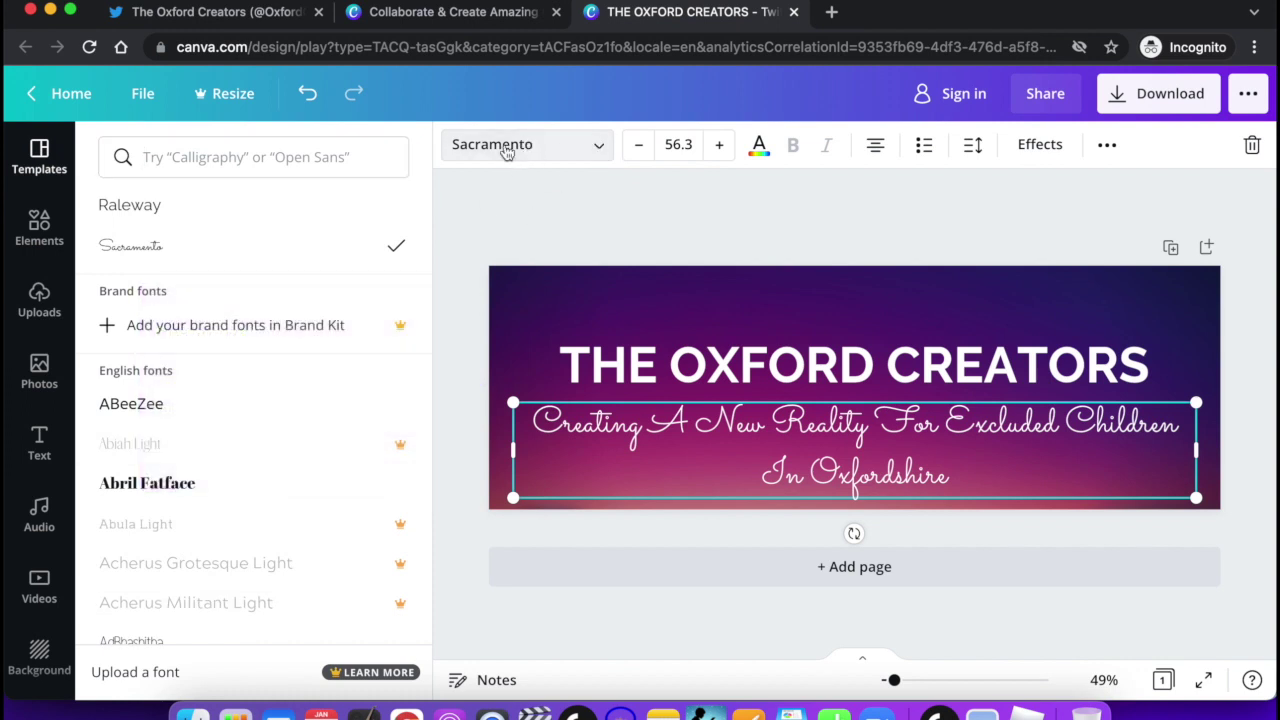
pyautogui.click(178, 411)
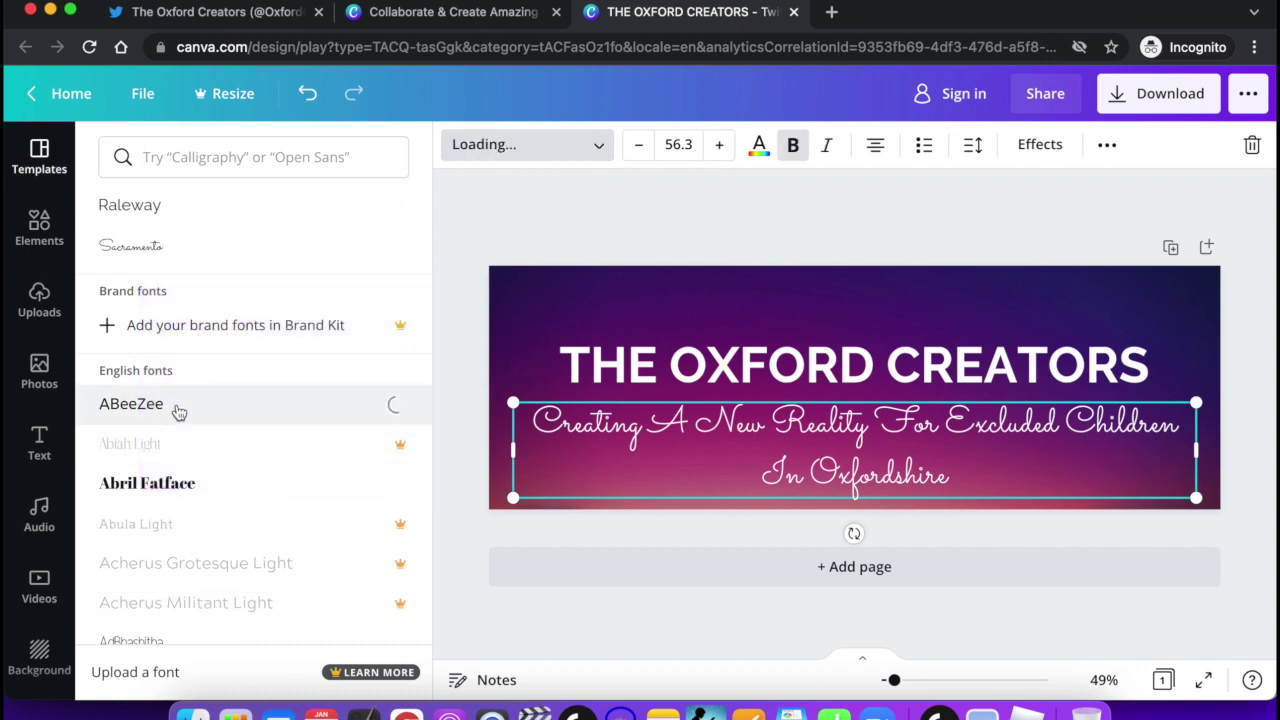
pyautogui.scroll(-5, 172, 540)
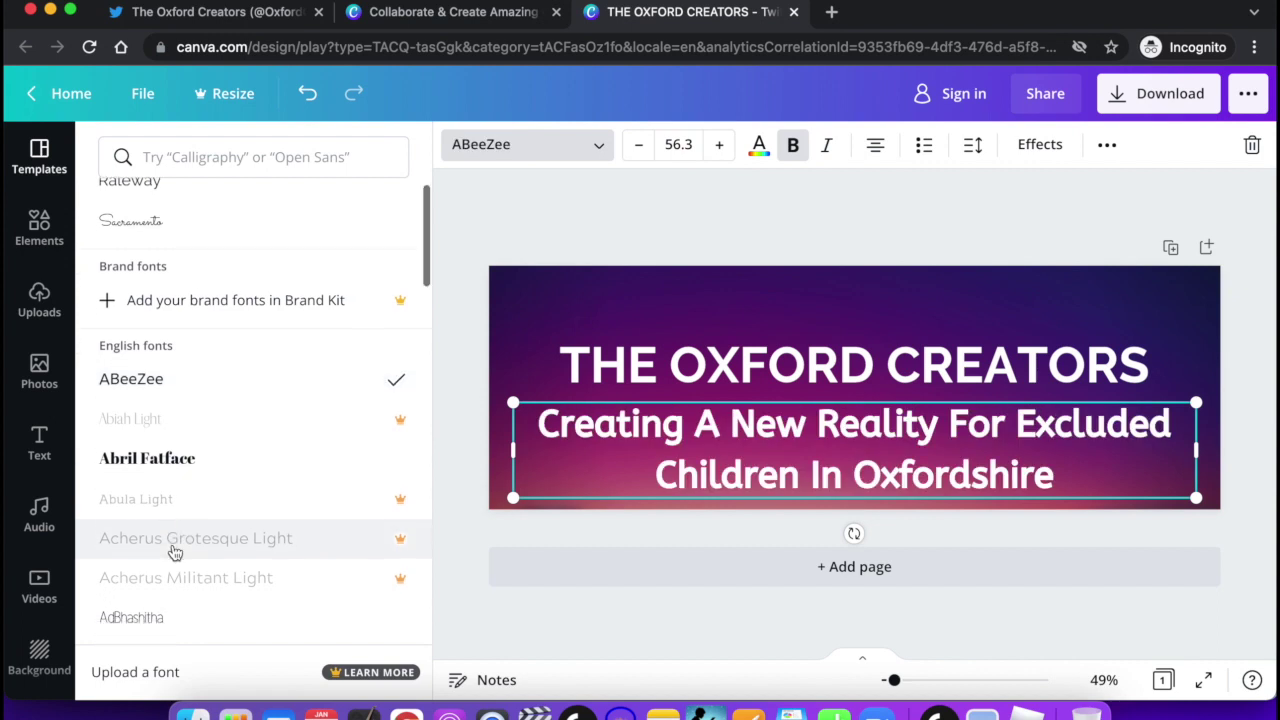
pyautogui.scroll(-1, 175, 554)
pyautogui.click(164, 510)
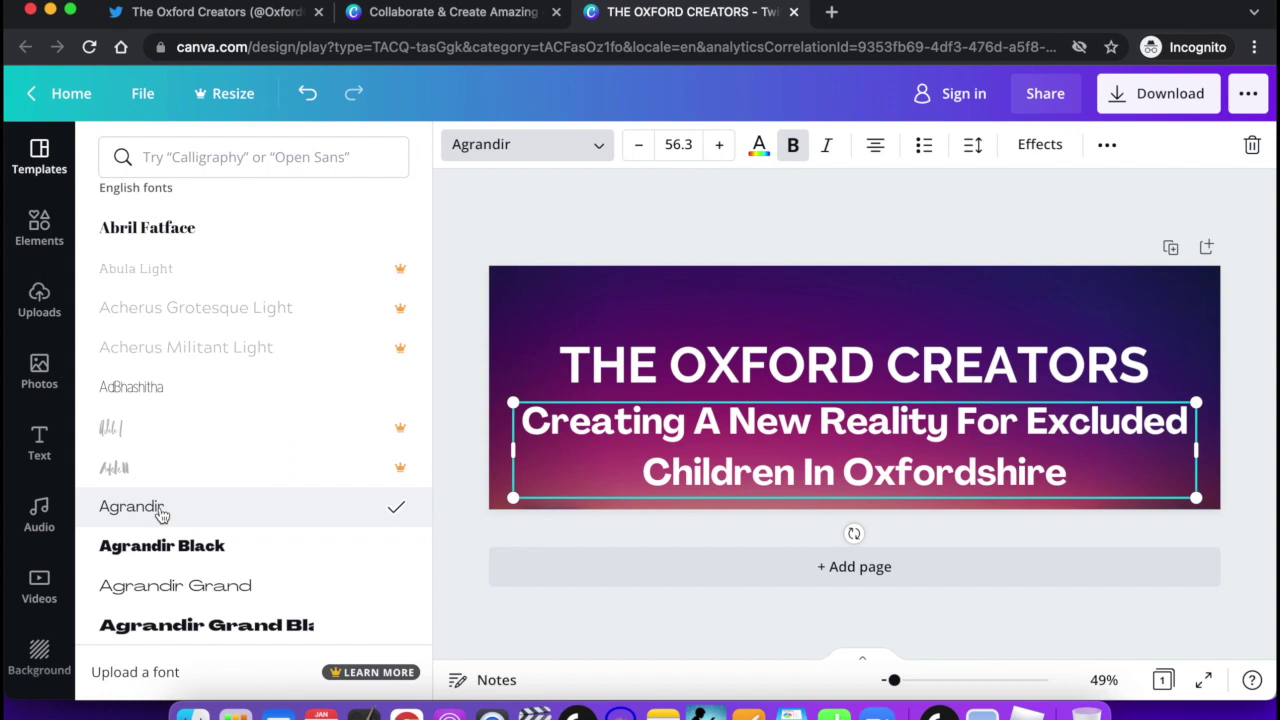
# Reduce the subtitle font size to 47.4.
pyautogui.click(644, 145)
pyautogui.click(644, 145)
pyautogui.click(644, 145)
pyautogui.click(644, 145)
pyautogui.click(643, 146)
pyautogui.click(643, 146)
pyautogui.click(643, 146)
pyautogui.click(643, 146)
pyautogui.click(643, 146)
pyautogui.press('Escape')
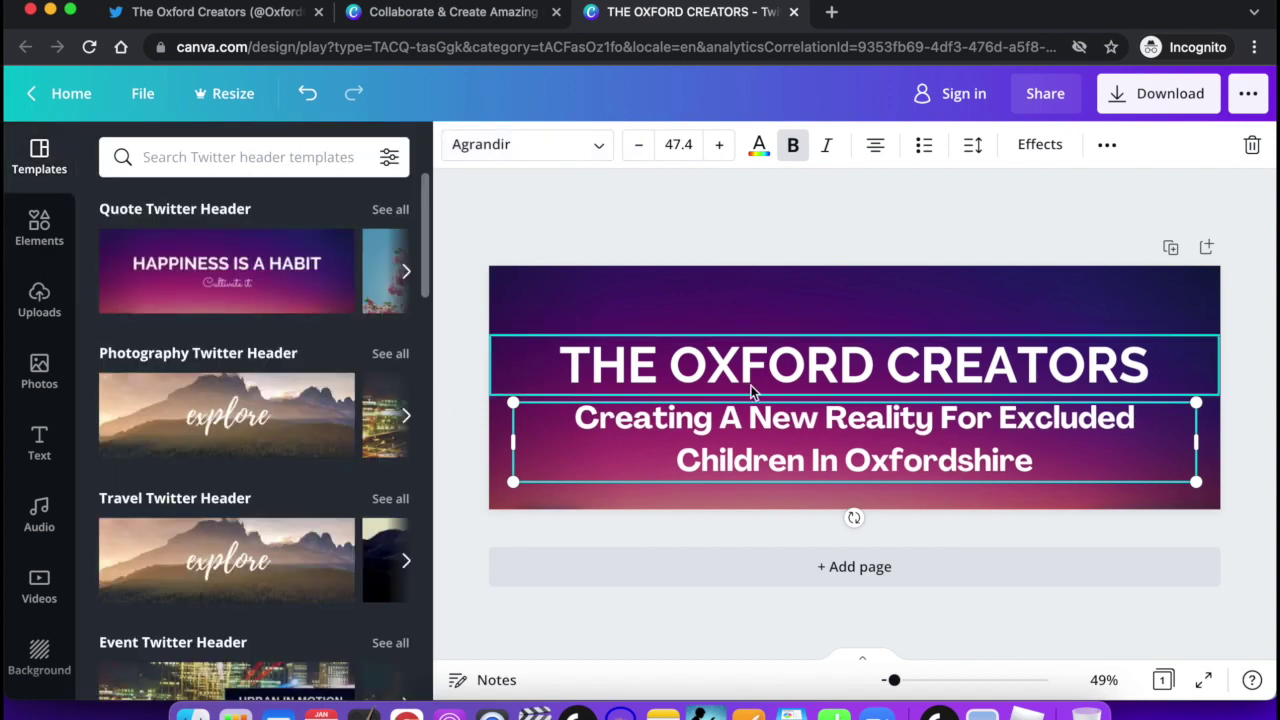
# Move the title and subtitle higher on the banner.
pyautogui.moveTo(743, 366); pyautogui.dragTo(743, 323)
pyautogui.moveTo(752, 437); pyautogui.dragTo(752, 405)
pyautogui.click(755, 208)
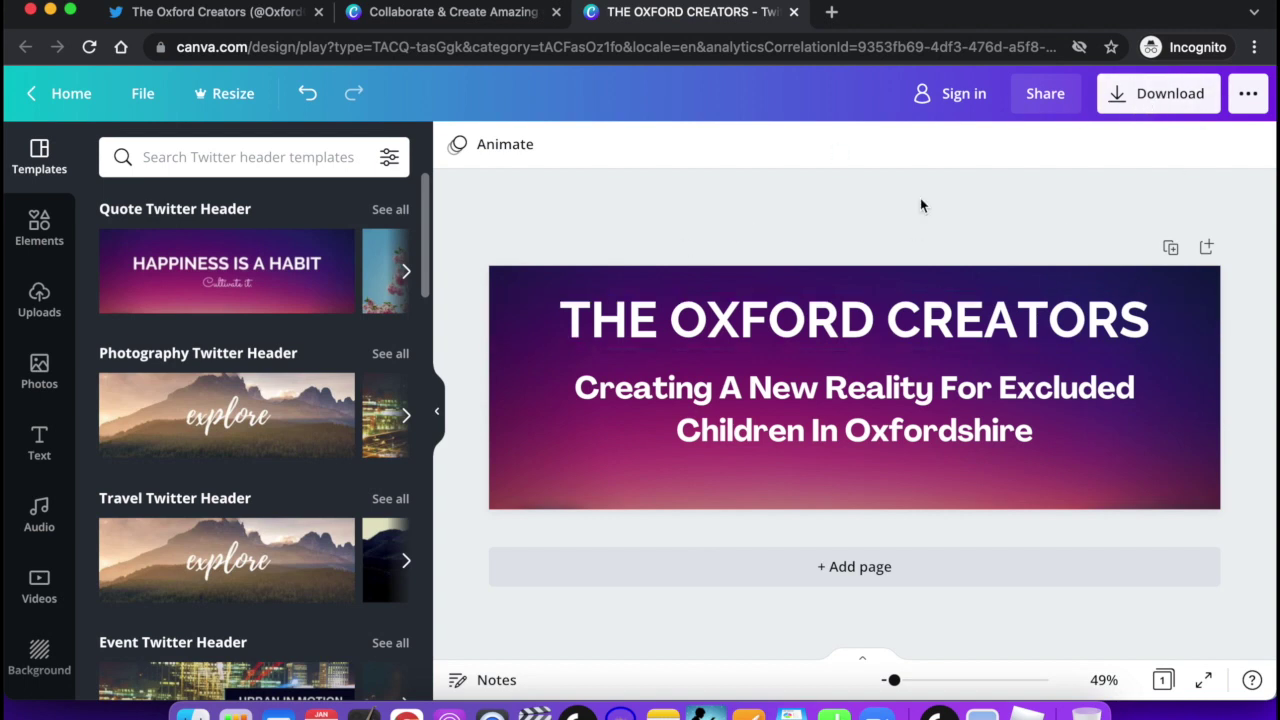
# Download the header as a PNG named THE OXFORD CREATORS into Downloads.
pyautogui.click(1137, 104)
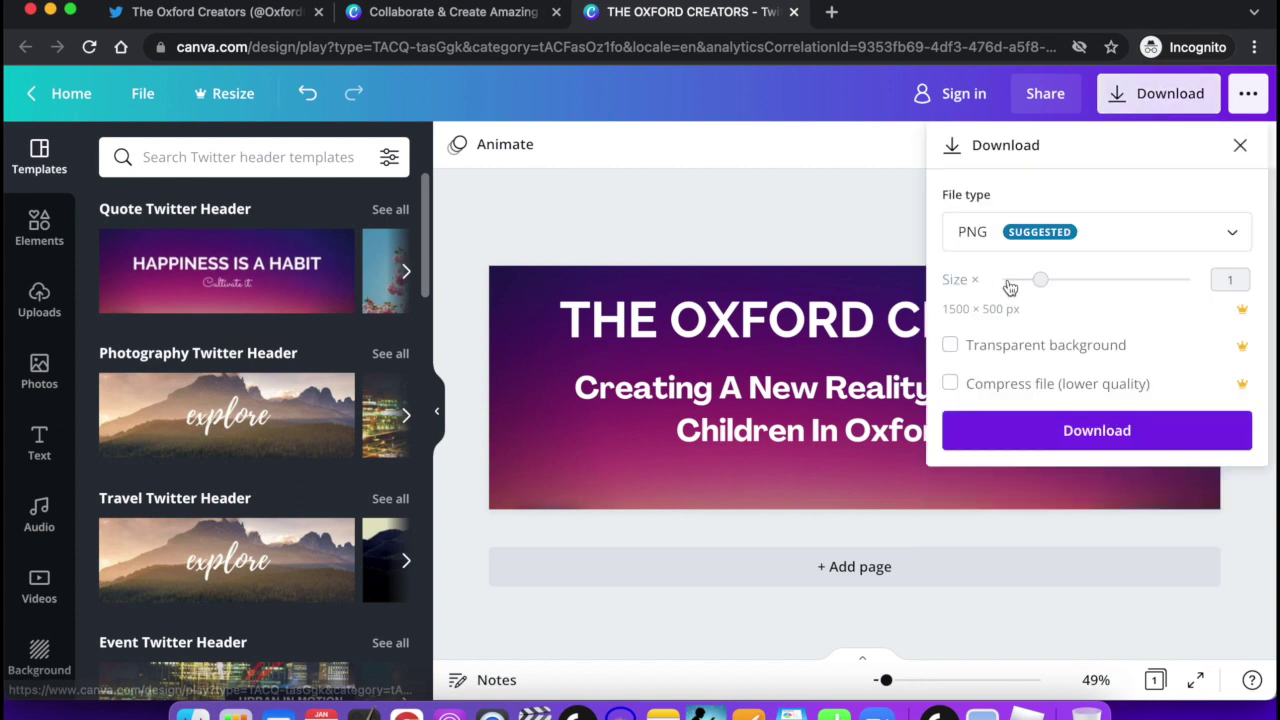
pyautogui.click(1052, 431)
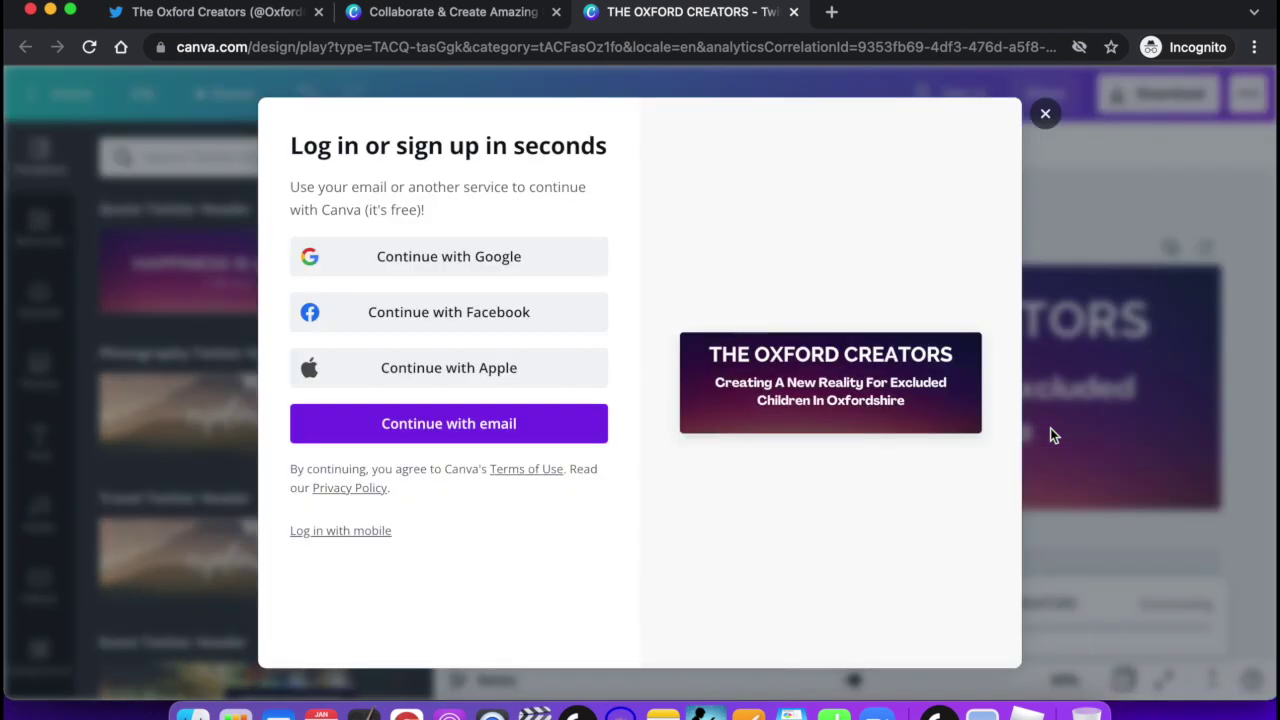
pyautogui.click(445, 426)
pyautogui.click(764, 397)
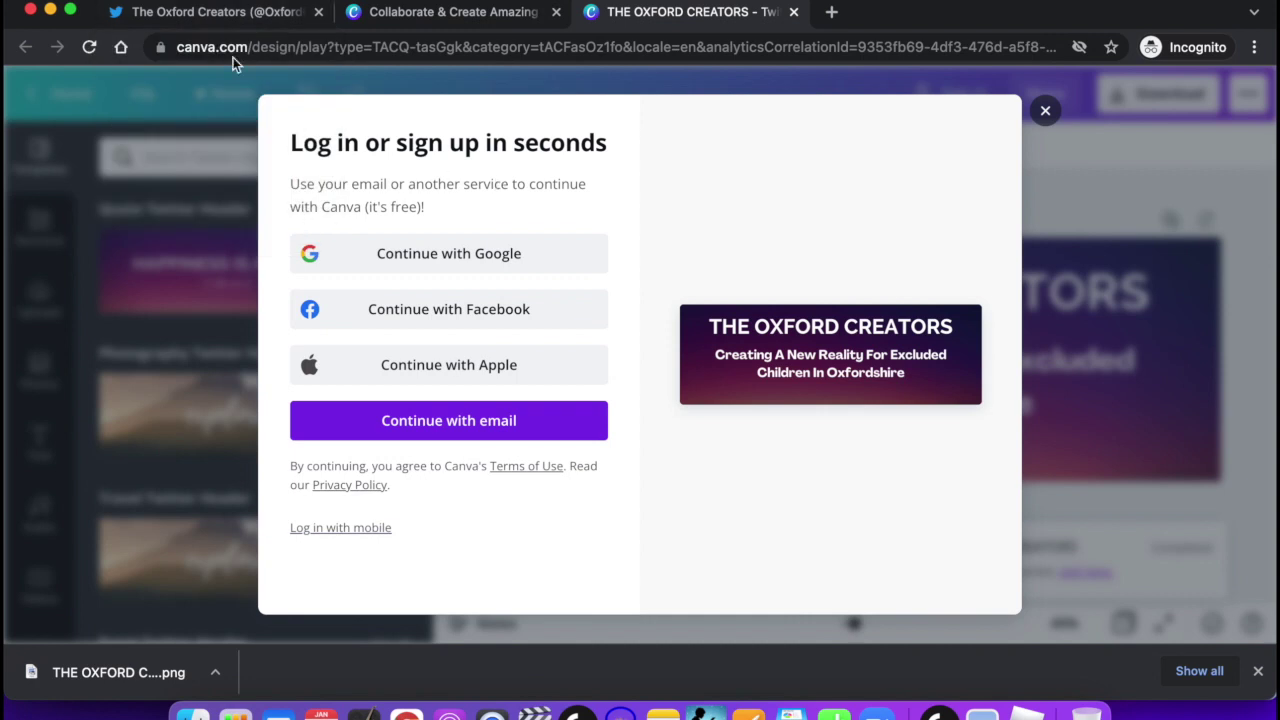
# Drop the downloaded Oxford Creators PNG into the Twitter header slot, apply it, and continue.
pyautogui.click(221, 18)
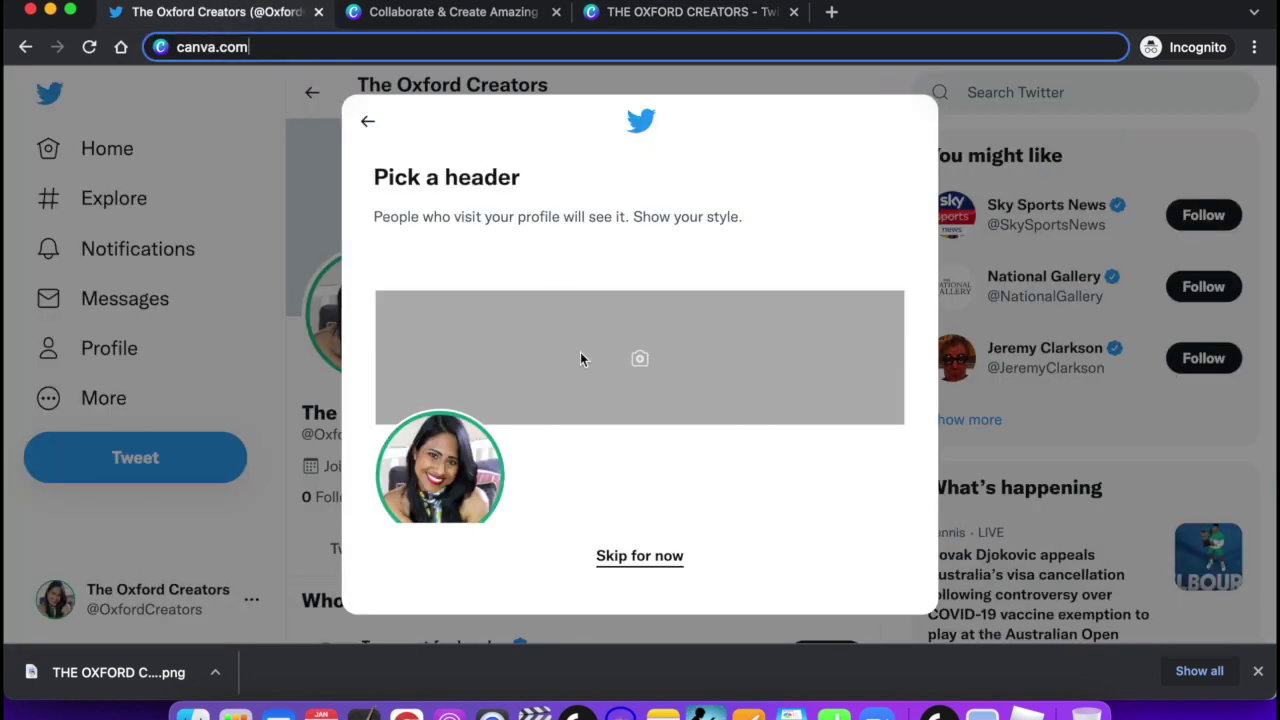
pyautogui.moveTo(155, 672); pyautogui.dragTo(279, 494)
pyautogui.moveTo(440, 370); pyautogui.dragTo(166, 672)
pyautogui.moveTo(126, 653); pyautogui.dragTo(432, 351)
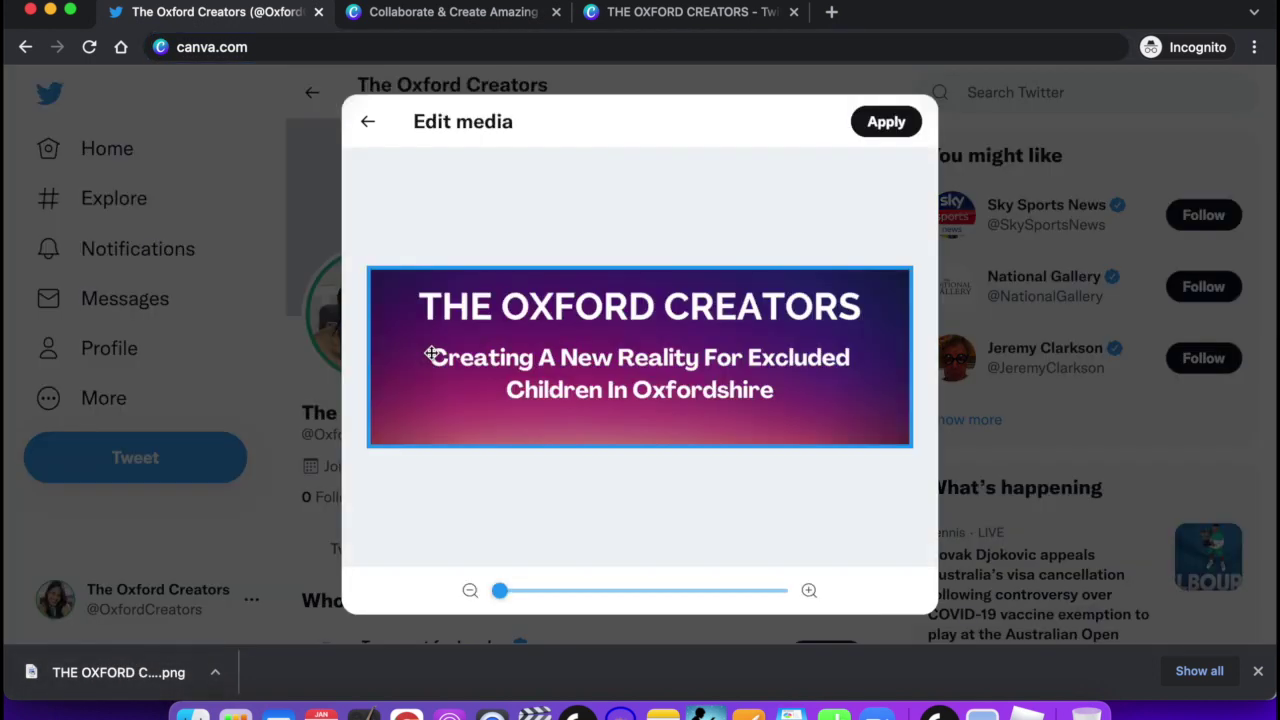
pyautogui.click(891, 121)
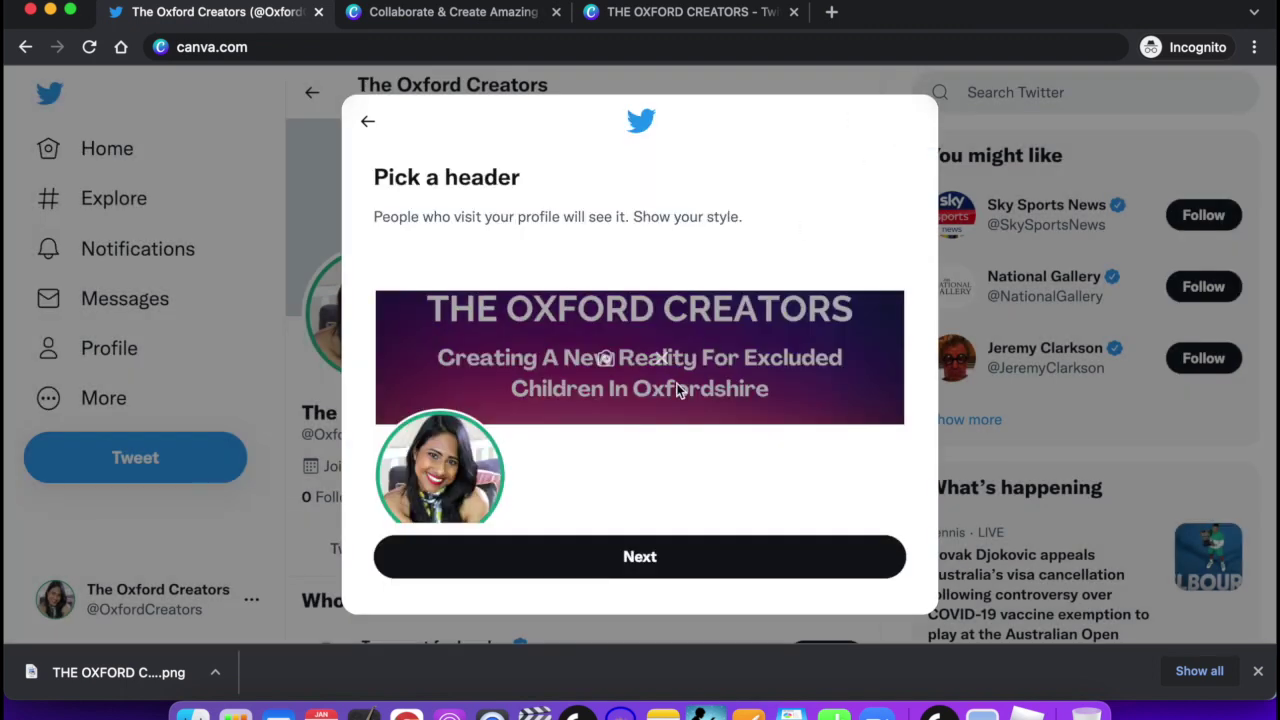
pyautogui.click(641, 558)
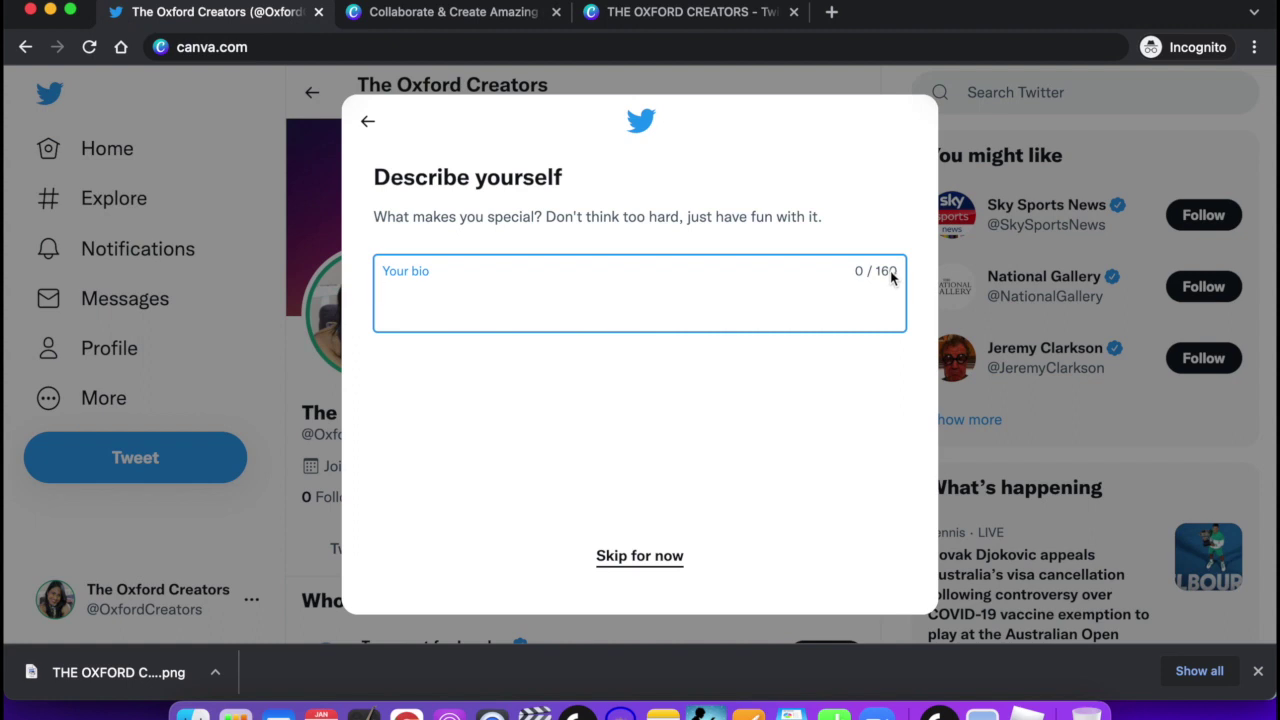
# Enter the bio 'Creating A New Reality For…' about the new Didcot provision and save it.
pyautogui.write('Creating ')
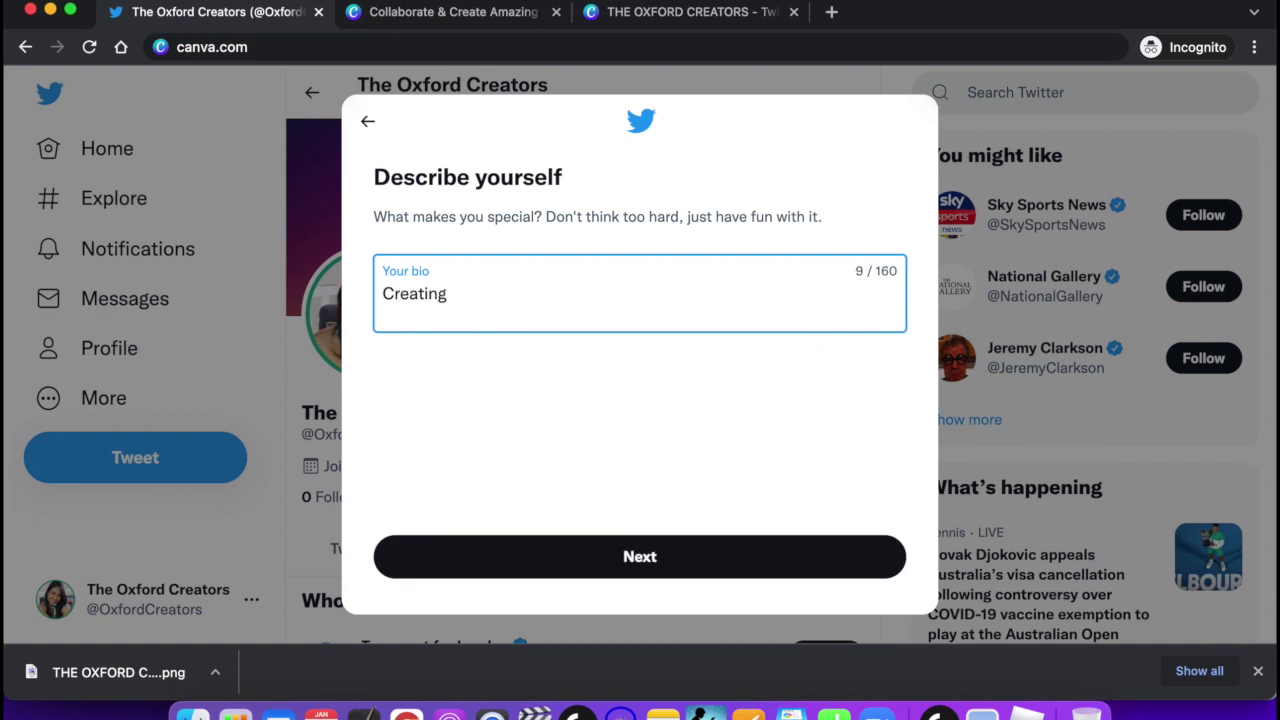
pyautogui.write('A New Reality ')
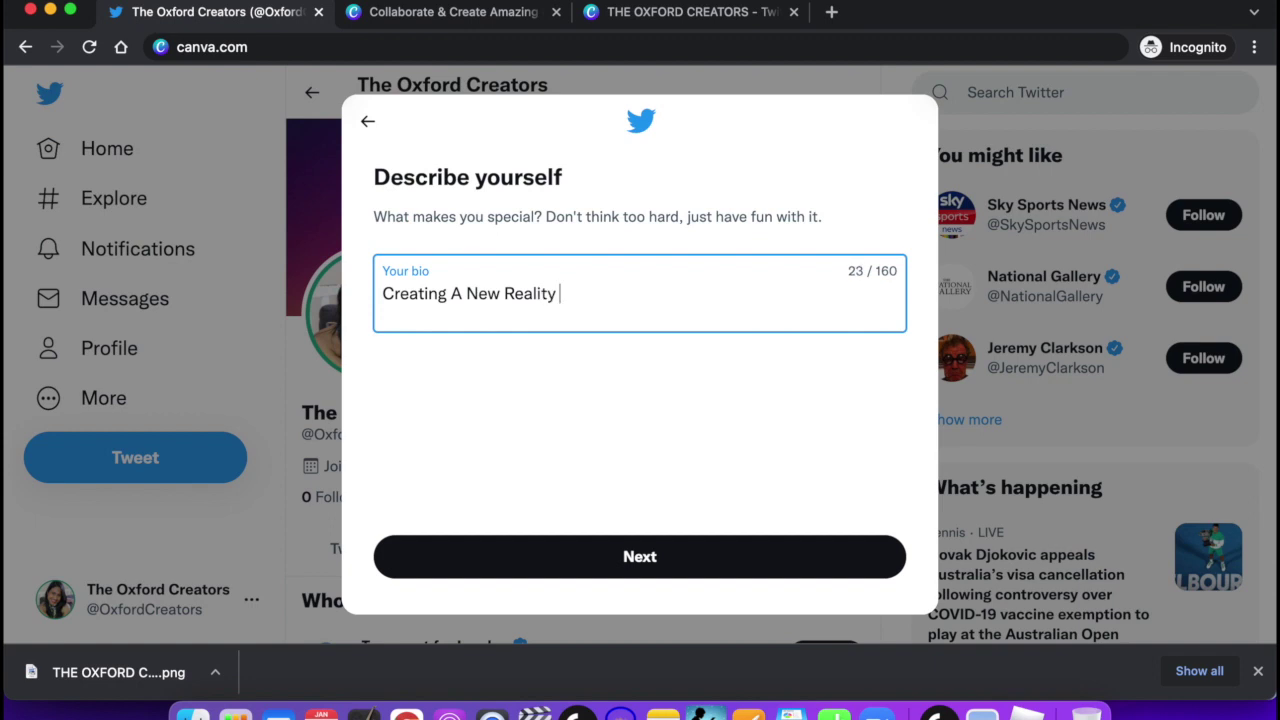
pyautogui.write('For')
pyautogui.press('super+v')
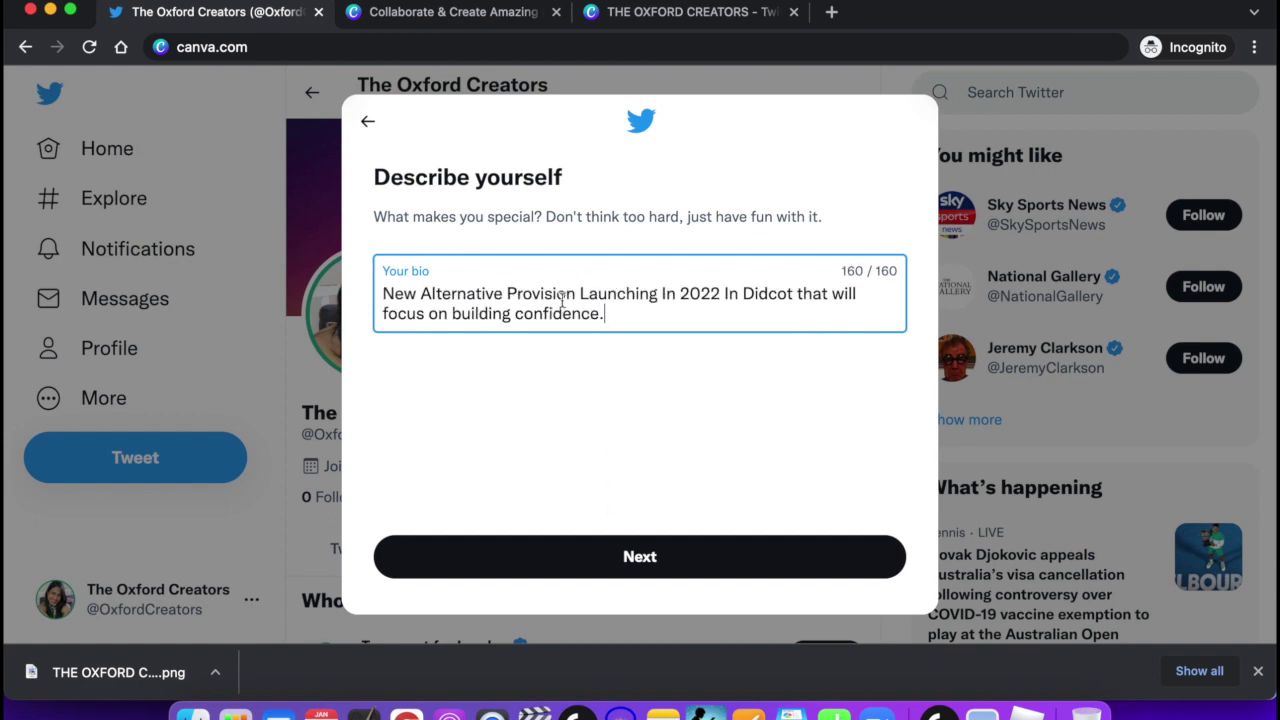
pyautogui.scroll(2, 560, 293)
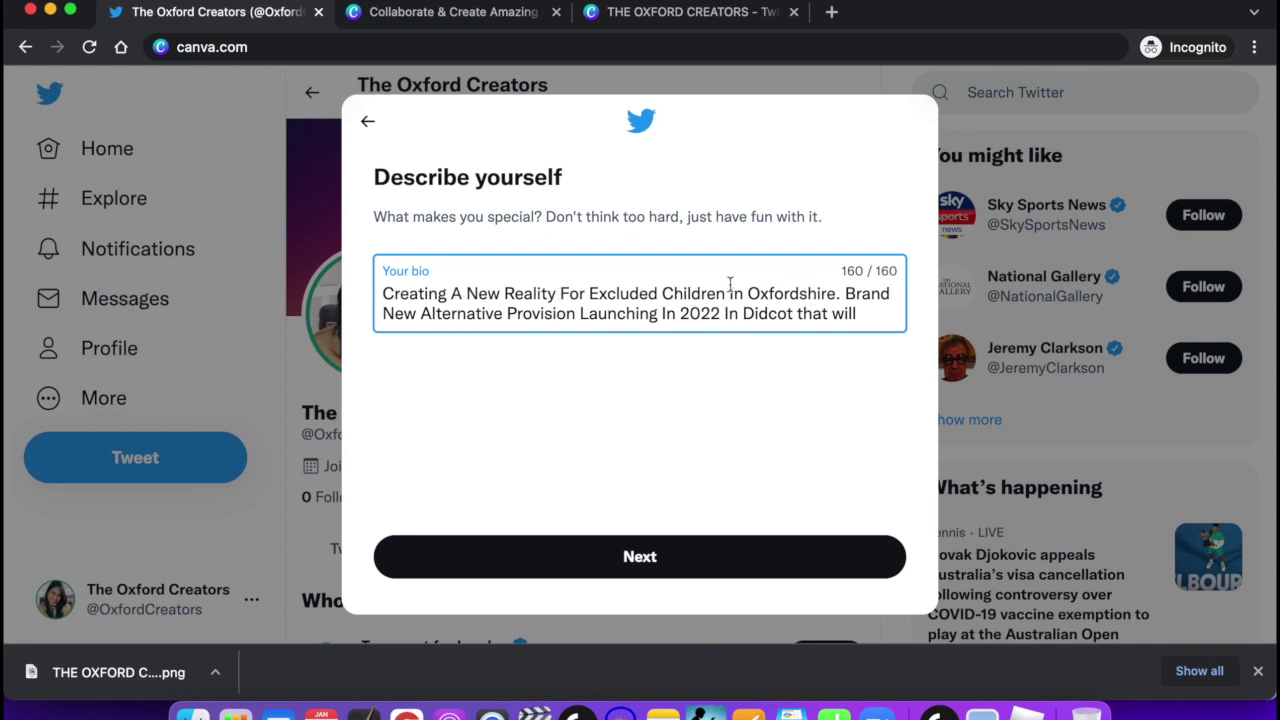
pyautogui.scroll(-1, 810, 290)
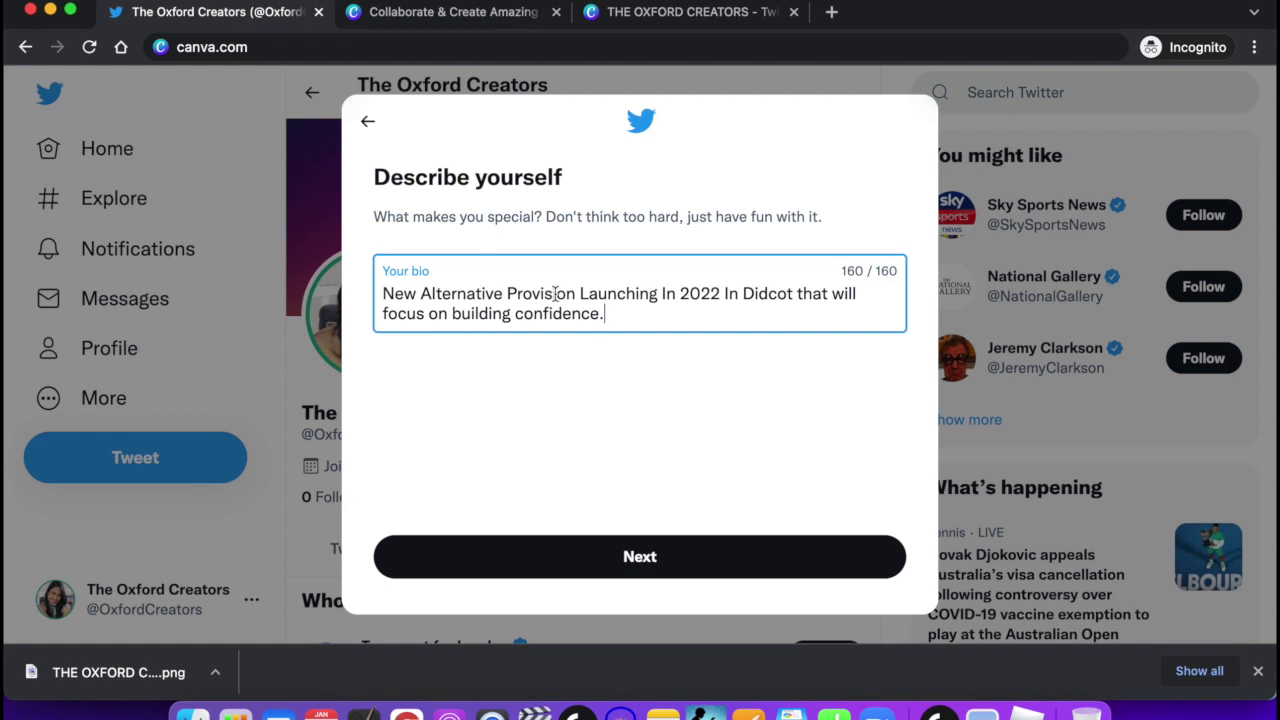
pyautogui.click(637, 568)
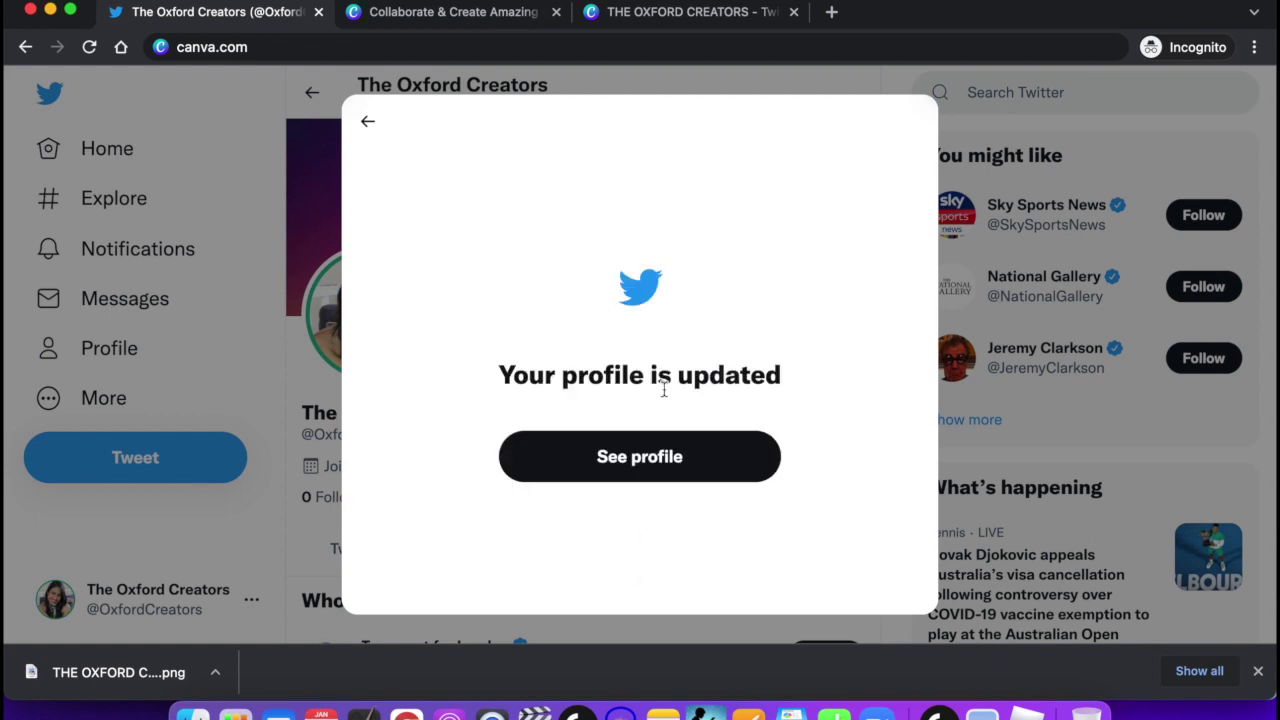
# Open the updated Oxford Creators profile page, then return to the Canva tab.
pyautogui.click(670, 456)
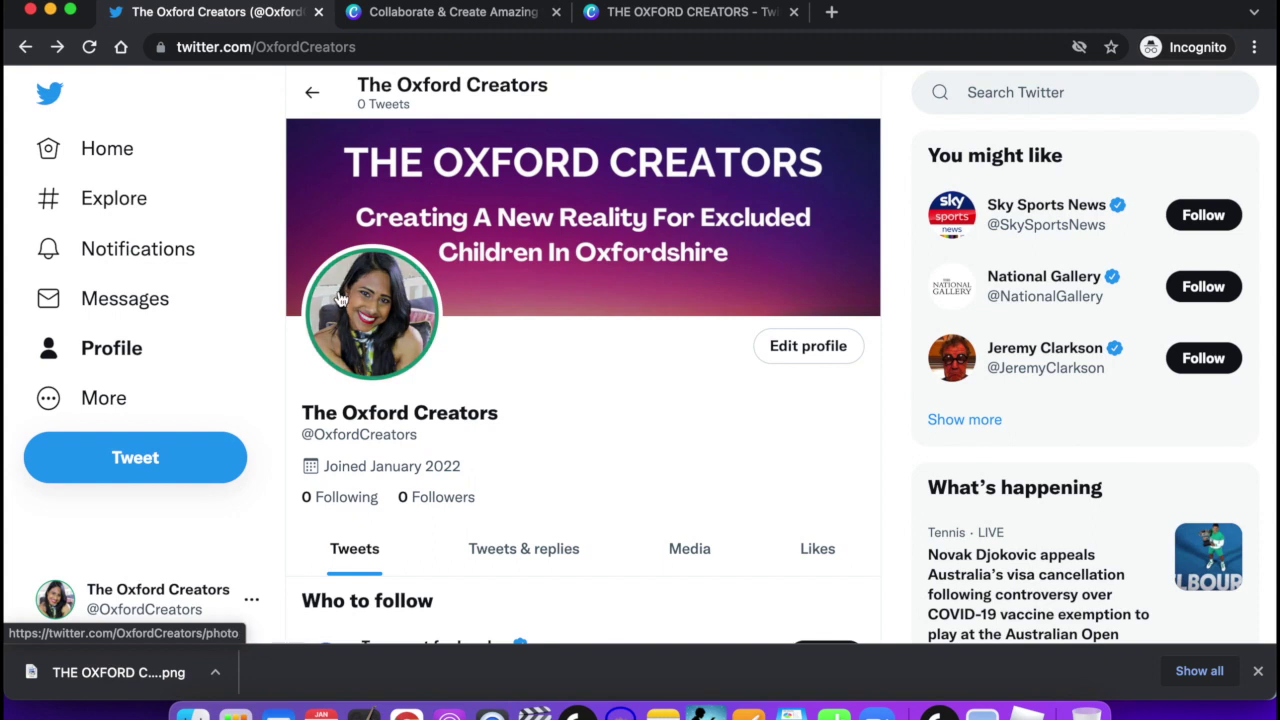
pyautogui.click(625, 12)
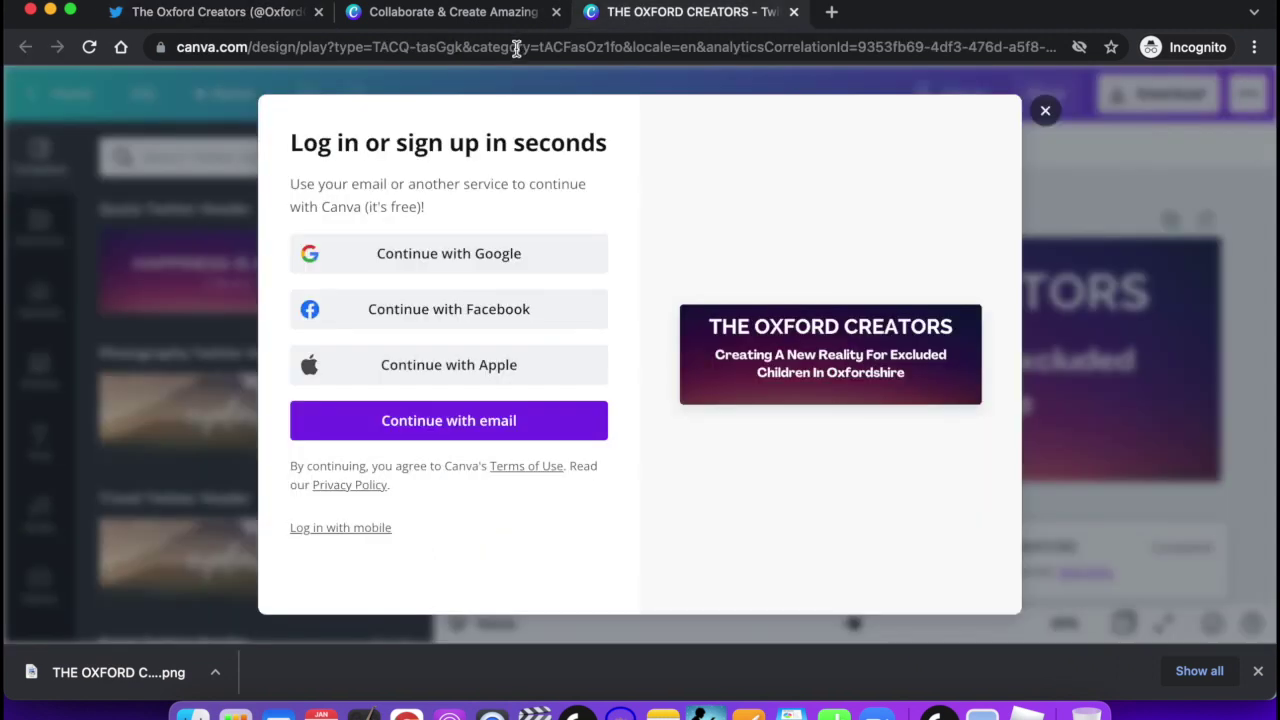
# Replace the Canva page with the veenav.com home page, confirming leaving Canva.
pyautogui.click(510, 47)
pyautogui.write('veenav')
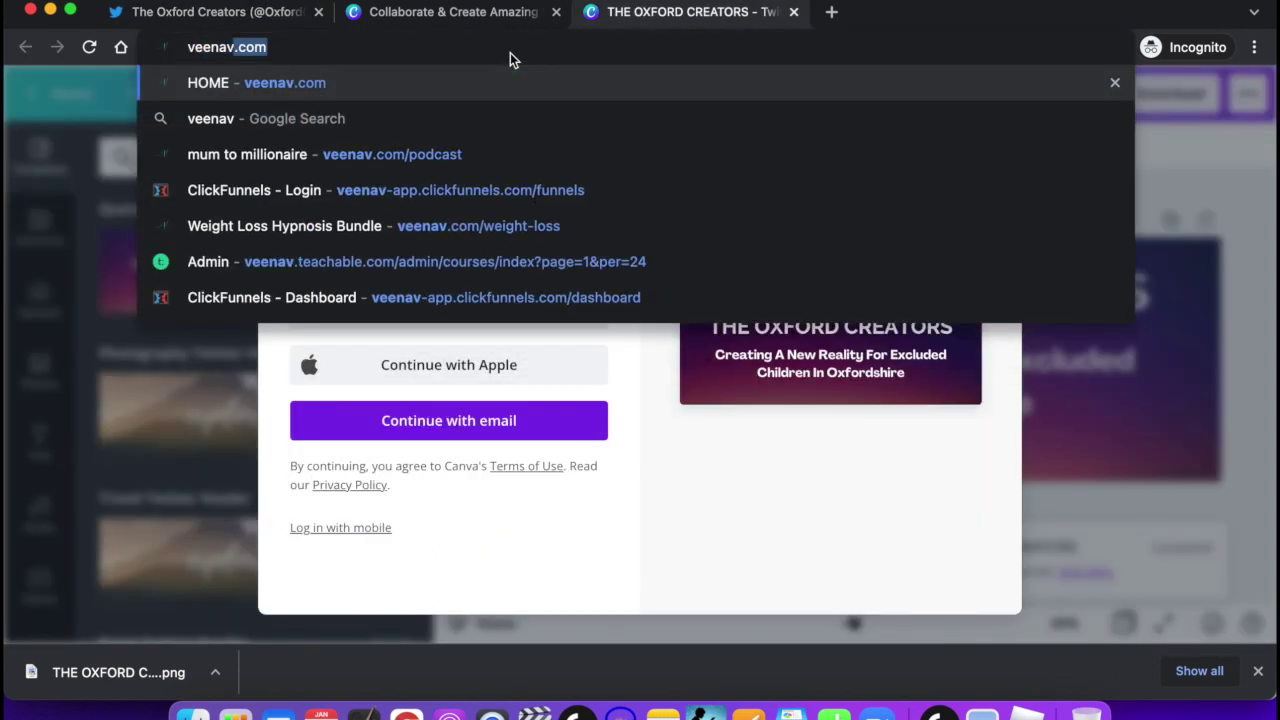
pyautogui.press('Return')
pyautogui.click(690, 300)
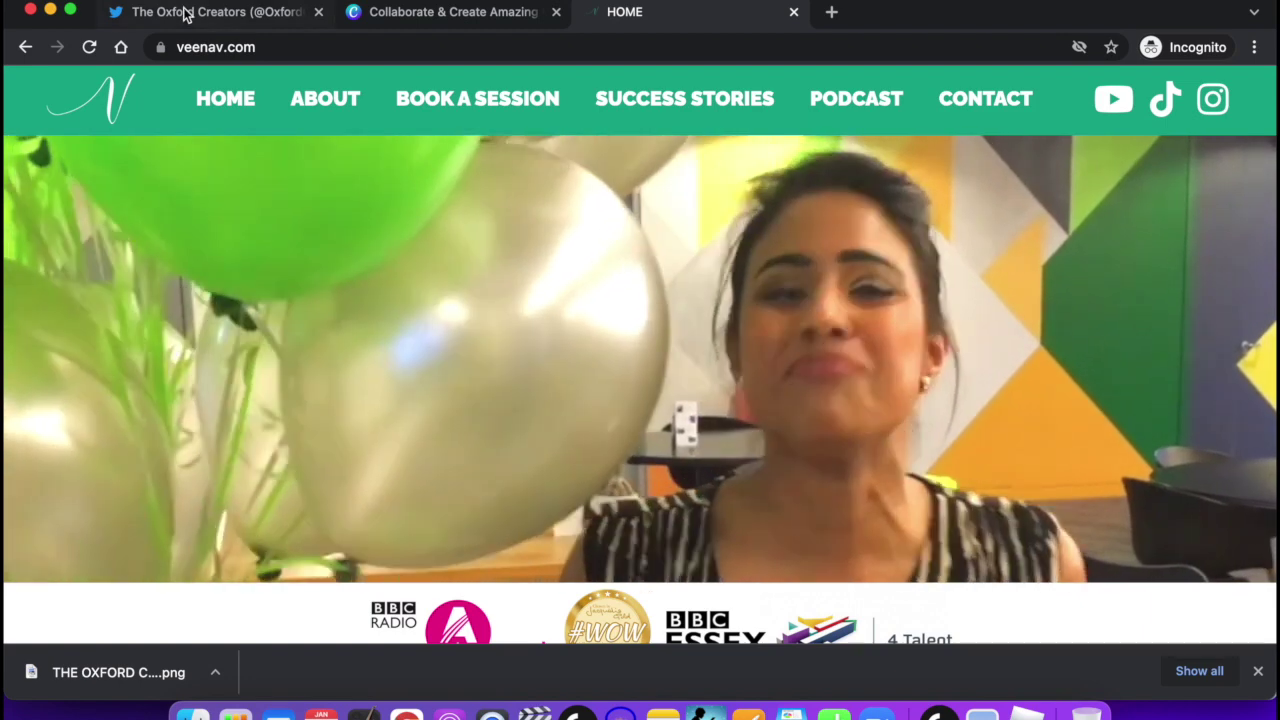
# Scroll through veenav.com's services and About section, then return to the Oxford Creators Twitter profile.
pyautogui.scroll(-3, 654, 280)
pyautogui.scroll(-8, 654, 280)
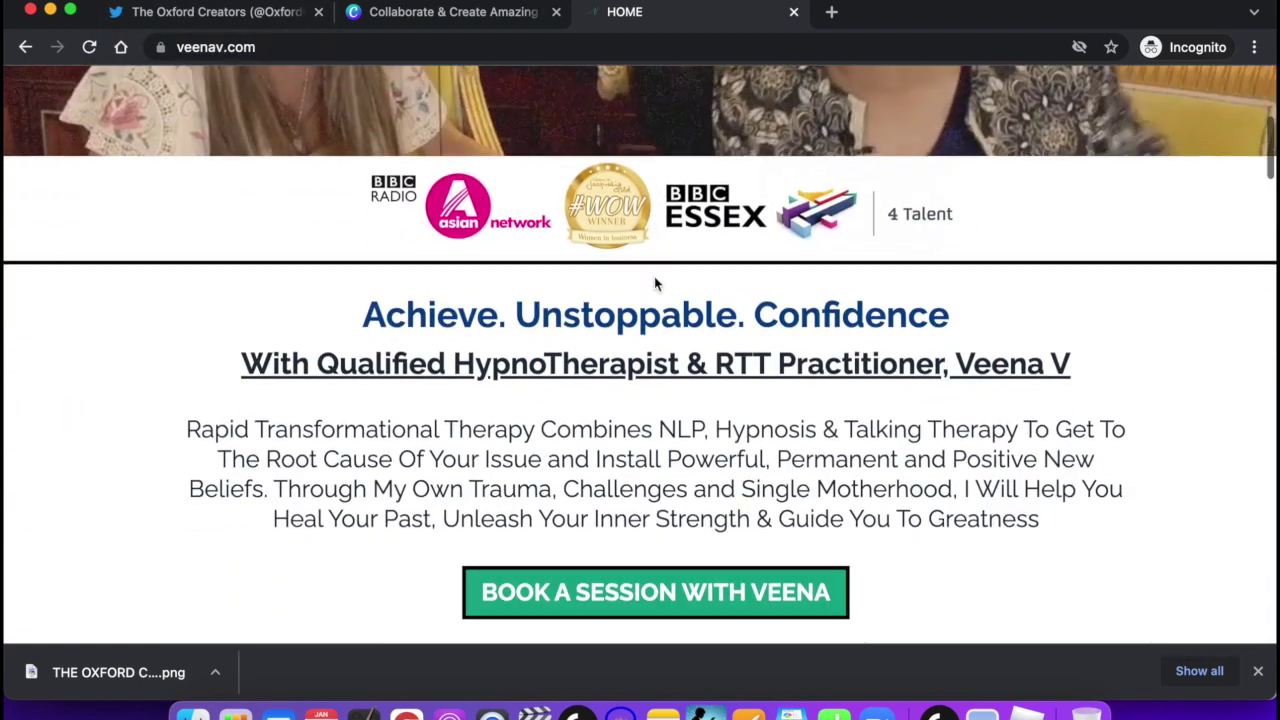
pyautogui.scroll(-6, 690, 356)
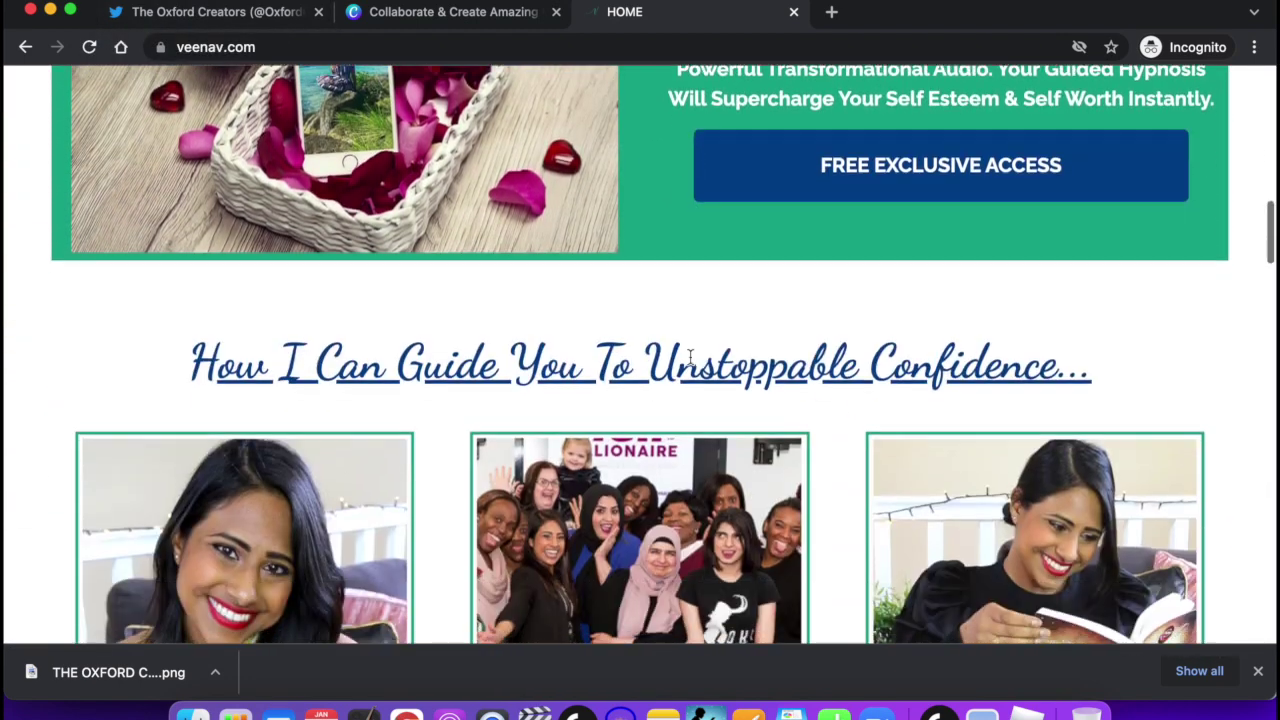
pyautogui.scroll(-5, 597, 287)
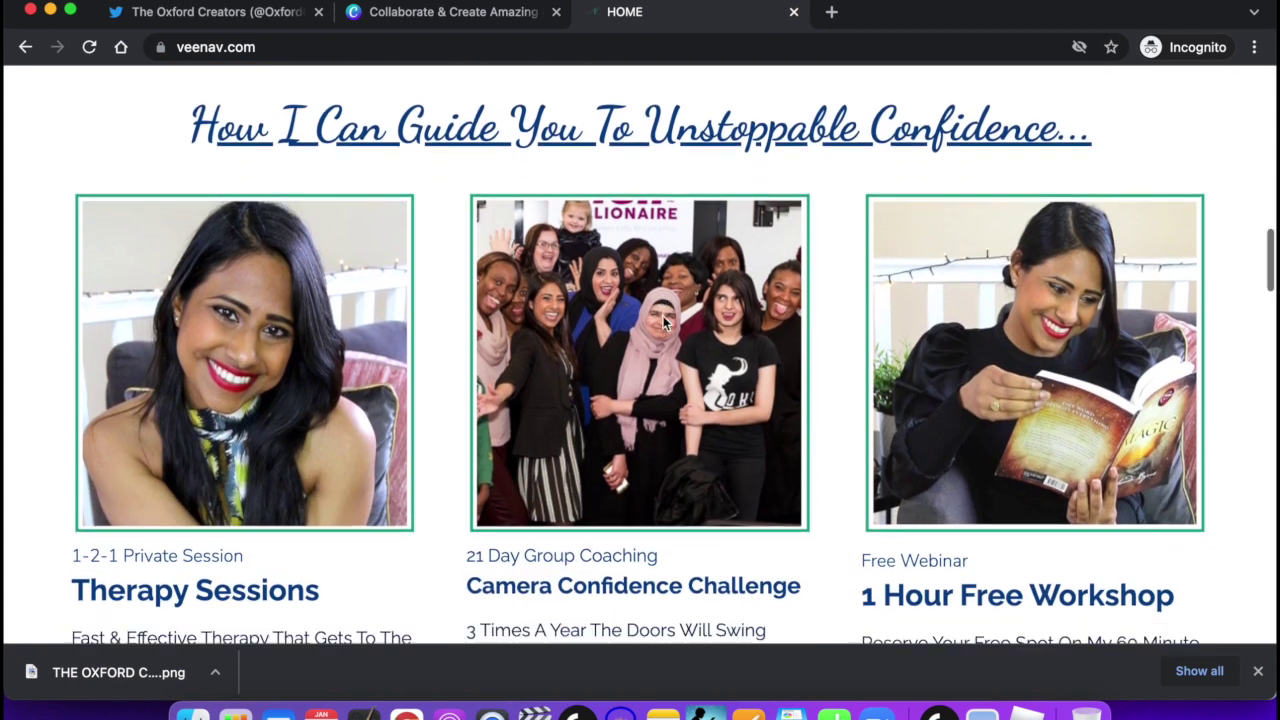
pyautogui.scroll(-4, 662, 316)
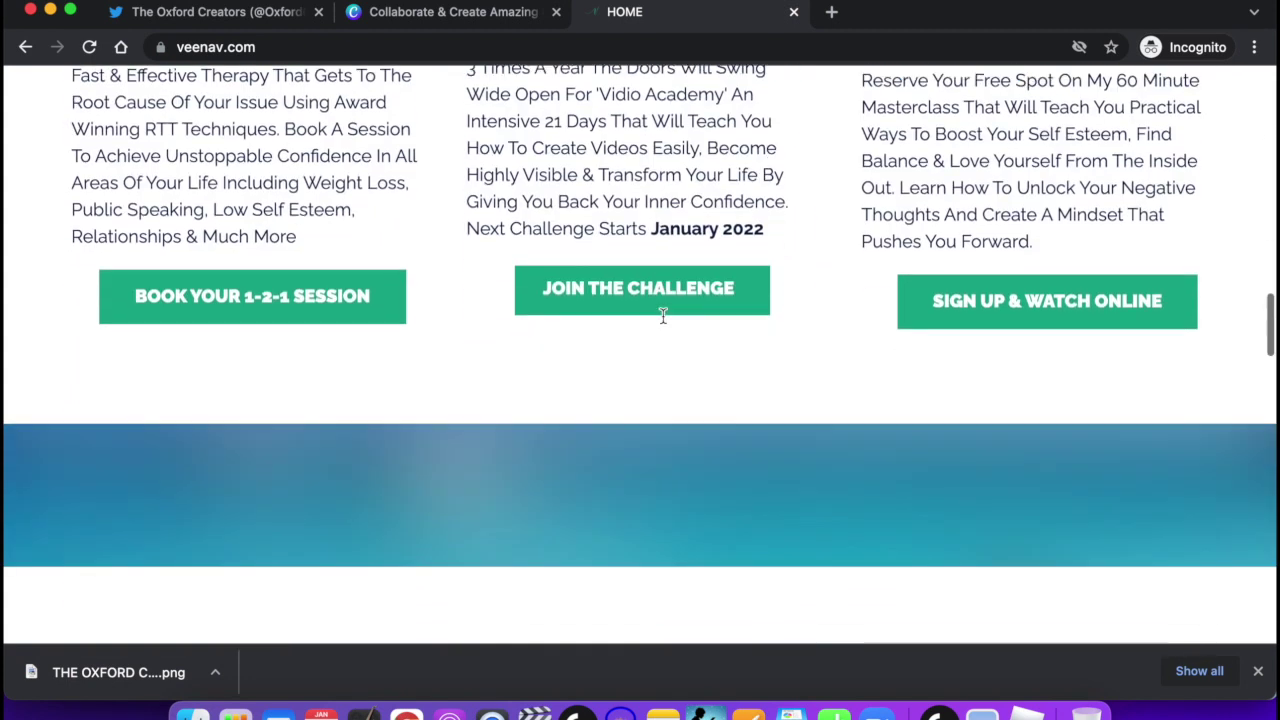
pyautogui.click(214, 12)
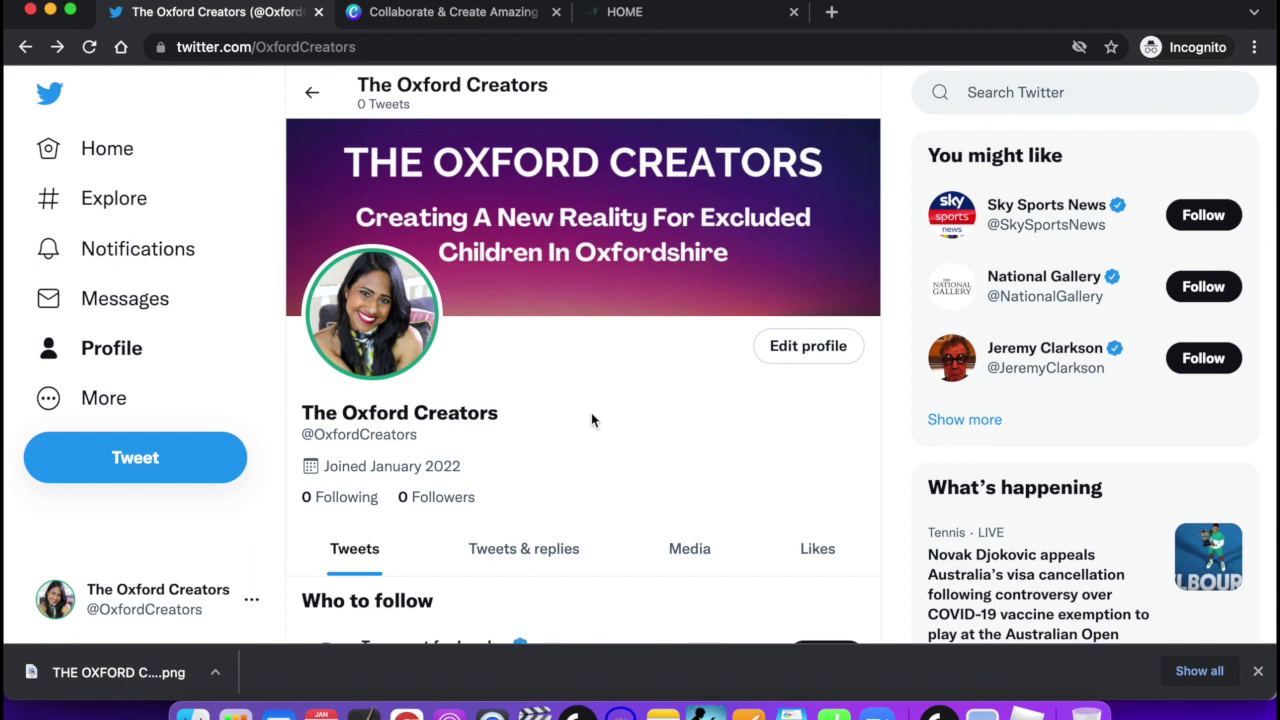
pyautogui.scroll(-1, 397, 535)
pyautogui.scroll(-1, 397, 535)
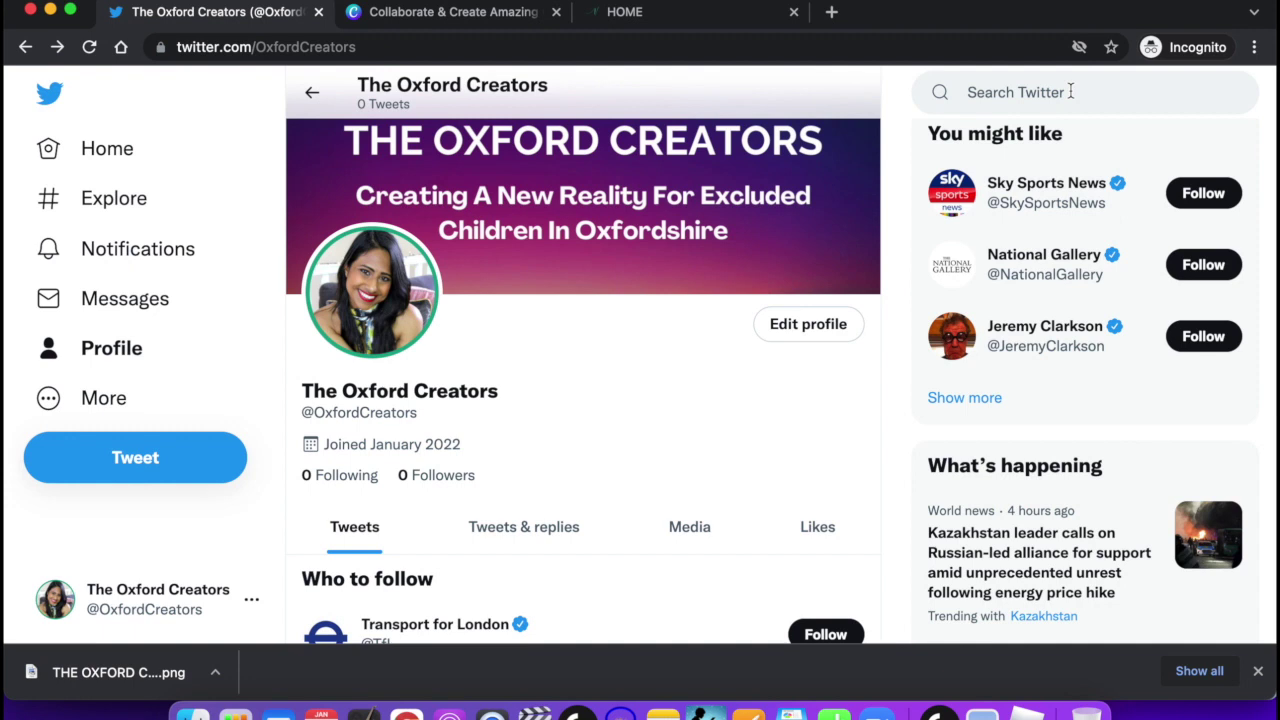
# Search Twitter for 'edutwitter' and choose the #edutwitter hashtag suggestion.
pyautogui.click(1070, 91)
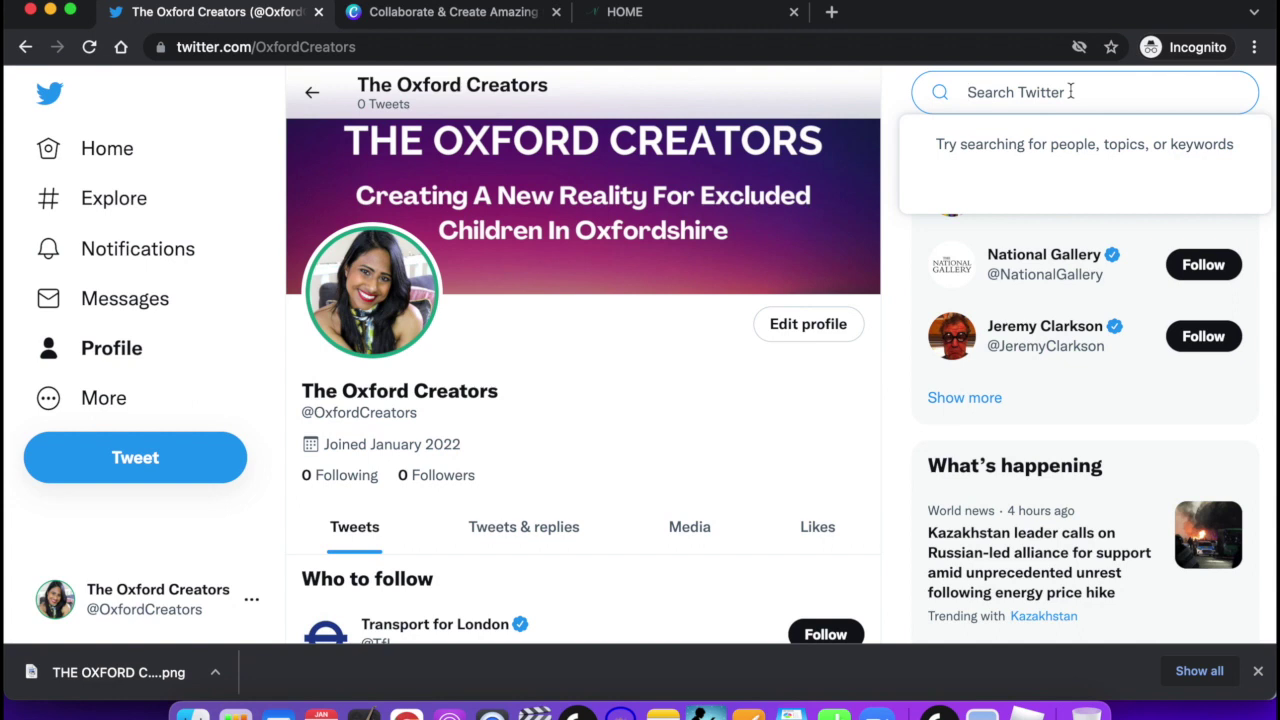
pyautogui.write('ed')
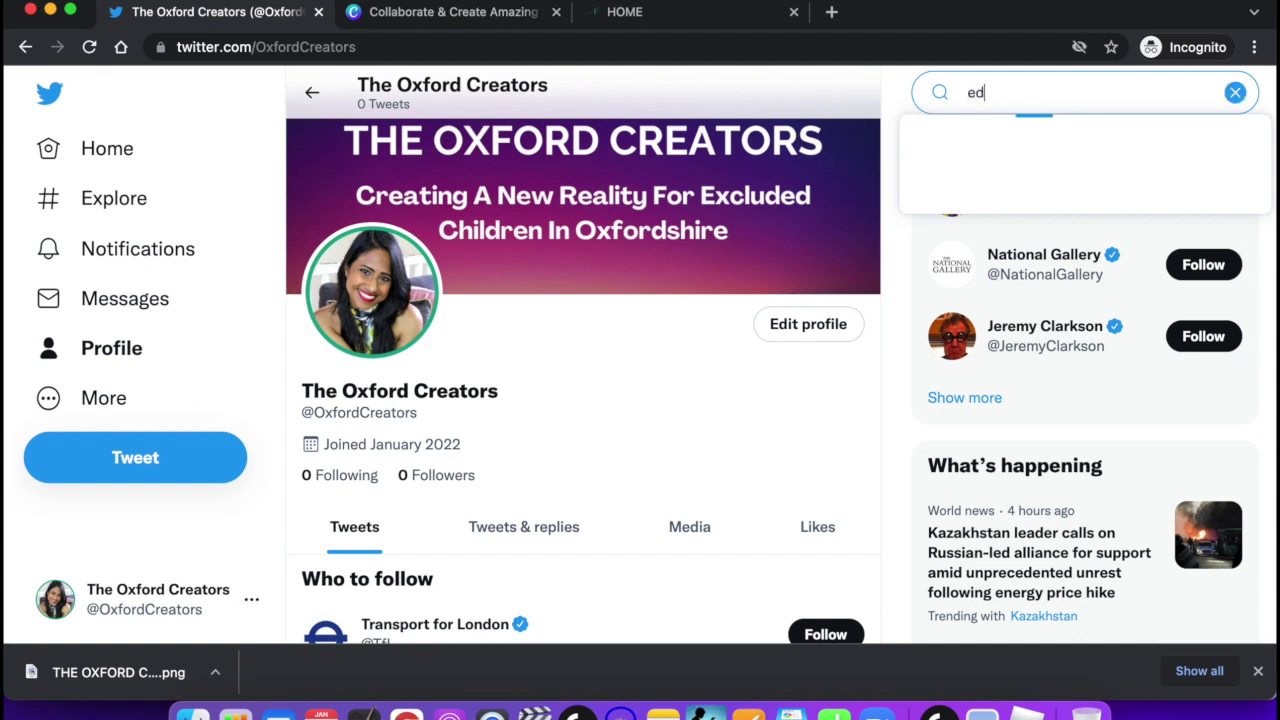
pyautogui.write('utwitter')
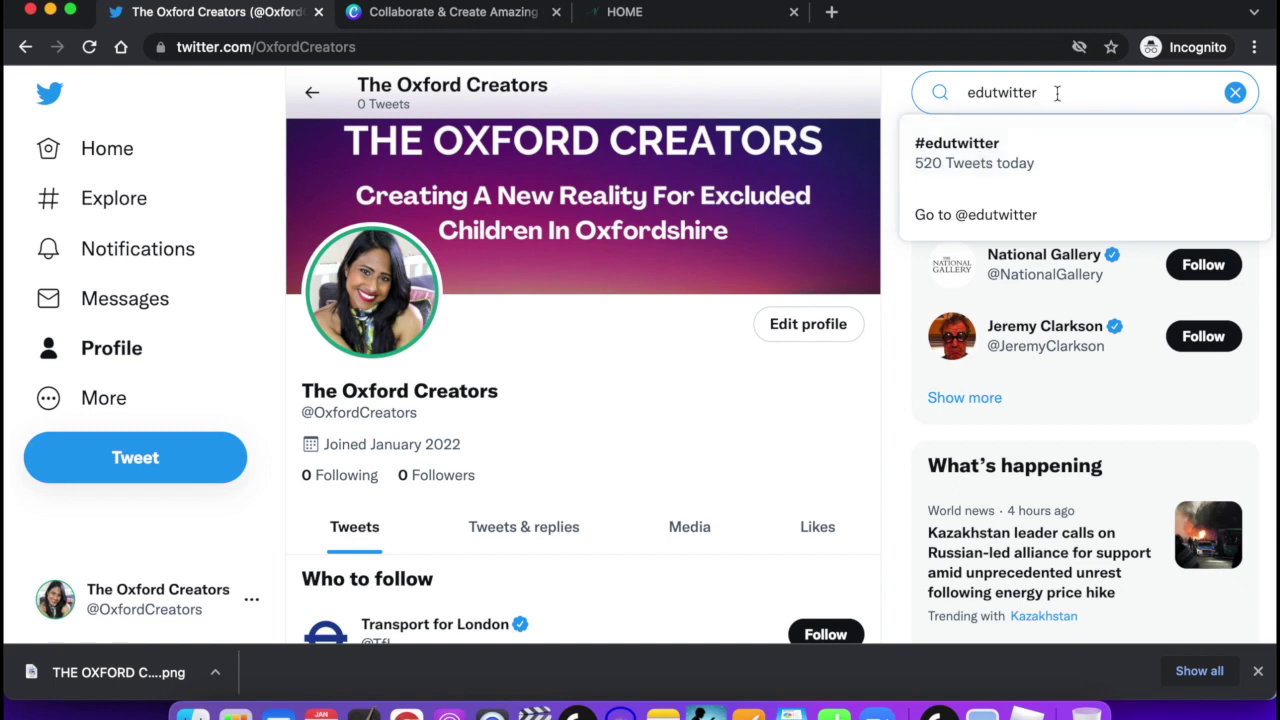
pyautogui.click(996, 145)
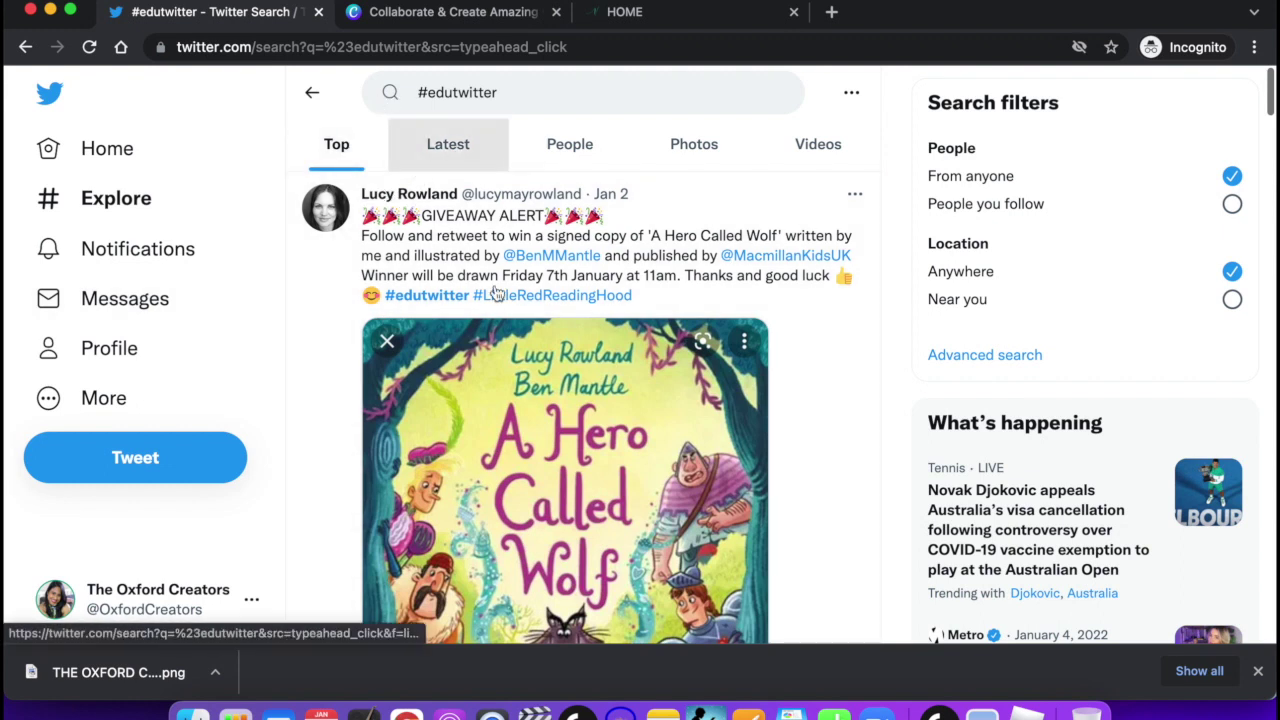
# Browse #edutwitter results, switch to Latest, and start a new tweet prefilled with #edutwitter.
pyautogui.scroll(-1, 463, 292)
pyautogui.scroll(-5, 463, 292)
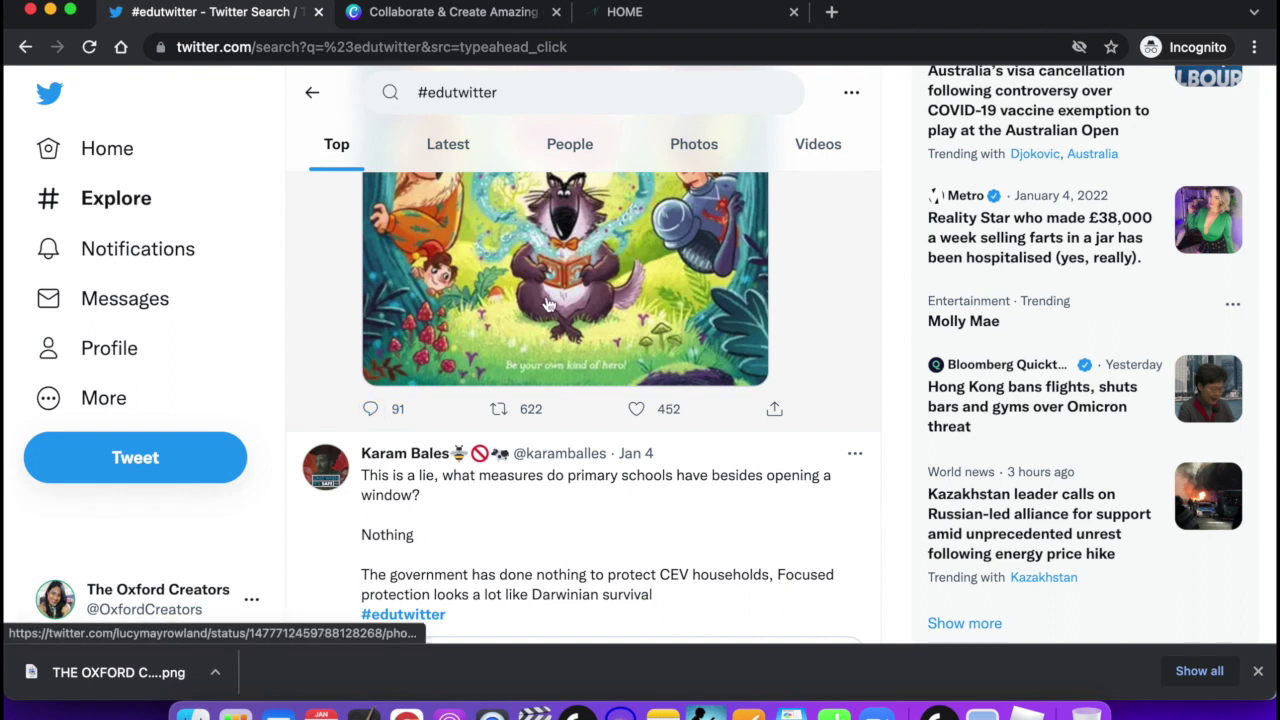
pyautogui.scroll(5, 547, 305)
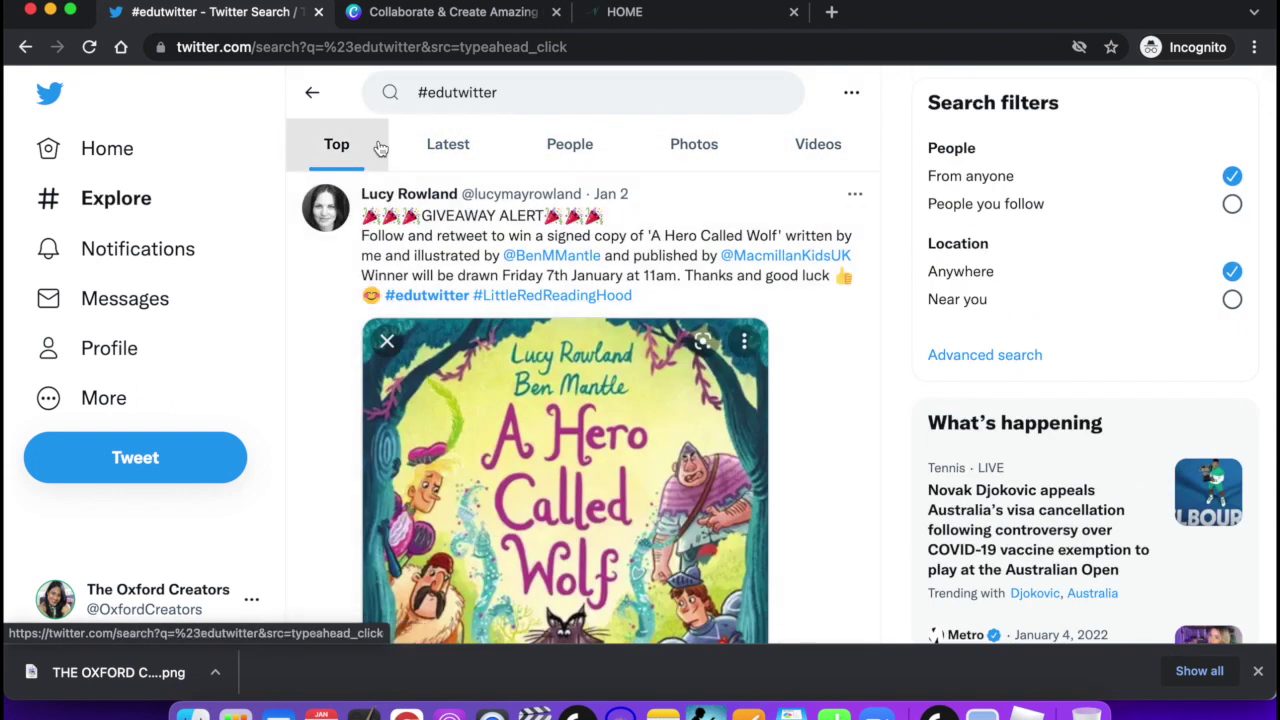
pyautogui.click(452, 148)
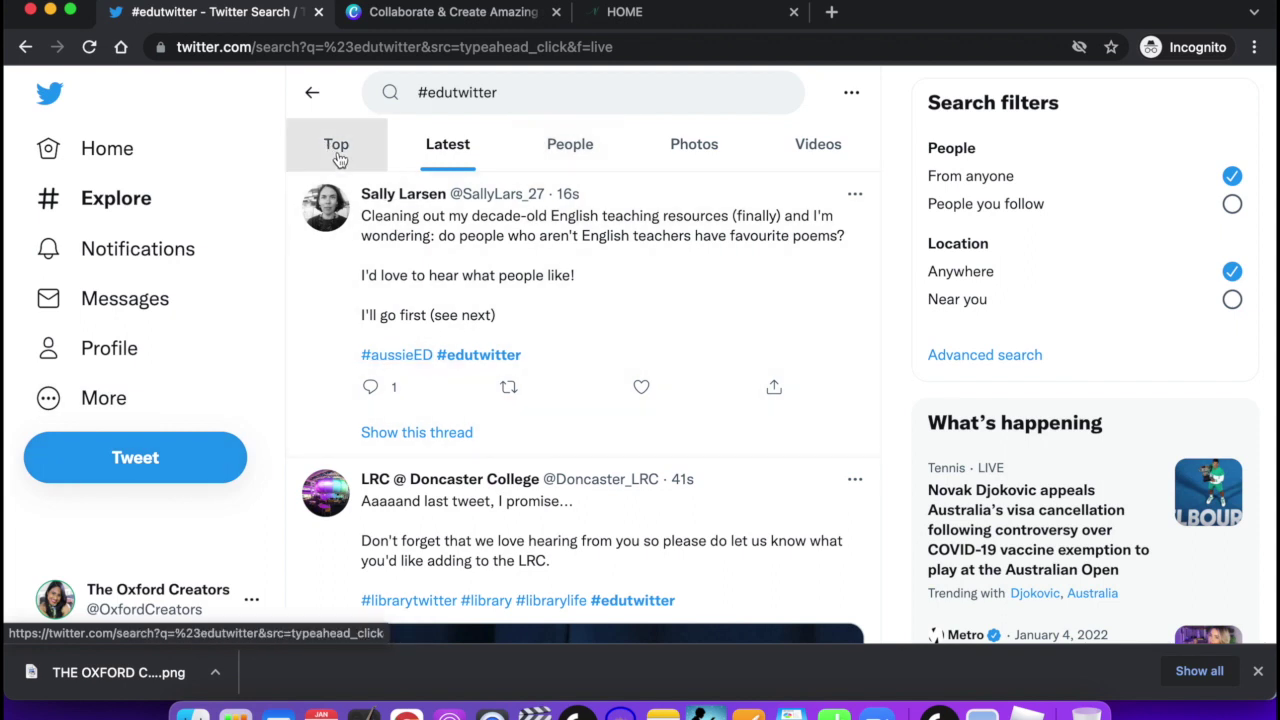
pyautogui.click(135, 462)
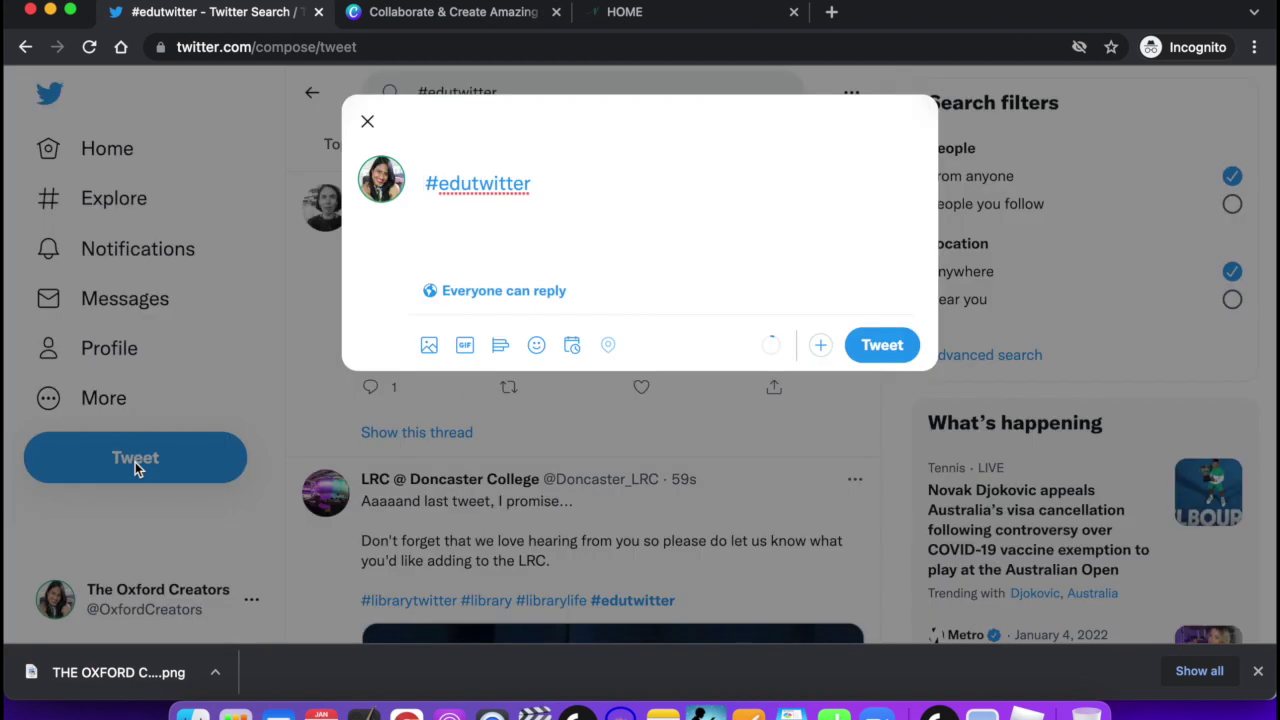
# Begin the draft with 'This is our first tweet!' before #edutwitter, fixing typos, and check reply settings.
pyautogui.click(470, 183)
pyautogui.write('This is my')
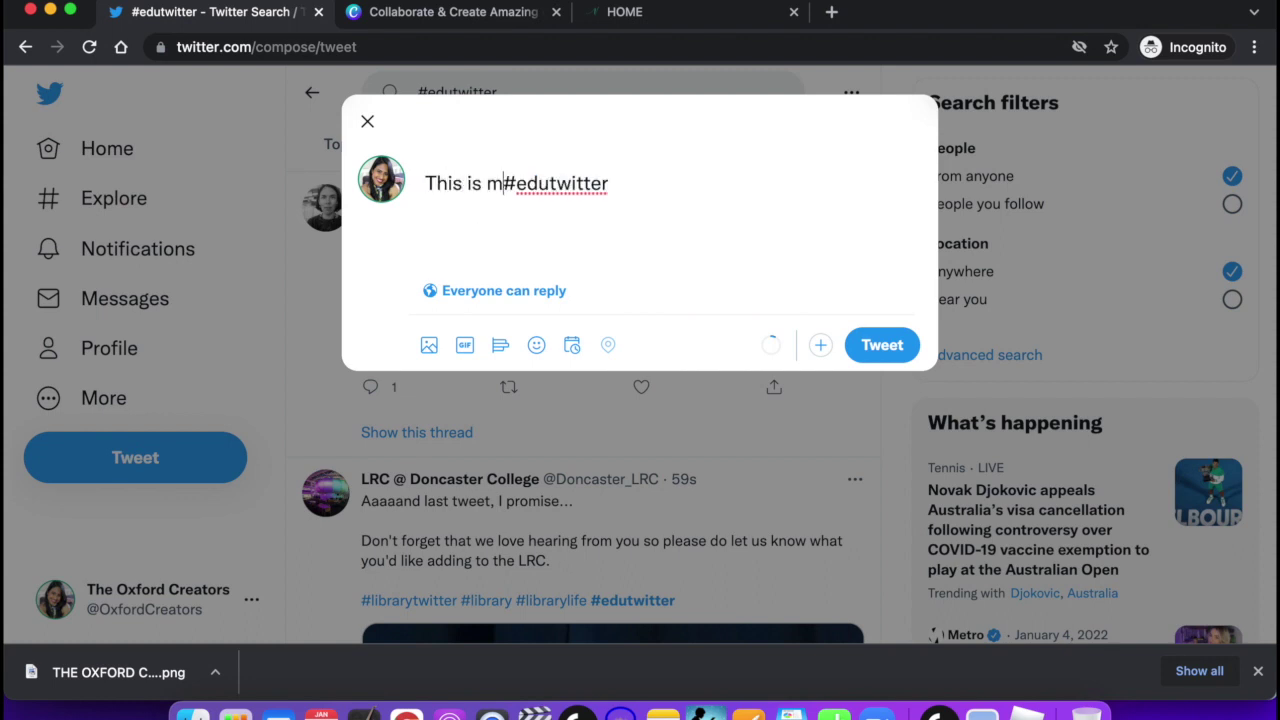
pyautogui.press('BackSpace')
pyautogui.press('BackSpace')
pyautogui.write('out')
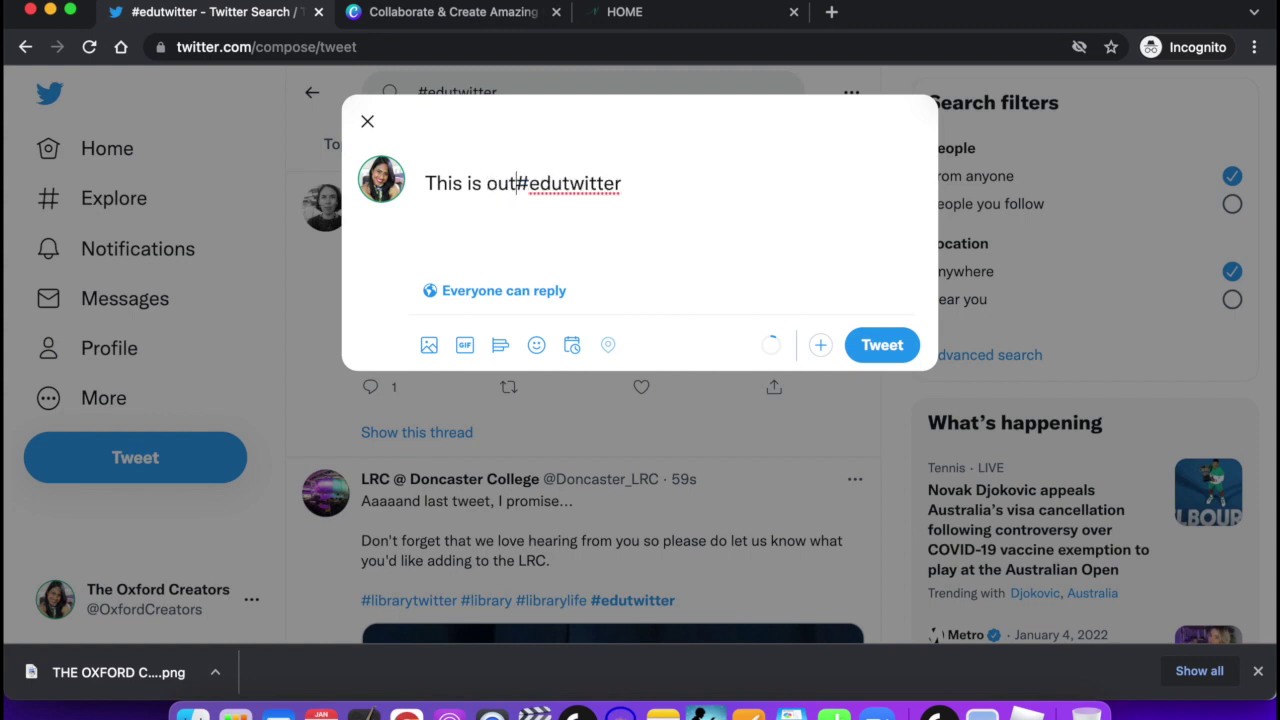
pyautogui.press('BackSpace')
pyautogui.write('r')
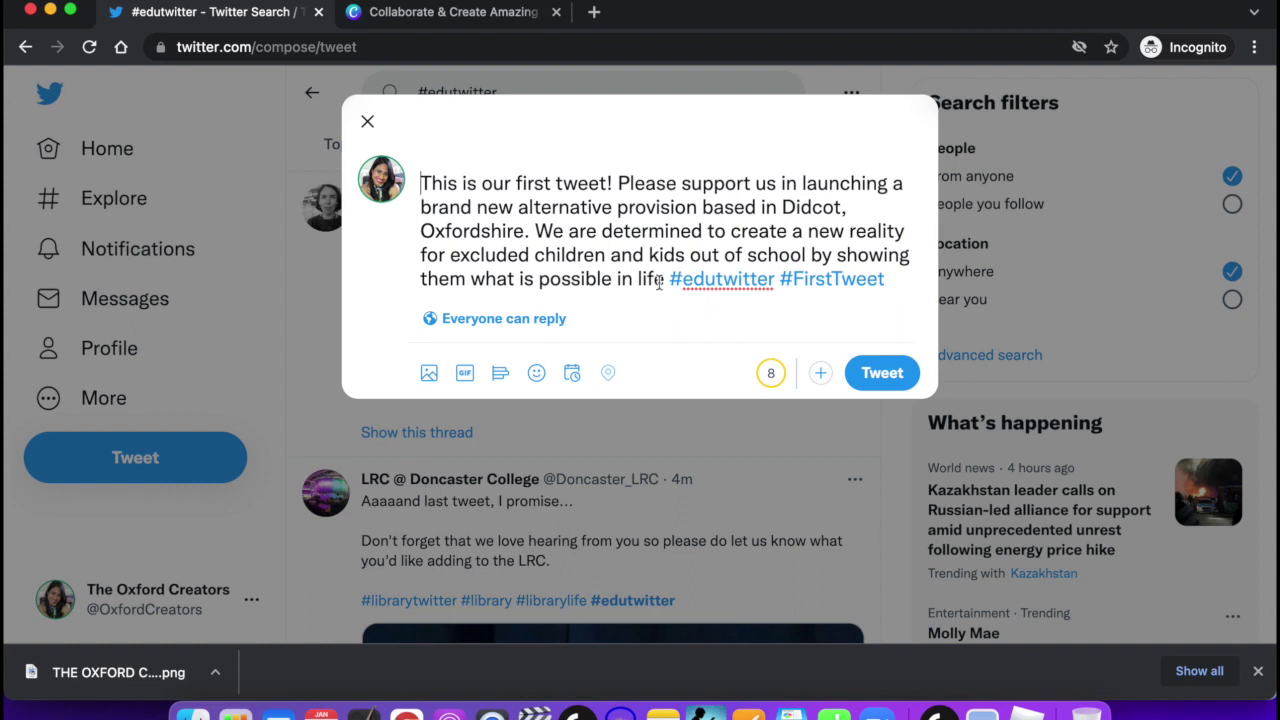
pyautogui.moveTo(424, 183); pyautogui.dragTo(875, 290)
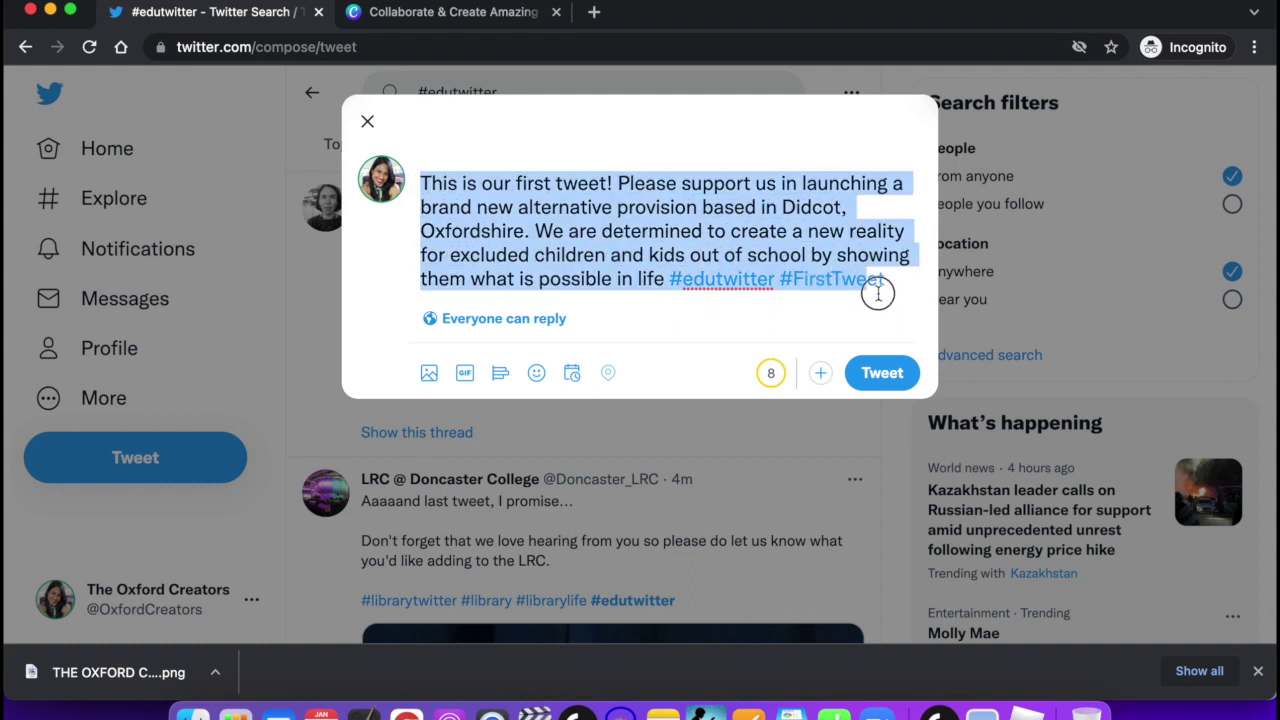
pyautogui.click(665, 225)
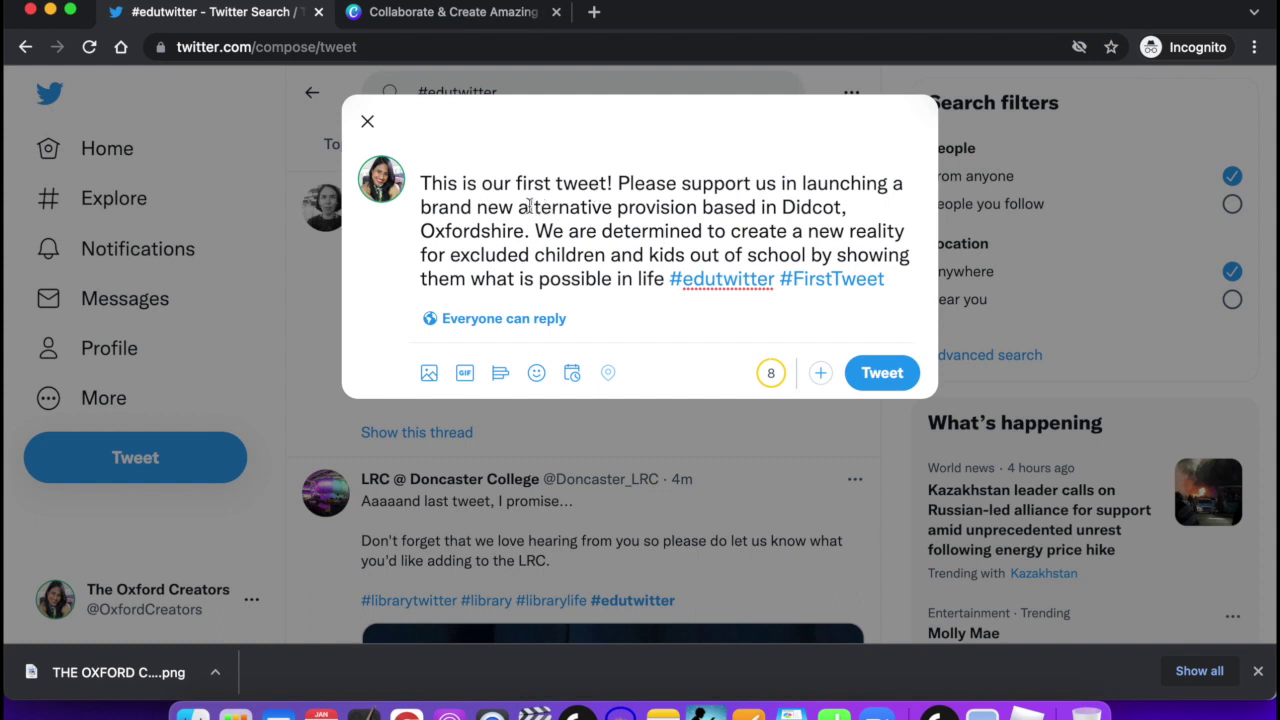
pyautogui.click(466, 324)
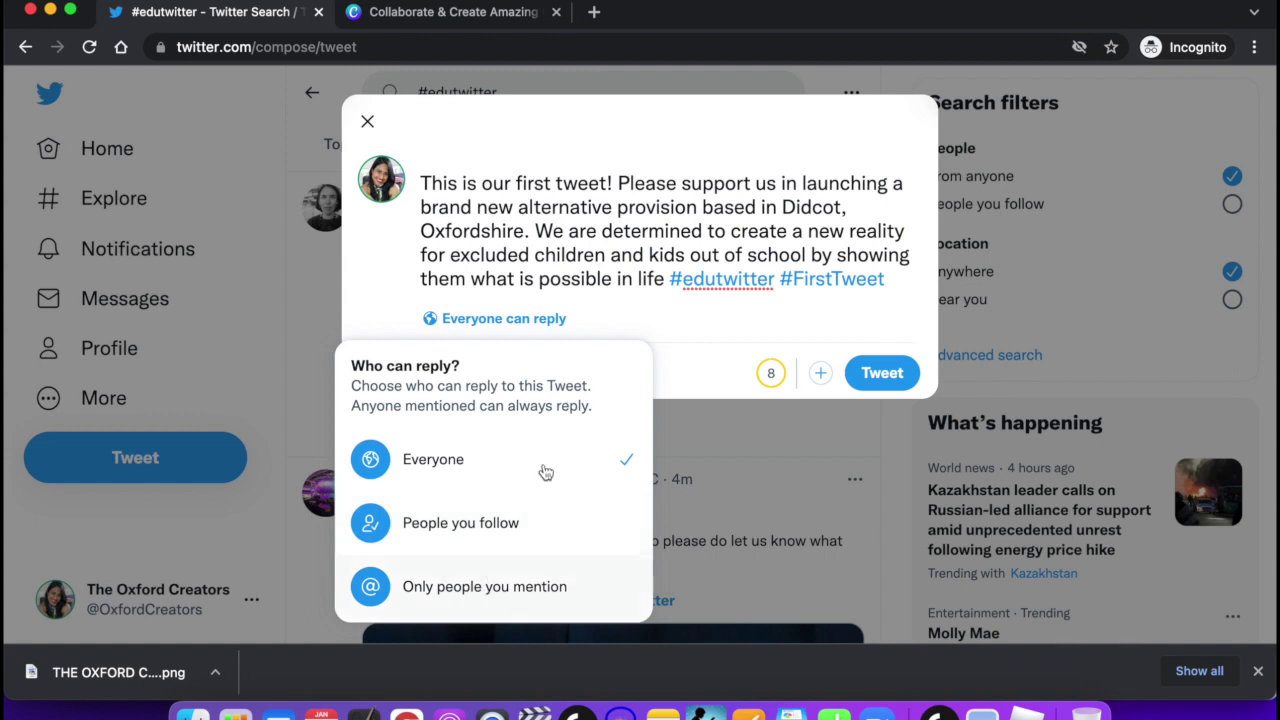
pyautogui.click(556, 212)
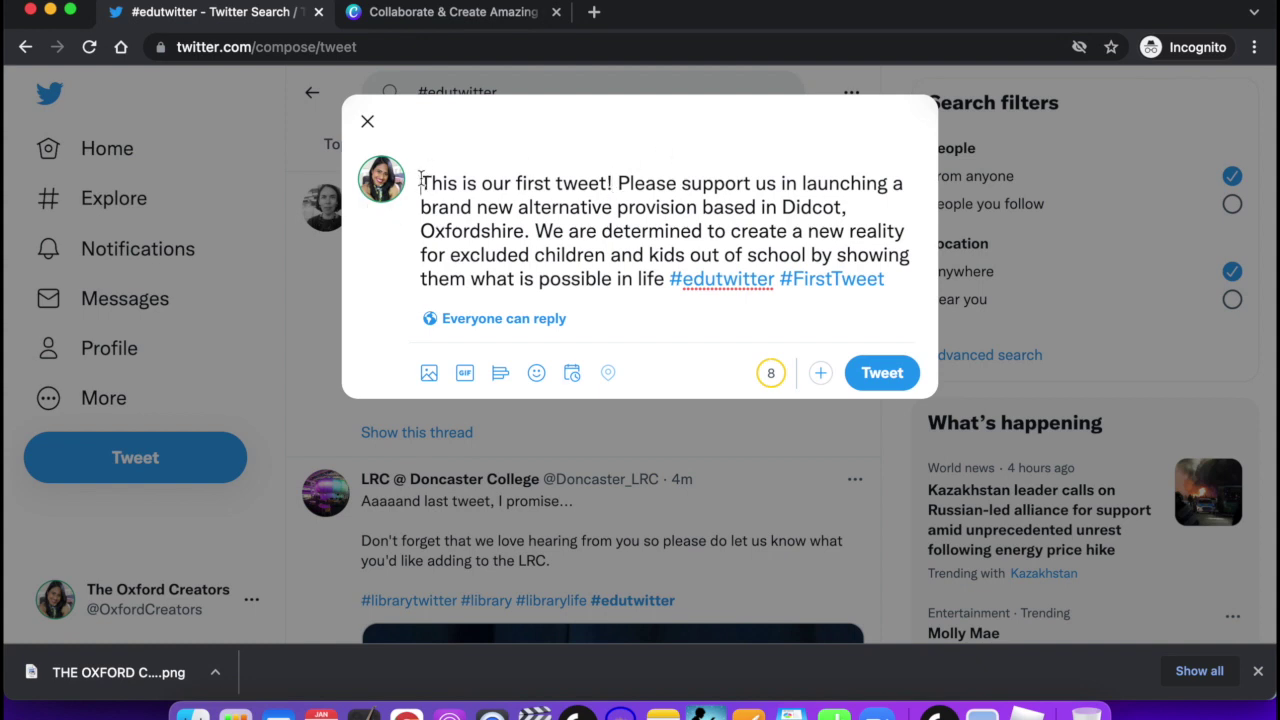
pyautogui.click(420, 183)
pyautogui.write('@ ')
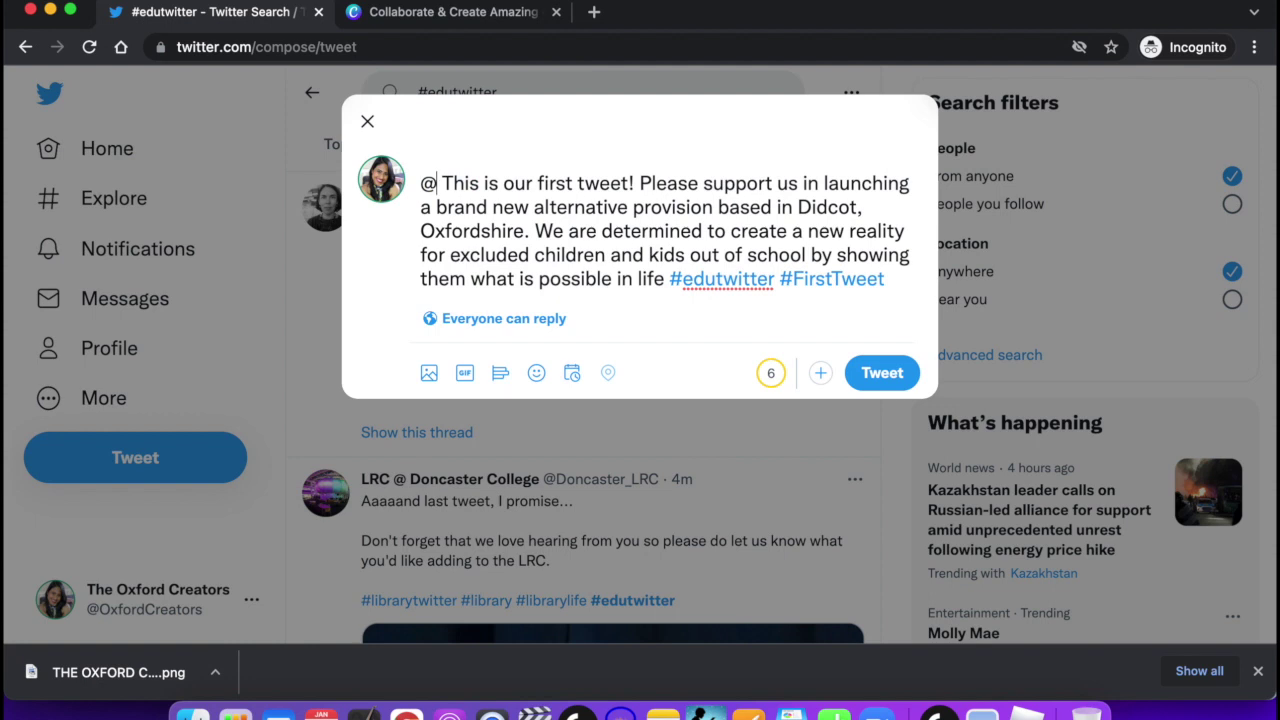
pyautogui.write('official')
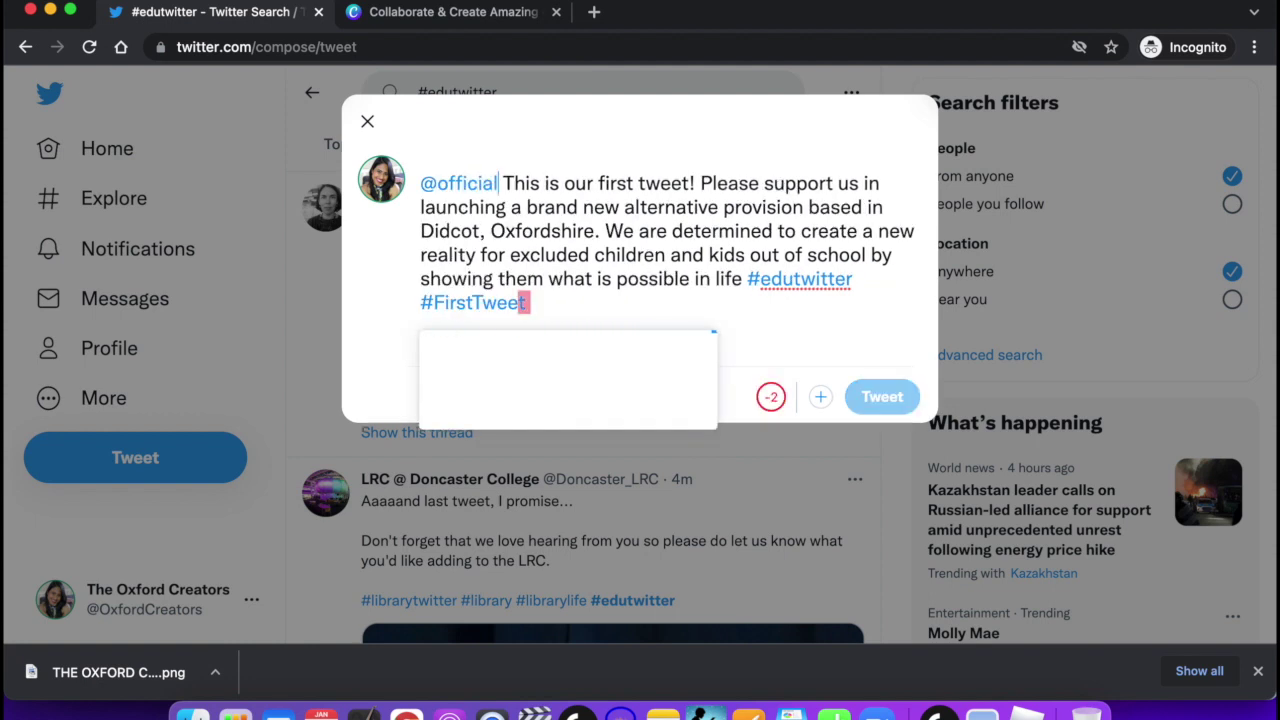
pyautogui.write('veenav')
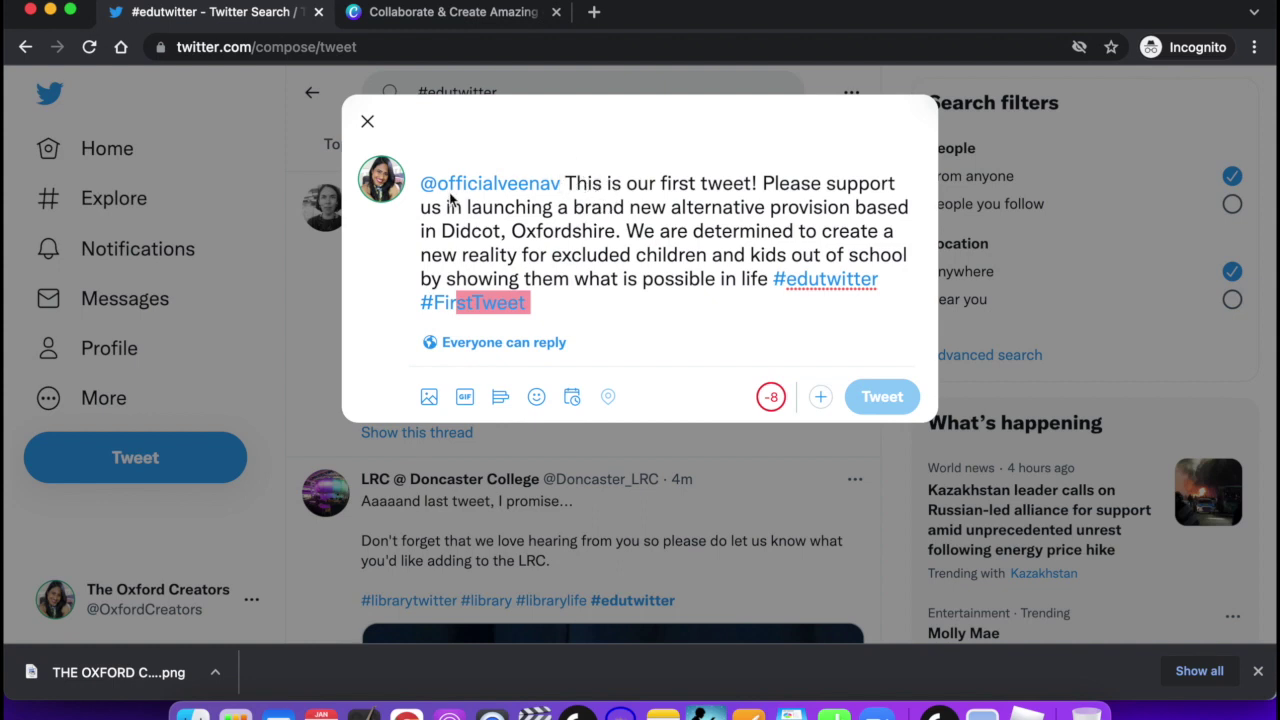
pyautogui.click(502, 345)
pyautogui.click(506, 343)
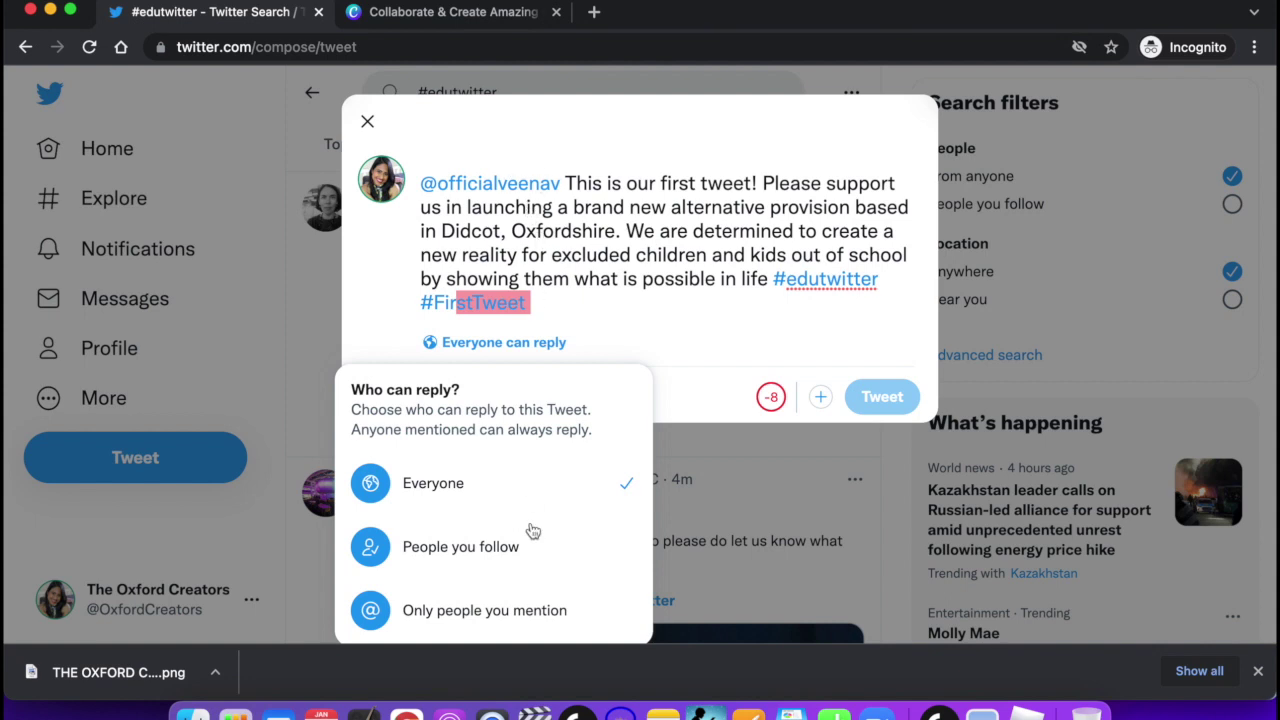
pyautogui.click(613, 254)
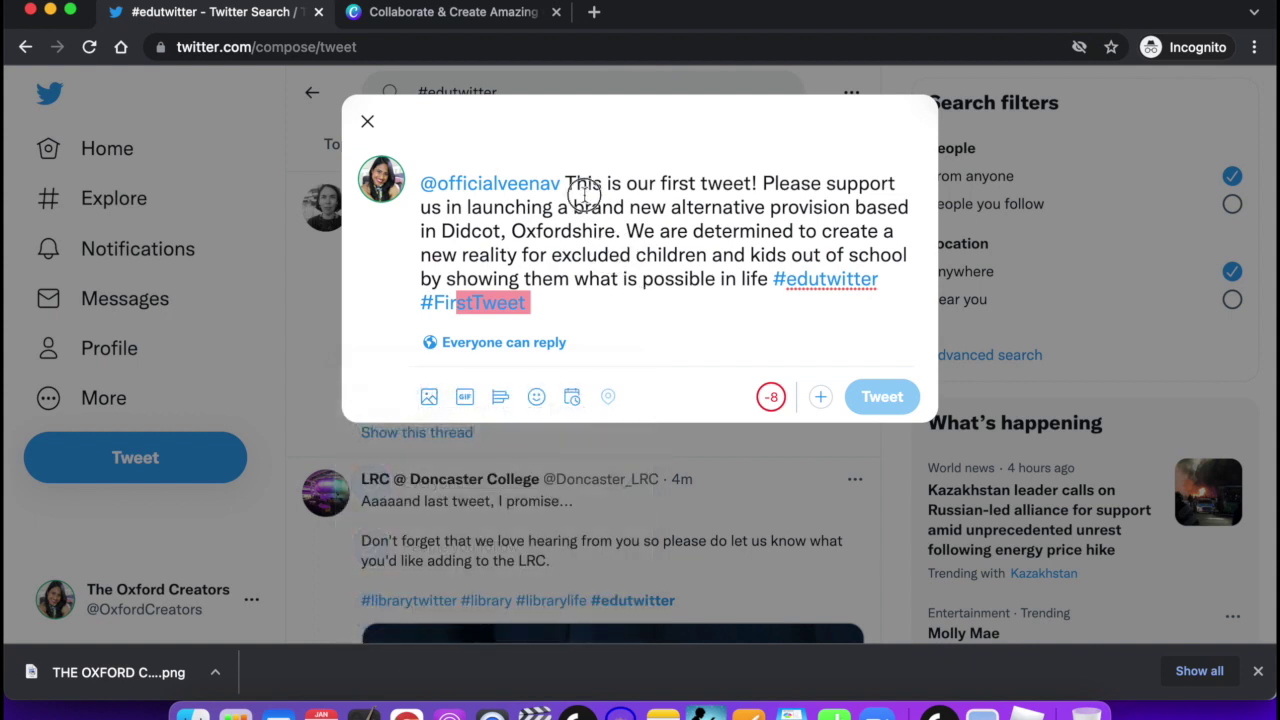
# Delete the leading mention and the stray typed characters from the draft.
pyautogui.click(546, 177)
pyautogui.moveTo(546, 177); pyautogui.dragTo(418, 178)
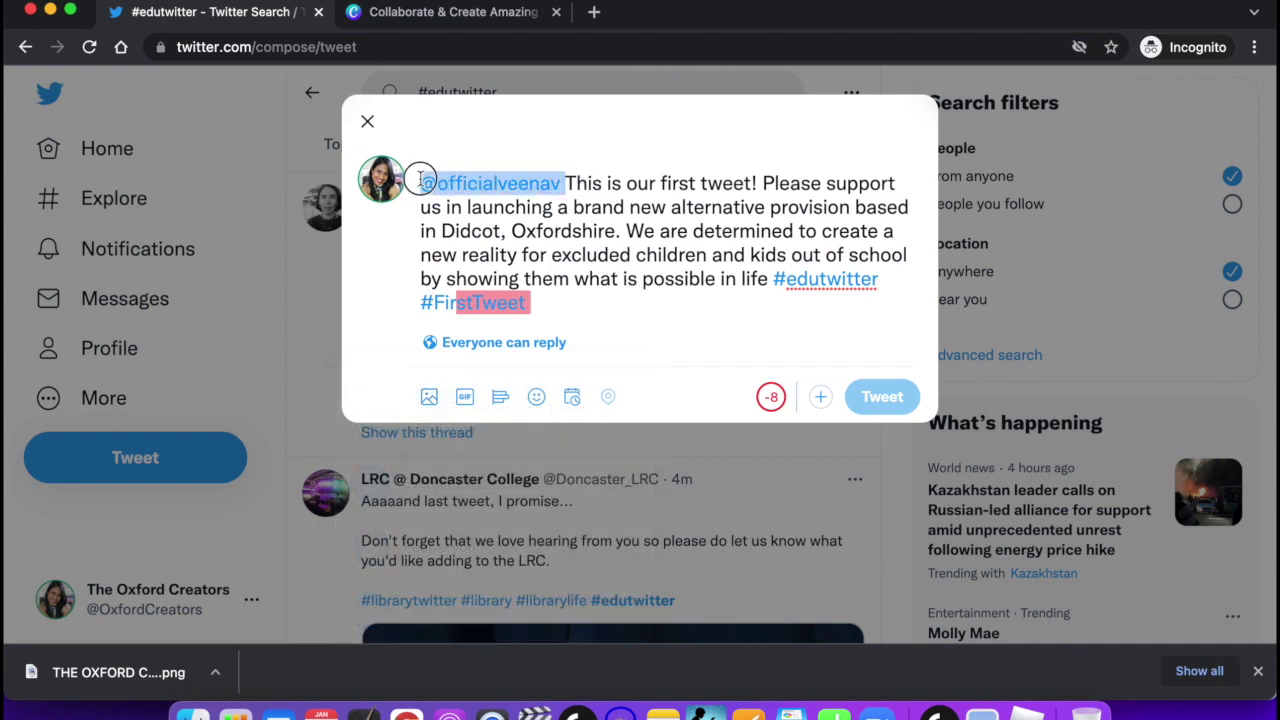
pyautogui.press('BackSpace')
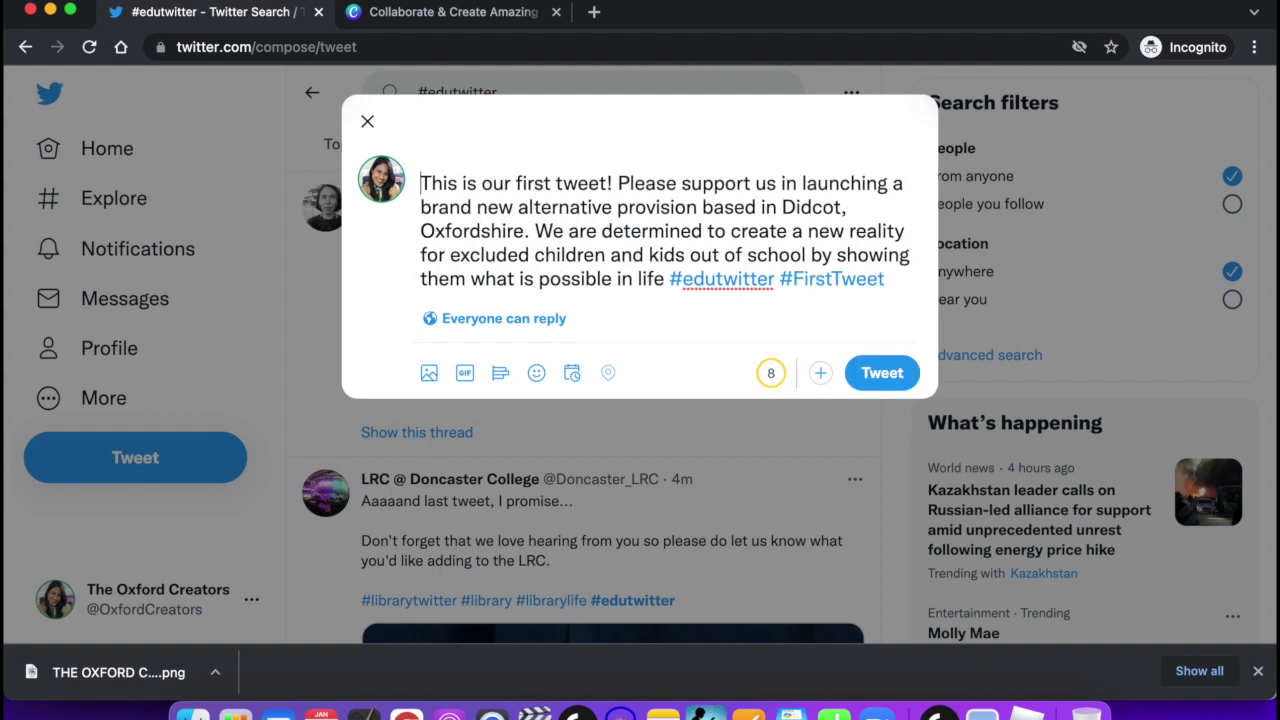
pyautogui.write('bhbfncwhbfcwf')
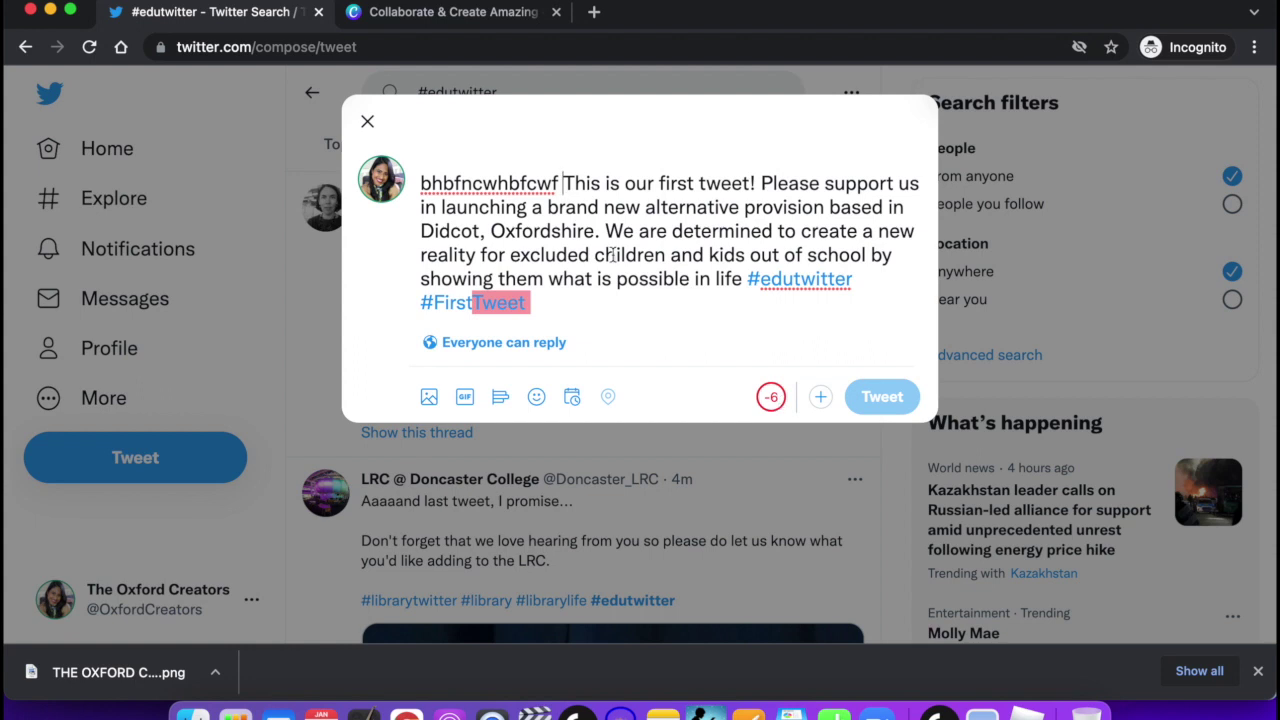
pyautogui.press('BackSpace')
pyautogui.press('BackSpace')
pyautogui.press('BackSpace')
pyautogui.press('BackSpace')
pyautogui.press('BackSpace')
pyautogui.press('BackSpace')
pyautogui.press('BackSpace')
pyautogui.press('BackSpace')
pyautogui.press('BackSpace')
pyautogui.press('BackSpace')
pyautogui.press('BackSpace')
pyautogui.press('BackSpace')
pyautogui.press('BackSpace')
pyautogui.press('BackSpace')
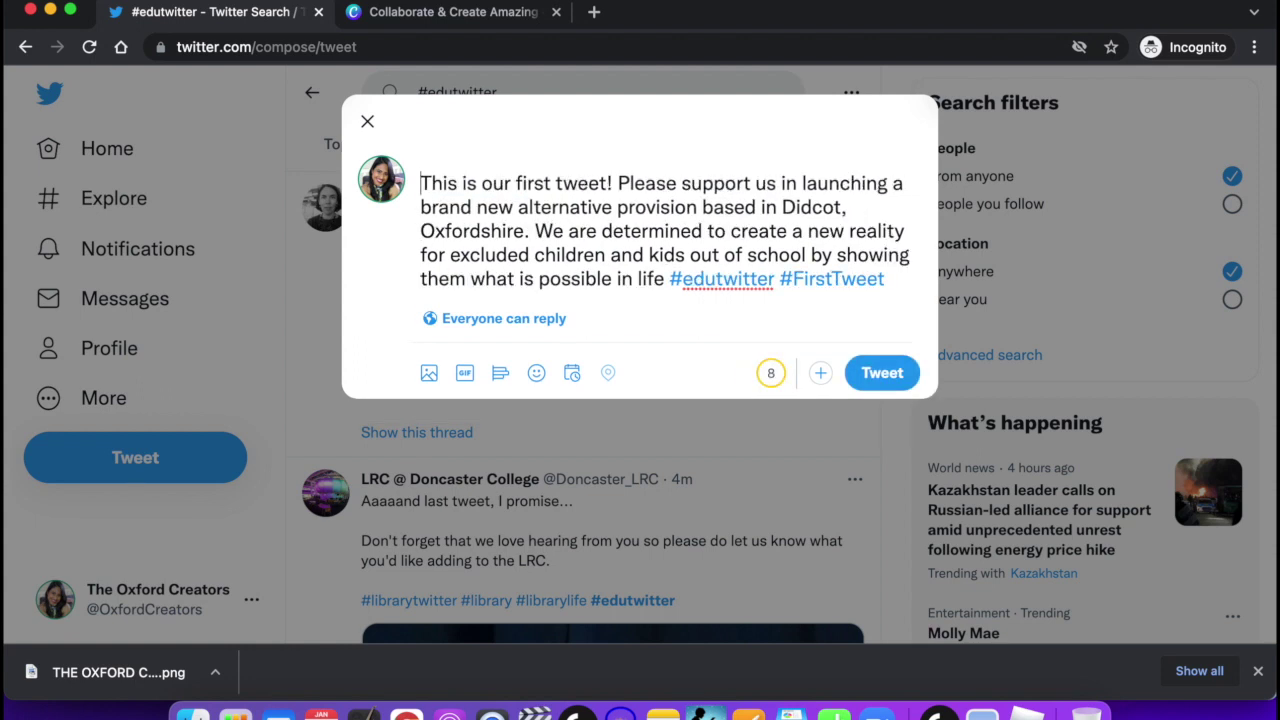
pyautogui.click(530, 206)
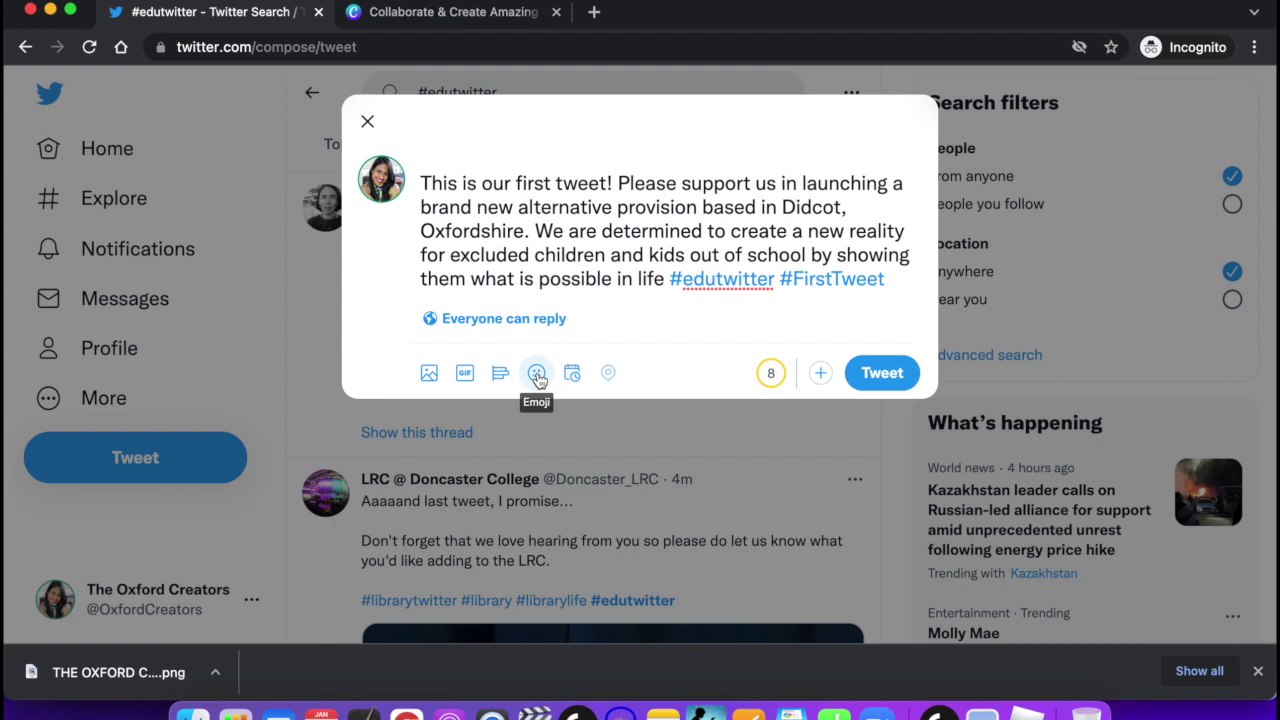
# Dismiss the emoji picker without adding one and bring up the Schedule dialog for the draft.
pyautogui.click(537, 375)
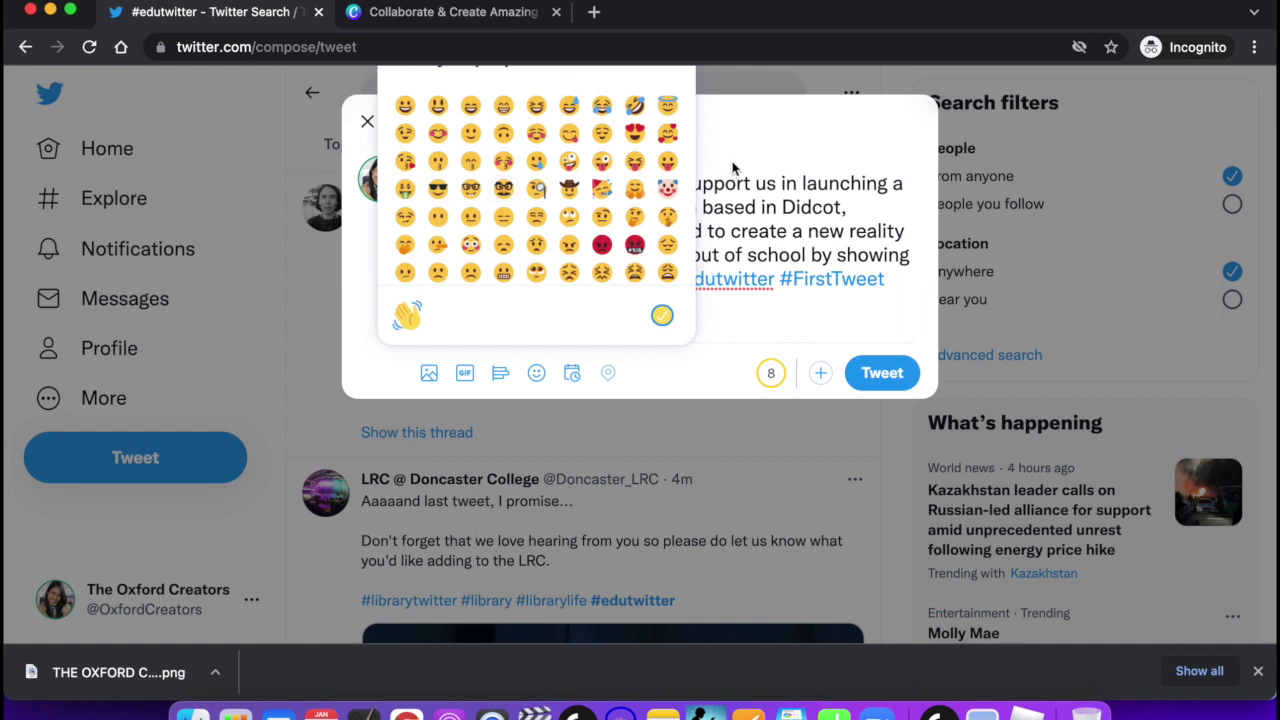
pyautogui.click(605, 352)
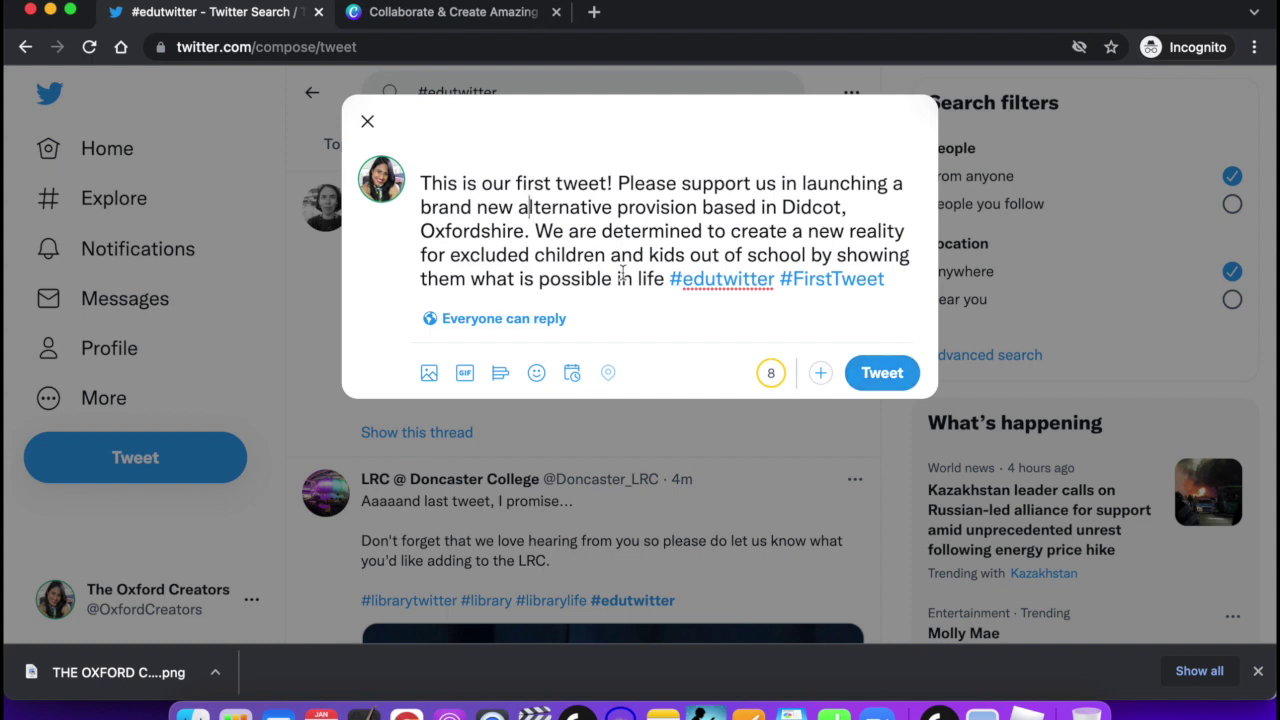
pyautogui.click(575, 373)
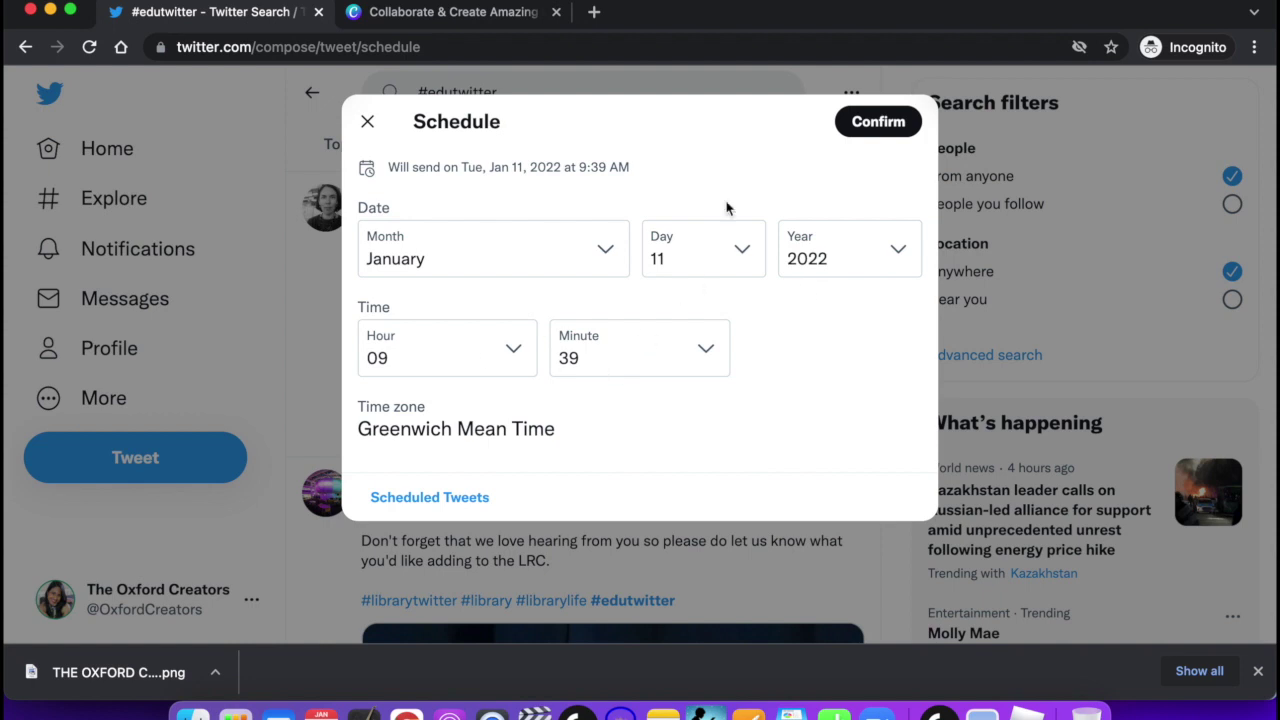
# Try day 20 in the Schedule dialog, abandon scheduling, and post the tweet immediately.
pyautogui.click(718, 258)
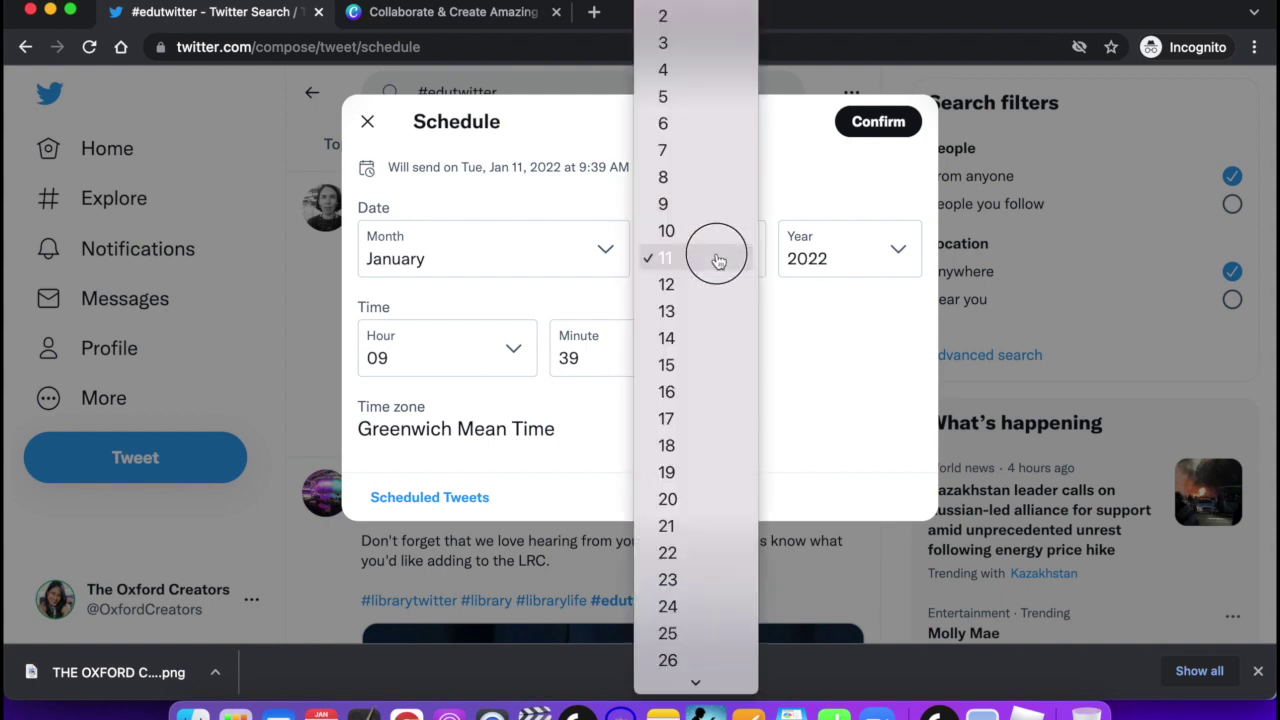
pyautogui.click(668, 499)
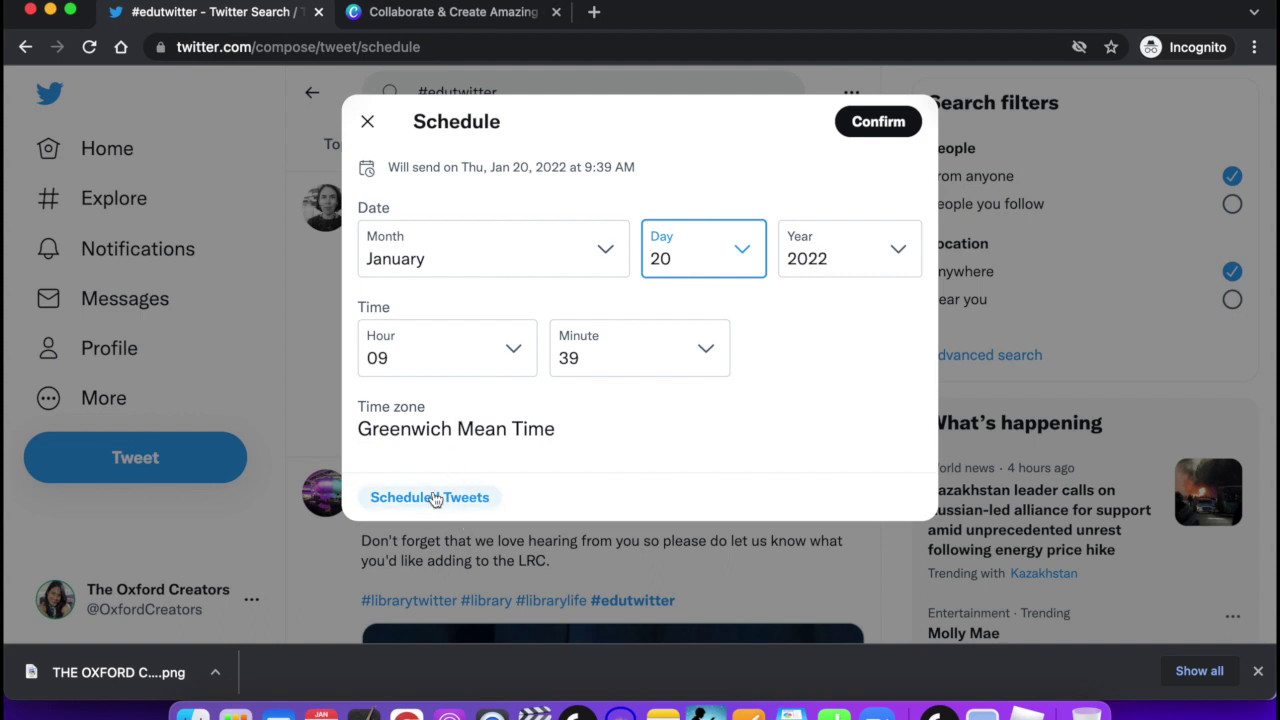
pyautogui.click(366, 122)
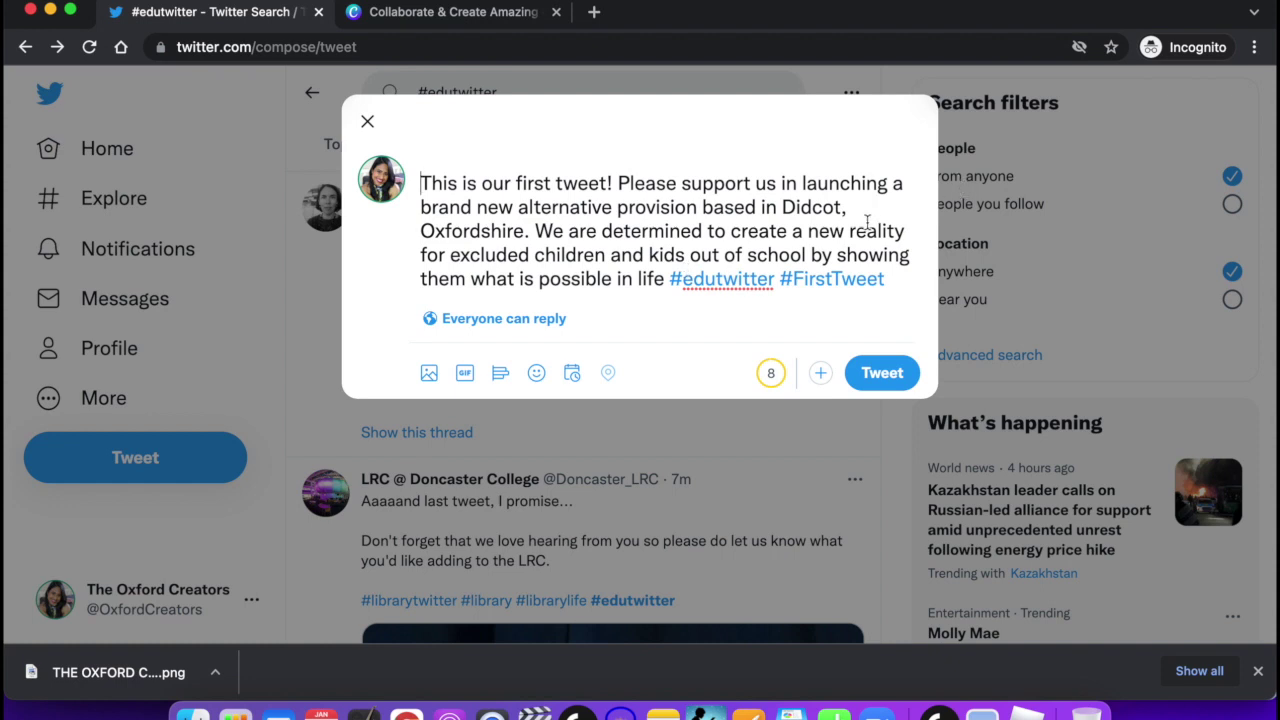
pyautogui.click(882, 382)
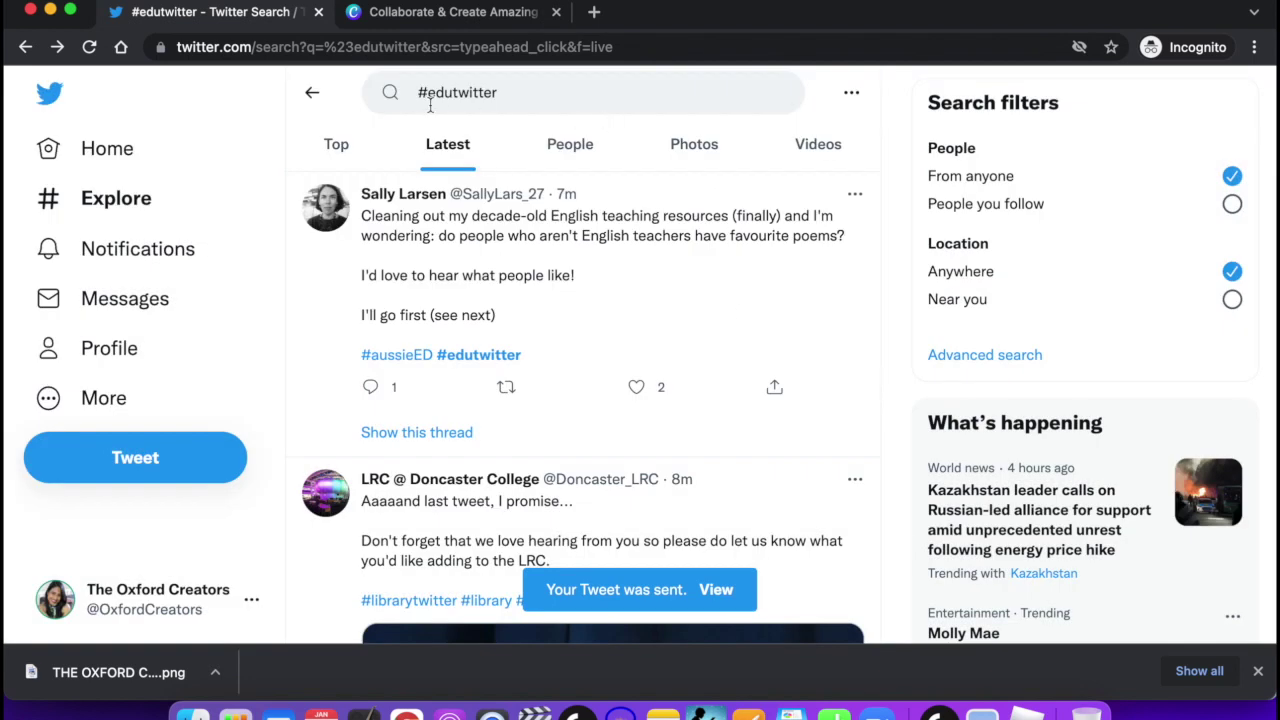
# Toggle Top then Latest #edutwitter results to show the new tweet, and glance at search options.
pyautogui.click(336, 147)
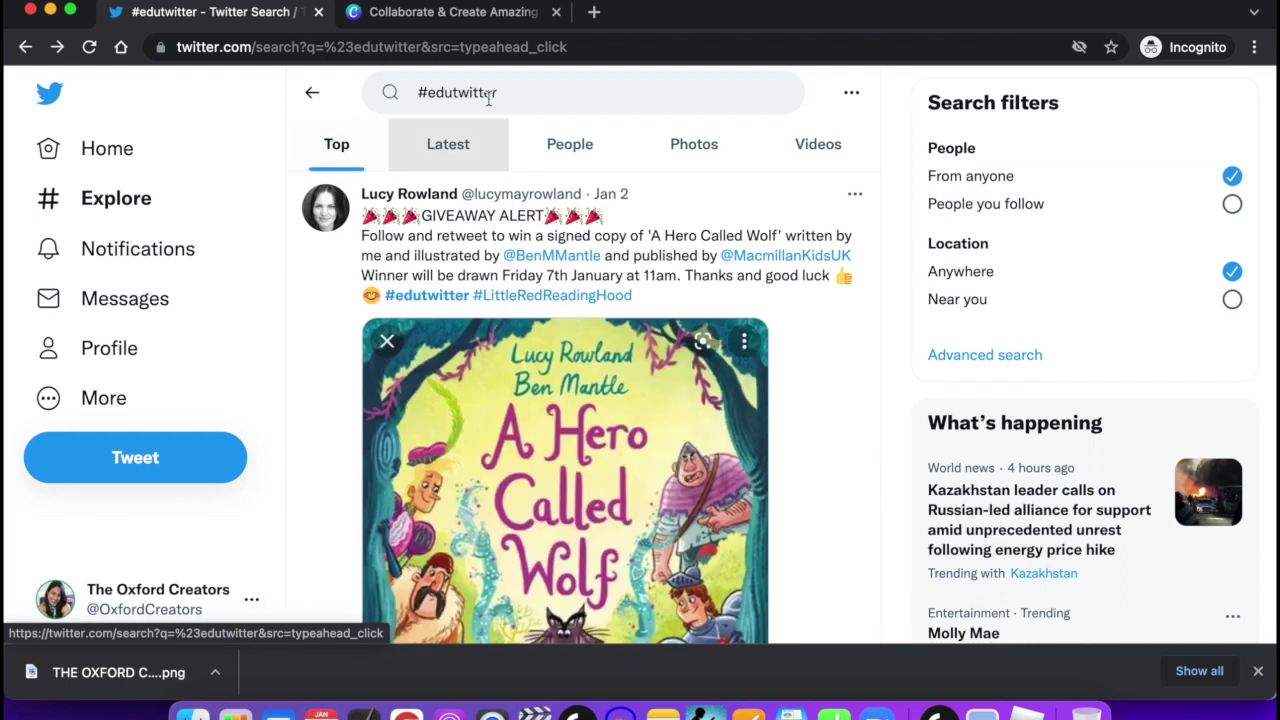
pyautogui.click(449, 148)
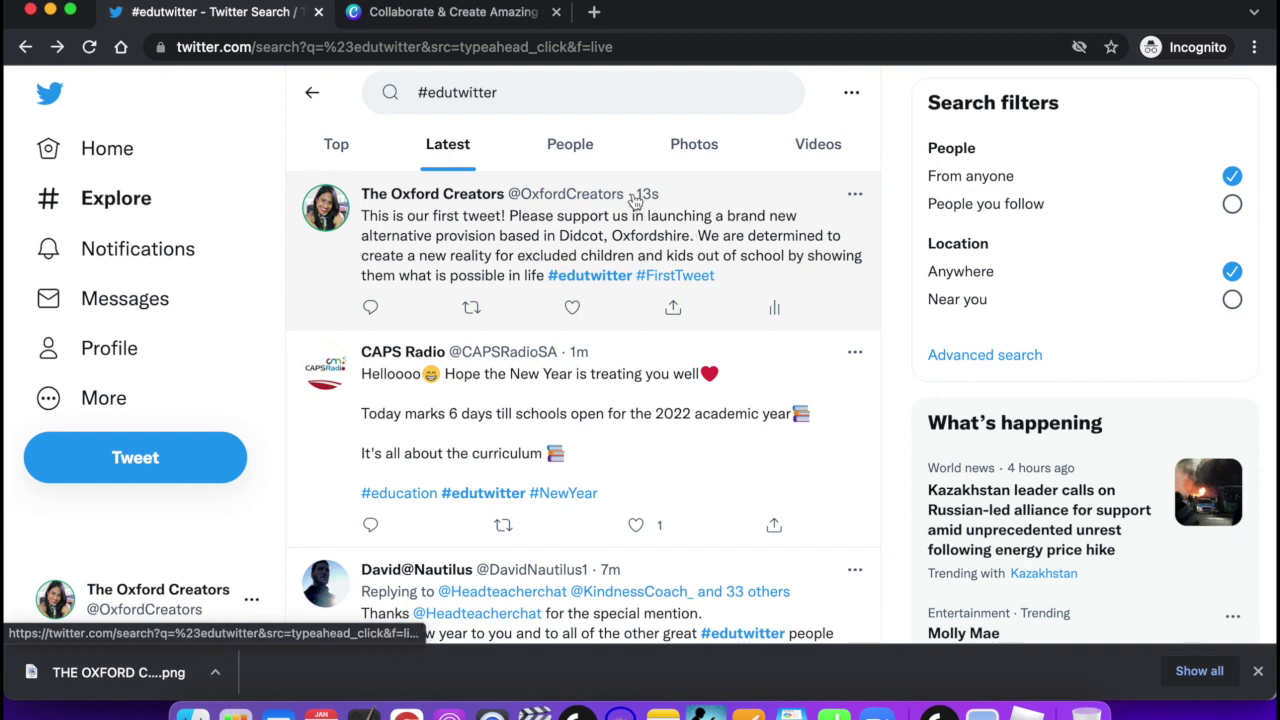
pyautogui.moveTo(575, 210)
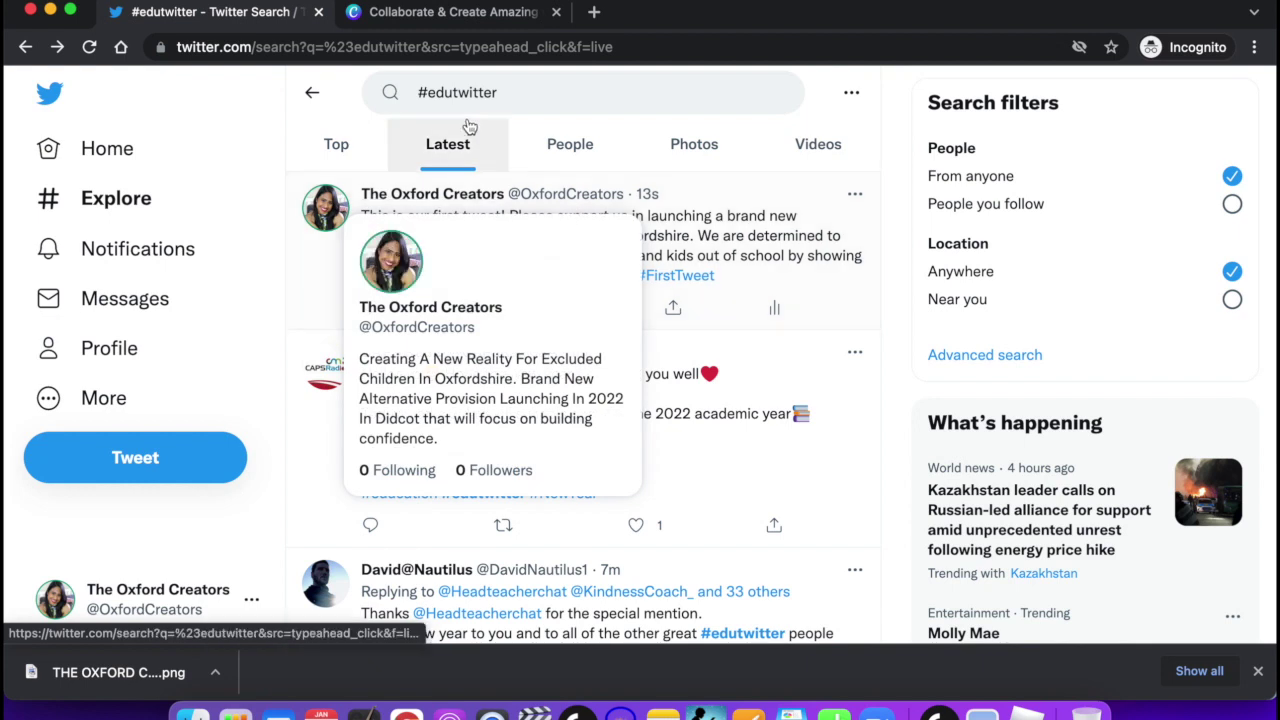
pyautogui.click(497, 91)
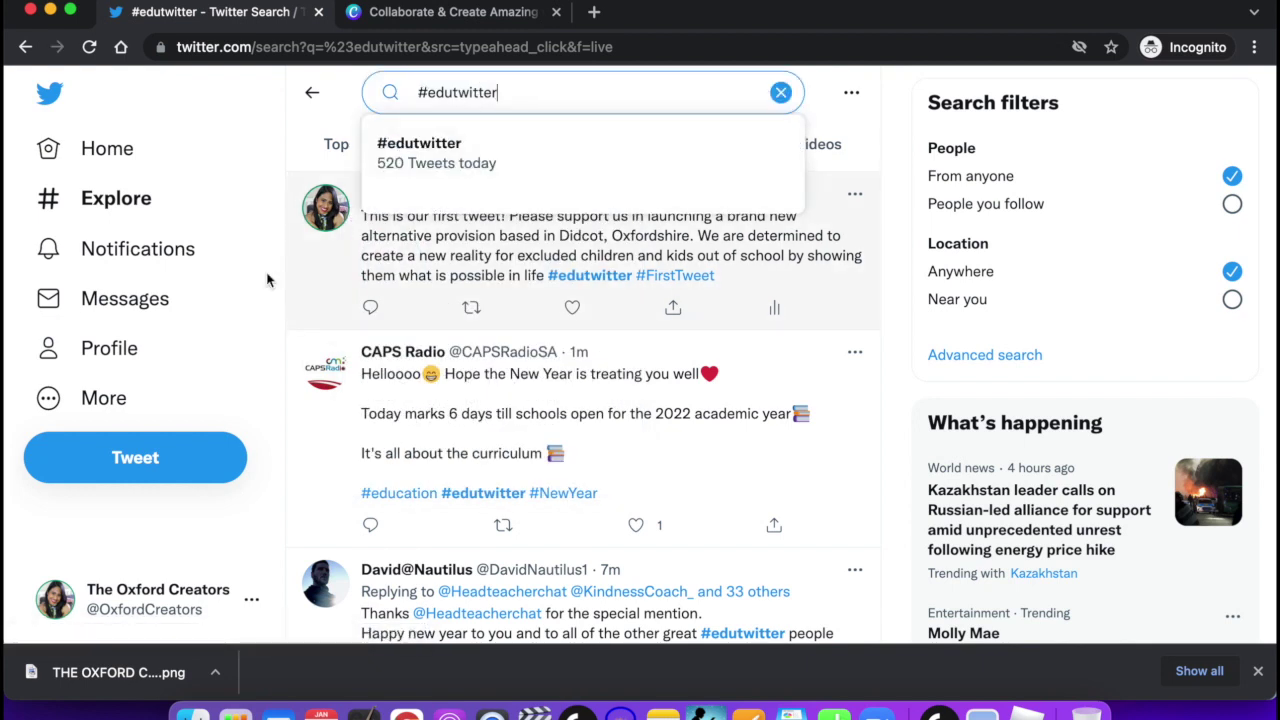
pyautogui.click(866, 82)
pyautogui.click(894, 77)
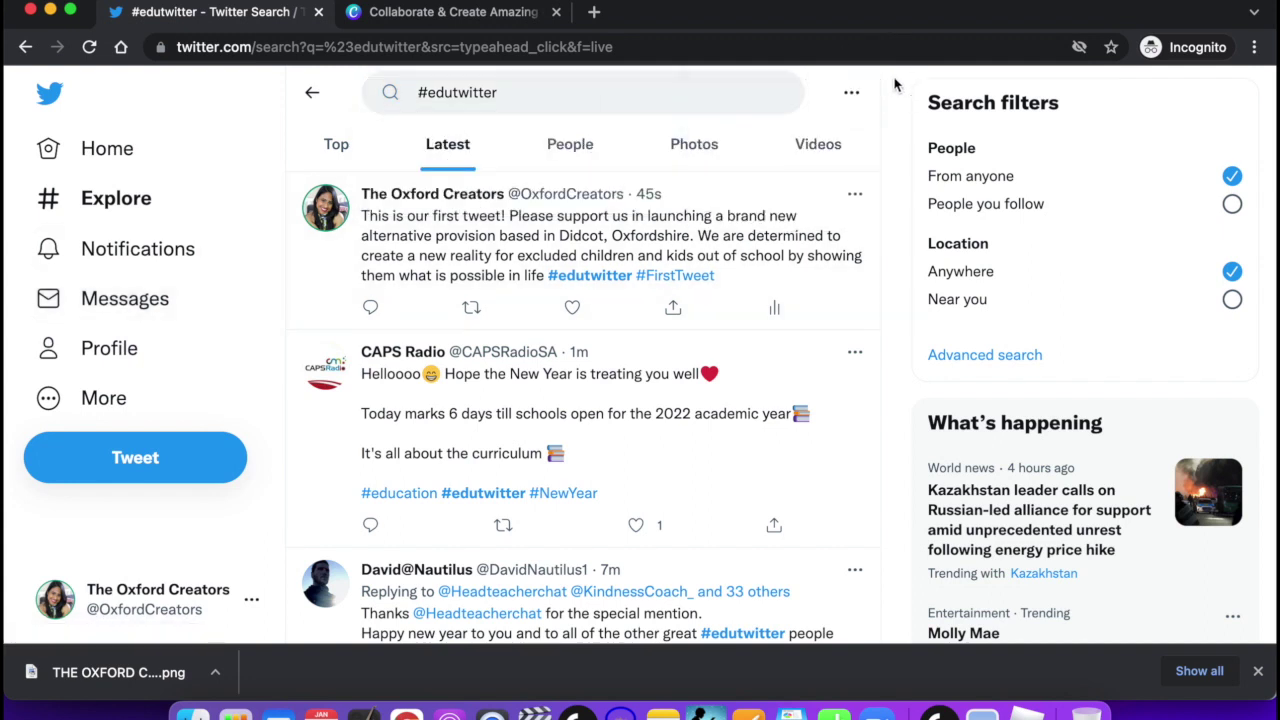
# Scroll down the Latest #edutwitter results, briefly highlighting part of a profile bio.
pyautogui.scroll(-1, 634, 385)
pyautogui.scroll(-1, 634, 385)
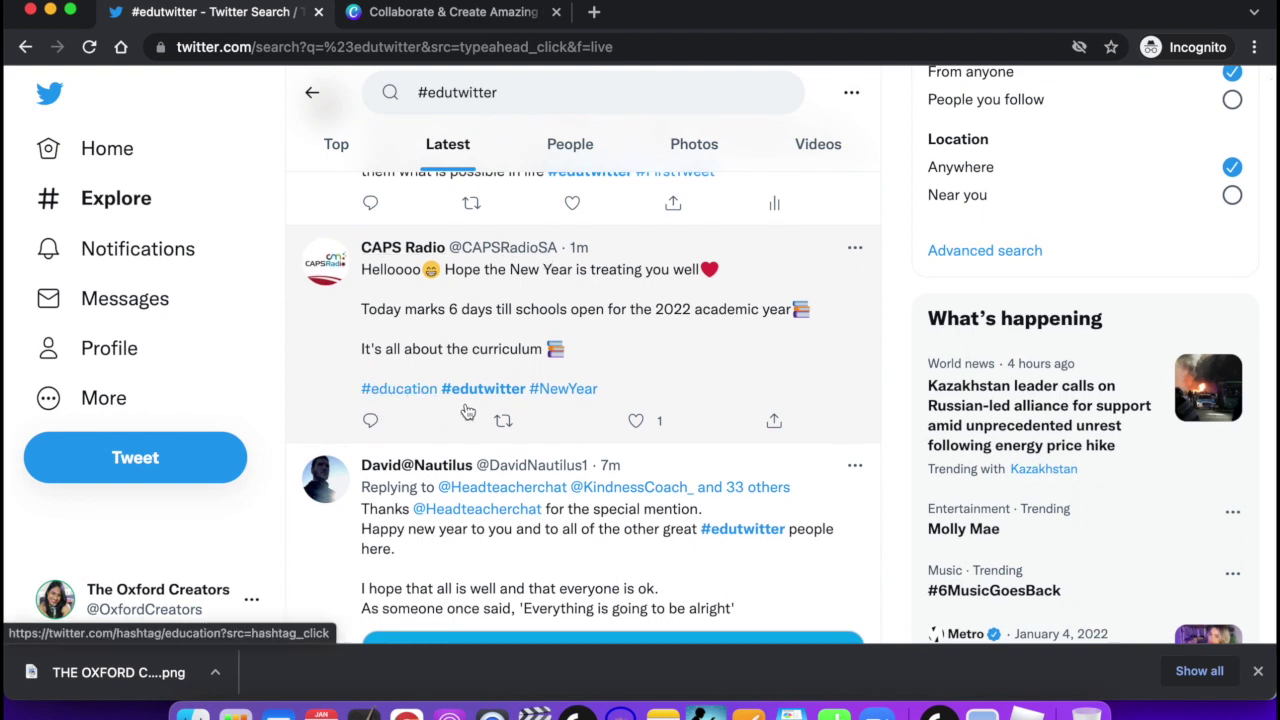
pyautogui.scroll(-2, 487, 413)
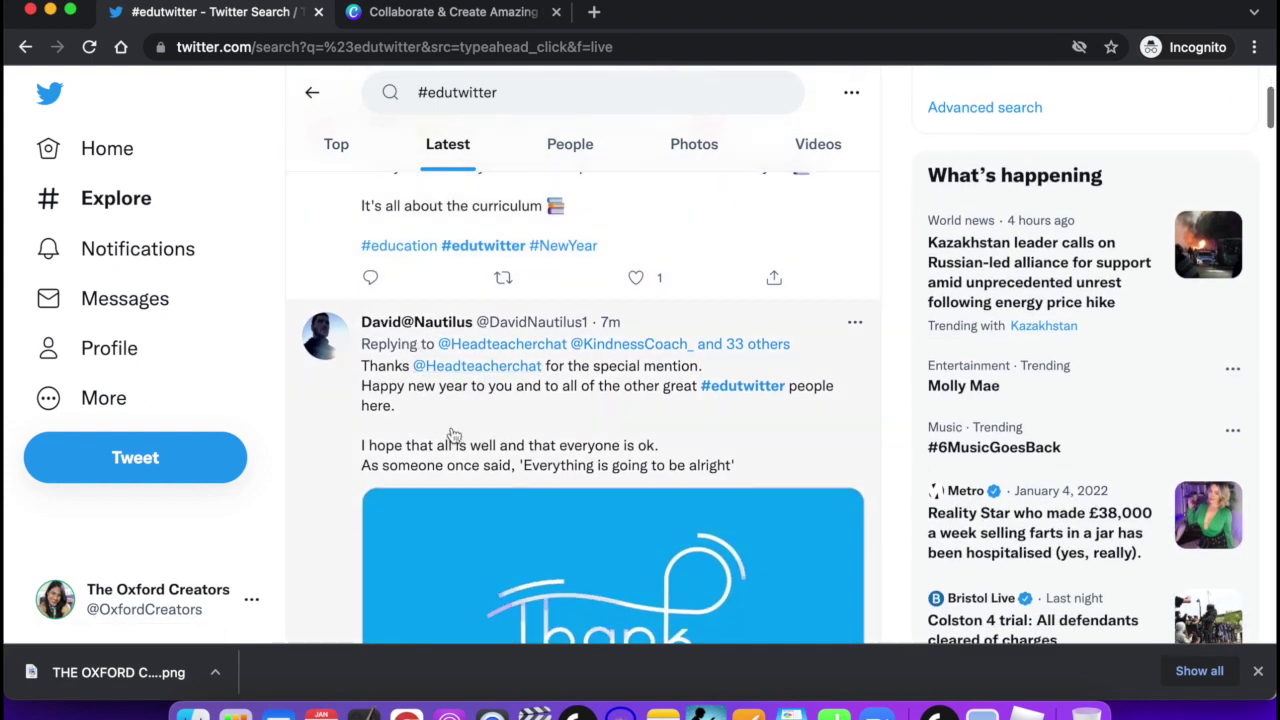
pyautogui.moveTo(490, 371)
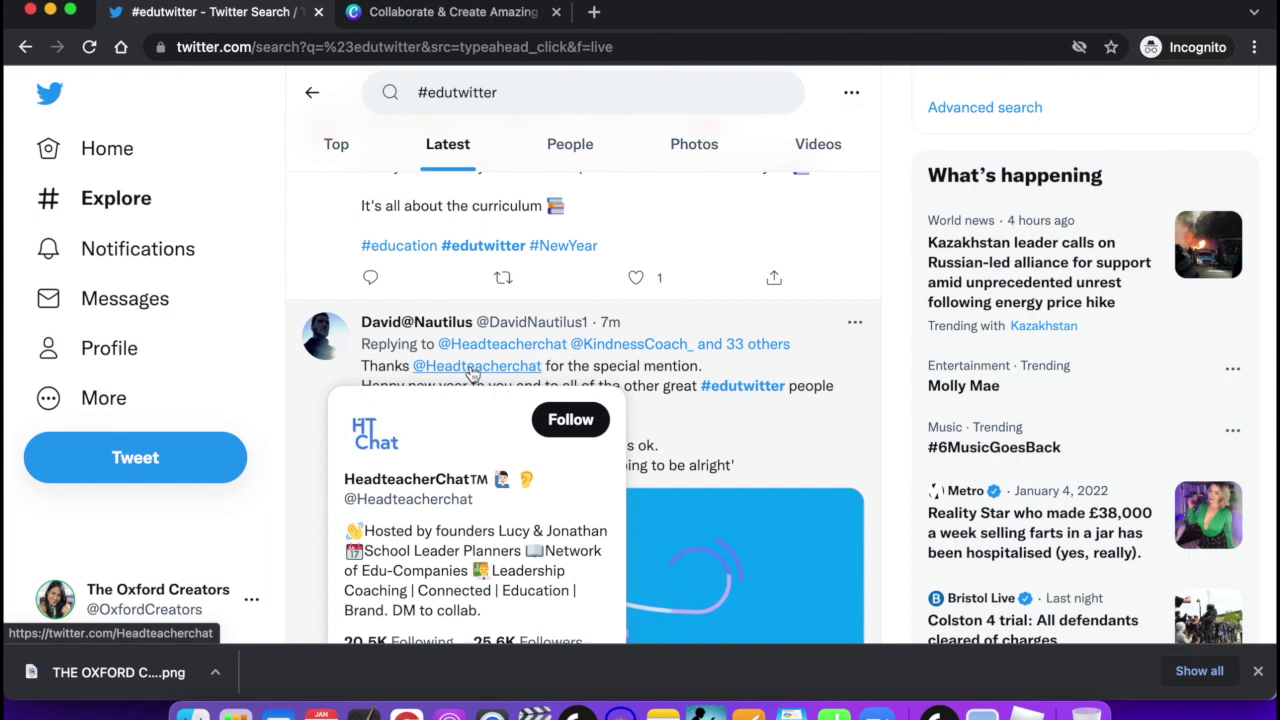
pyautogui.scroll(-1, 472, 372)
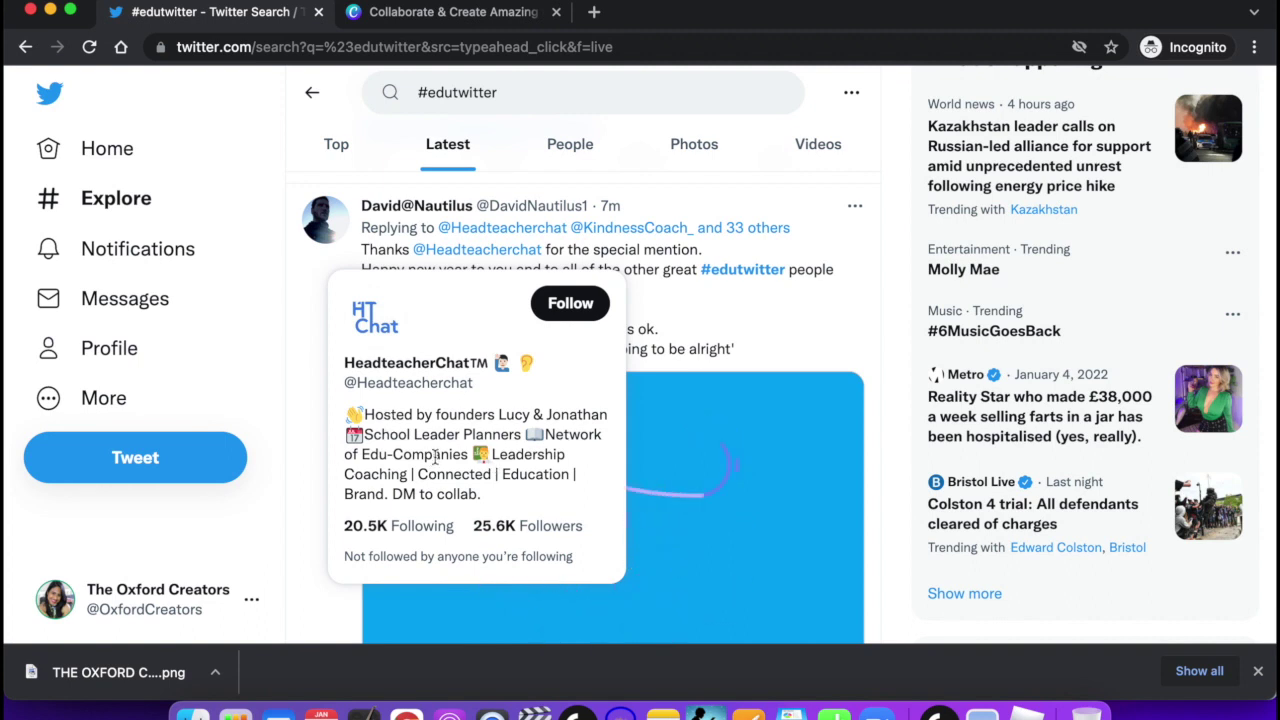
pyautogui.moveTo(393, 494); pyautogui.dragTo(478, 494)
pyautogui.click(419, 495)
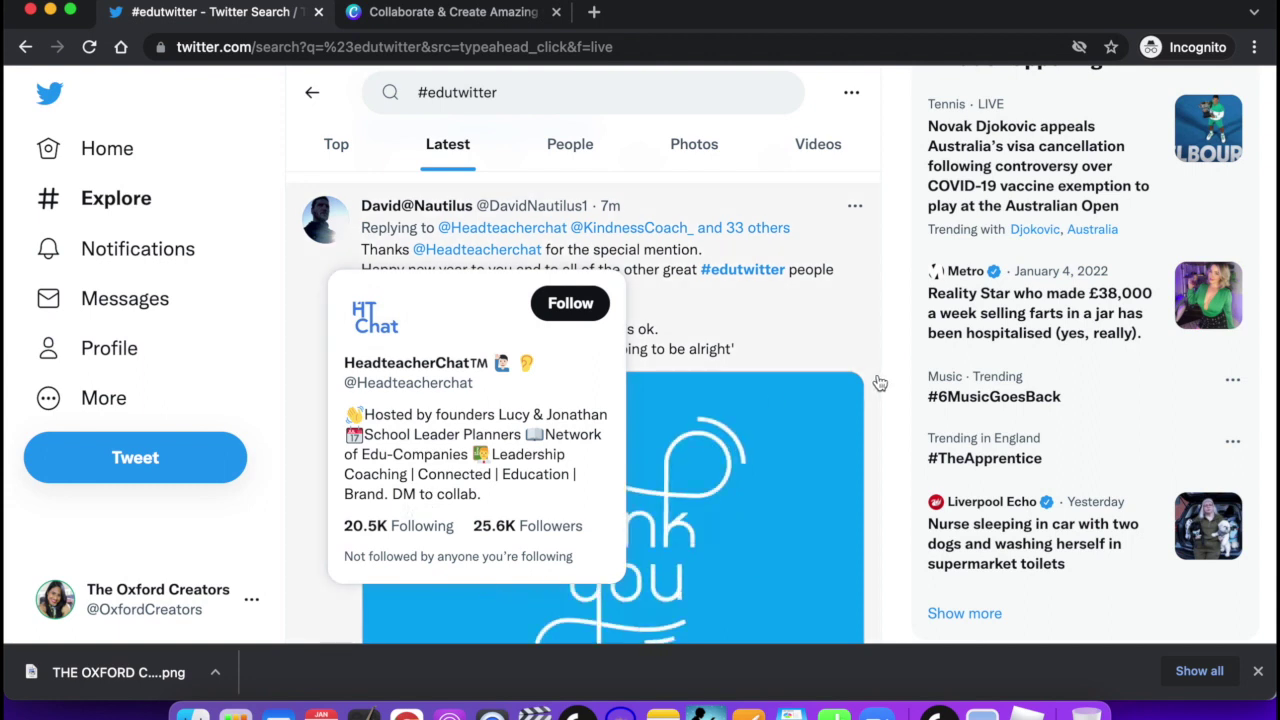
# Scroll further down, then reload the Latest #edutwitter feed from the top with the '.' key.
pyautogui.scroll(-5, 762, 322)
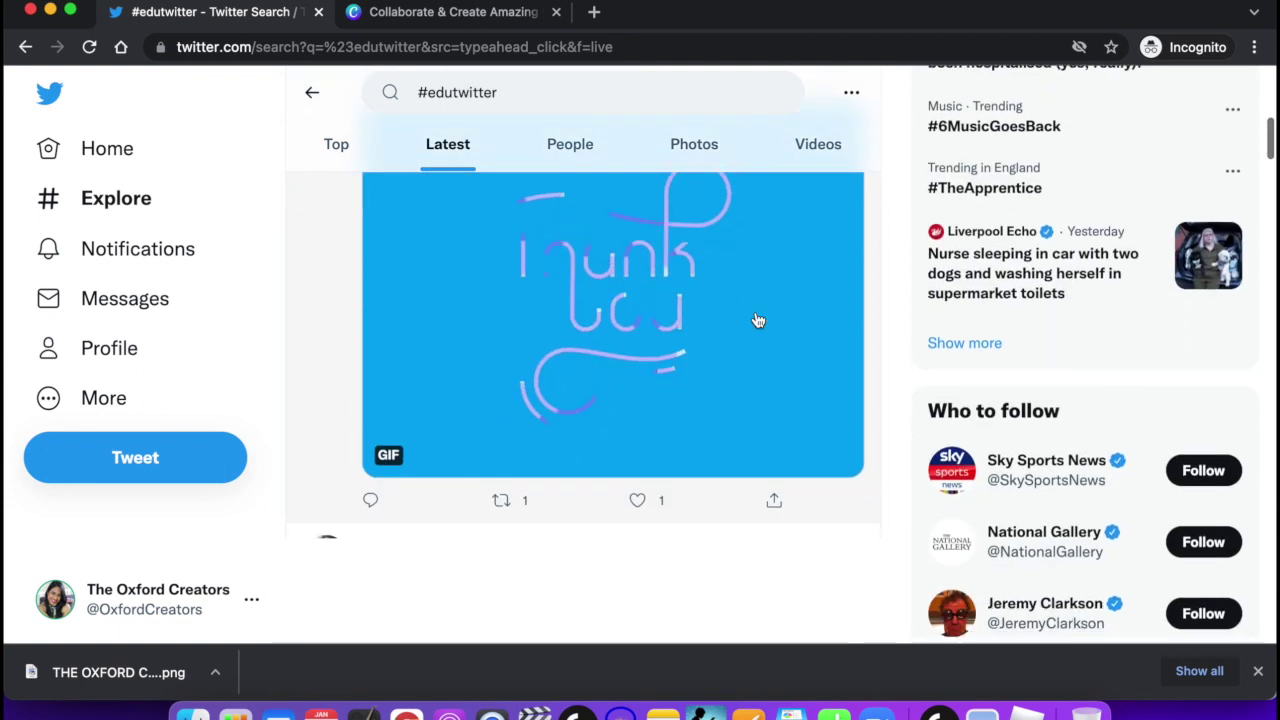
pyautogui.scroll(-3, 758, 320)
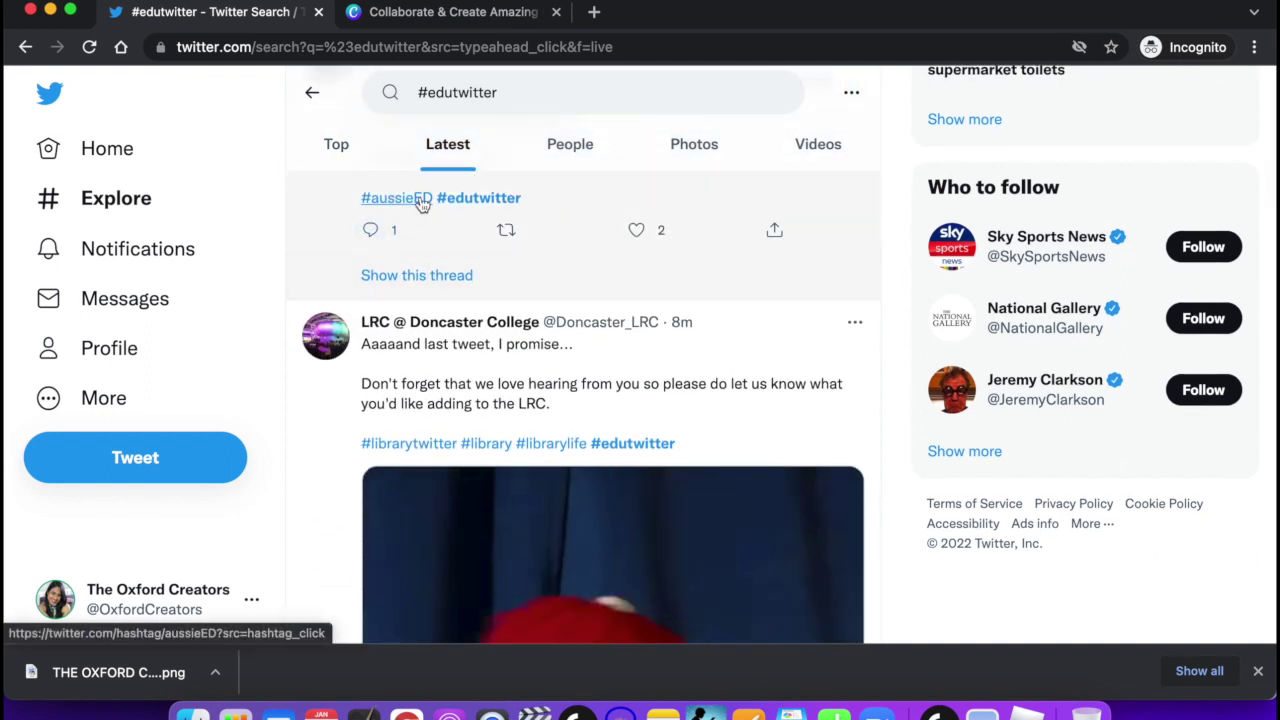
pyautogui.scroll(-5, 533, 400)
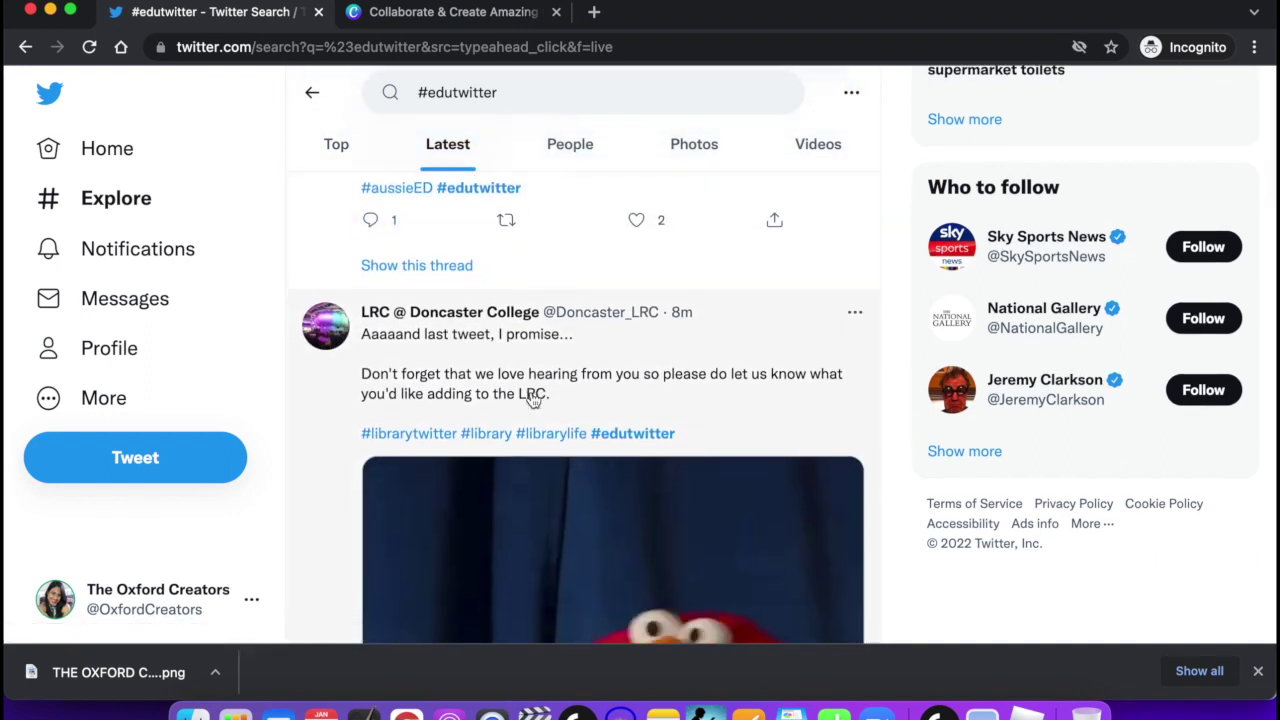
pyautogui.scroll(-2, 533, 400)
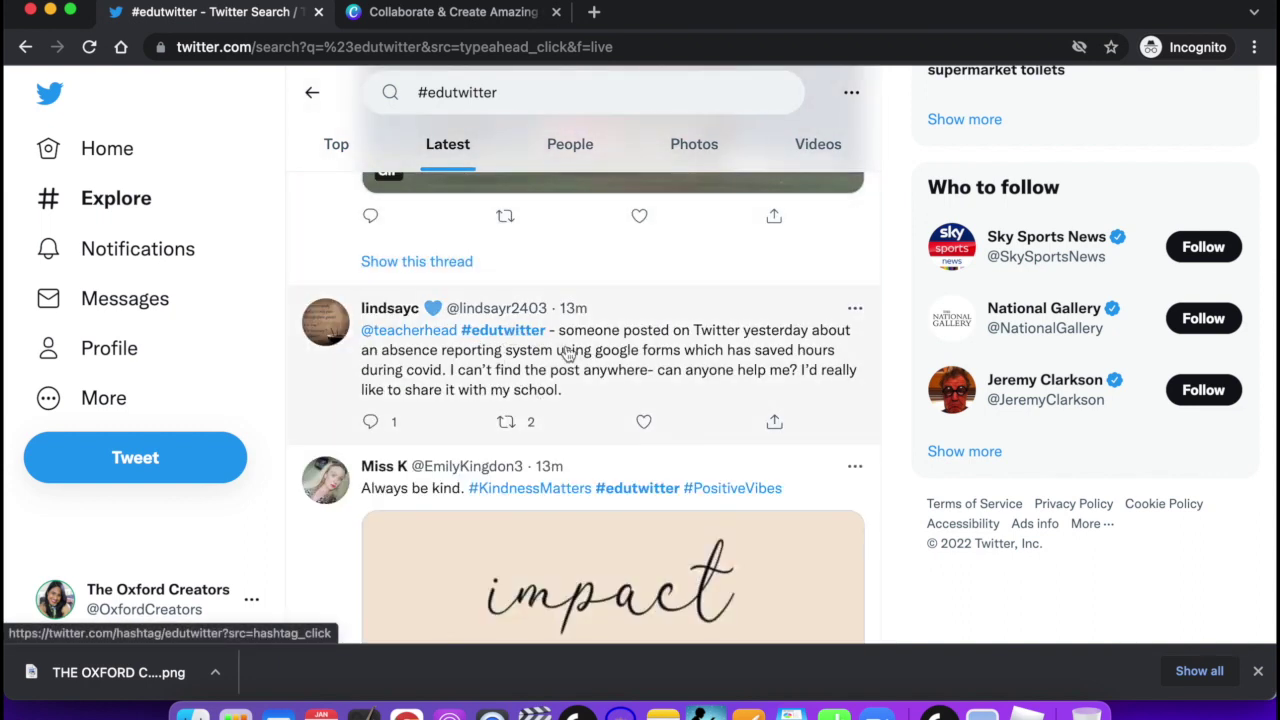
pyautogui.scroll(-2, 643, 470)
pyautogui.scroll(-5, 643, 470)
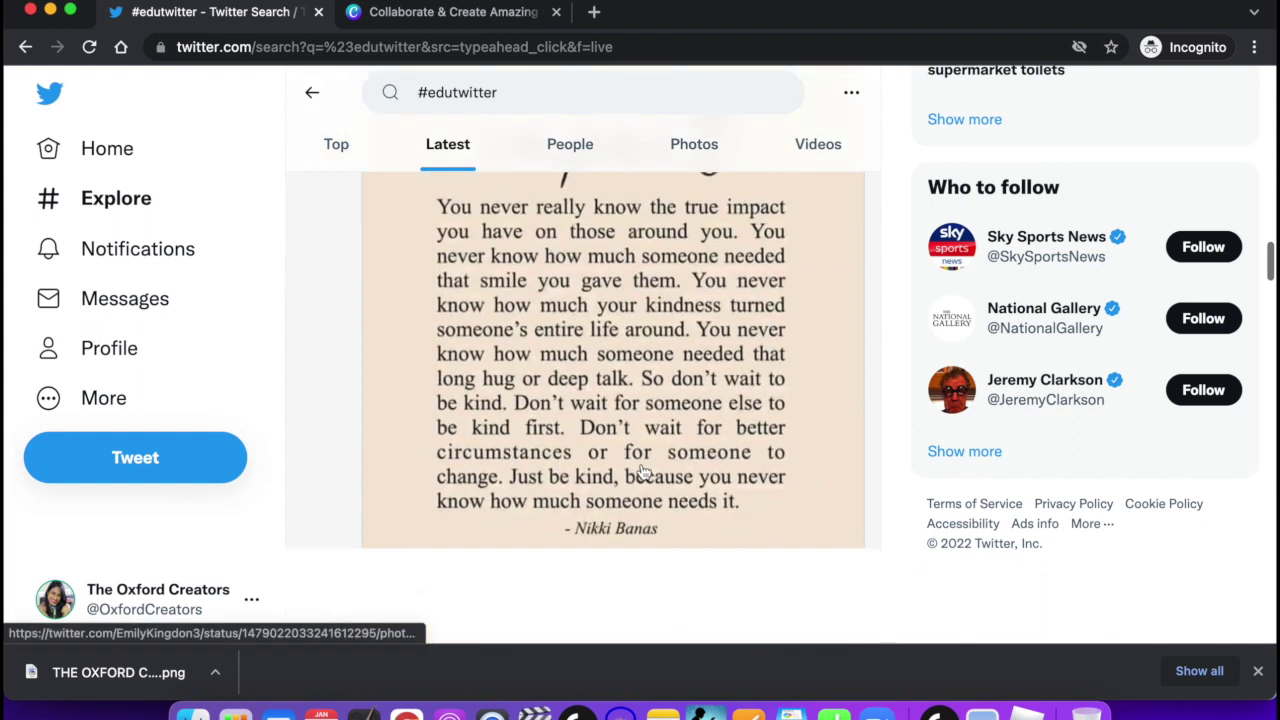
pyautogui.scroll(-1, 643, 470)
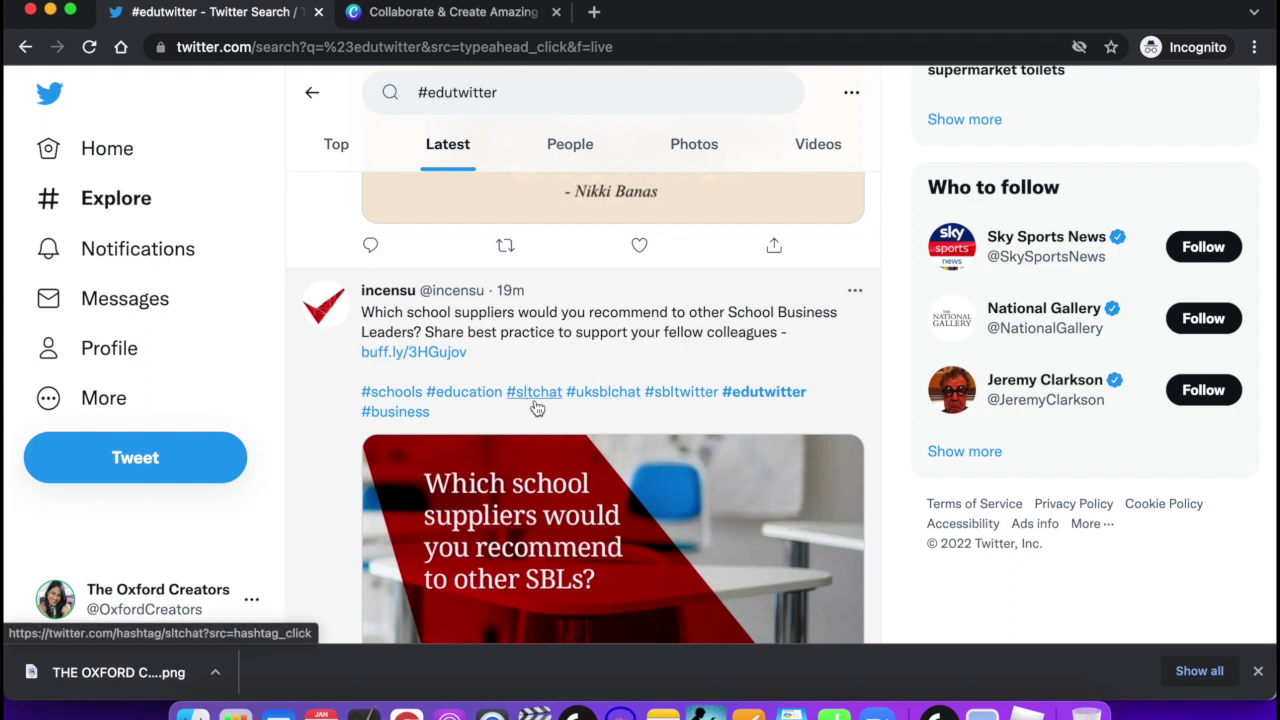
pyautogui.scroll(-2, 545, 405)
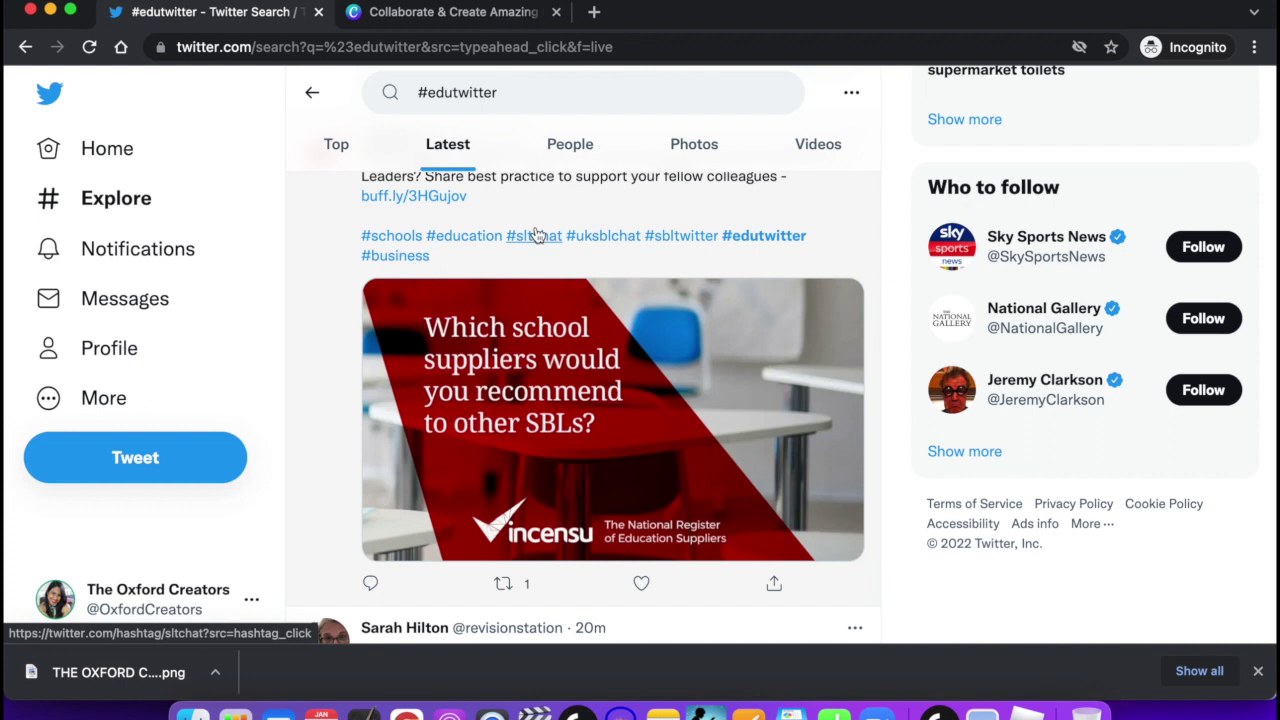
pyautogui.press('.')
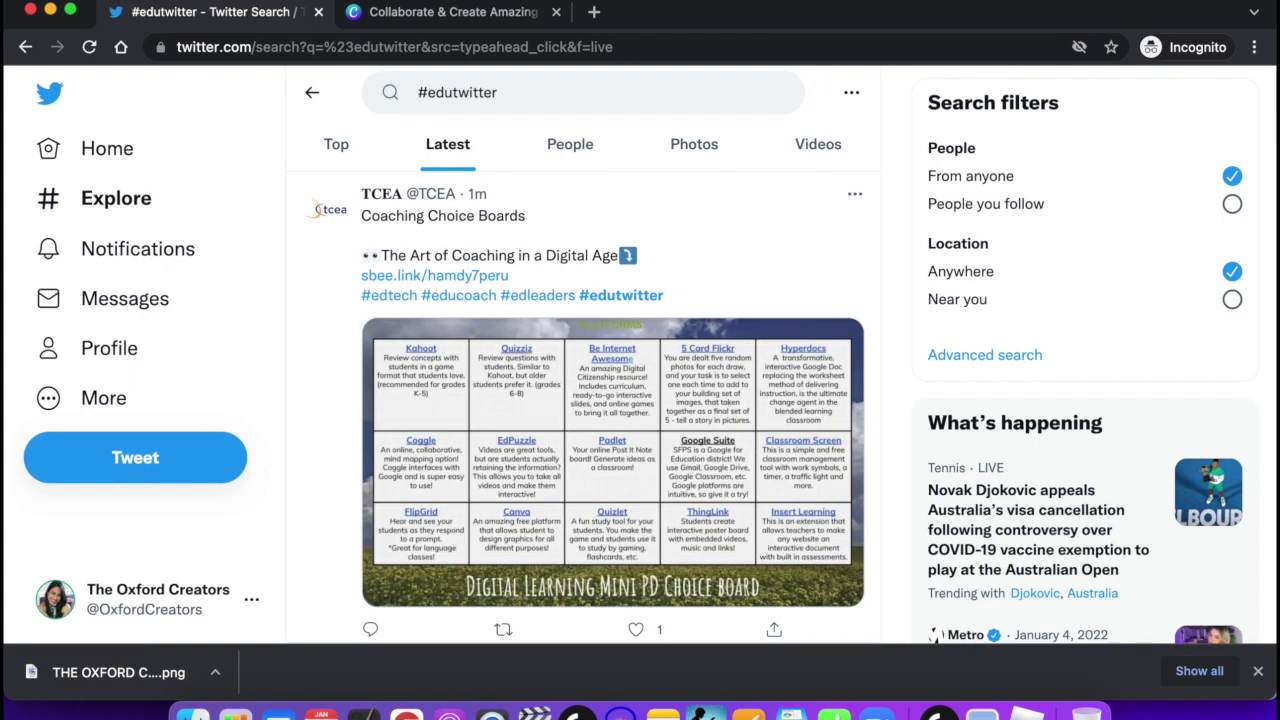
# Switch to Top #edutwitter results and scroll through the book-poster giveaway tweet.
pyautogui.click(341, 149)
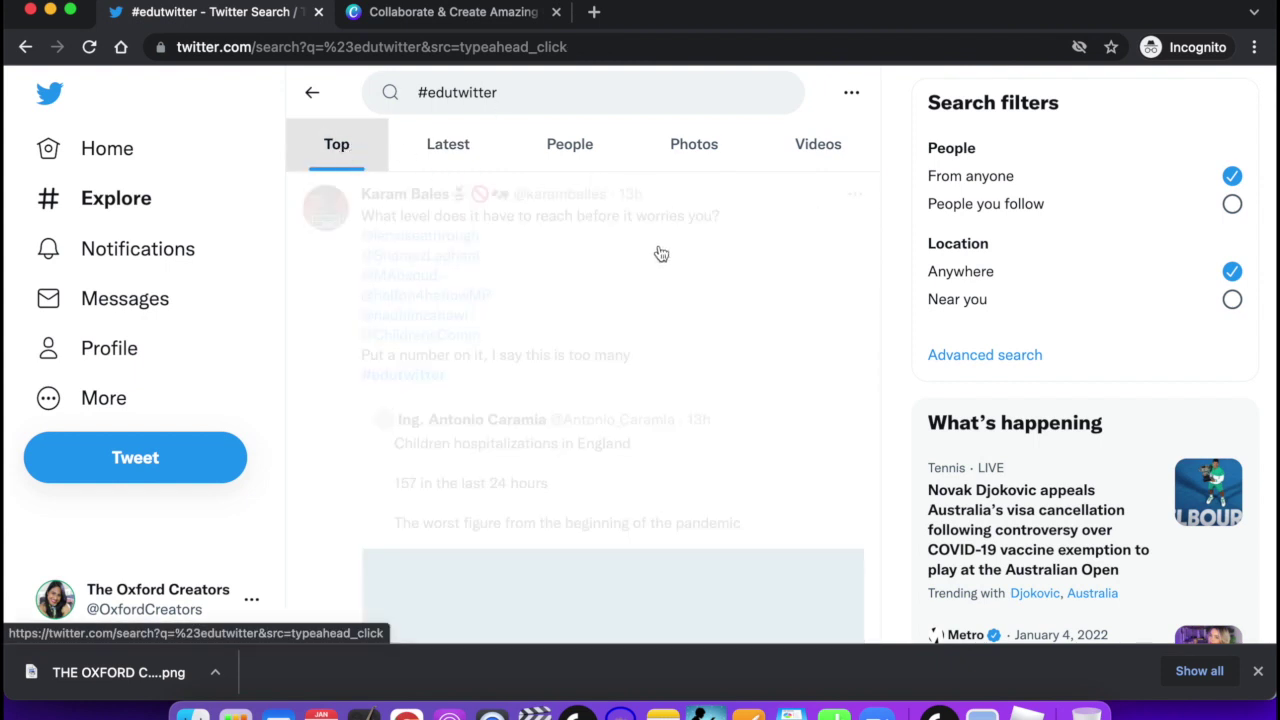
pyautogui.scroll(-10, 697, 294)
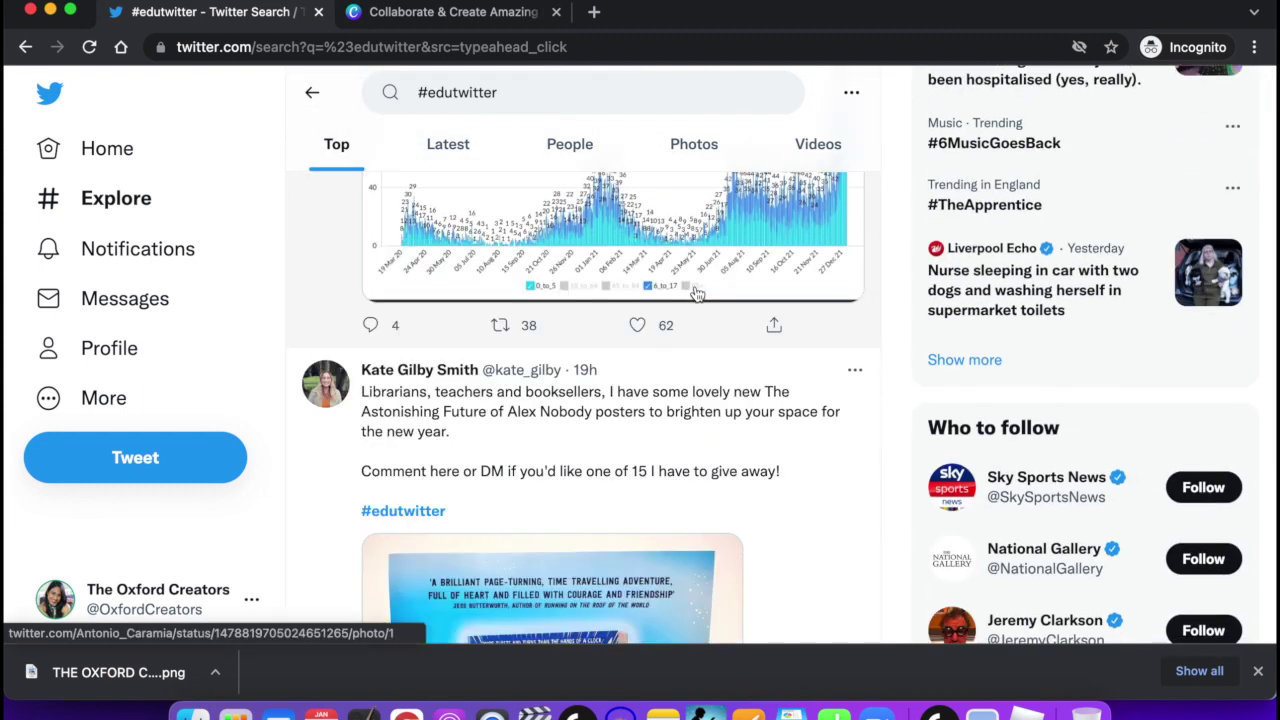
pyautogui.scroll(-5, 697, 294)
pyautogui.scroll(2, 697, 294)
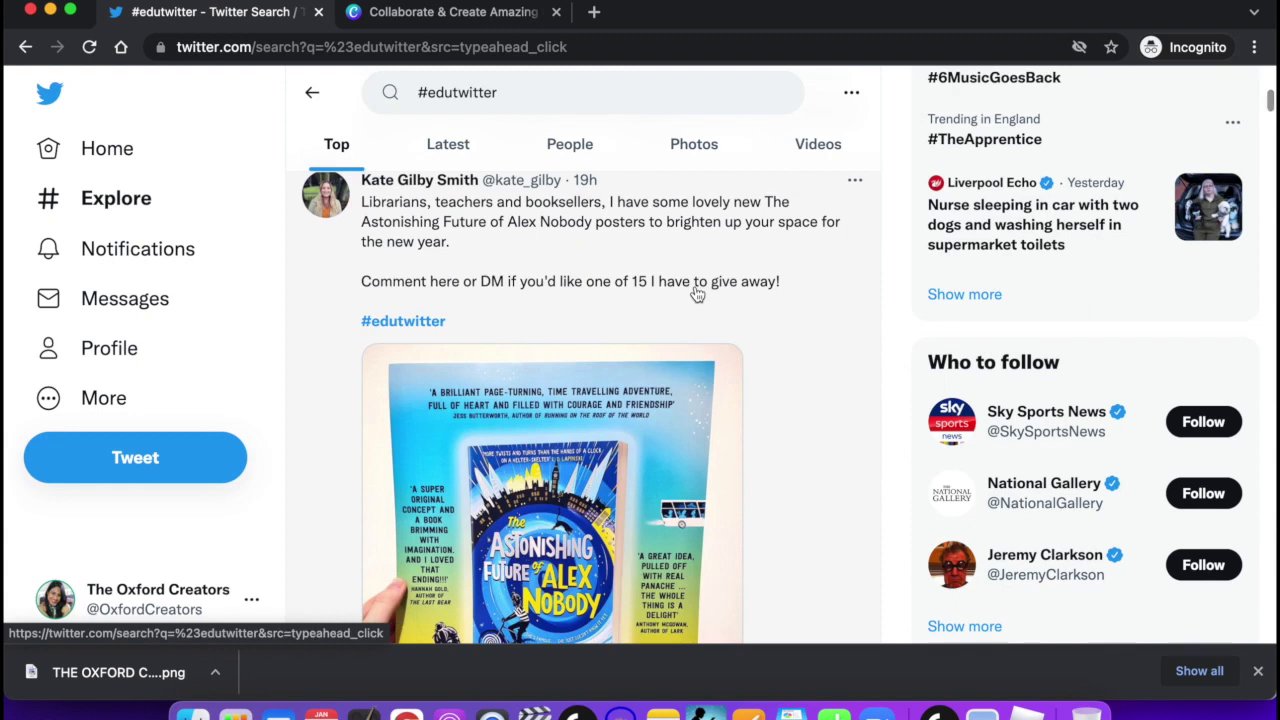
pyautogui.scroll(1, 697, 294)
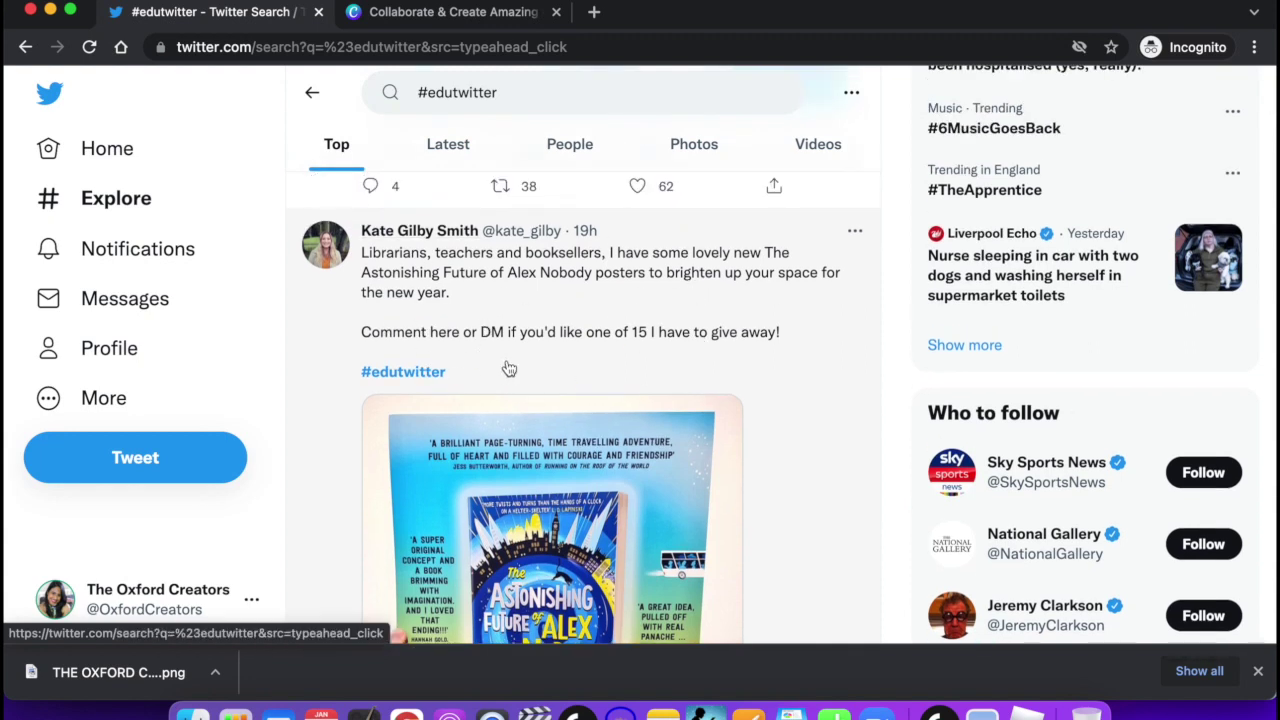
pyautogui.scroll(-5, 509, 369)
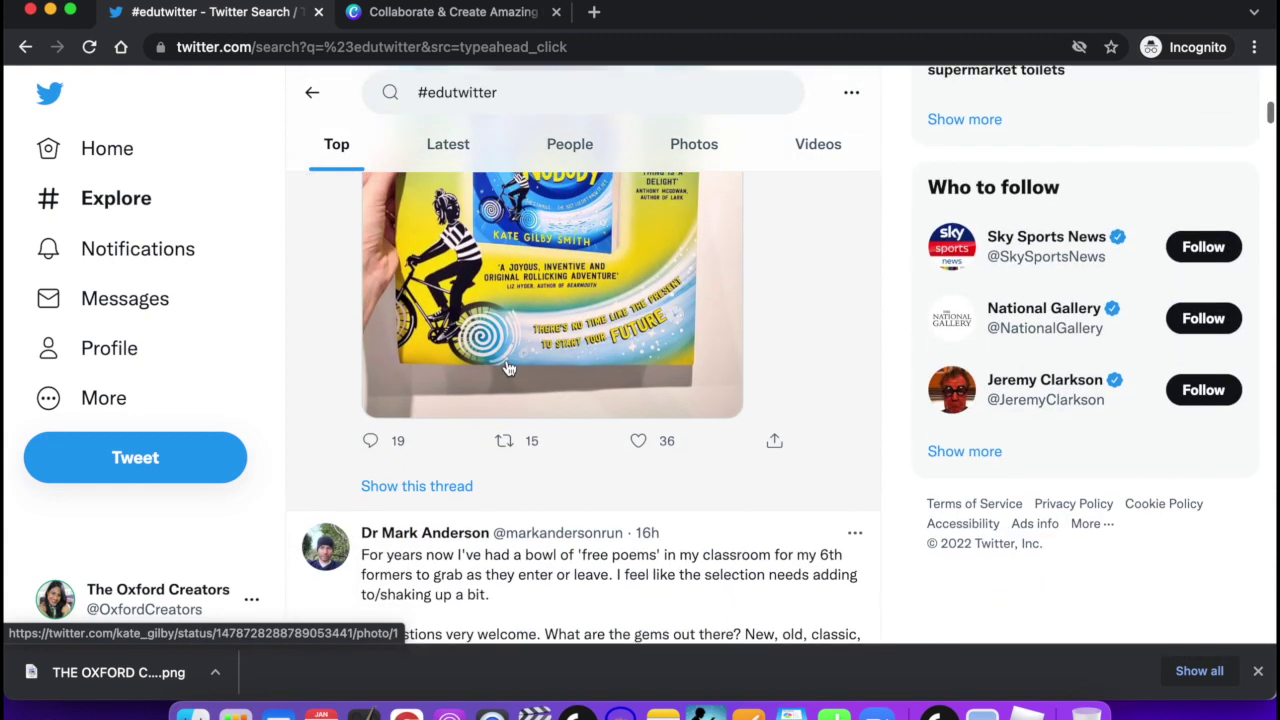
pyautogui.scroll(6, 465, 309)
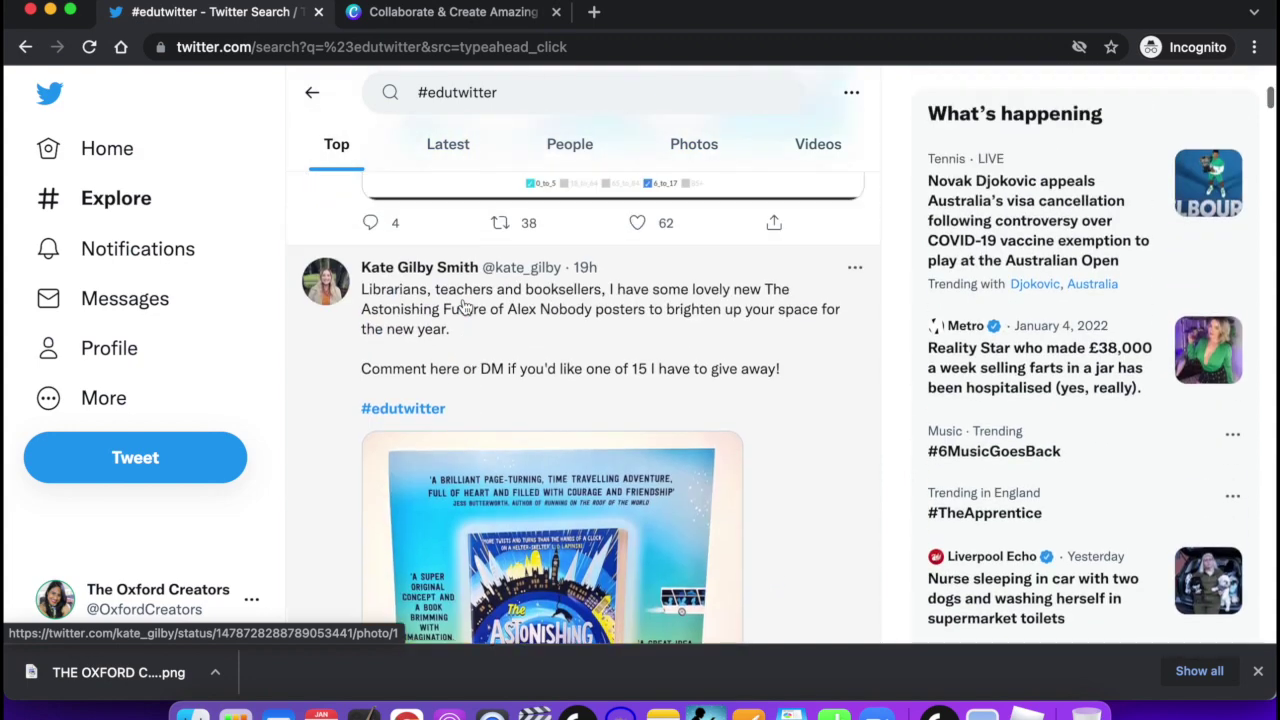
pyautogui.moveTo(541, 458)
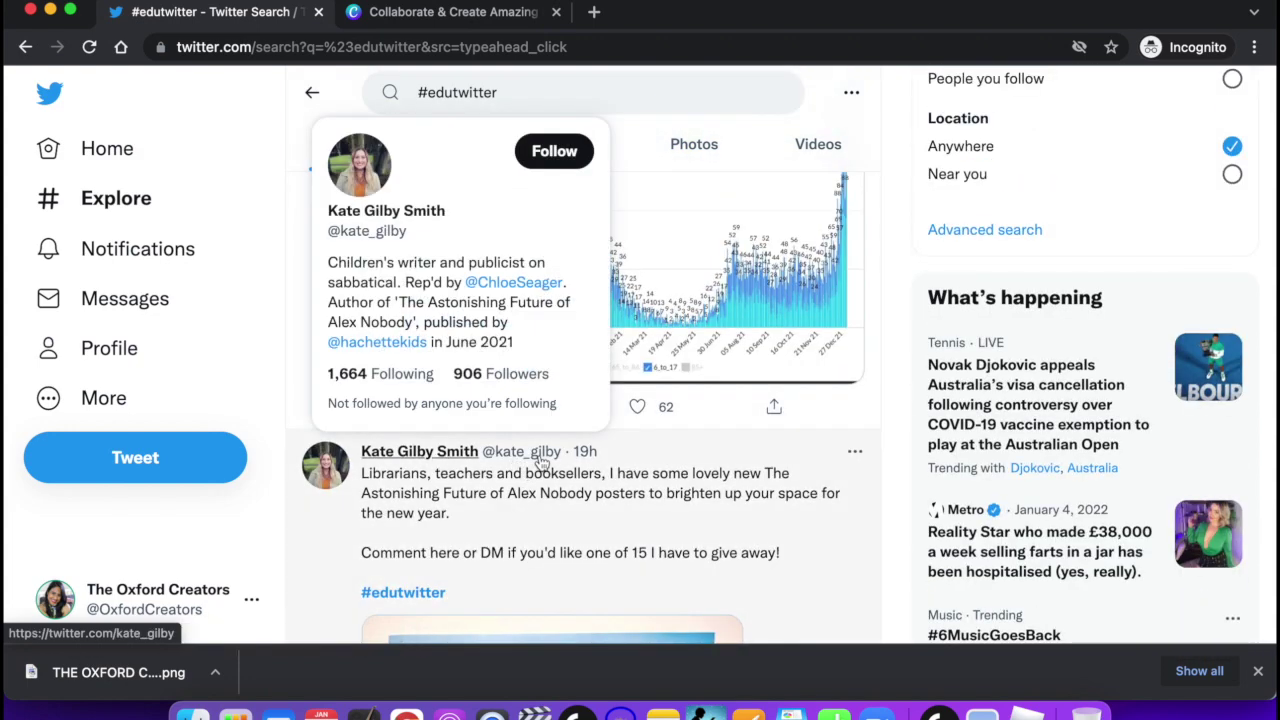
pyautogui.scroll(-6, 541, 458)
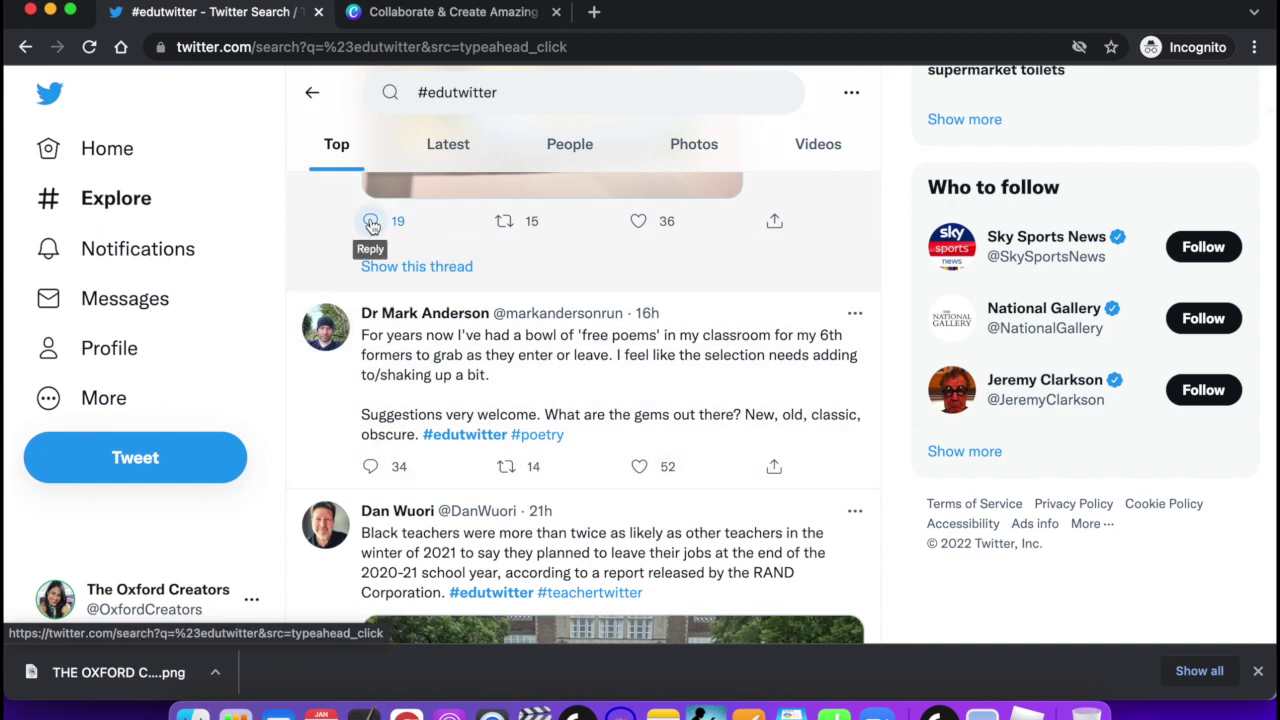
pyautogui.click(371, 222)
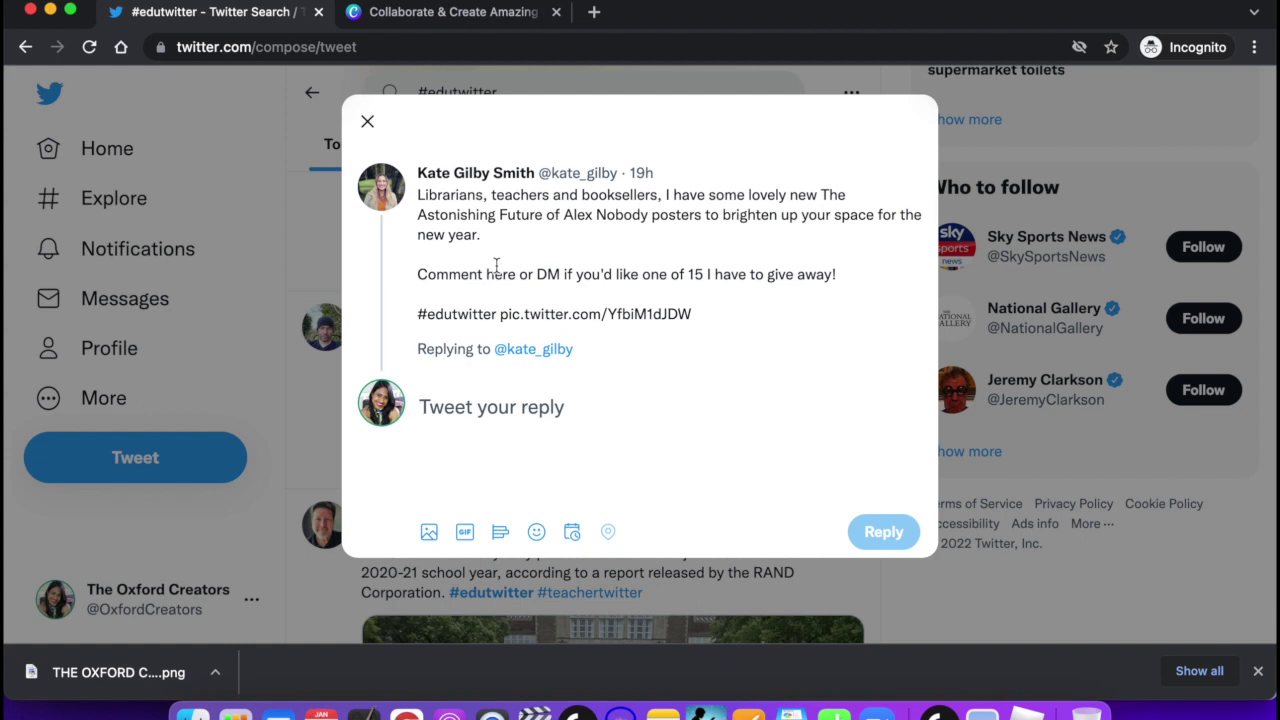
pyautogui.write('Hey bcfd vfvf')
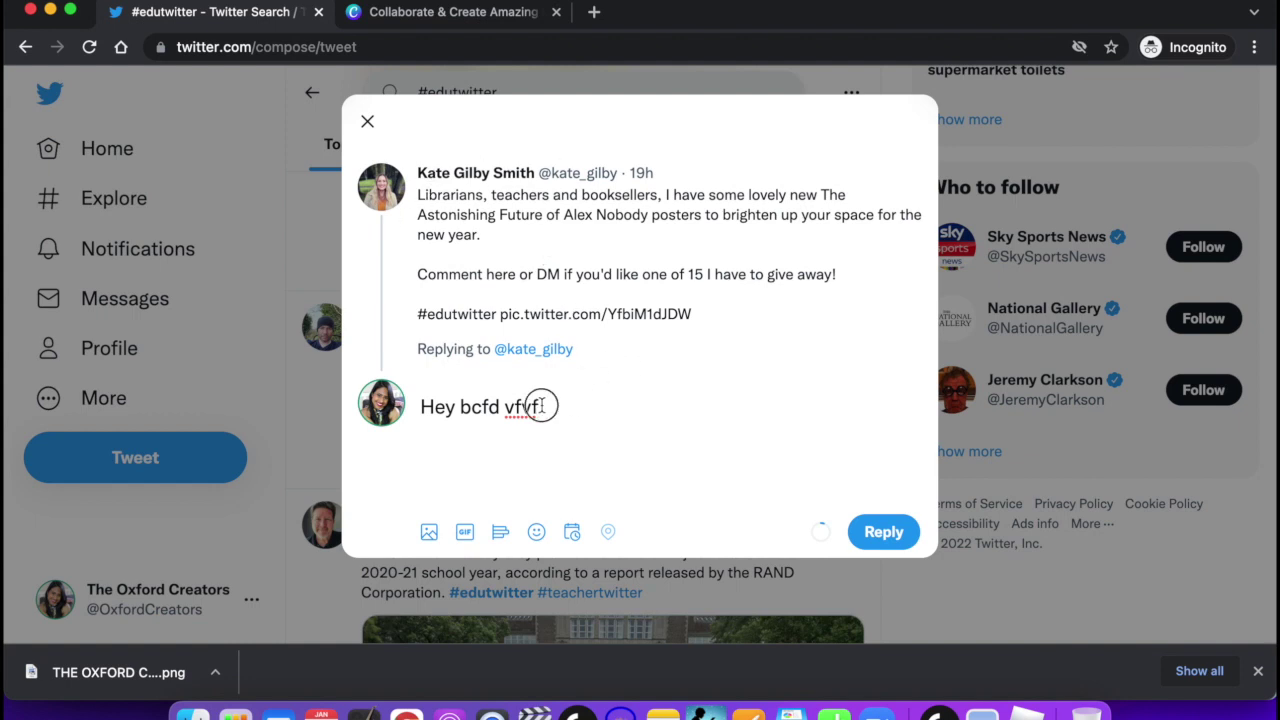
pyautogui.moveTo(541, 406); pyautogui.dragTo(428, 405)
pyautogui.press('BackSpace')
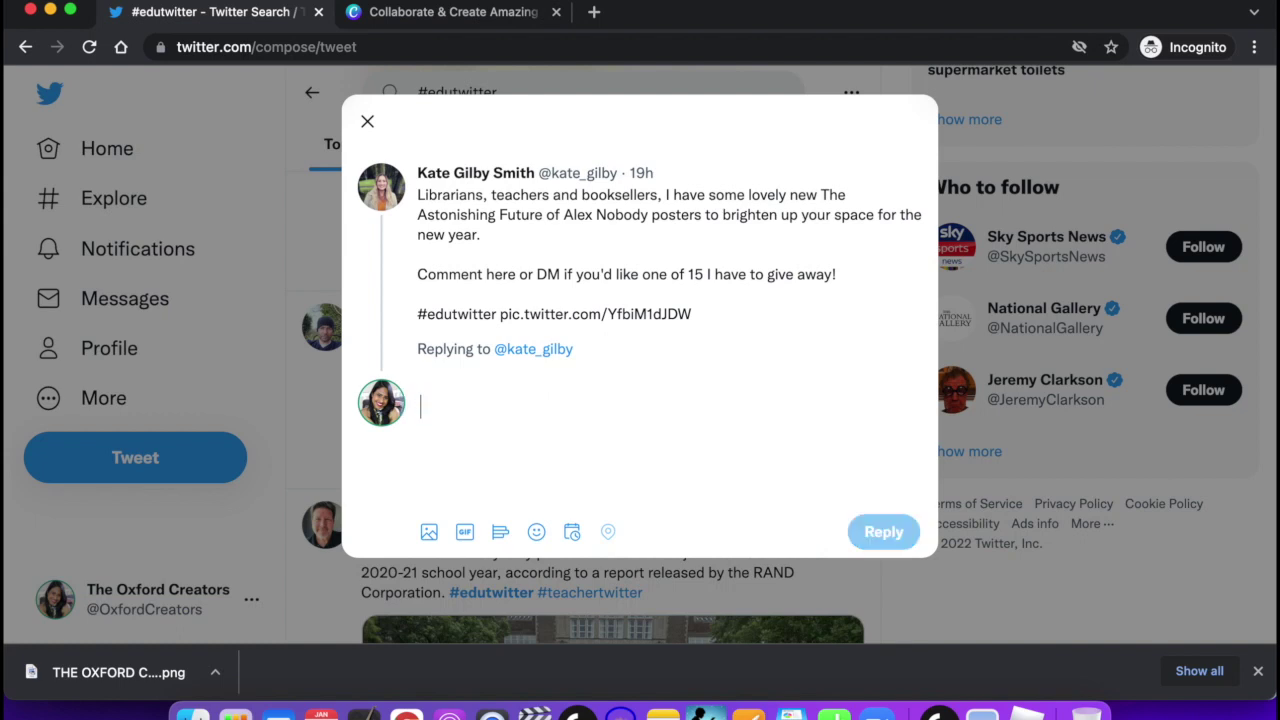
pyautogui.click(369, 122)
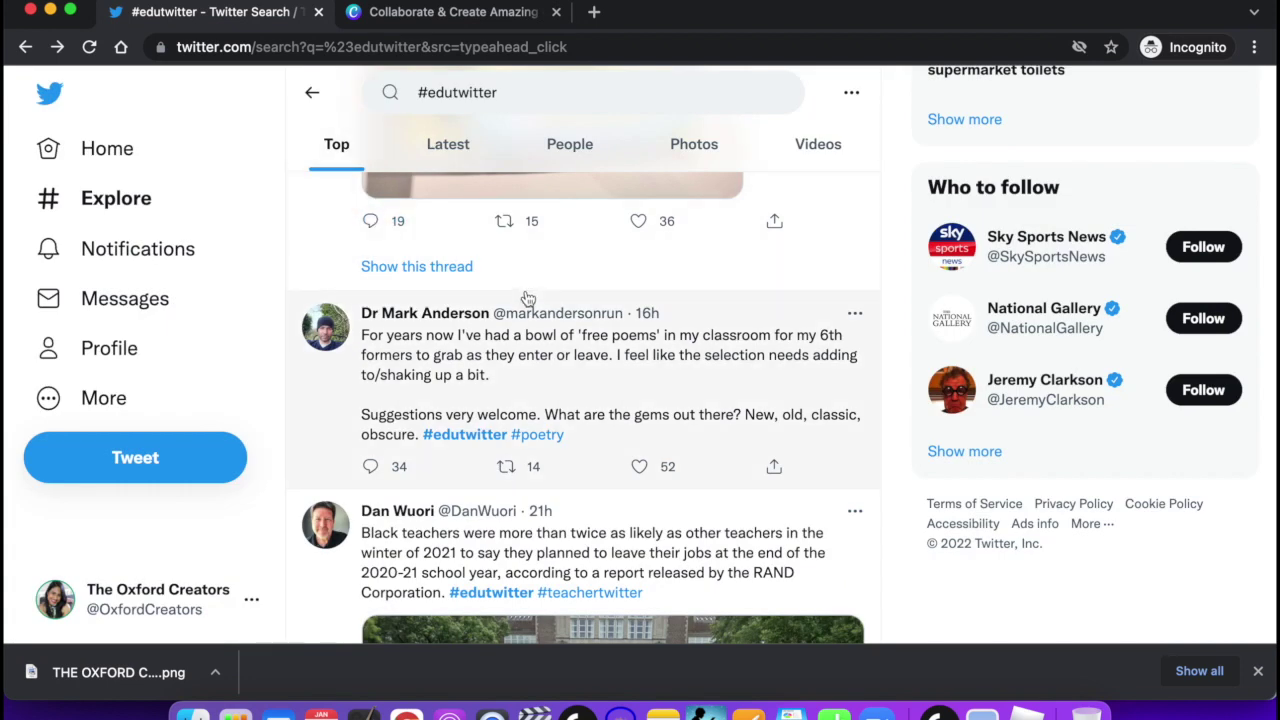
# Replace the #edutwitter search term with #motivationalquote and run the search.
pyautogui.scroll(15, 528, 297)
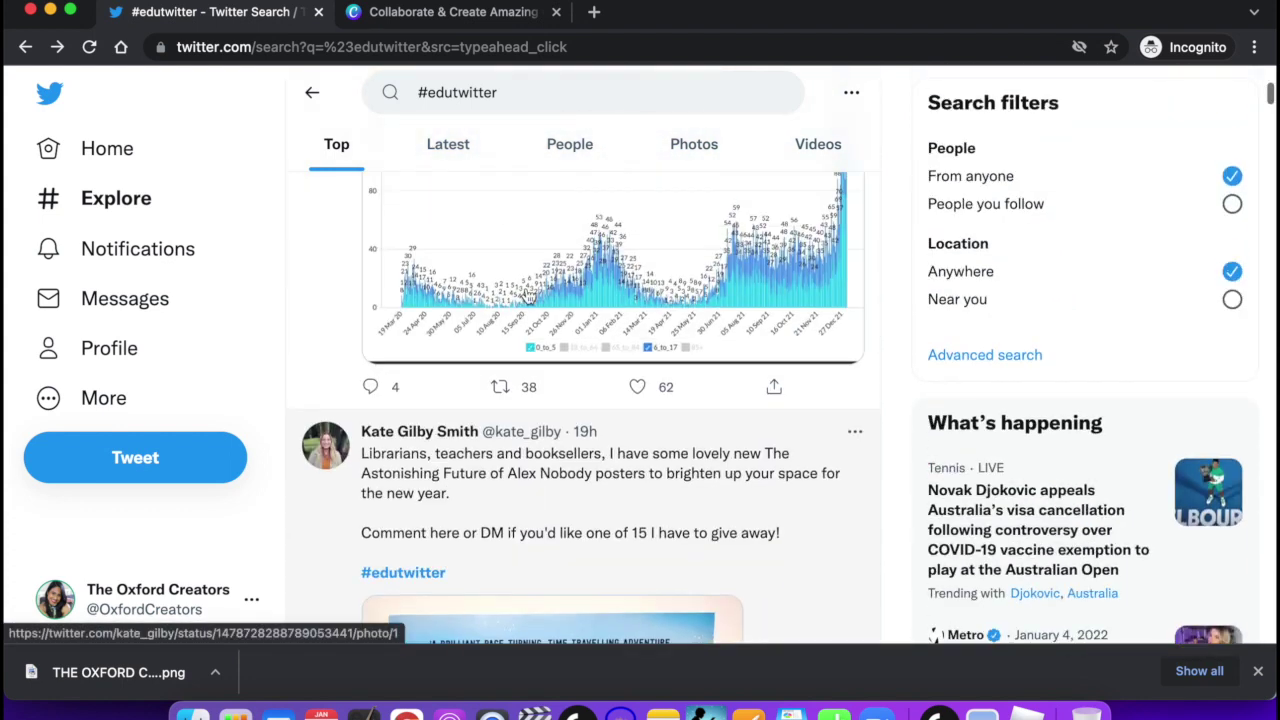
pyautogui.scroll(-5, 528, 297)
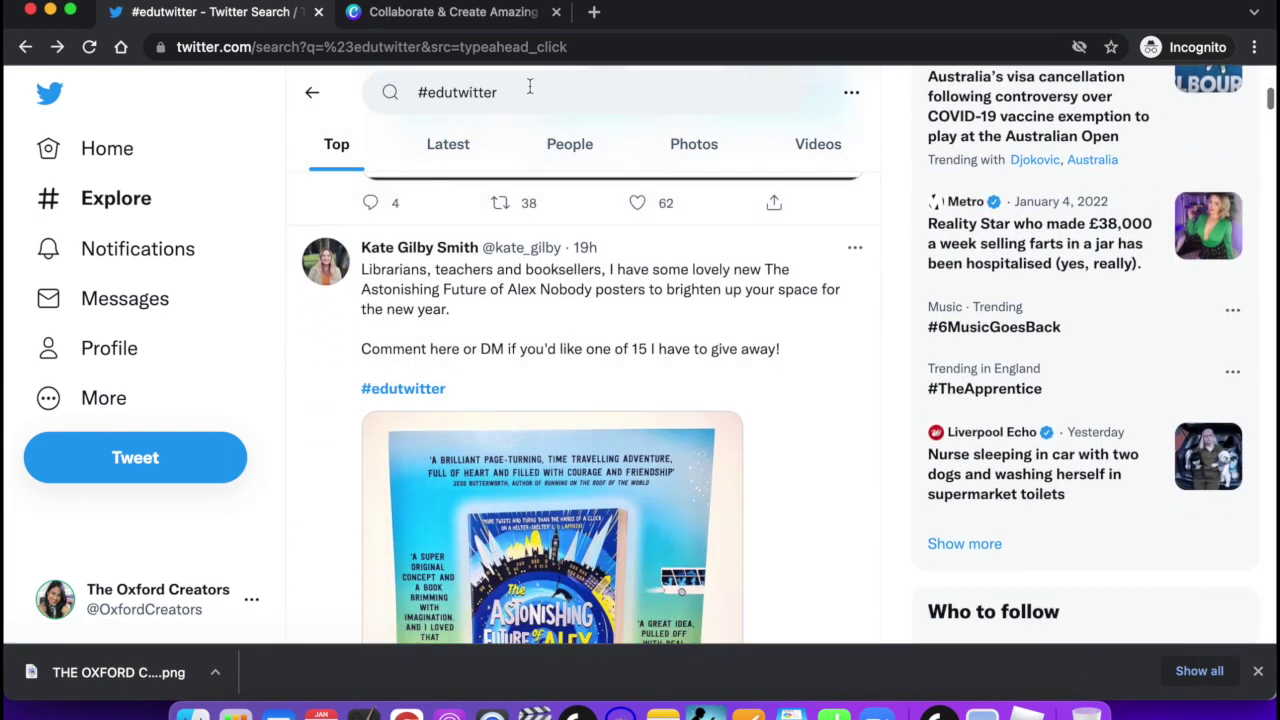
pyautogui.click(530, 90)
pyautogui.moveTo(517, 93); pyautogui.dragTo(433, 93)
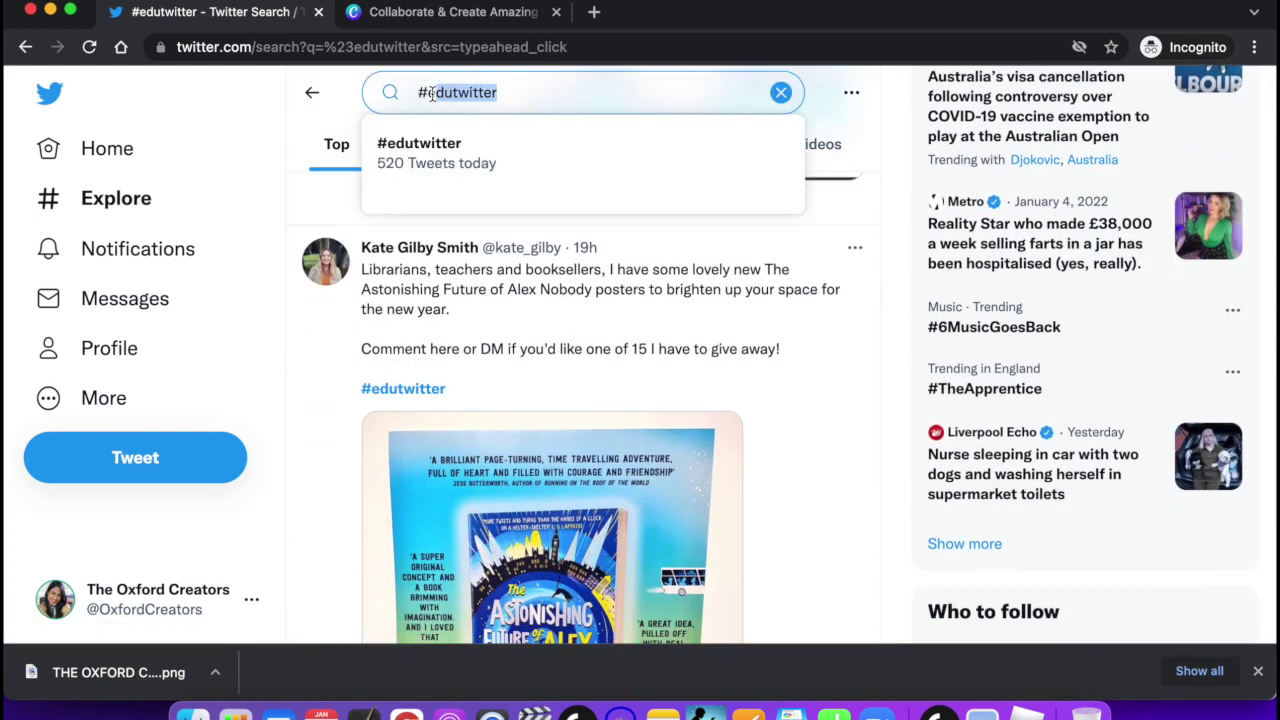
pyautogui.press('BackSpace')
pyautogui.write('motivational')
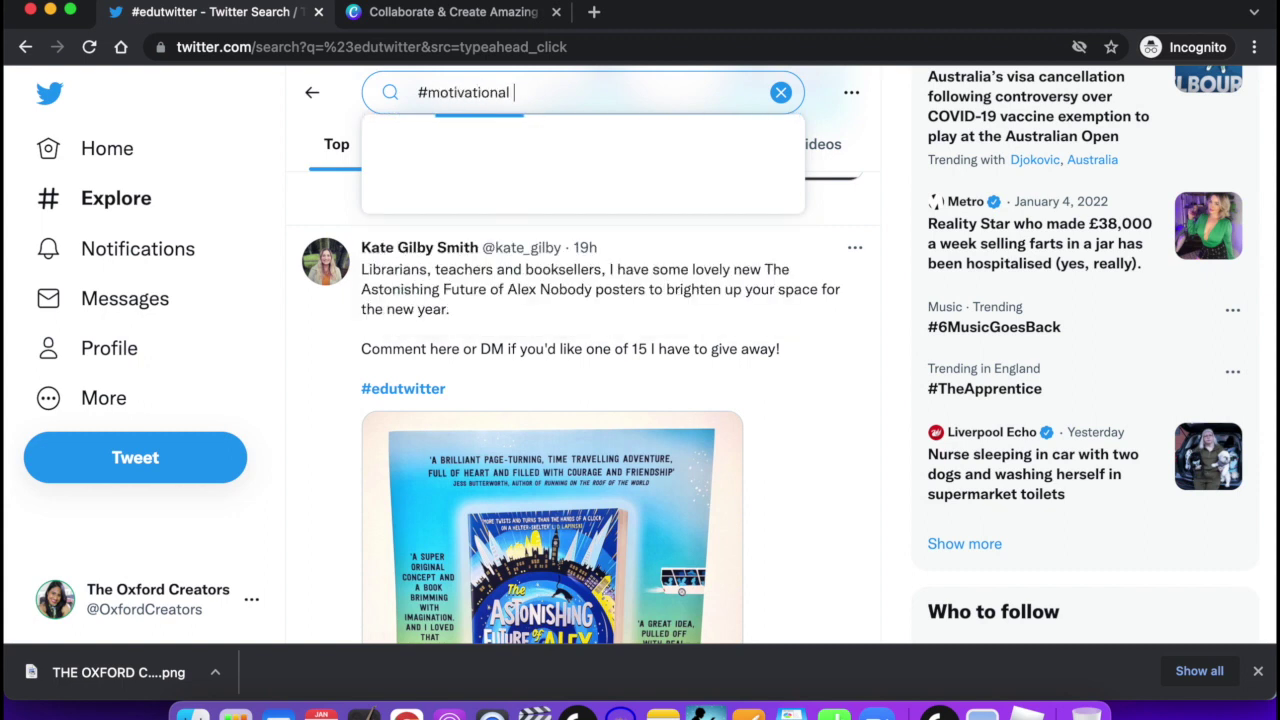
pyautogui.write('quote')
pyautogui.press('Return')
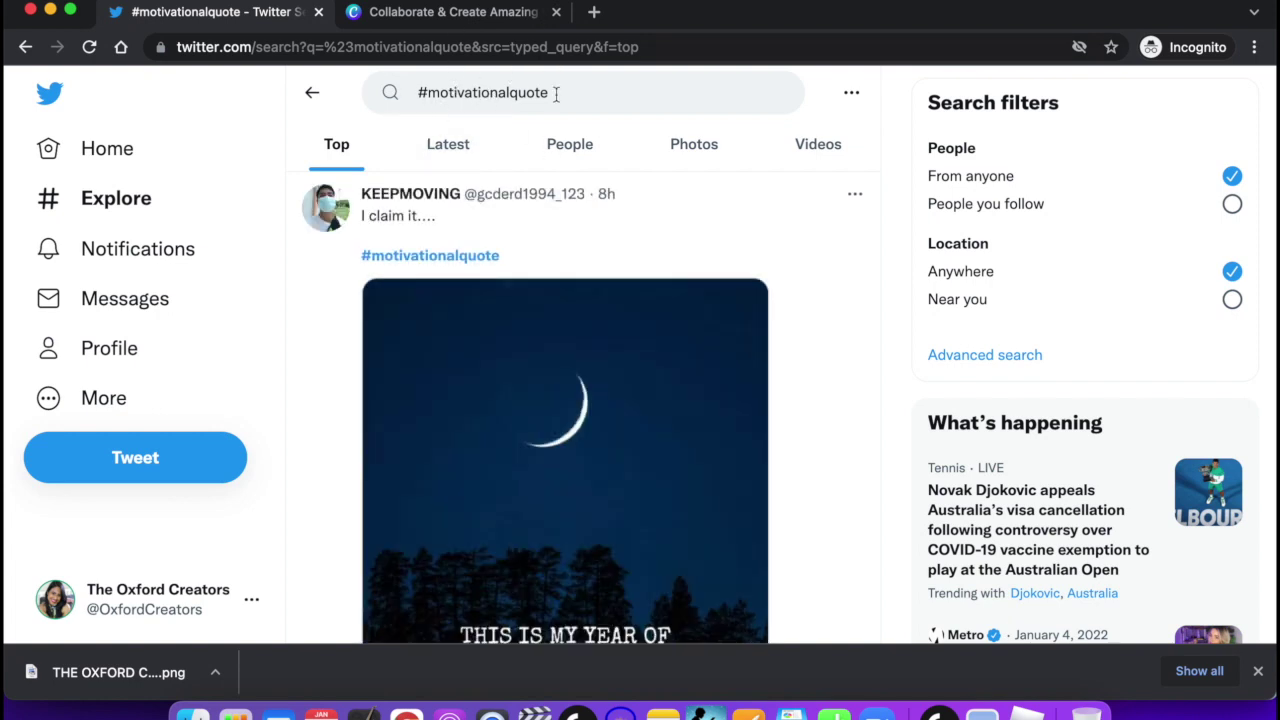
# Scroll to the mountain-image 'The Past Is Your Lesson' tweet and open its Retweet/Quote Tweet menu.
pyautogui.scroll(-2, 583, 200)
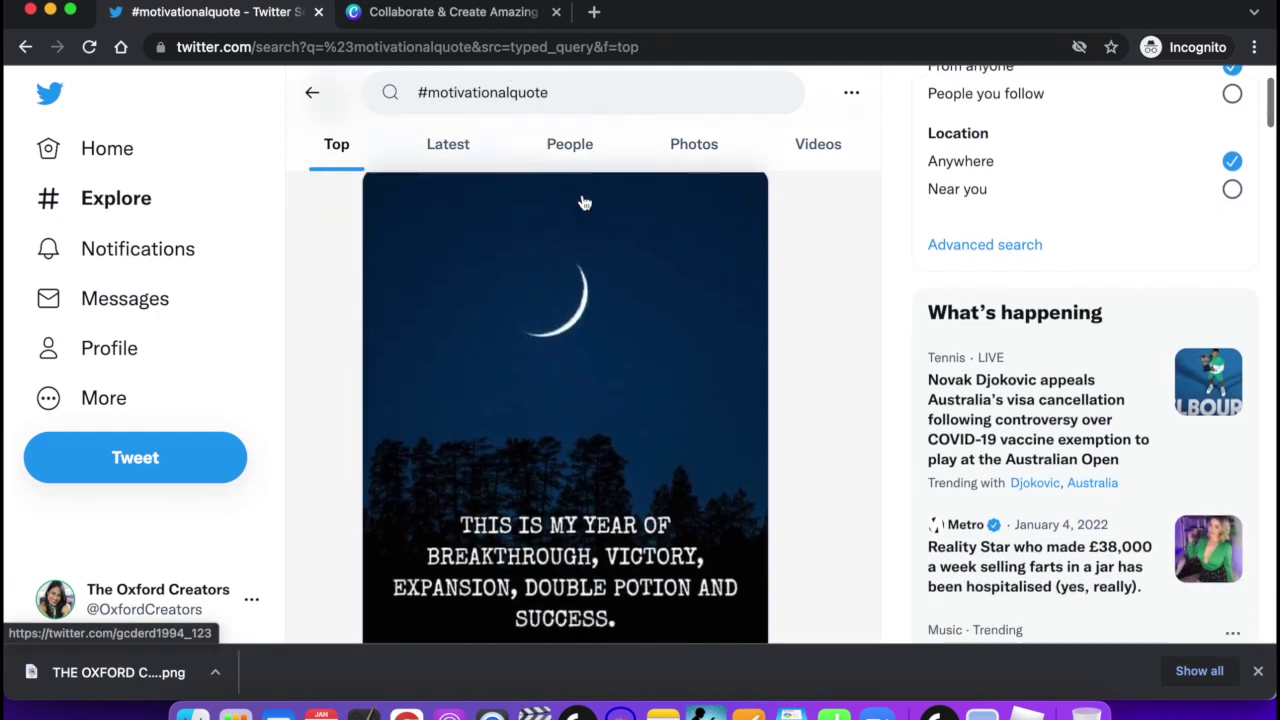
pyautogui.scroll(-2, 583, 203)
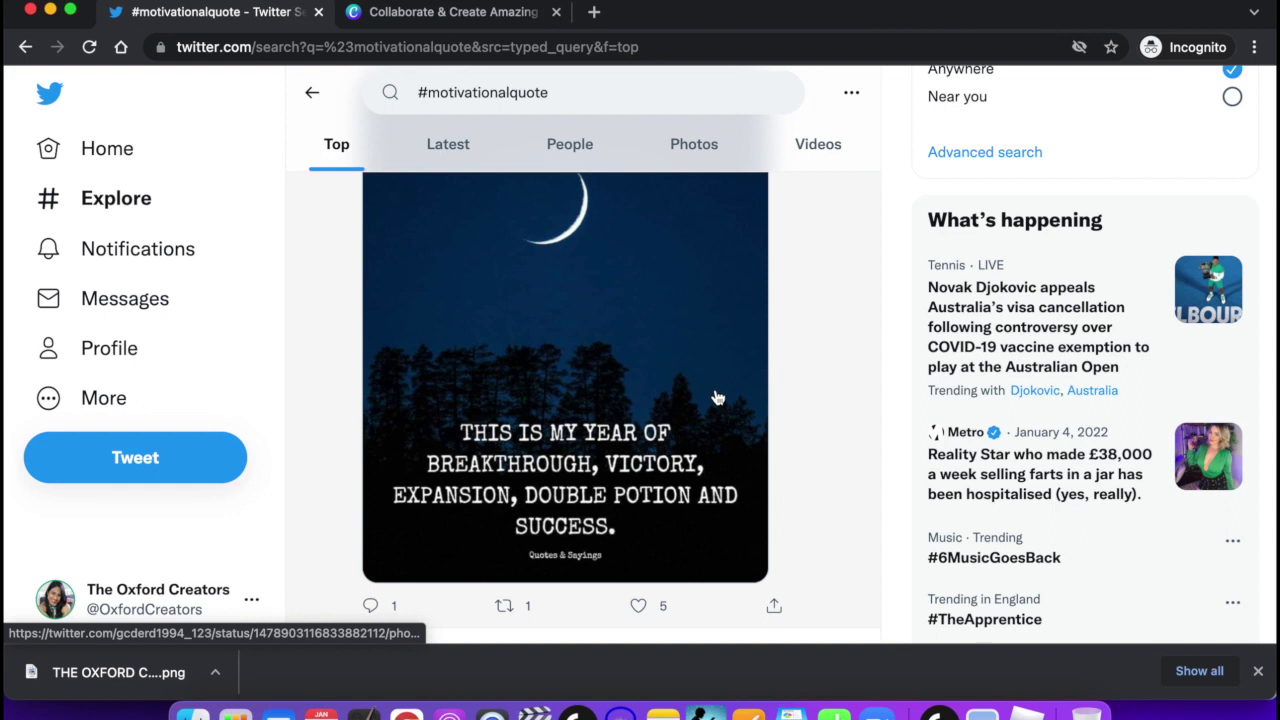
pyautogui.scroll(5, 493, 315)
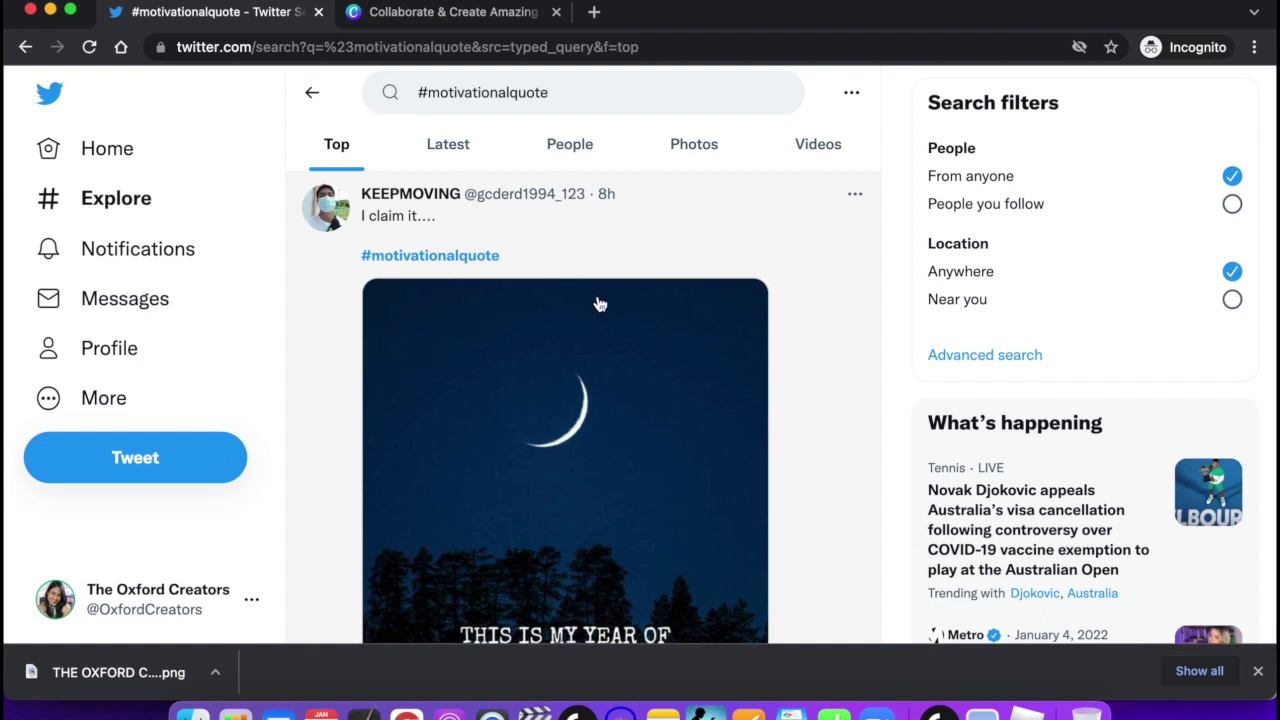
pyautogui.scroll(-5, 594, 297)
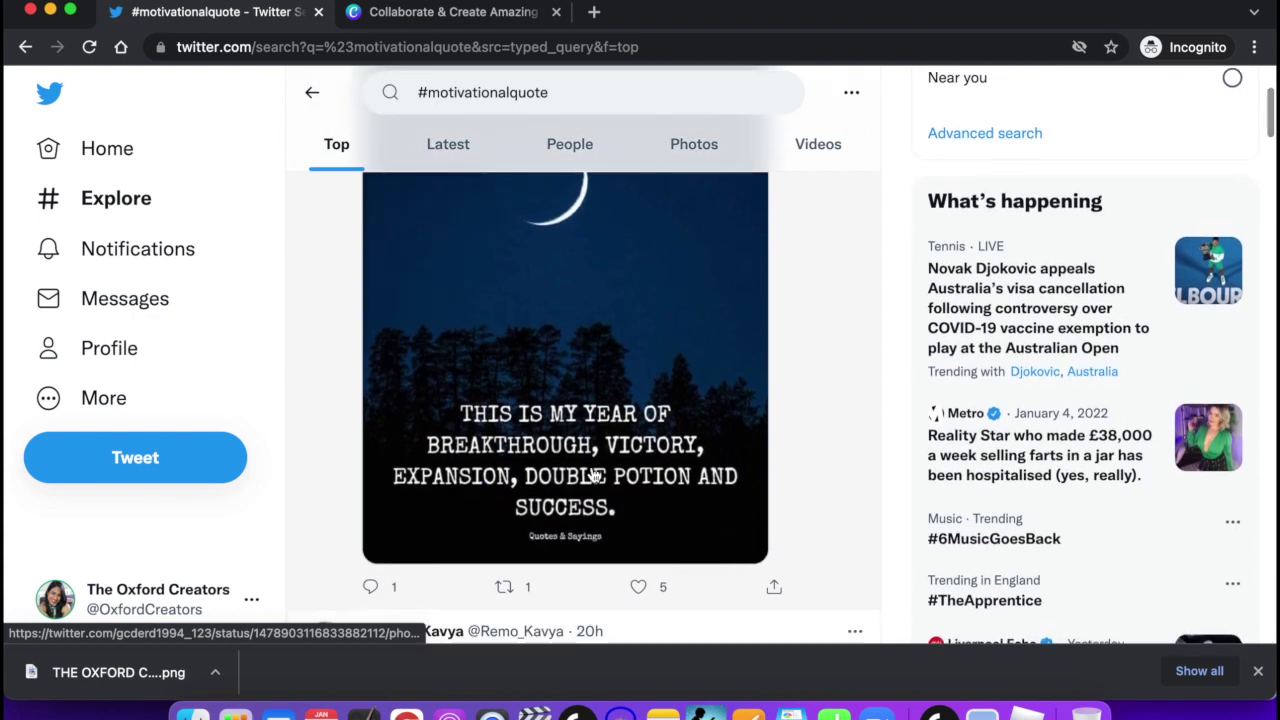
pyautogui.scroll(-8, 591, 471)
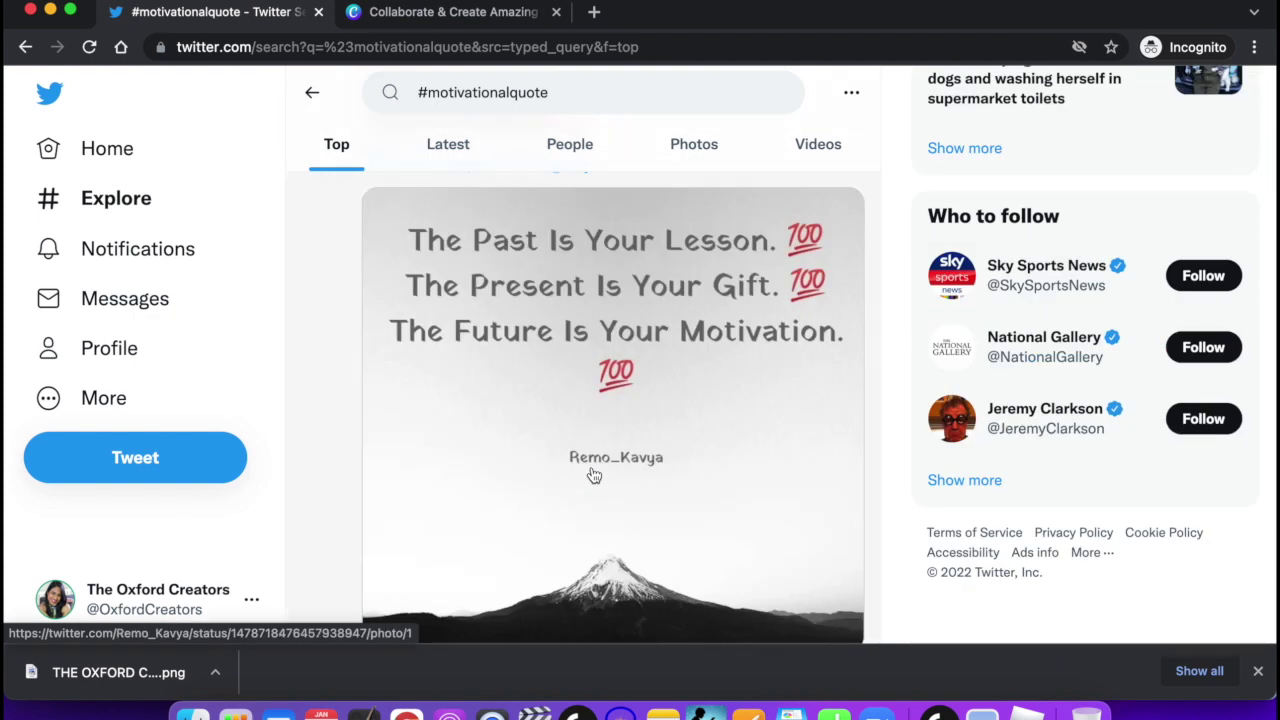
pyautogui.scroll(-3, 594, 475)
pyautogui.scroll(4, 594, 475)
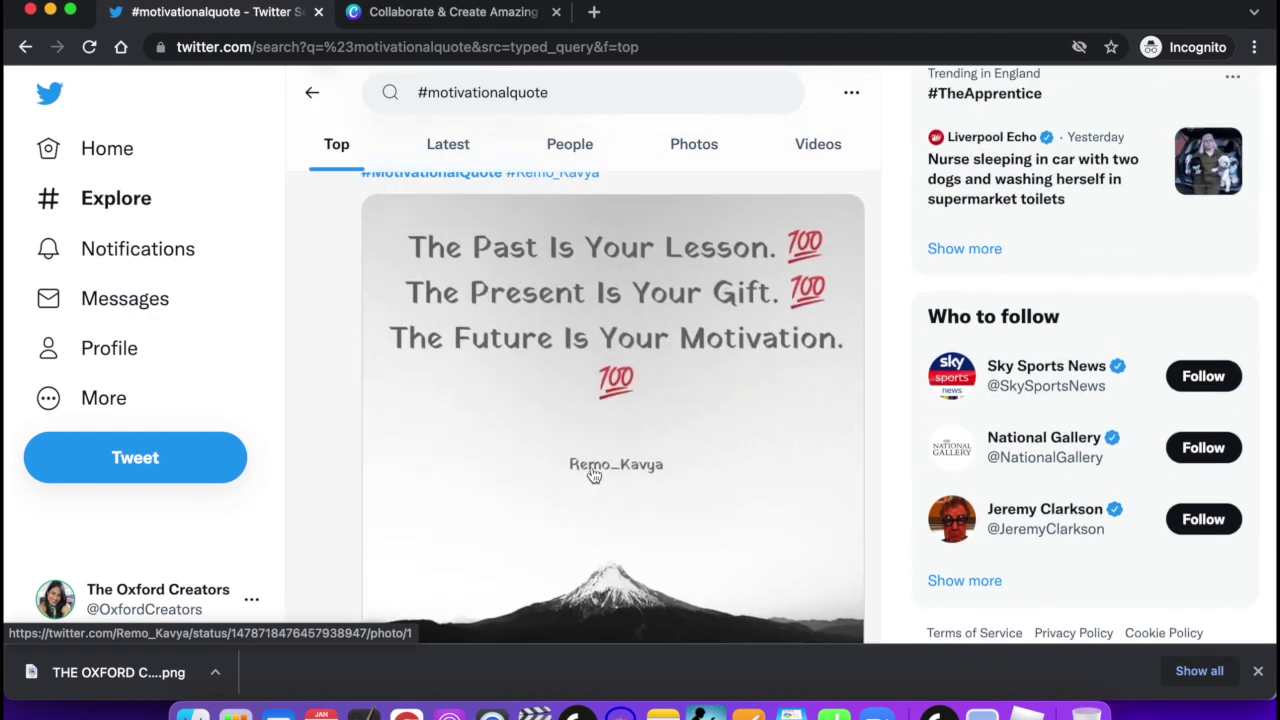
pyautogui.scroll(4, 594, 475)
pyautogui.scroll(-3, 594, 475)
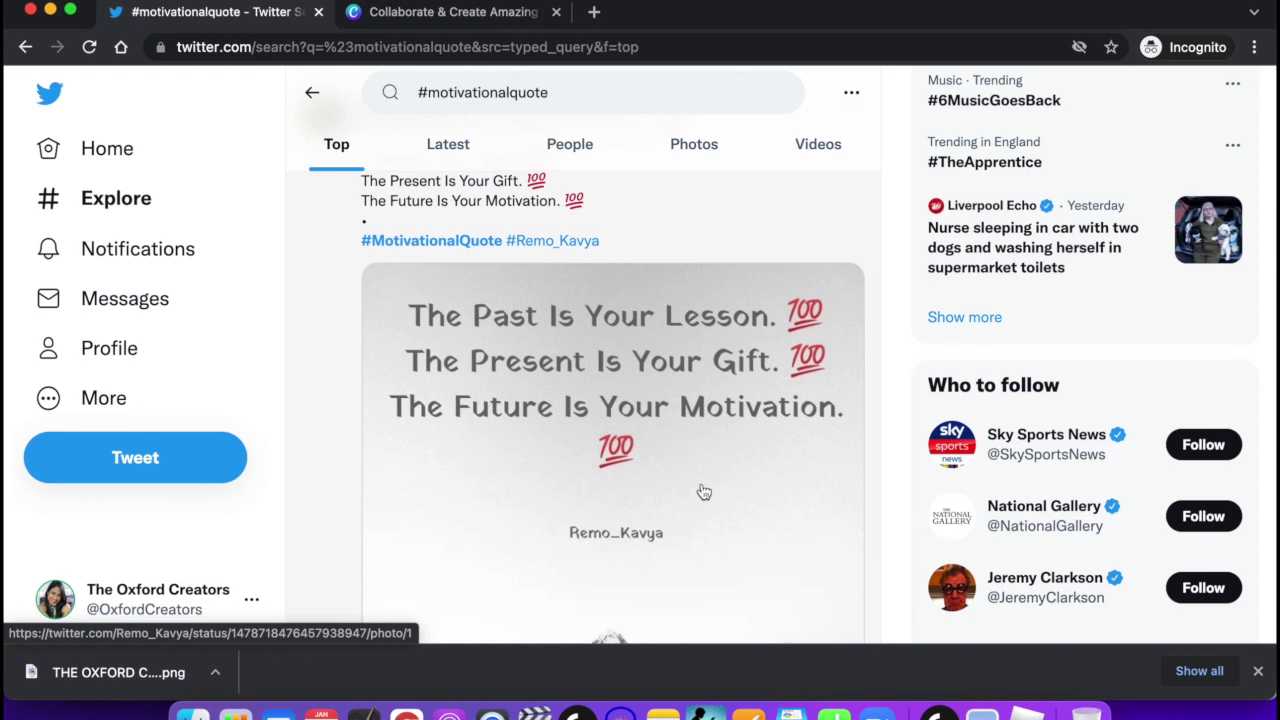
pyautogui.scroll(-5, 704, 492)
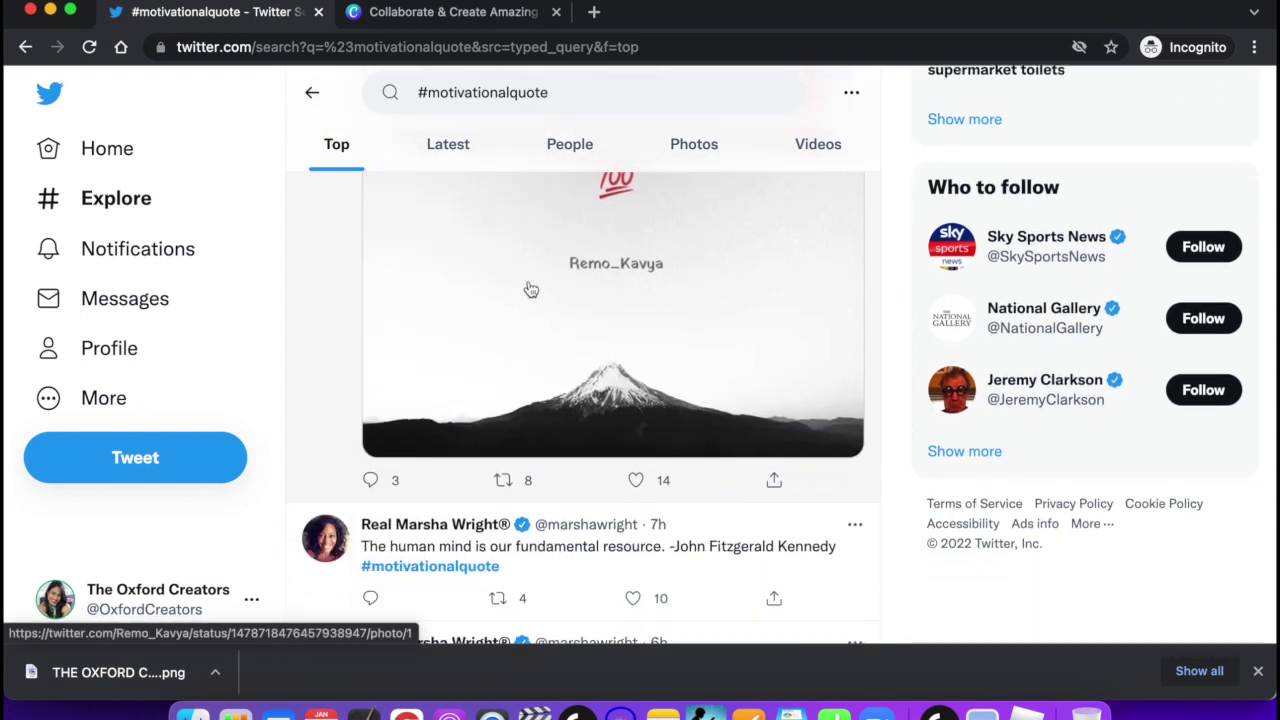
pyautogui.scroll(-2, 531, 290)
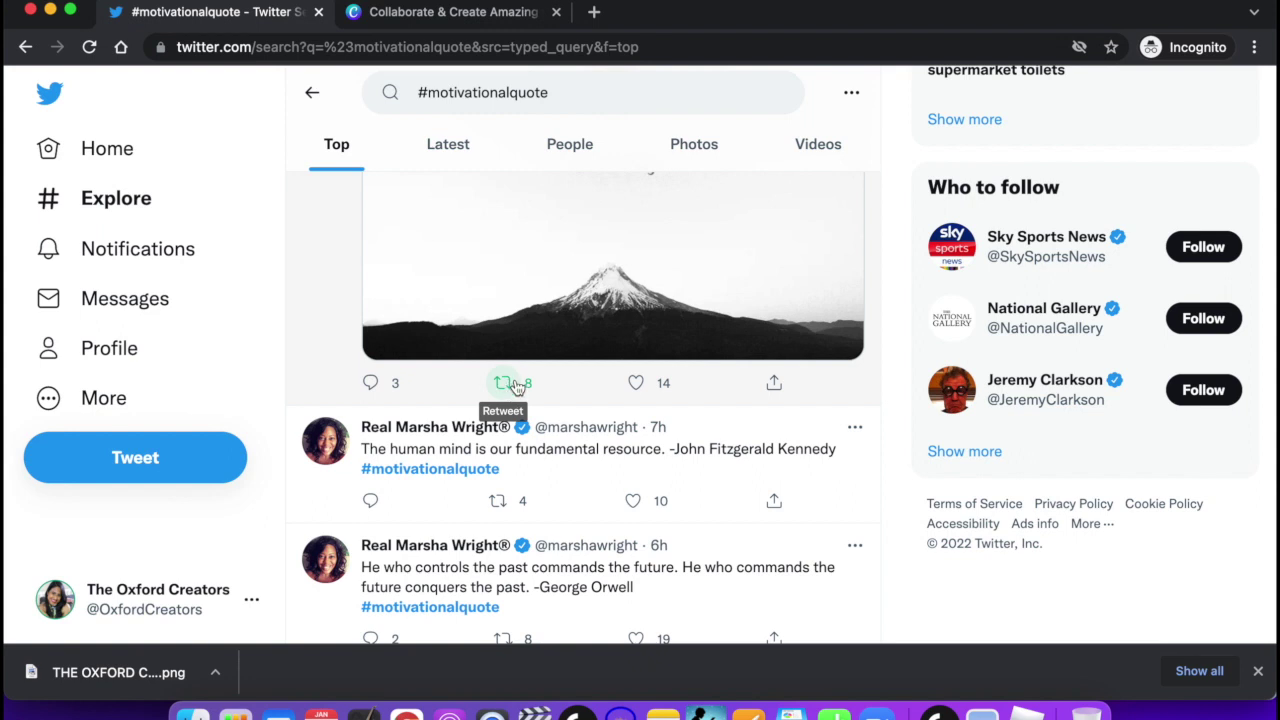
pyautogui.click(510, 387)
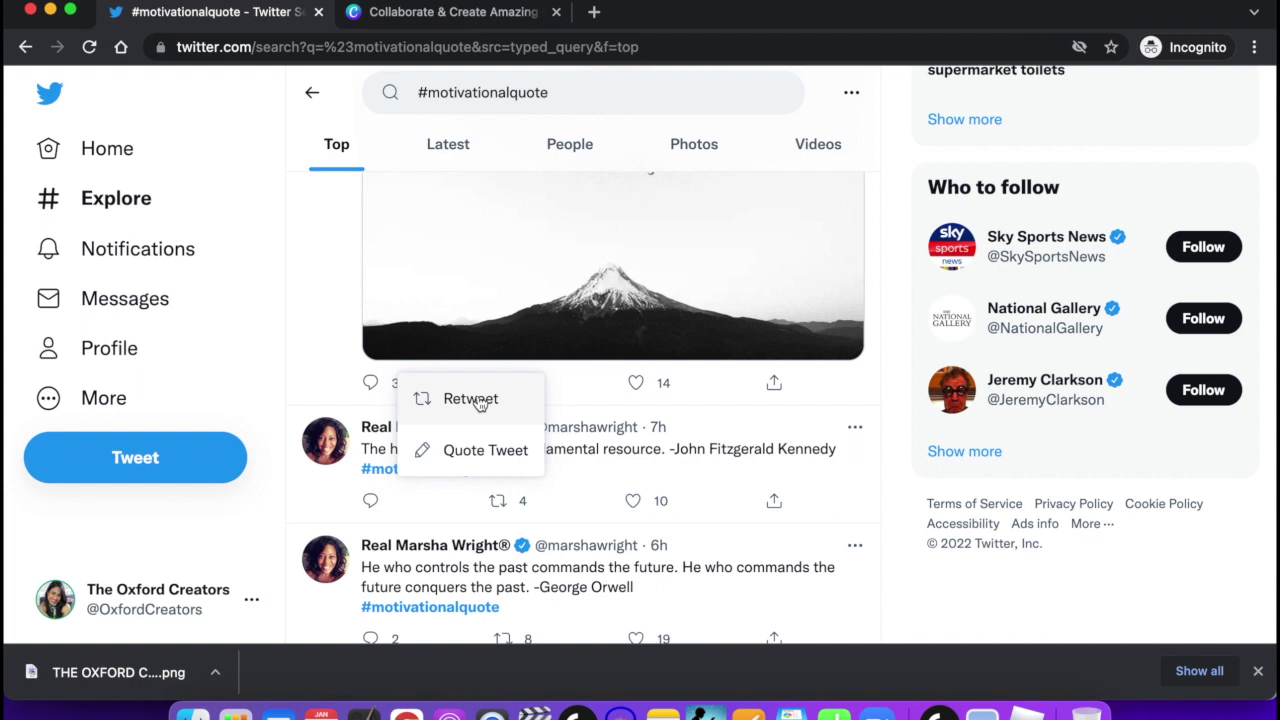
# Draft a 'Love this quote!' quote tweet of the motivational quote, then discard it.
pyautogui.click(469, 455)
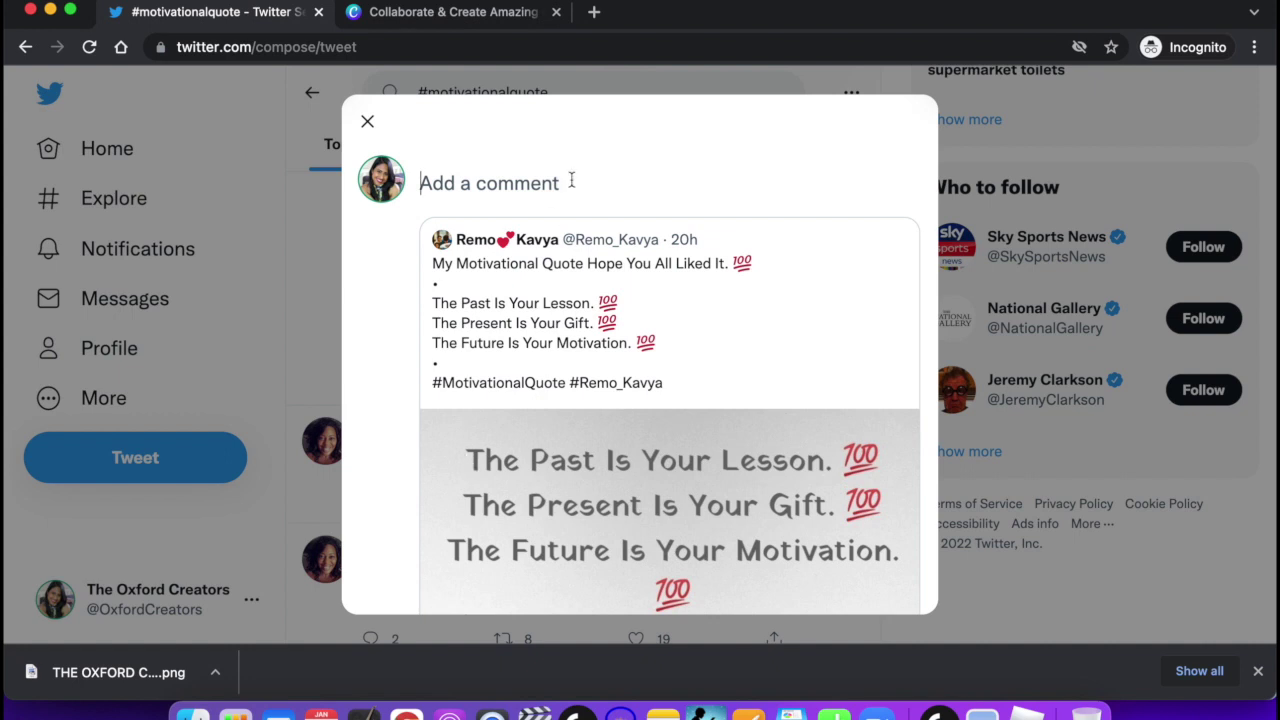
pyautogui.write('Love thu')
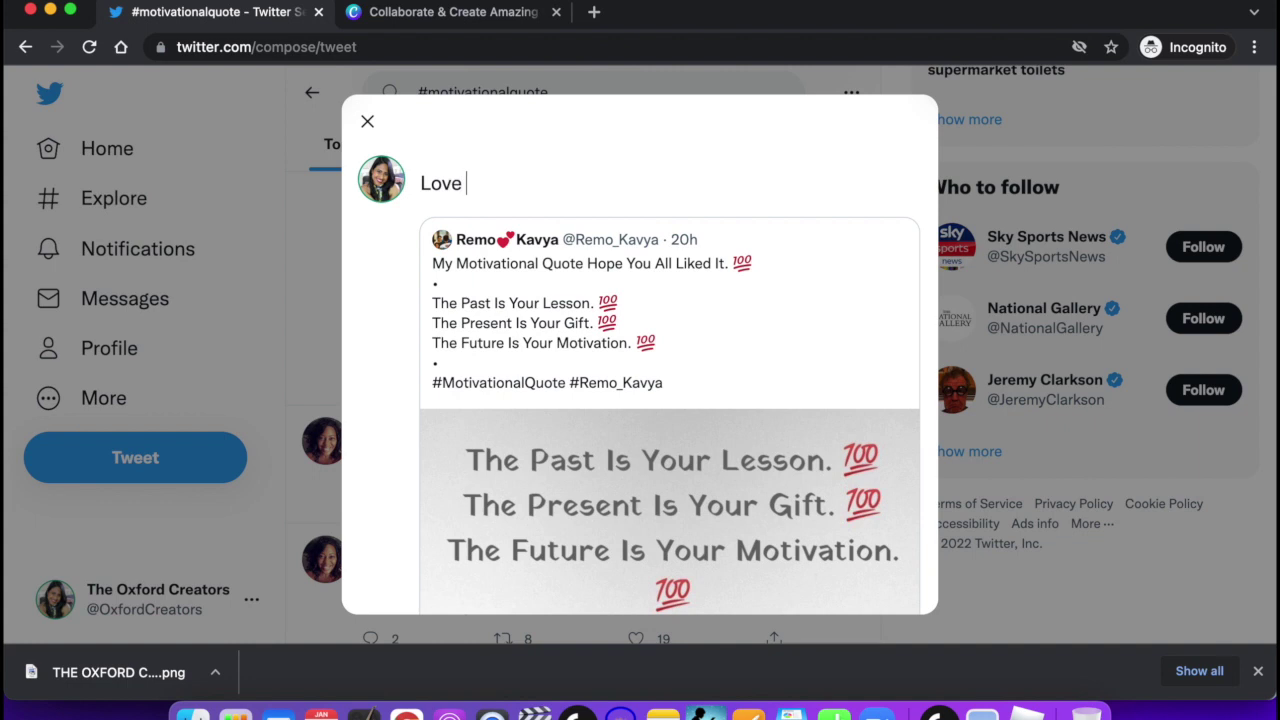
pyautogui.press('BackSpace')
pyautogui.write('is quite')
pyautogui.press('BackSpace')
pyautogui.press('BackSpace')
pyautogui.press('BackSpace')
pyautogui.write('ote!')
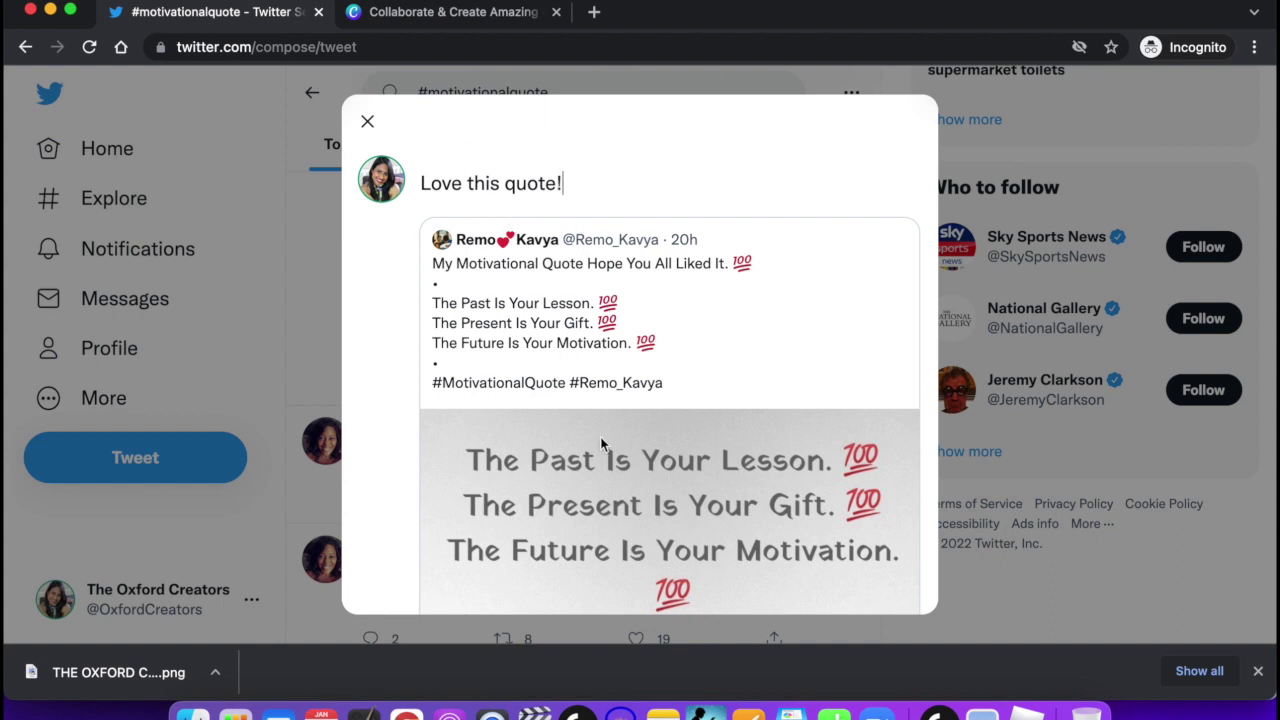
pyautogui.scroll(-3, 592, 468)
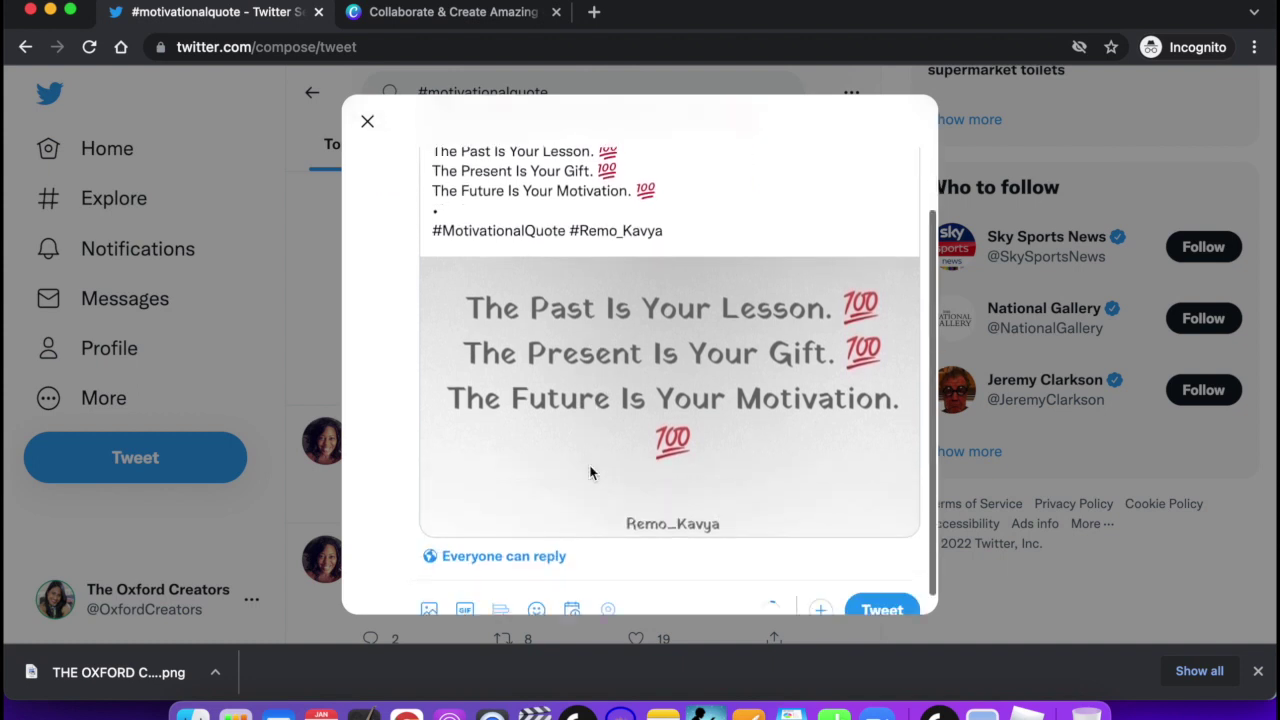
pyautogui.scroll(-1, 590, 472)
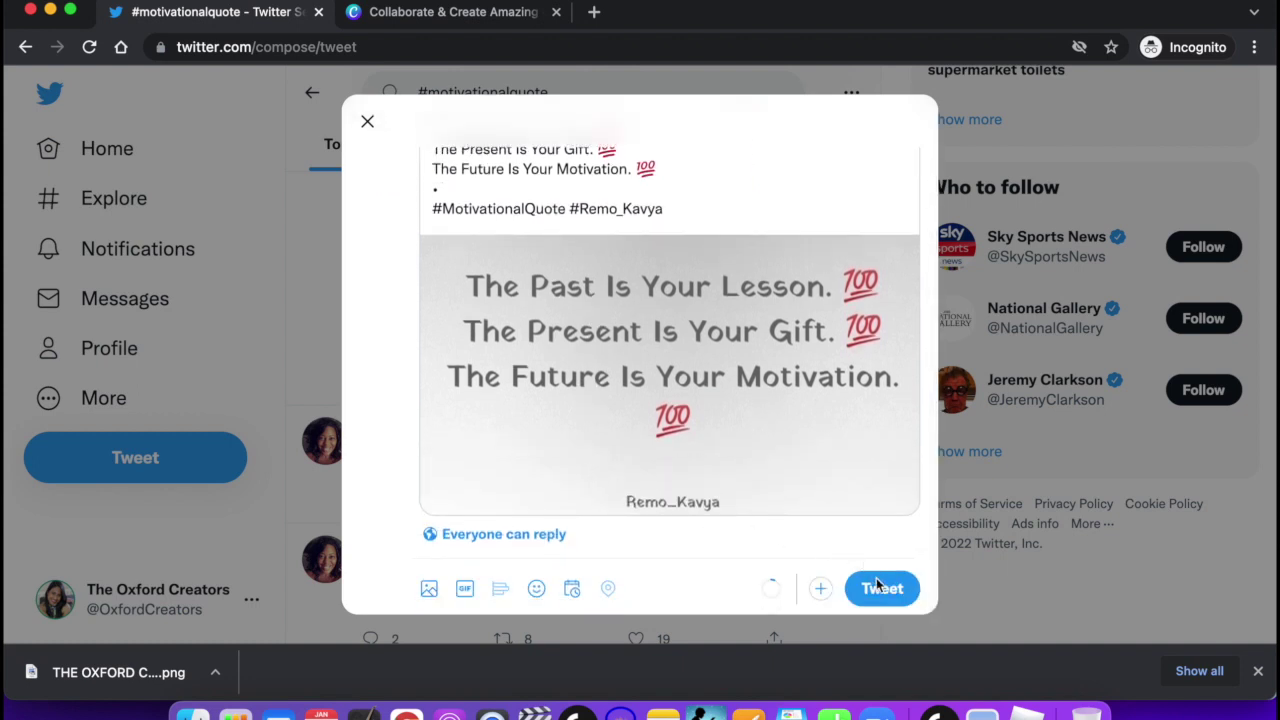
pyautogui.scroll(3, 621, 465)
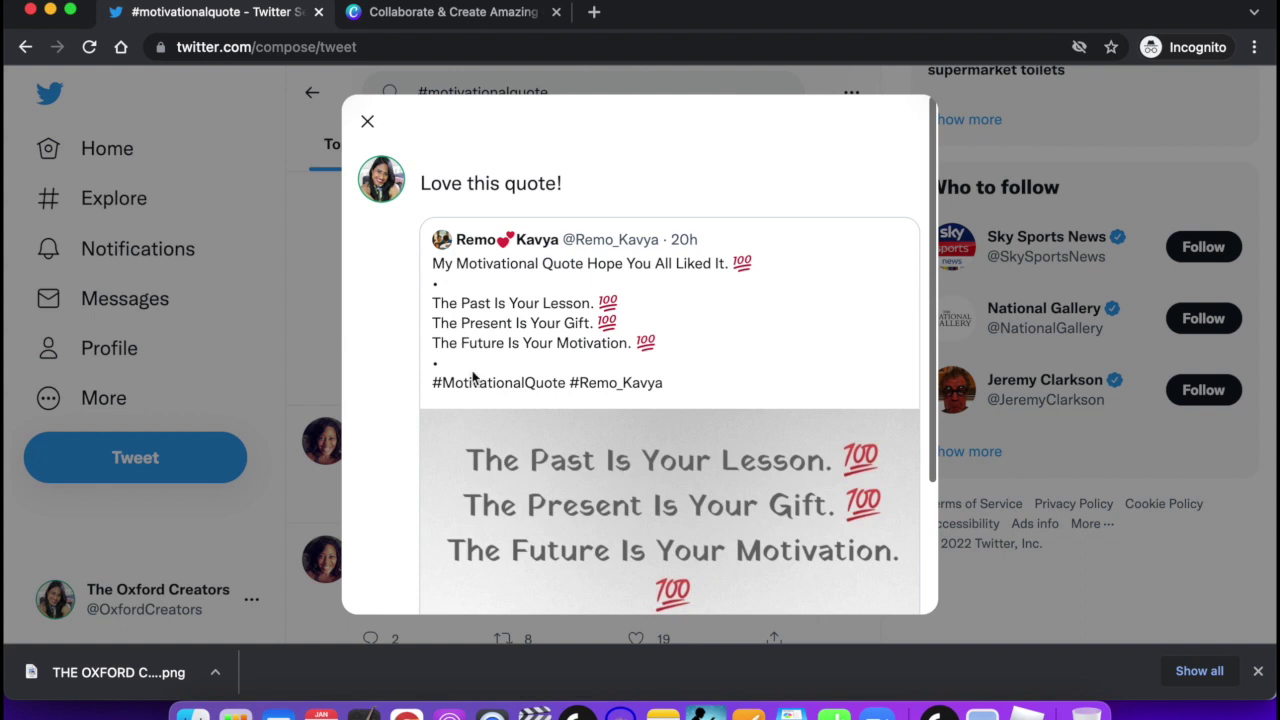
pyautogui.click(369, 121)
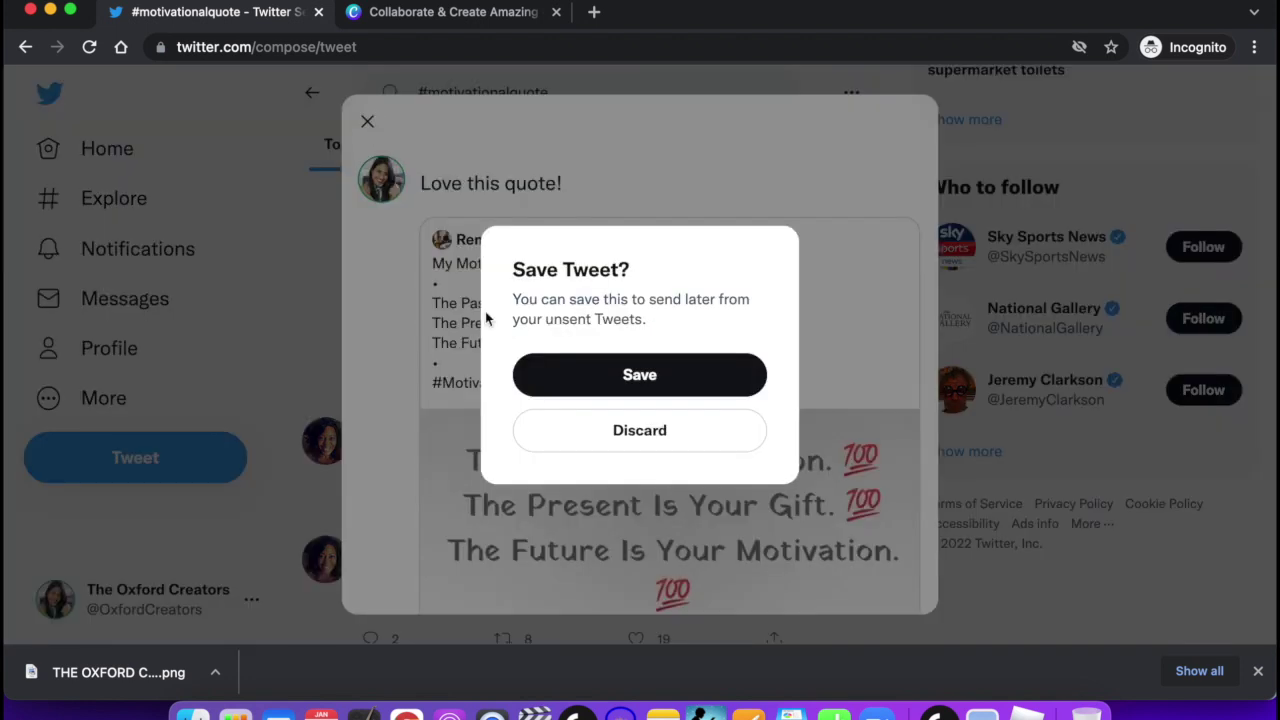
pyautogui.click(622, 432)
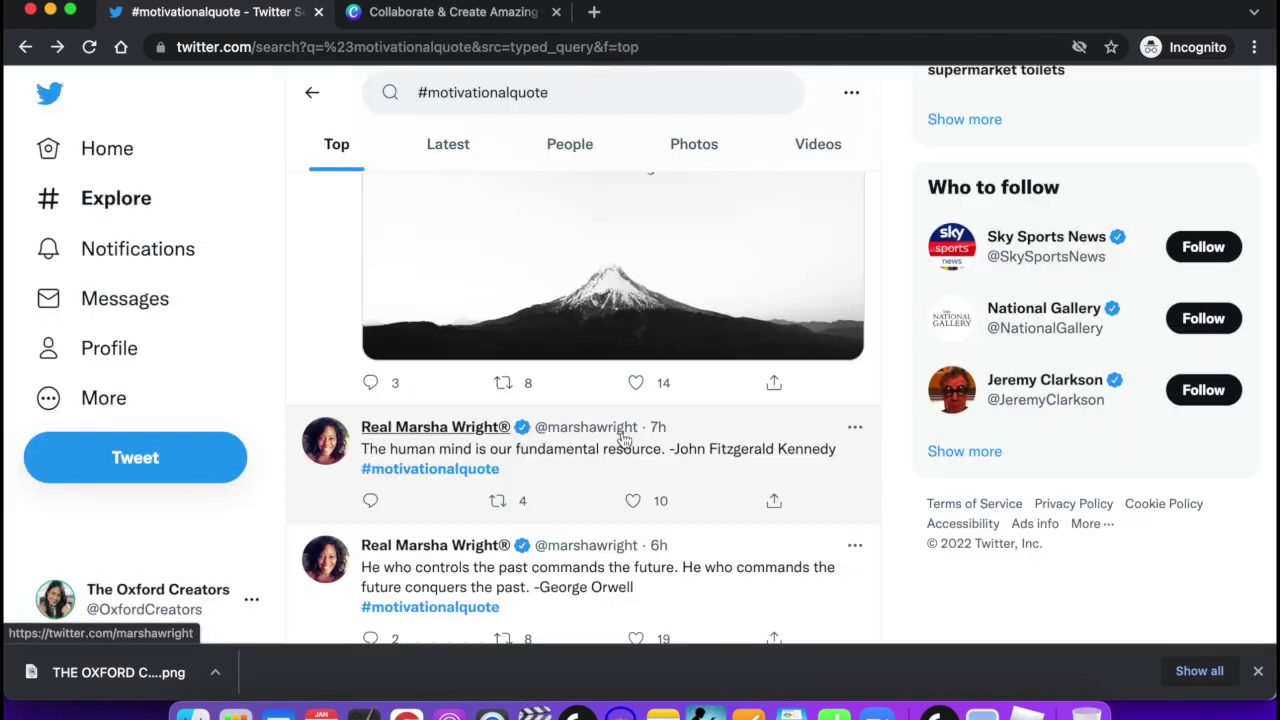
pyautogui.moveTo(440, 427)
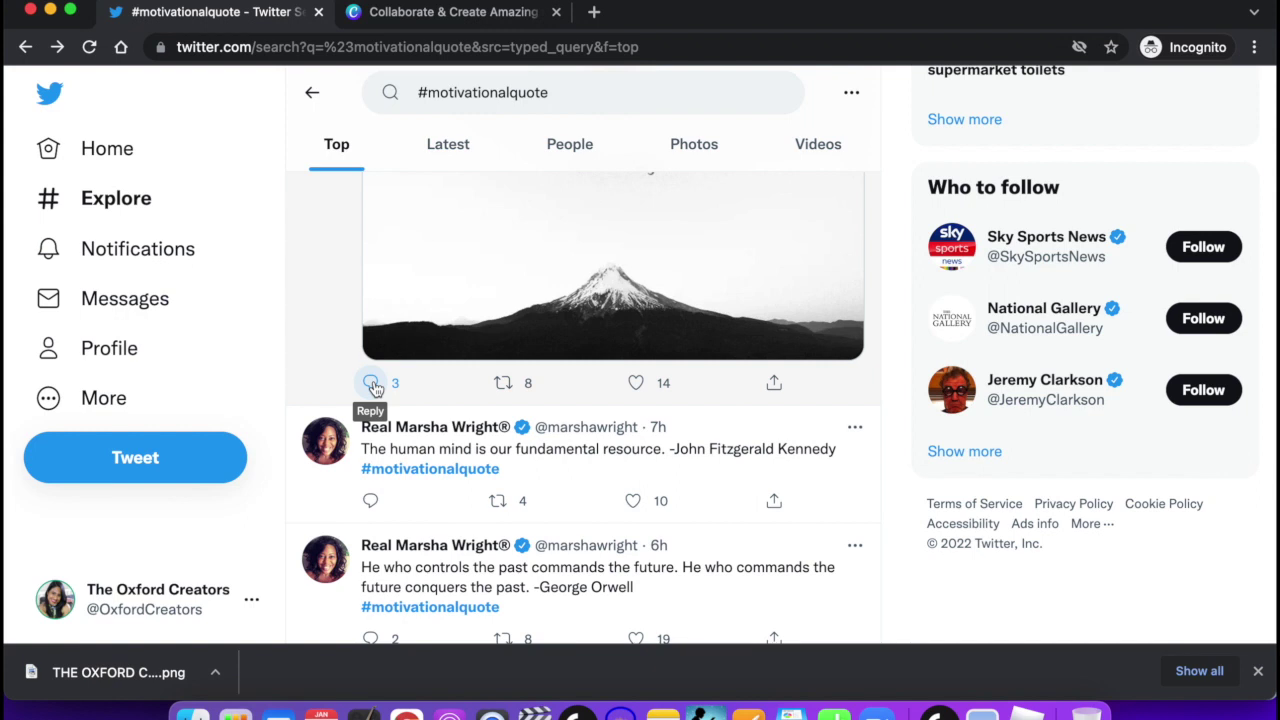
pyautogui.scroll(5, 403, 337)
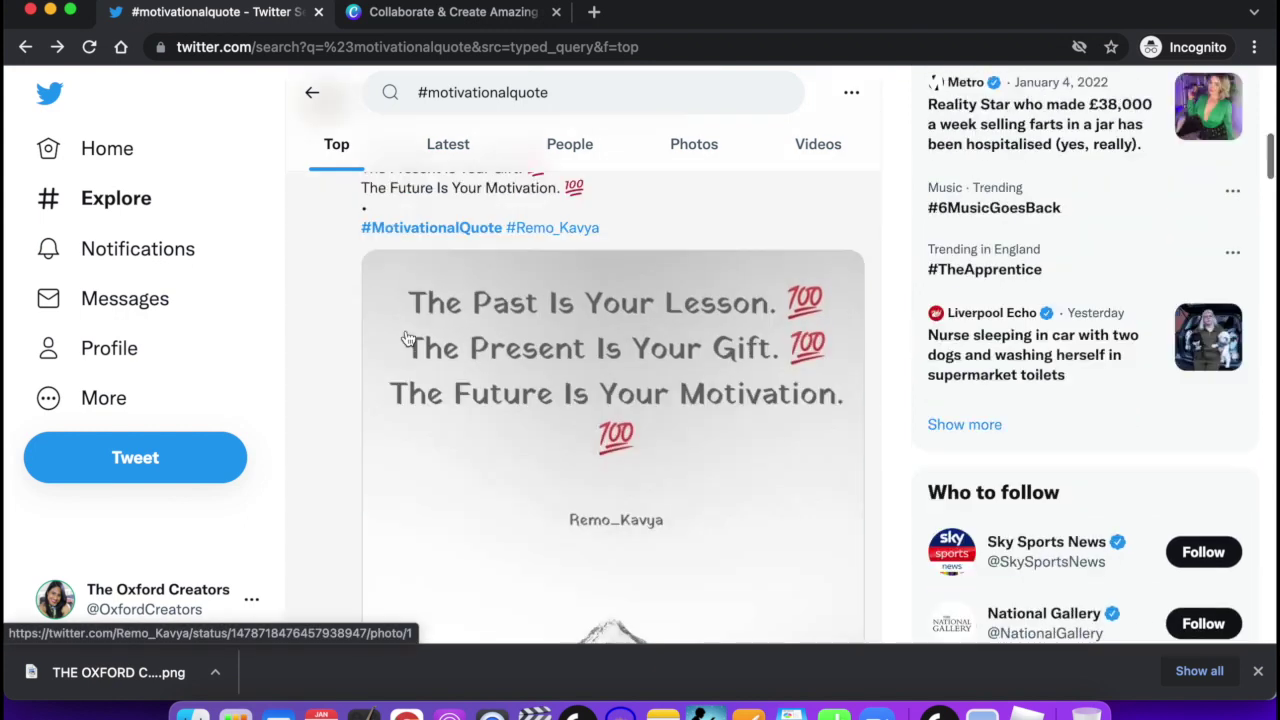
pyautogui.scroll(-3, 477, 260)
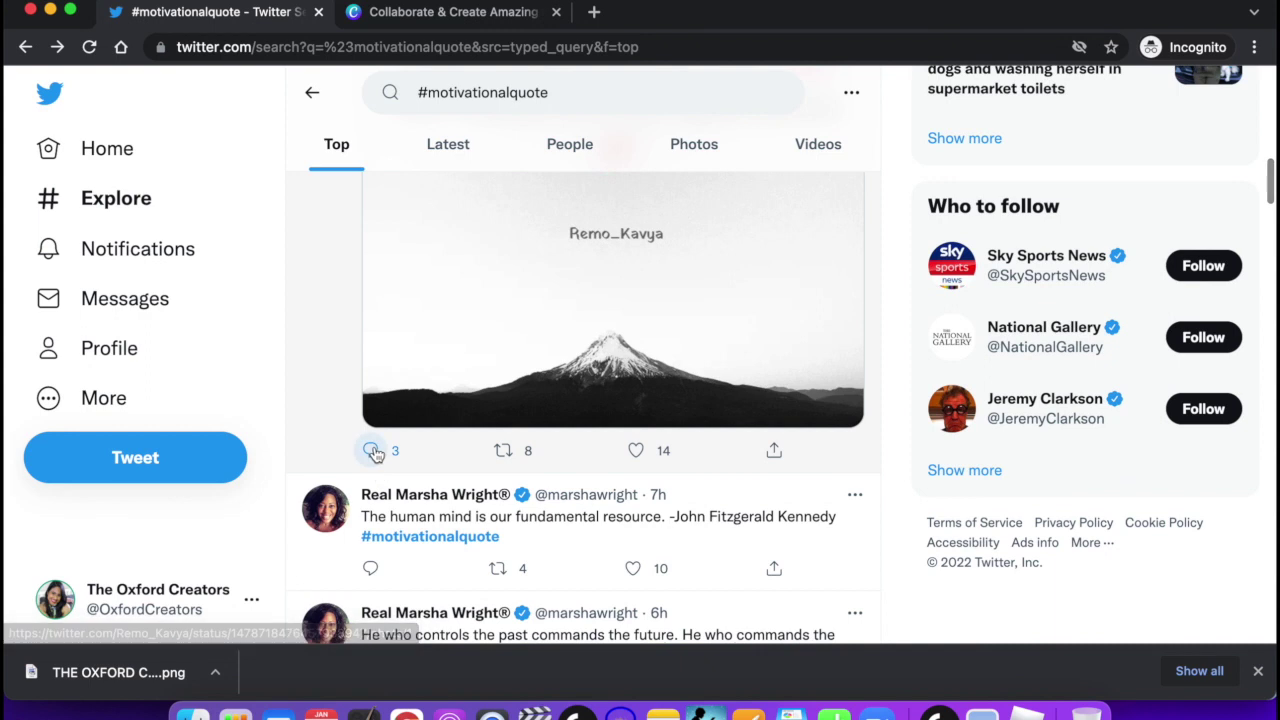
pyautogui.click(372, 451)
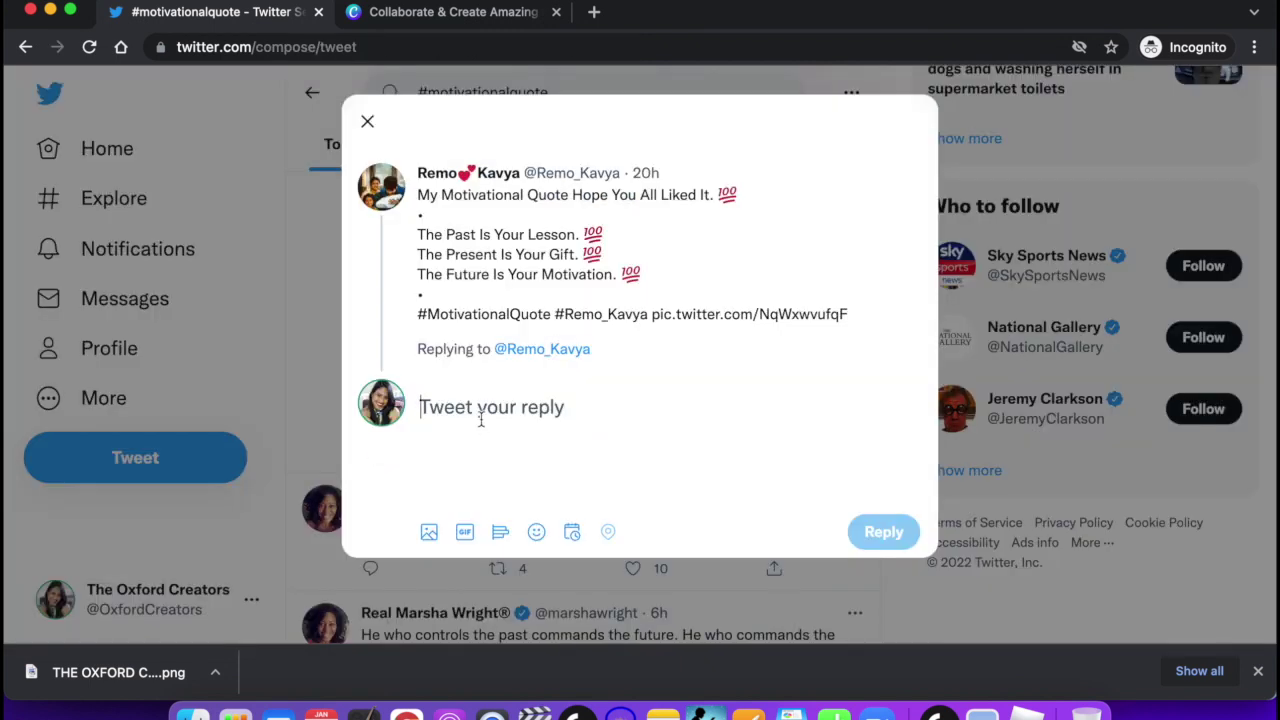
pyautogui.write('Love this!')
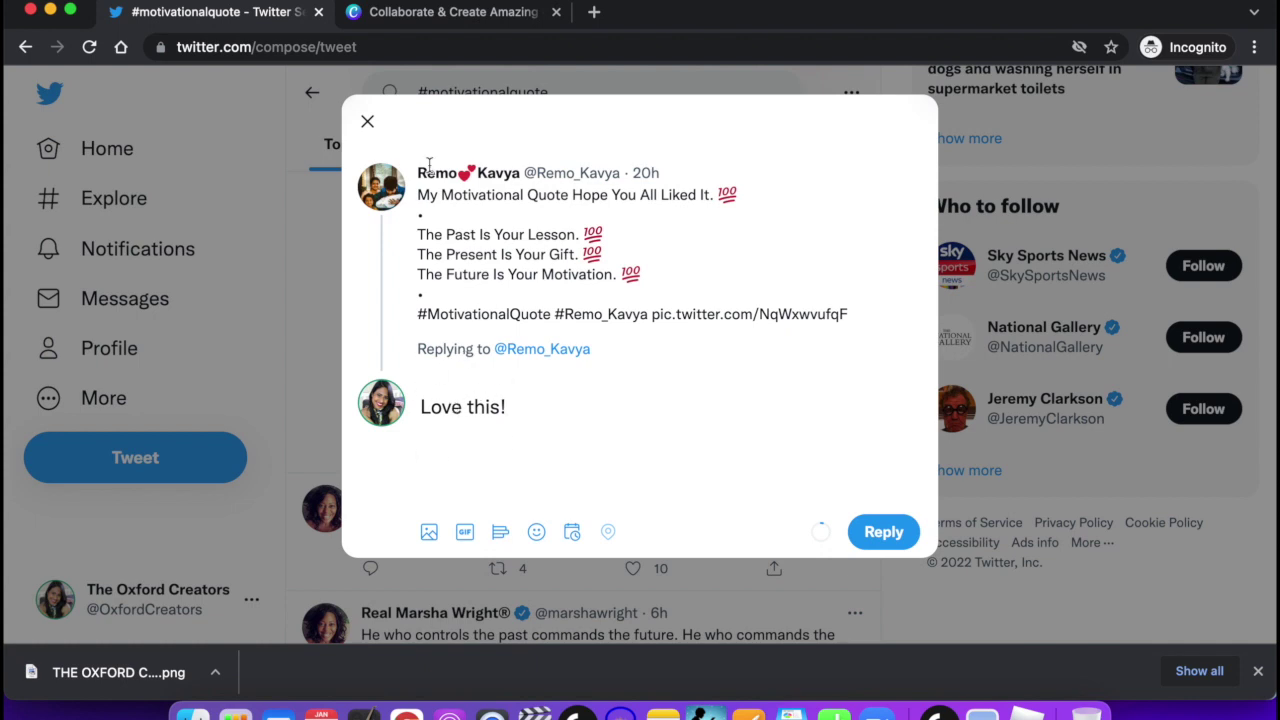
pyautogui.click(367, 121)
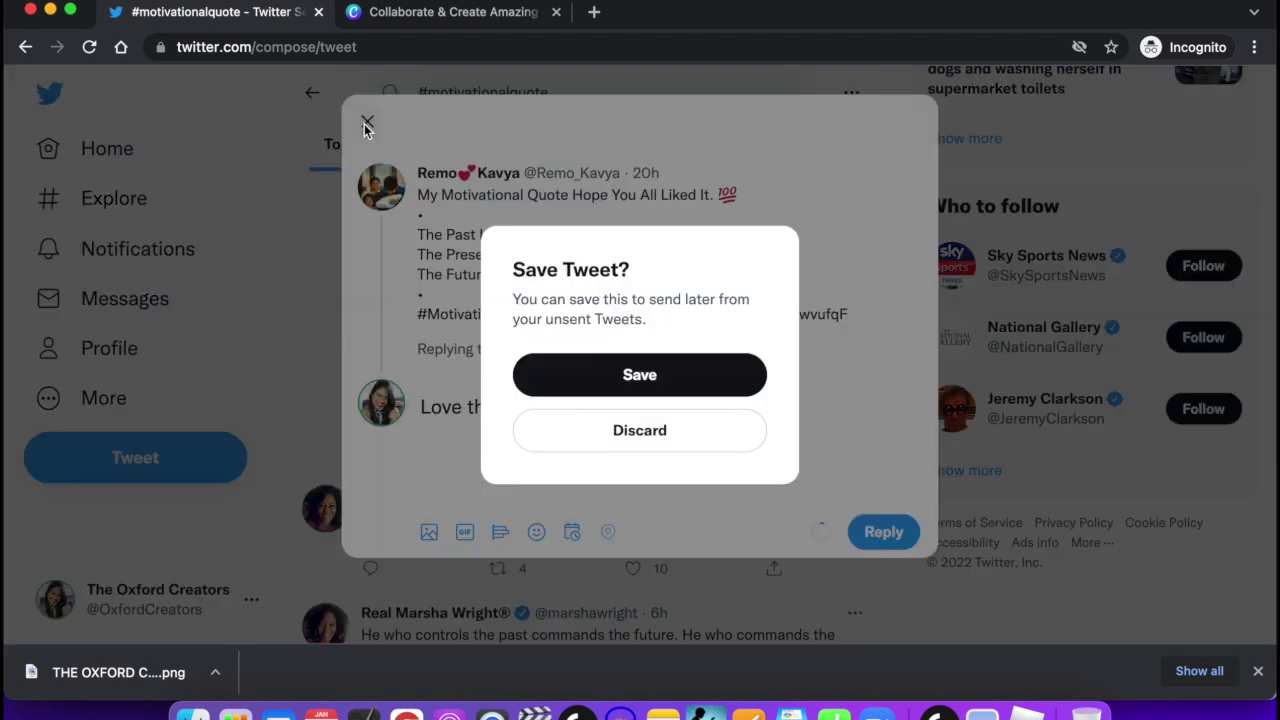
pyautogui.click(625, 436)
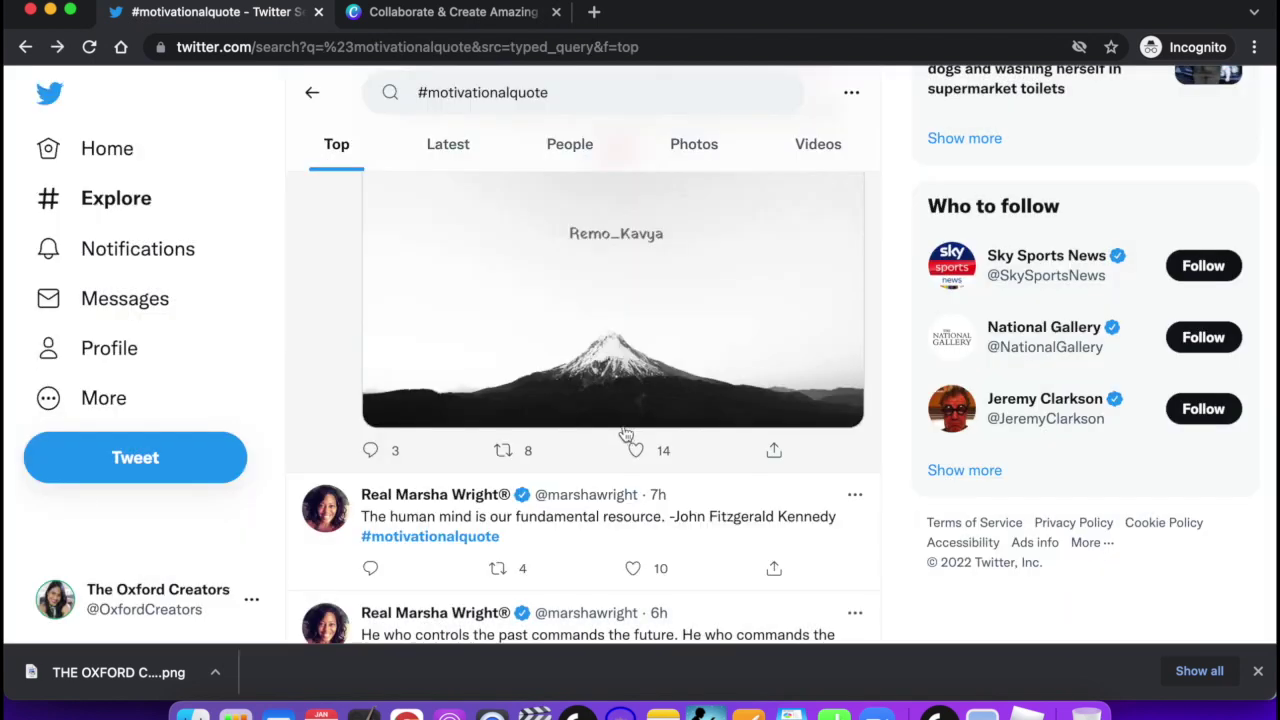
# Scroll the #motivationalquote results and bring up the quote tweet's share menu.
pyautogui.scroll(3, 581, 283)
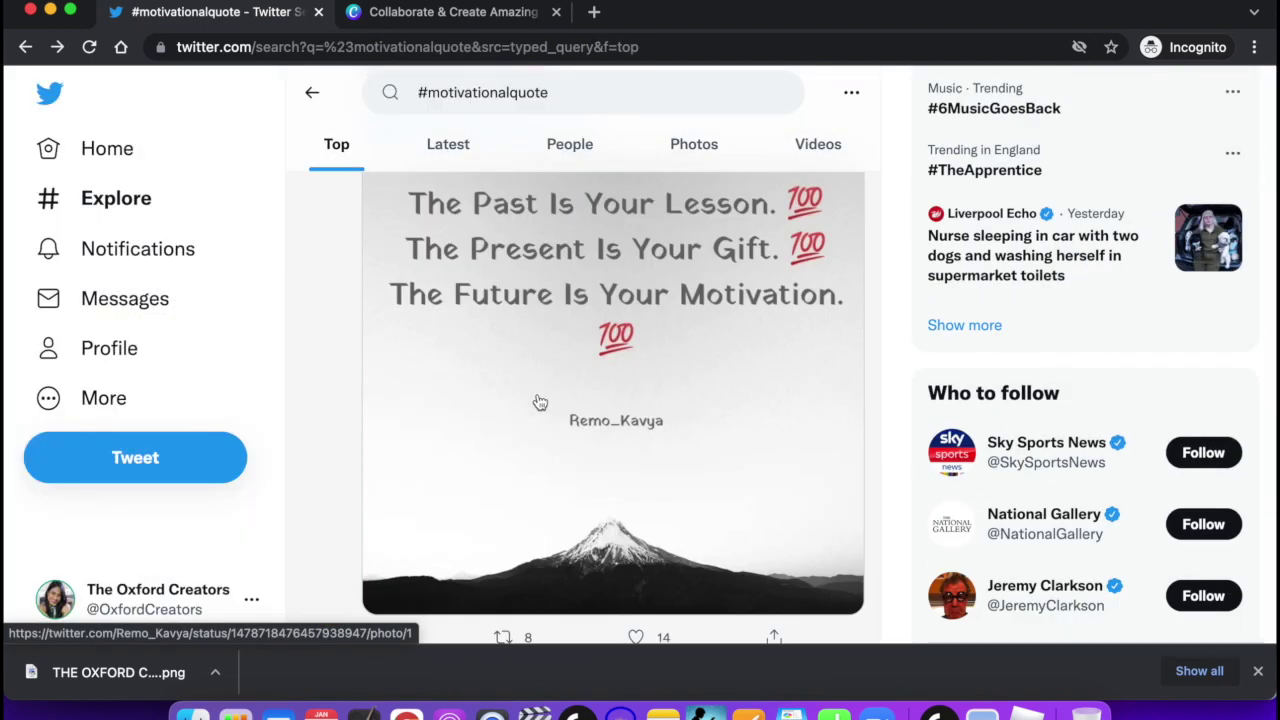
pyautogui.scroll(-1, 540, 402)
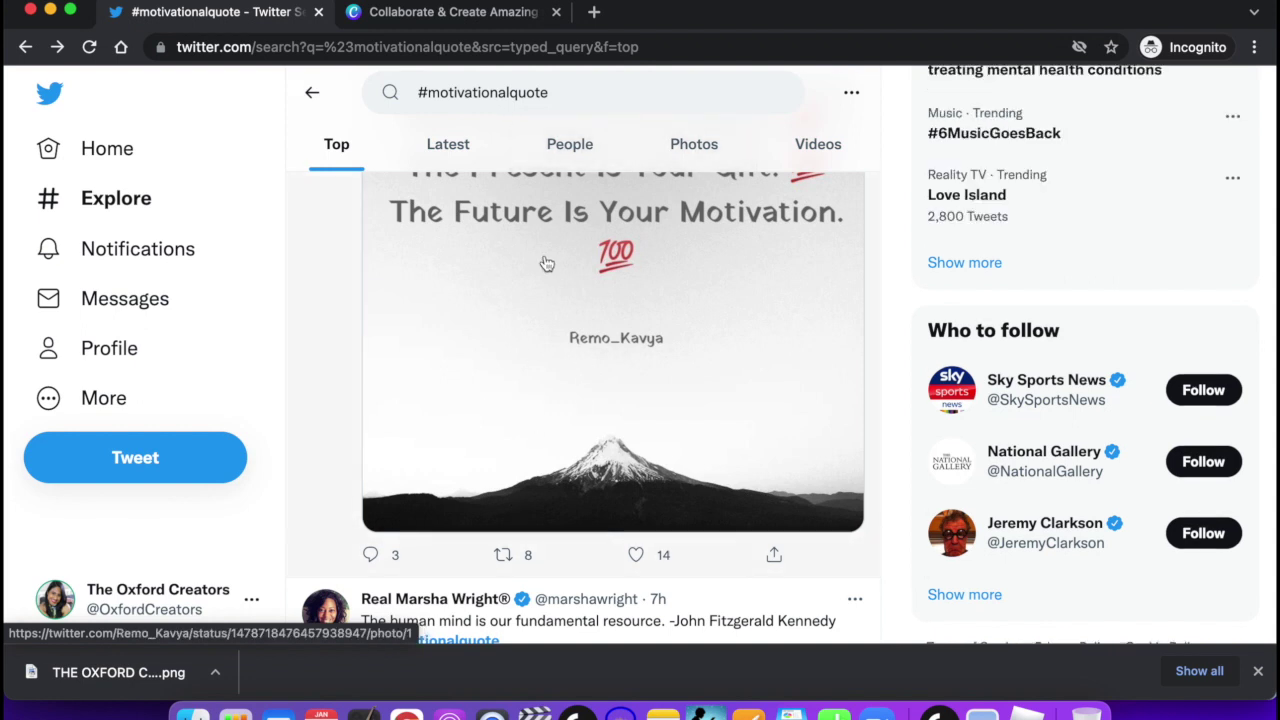
pyautogui.scroll(2, 526, 298)
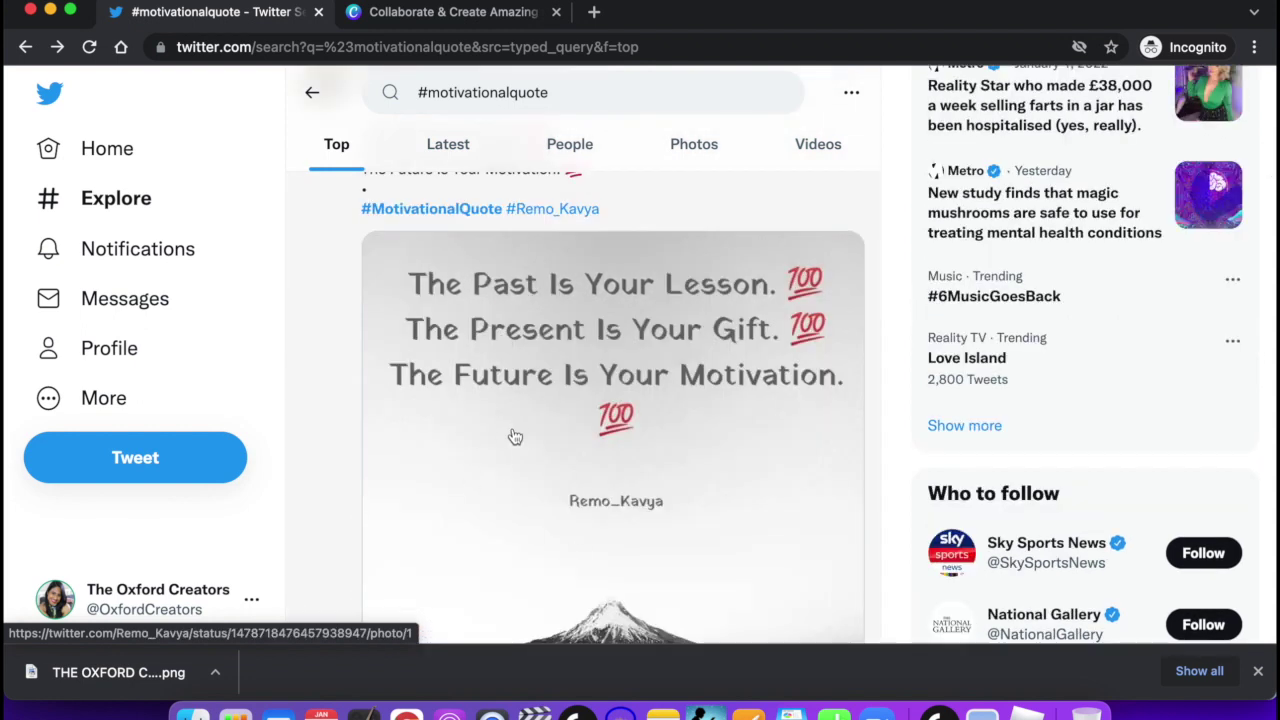
pyautogui.scroll(-2, 514, 437)
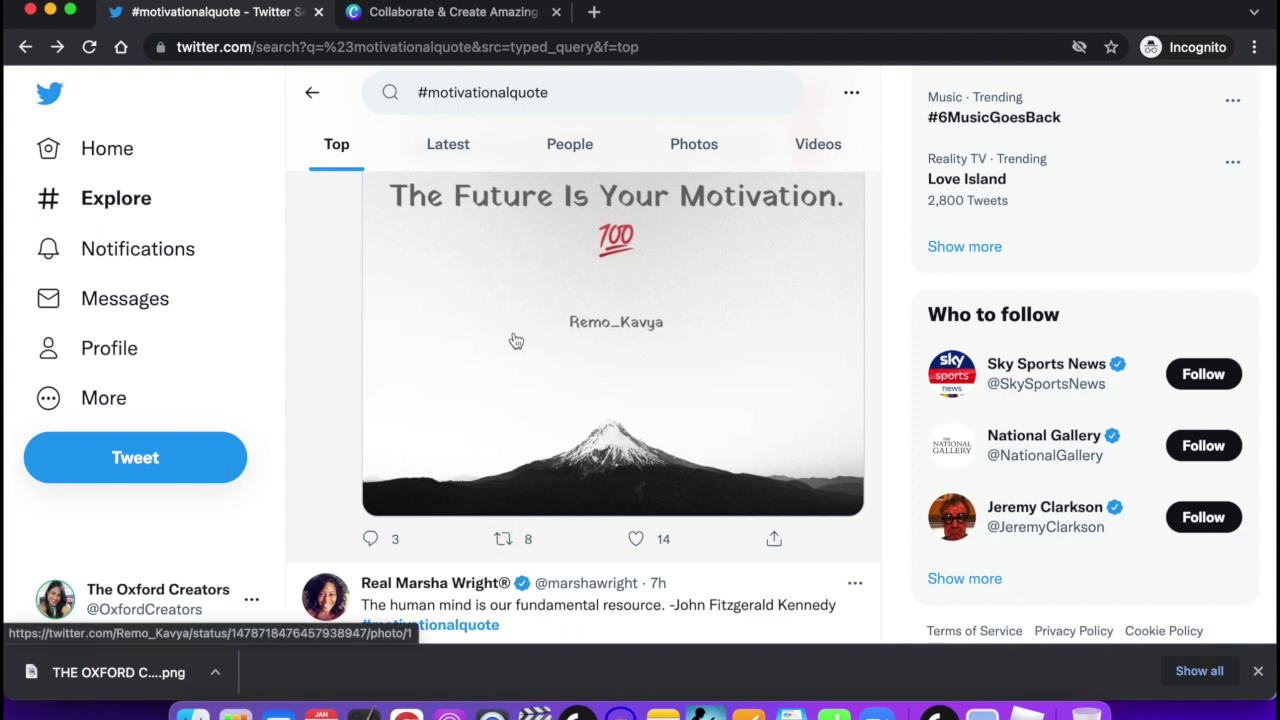
pyautogui.scroll(1, 514, 340)
pyautogui.scroll(-2, 514, 340)
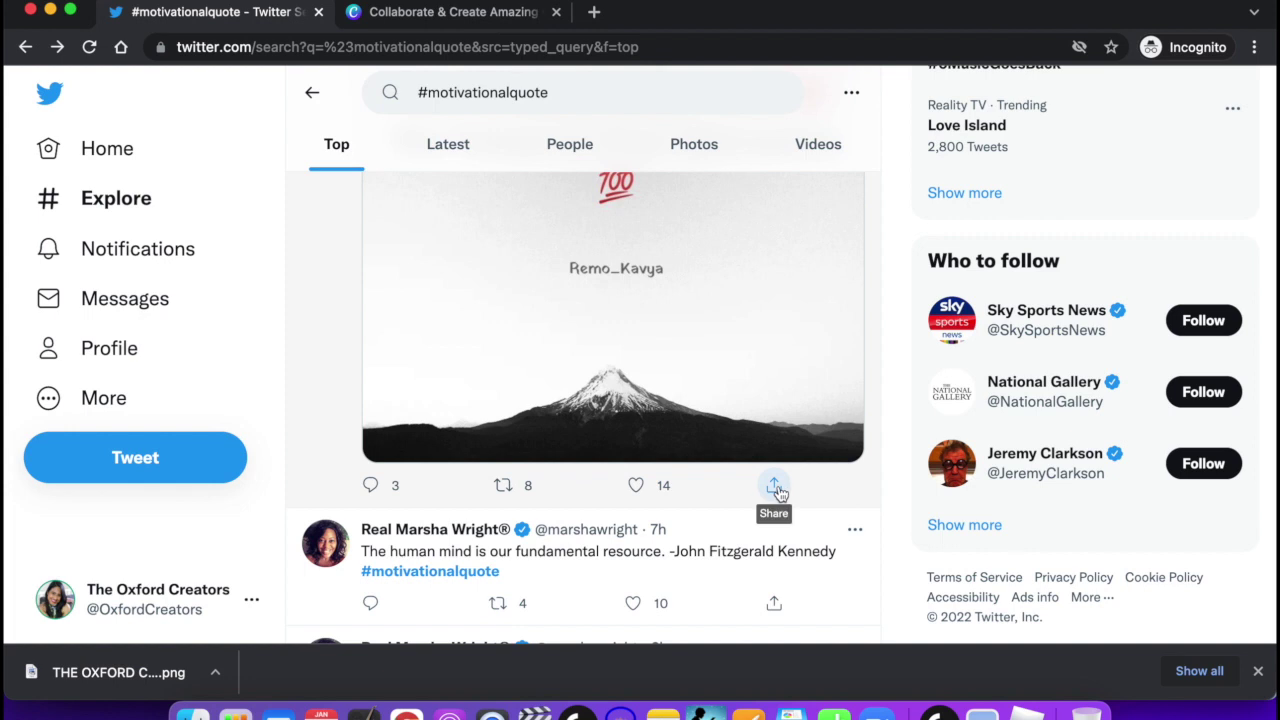
pyautogui.click(776, 489)
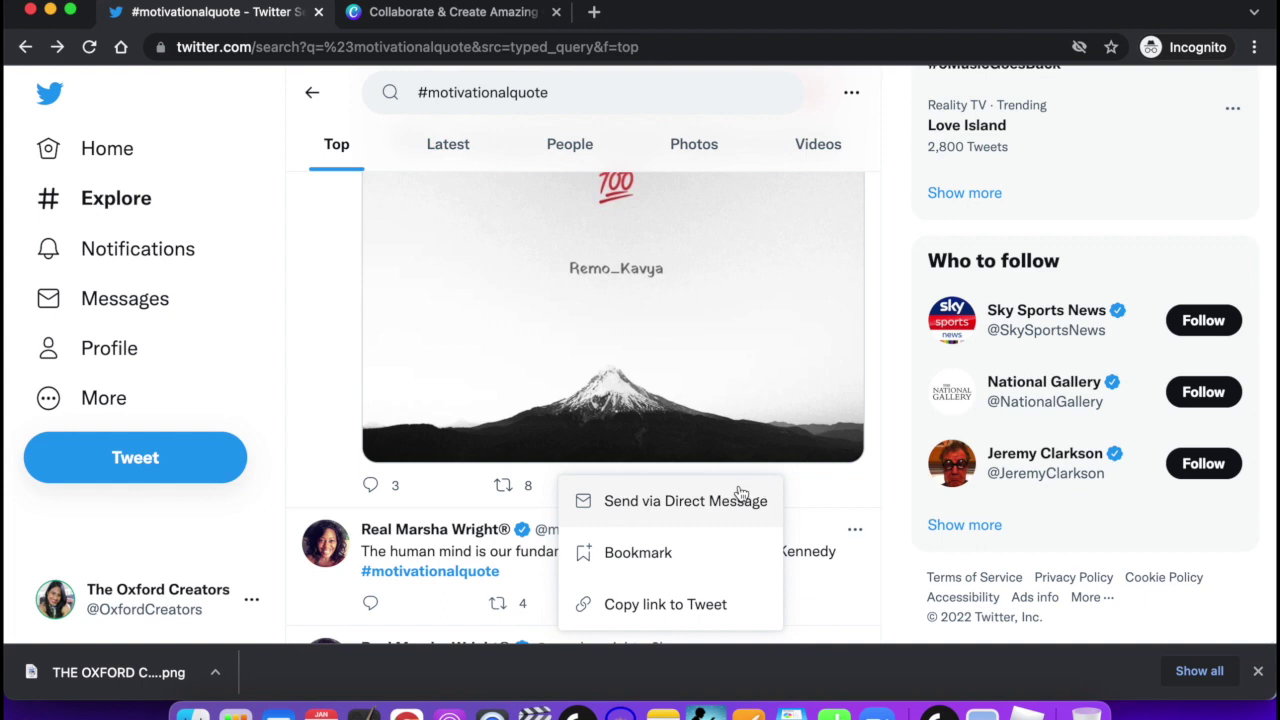
pyautogui.scroll(-1, 678, 527)
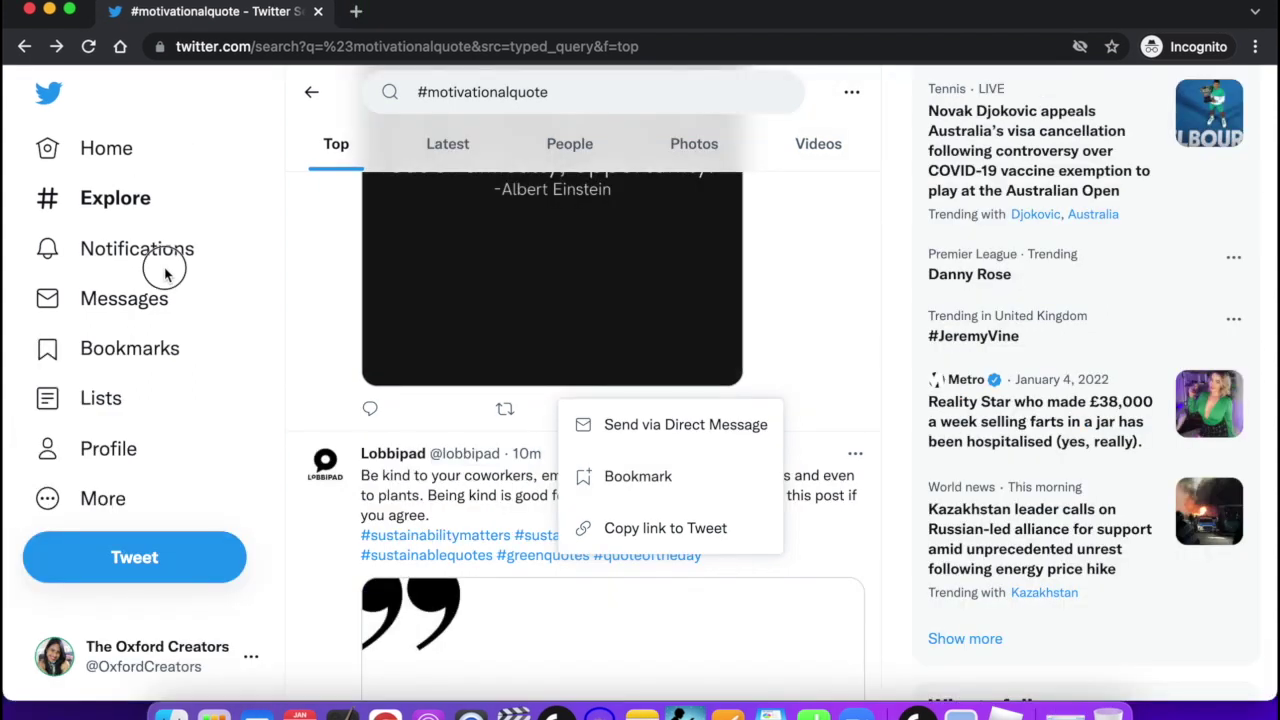
# Dismiss the share menu, visit Messages, return Home and focus the Search Twitter box.
pyautogui.click(150, 285)
pyautogui.click(138, 308)
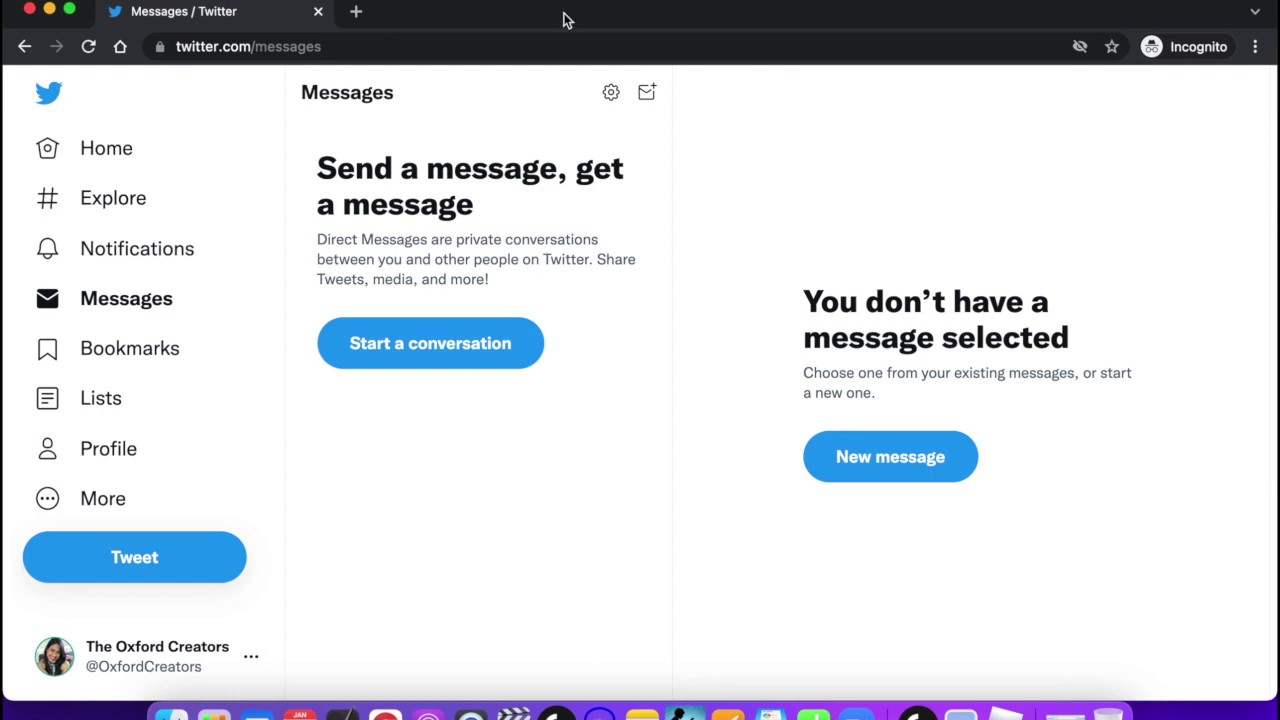
pyautogui.click(113, 149)
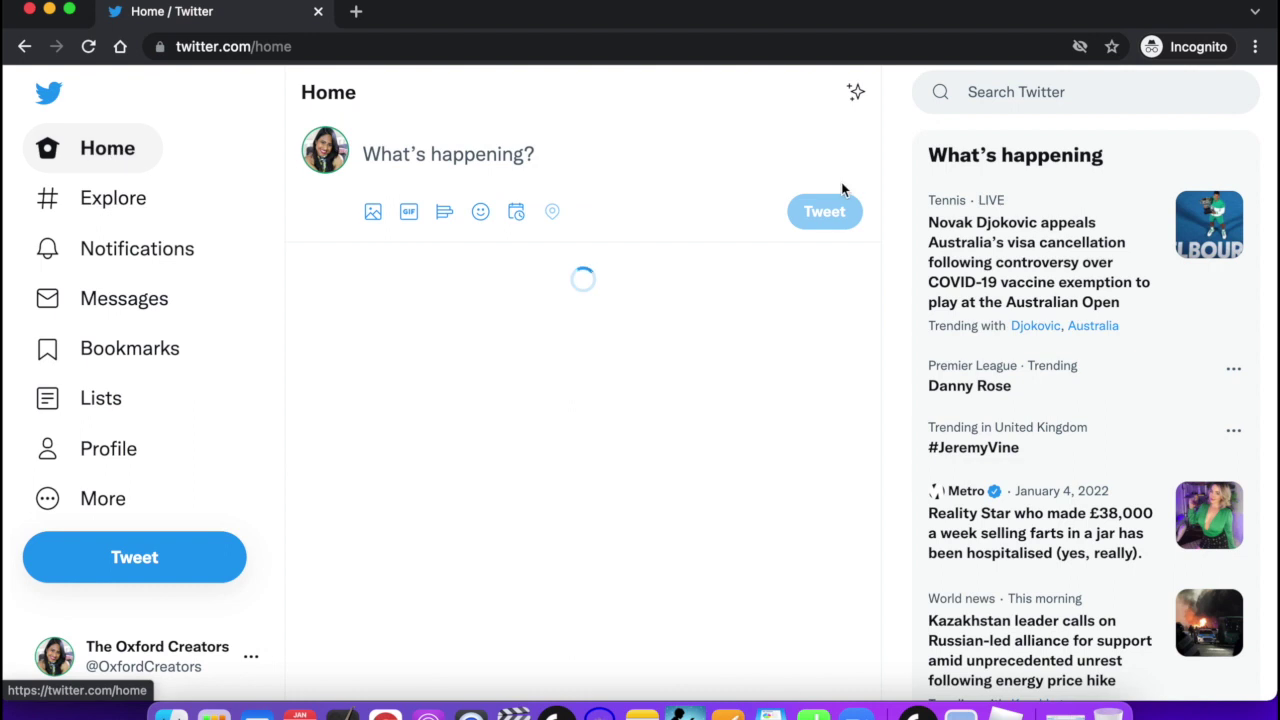
pyautogui.click(1040, 90)
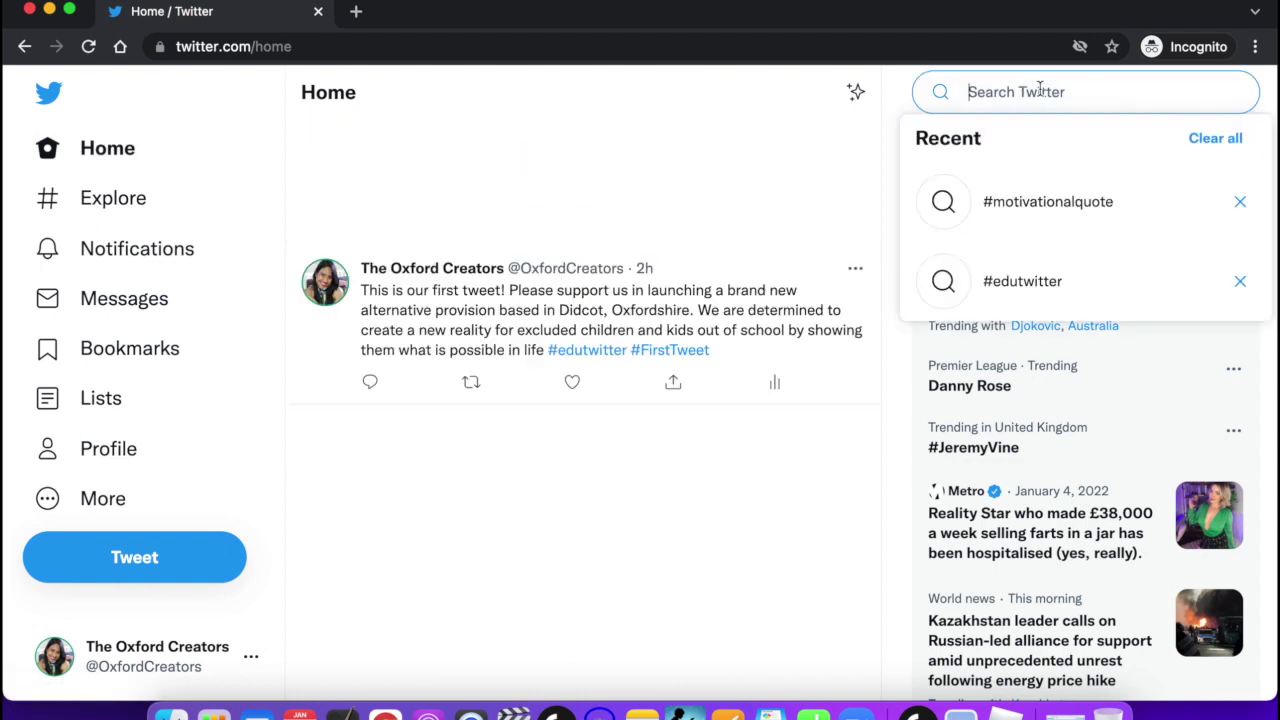
# Search for the hypnotherapist's account handle and open her profile from the suggestions.
pyautogui.write('officialveenav')
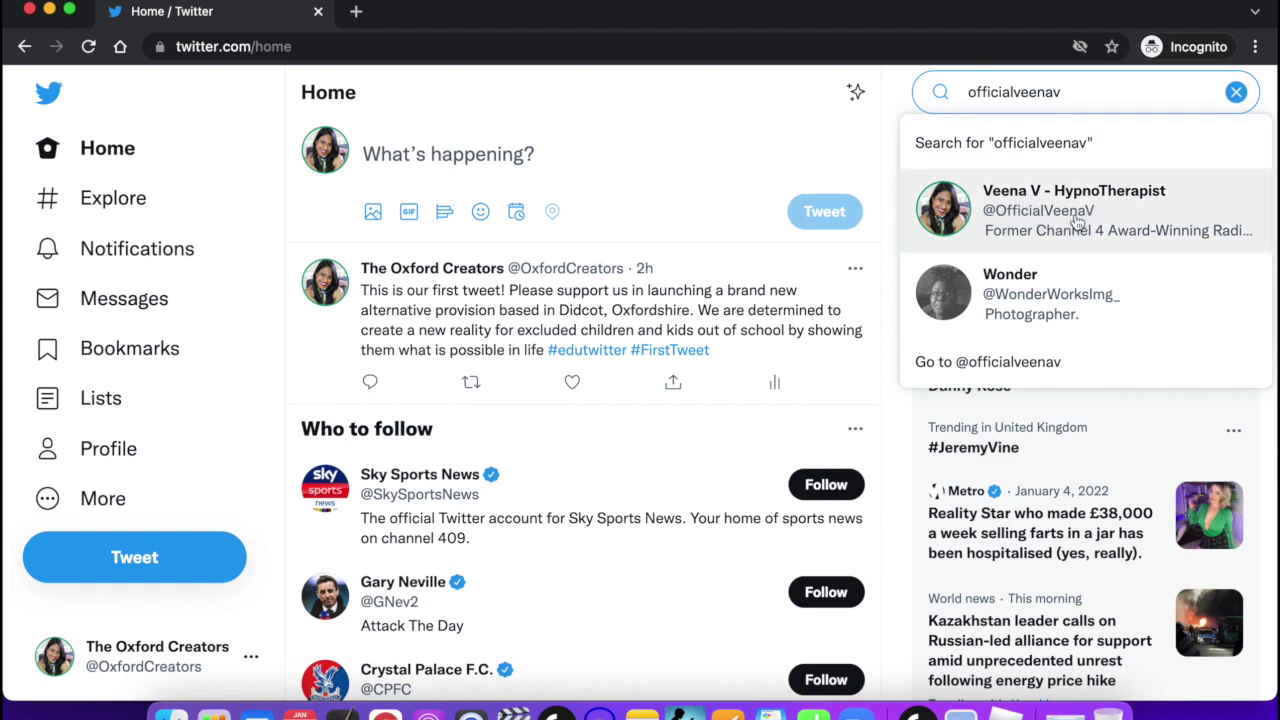
pyautogui.click(1043, 220)
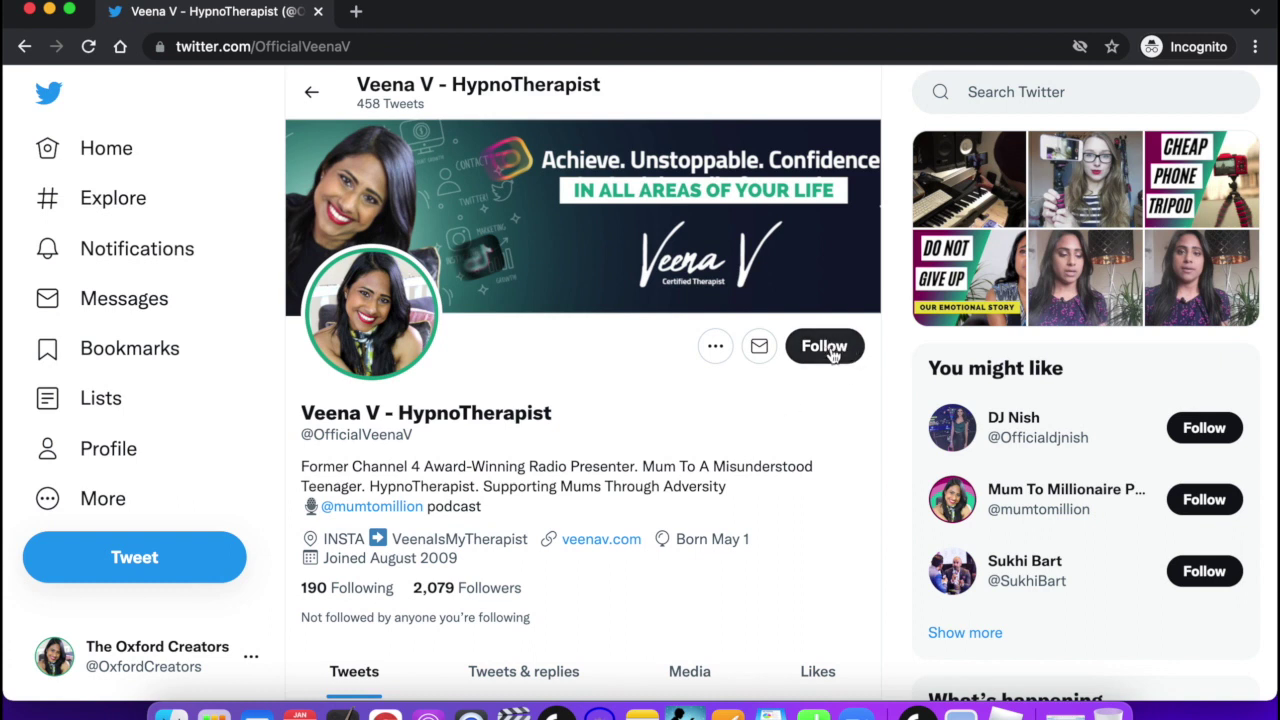
# Follow the hypnotherapist, bringing her followers to 2,080, and browse more suggested accounts.
pyautogui.click(830, 355)
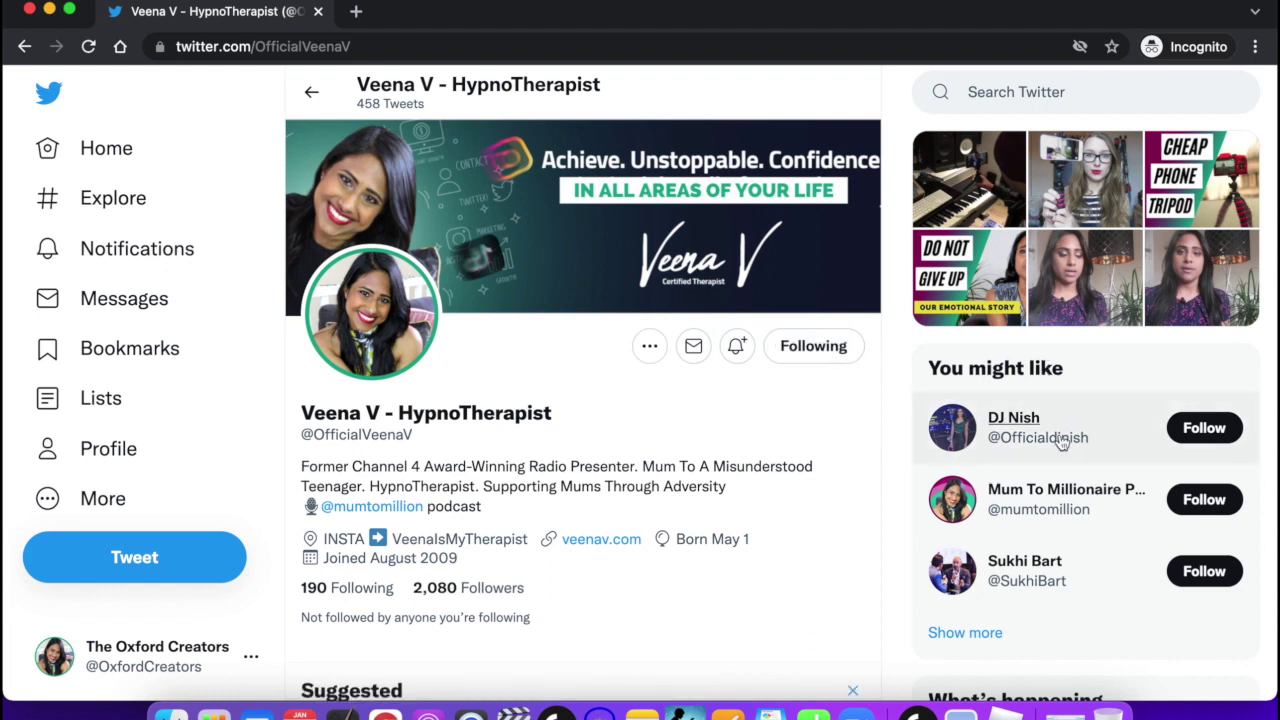
pyautogui.scroll(-1, 1060, 440)
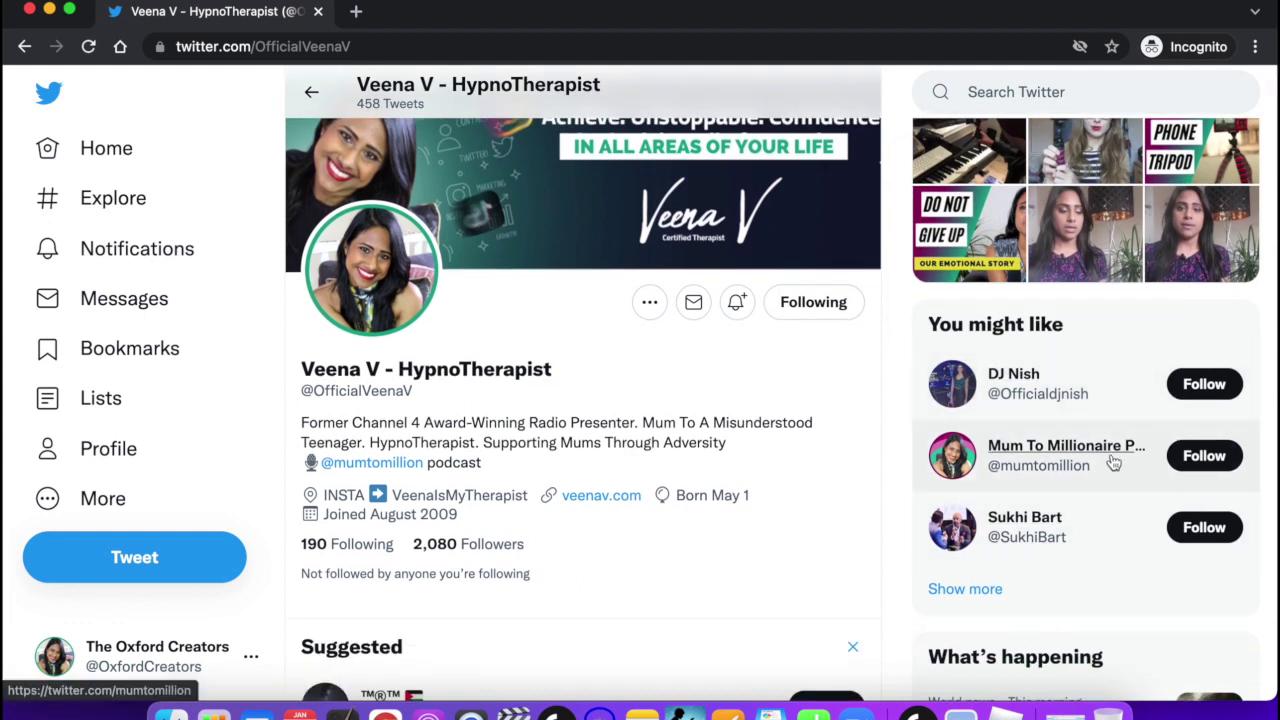
pyautogui.scroll(-2, 960, 570)
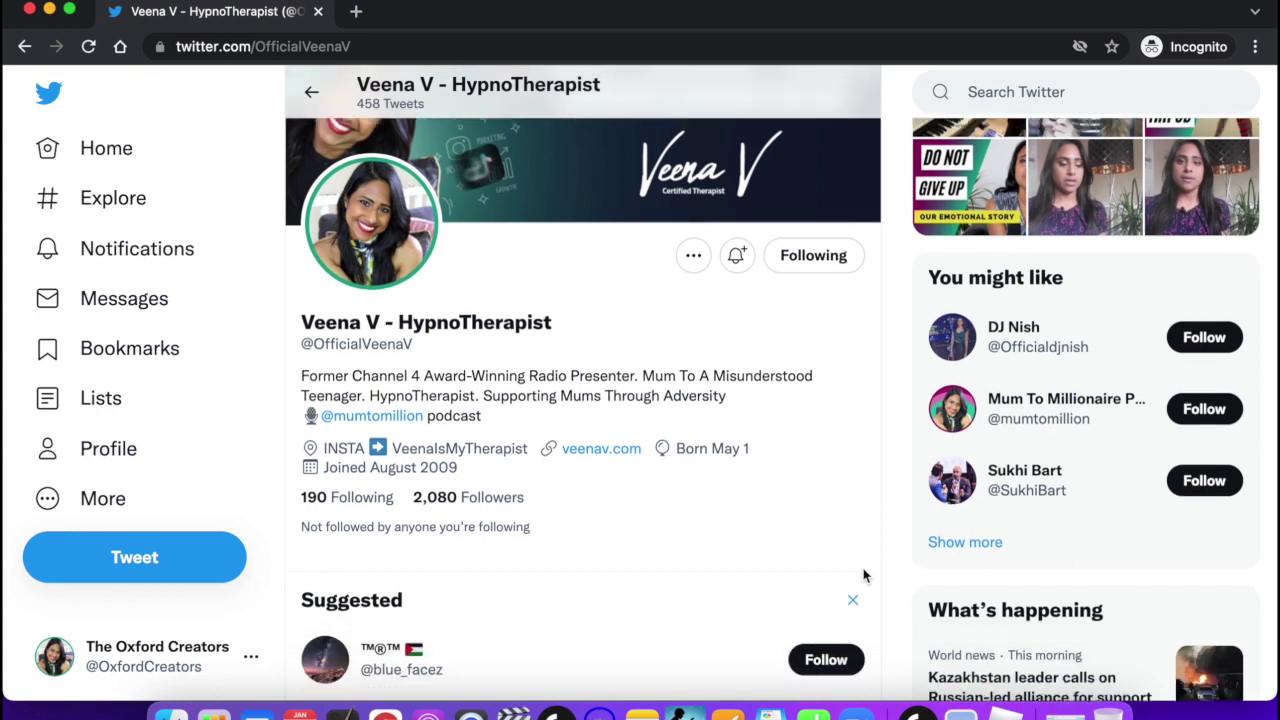
pyautogui.click(976, 506)
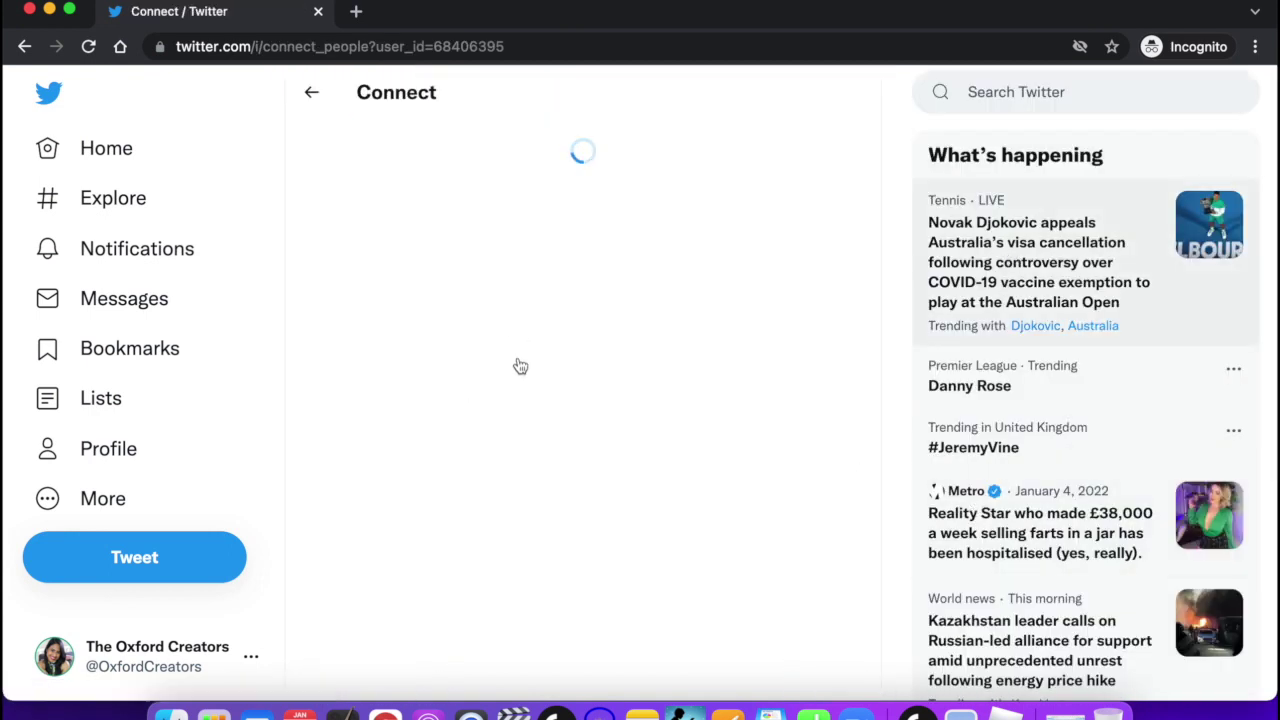
pyautogui.click(313, 95)
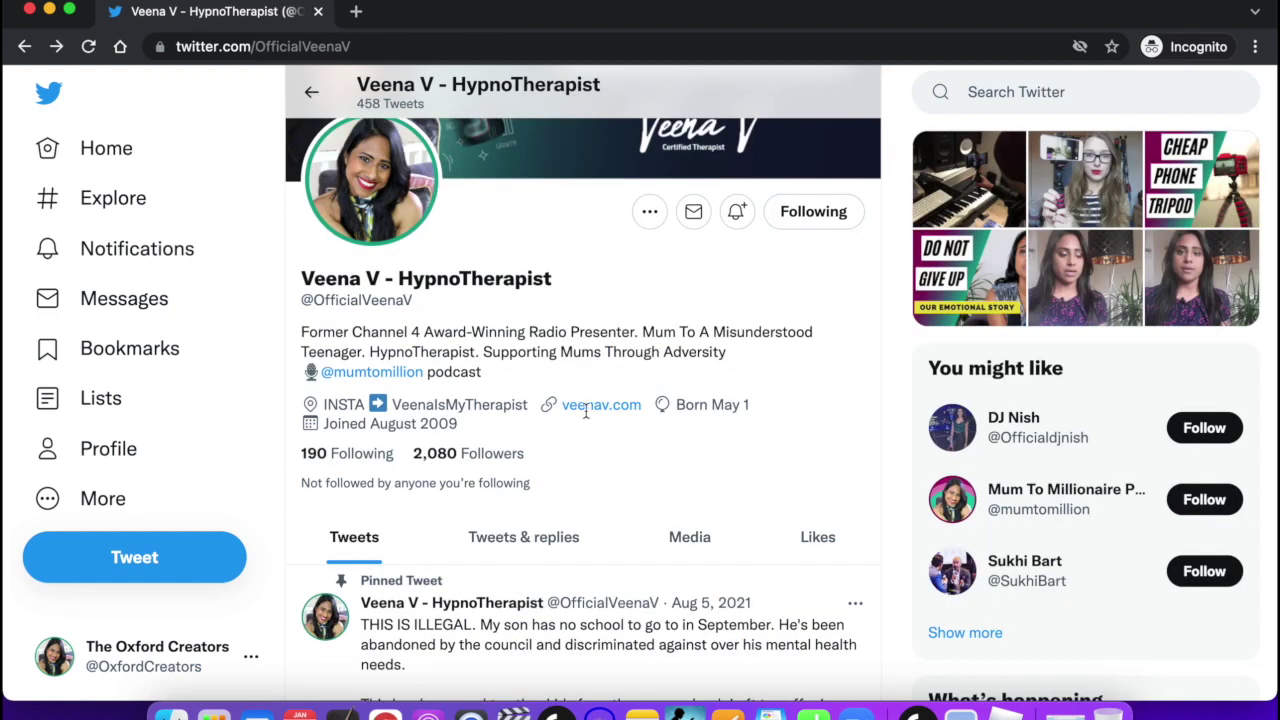
pyautogui.scroll(3, 573, 429)
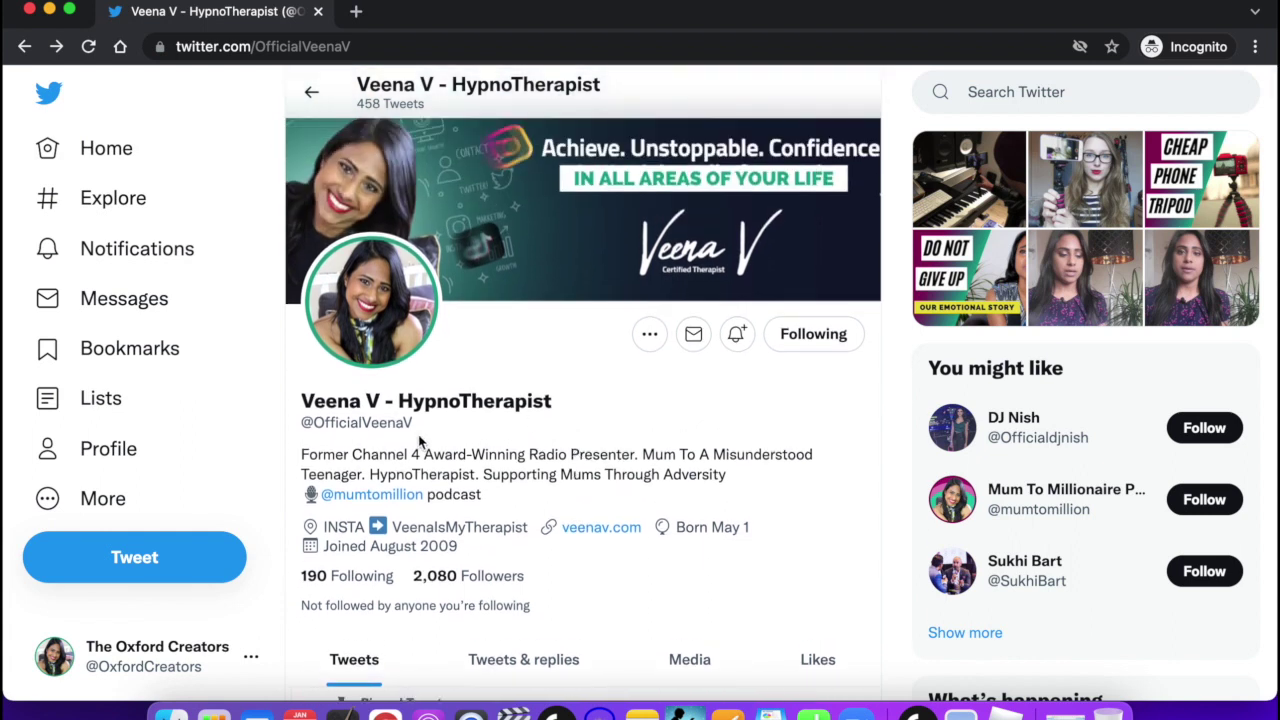
pyautogui.moveTo(414, 425); pyautogui.dragTo(290, 432)
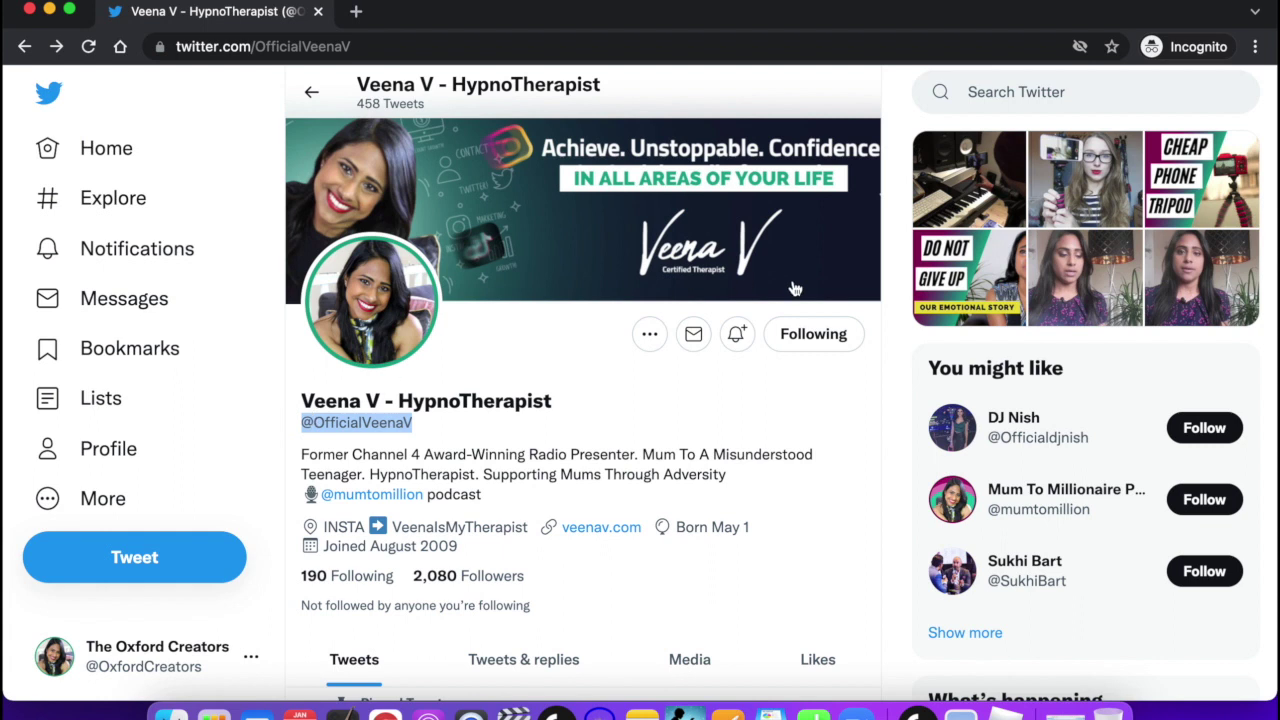
pyautogui.click(657, 421)
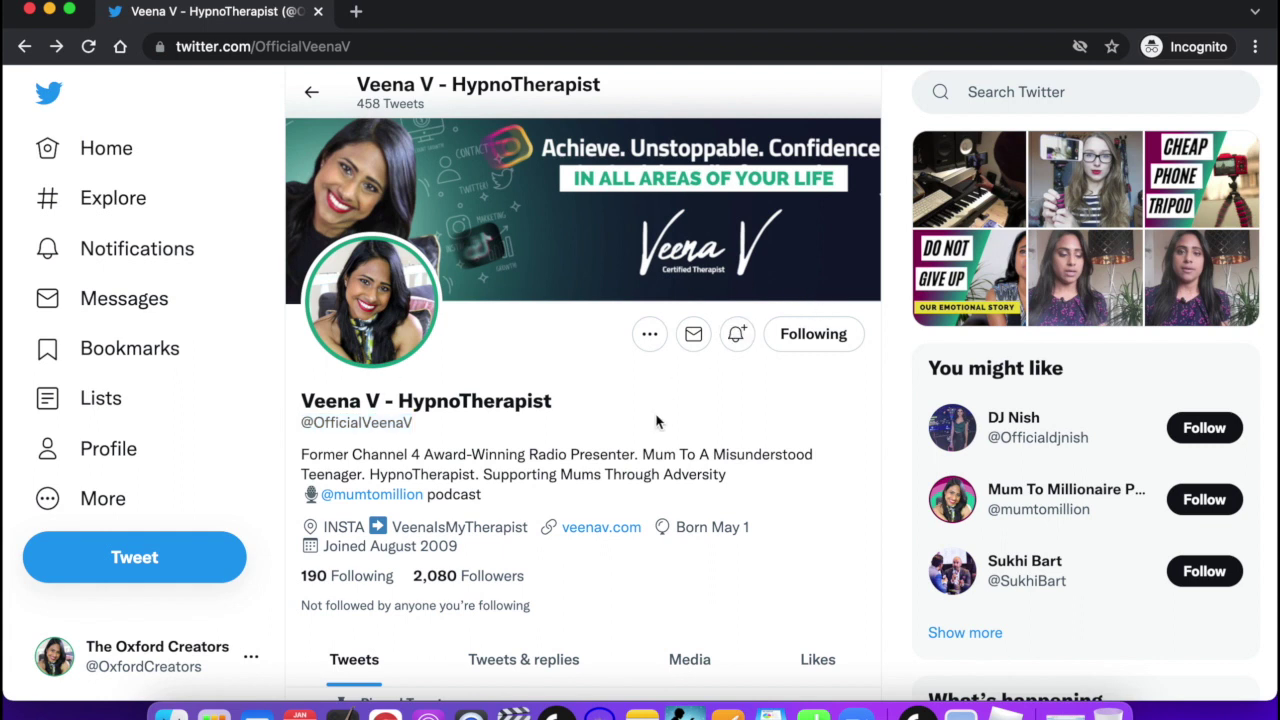
# Send her a 'Hey its me' direct message, then return to her profile.
pyautogui.click(695, 336)
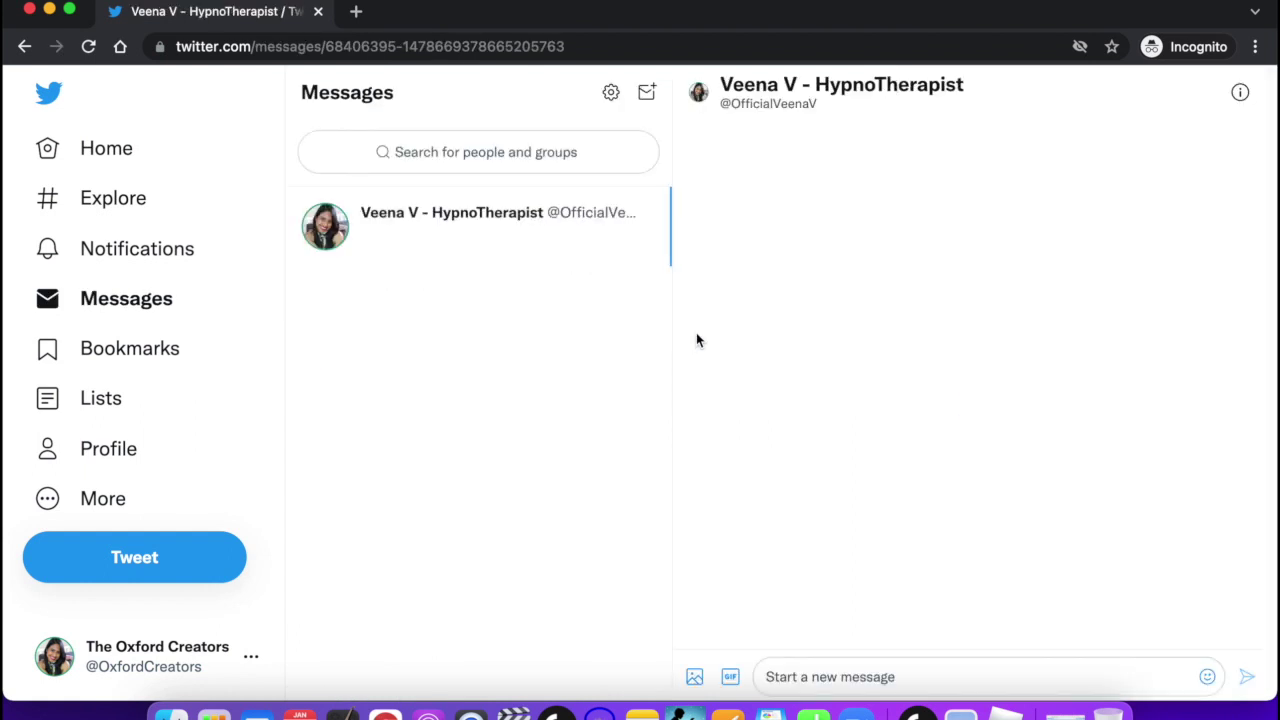
pyautogui.click(820, 676)
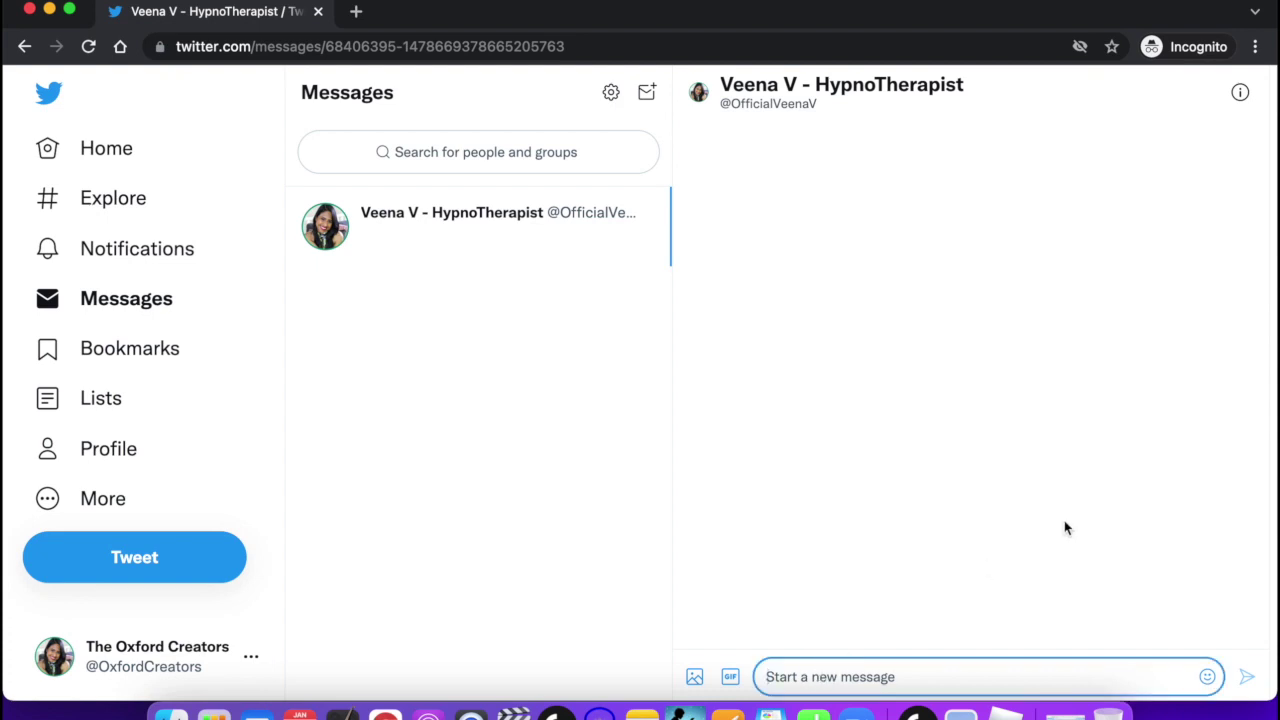
pyautogui.write('Hey its me')
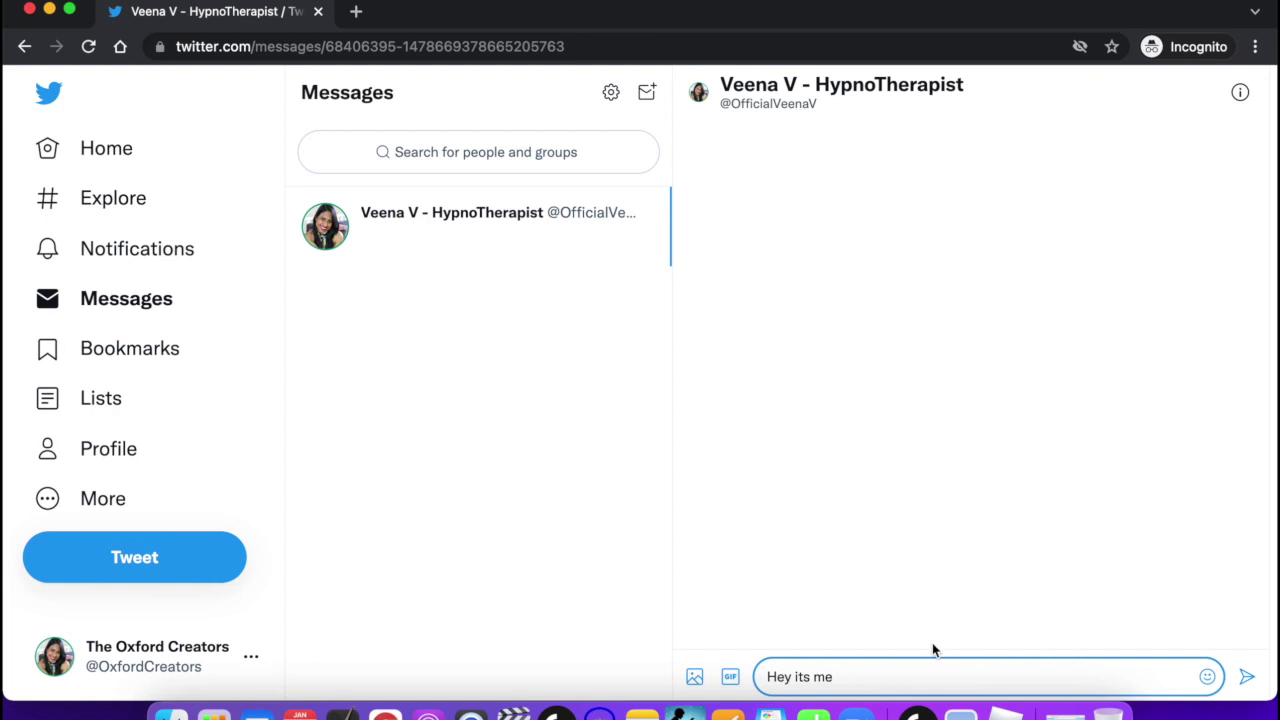
pyautogui.click(1250, 676)
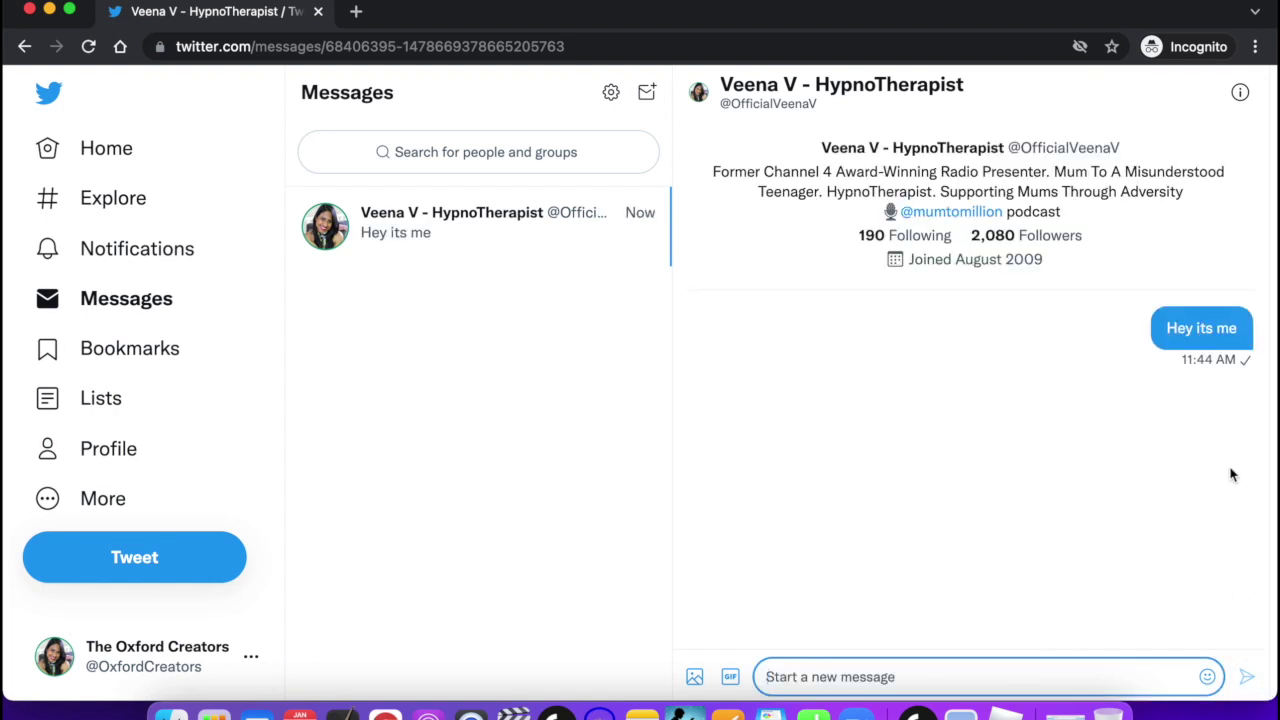
pyautogui.moveTo(896, 152)
pyautogui.click(454, 240)
# Bookmark her pinned Aug 5, 2021 video tweet about her son's schooling.
pyautogui.scroll(-3, 534, 420)
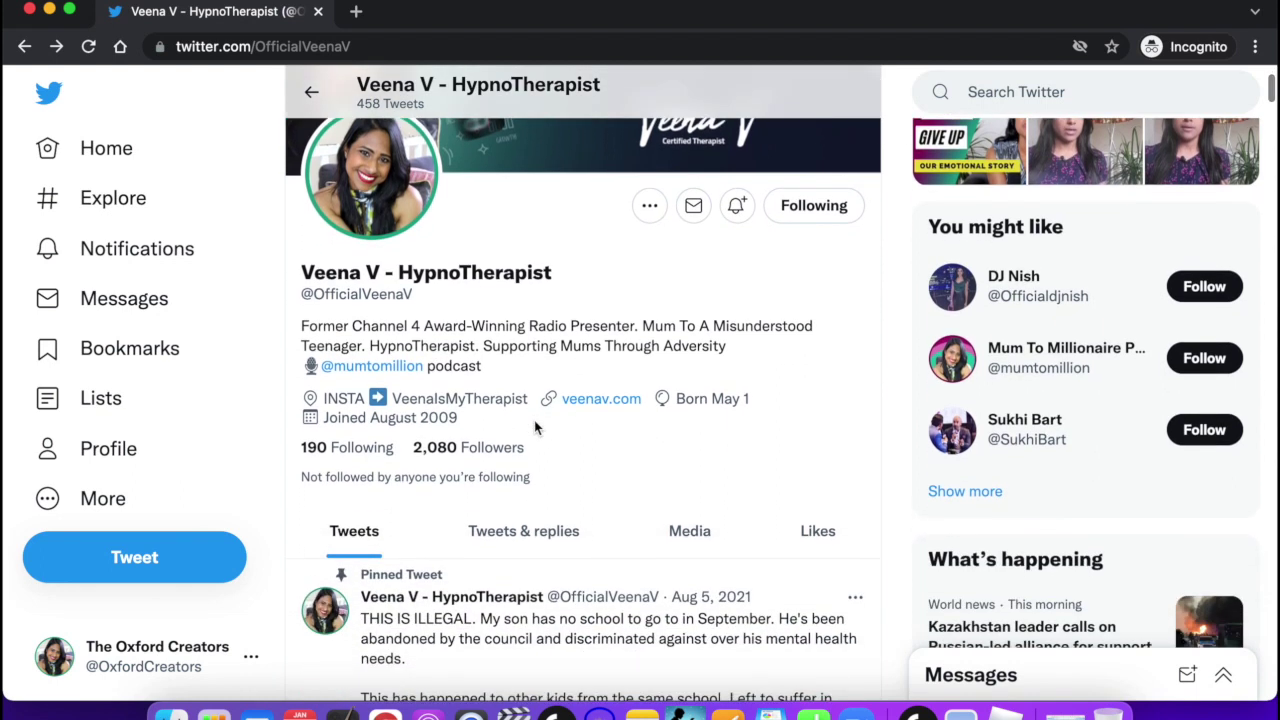
pyautogui.scroll(-1, 575, 330)
pyautogui.scroll(-5, 576, 332)
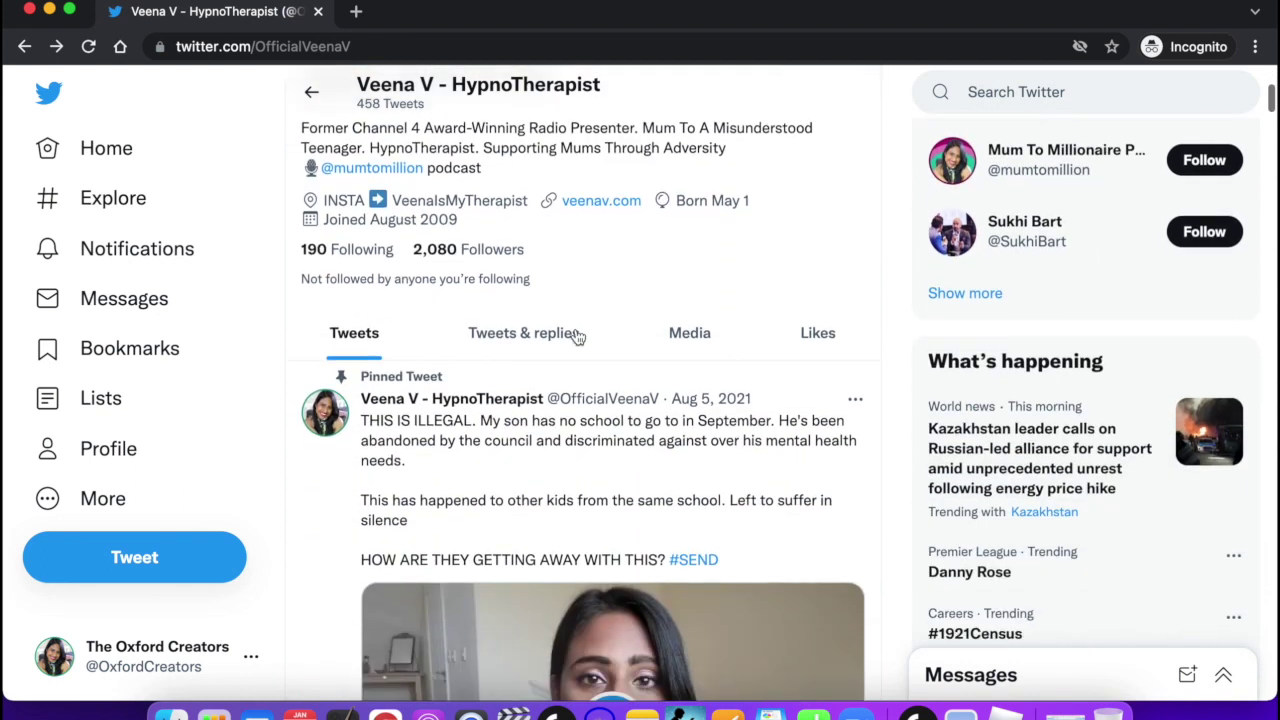
pyautogui.scroll(-5, 578, 336)
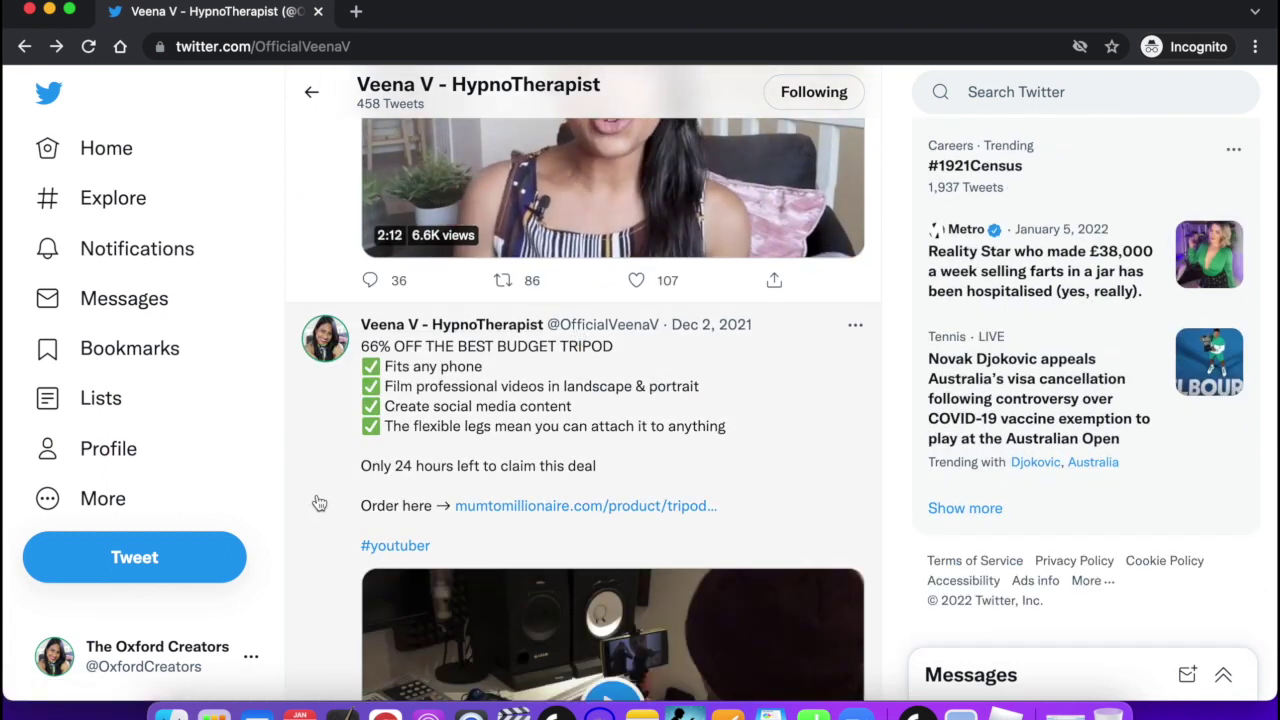
pyautogui.scroll(1, 326, 494)
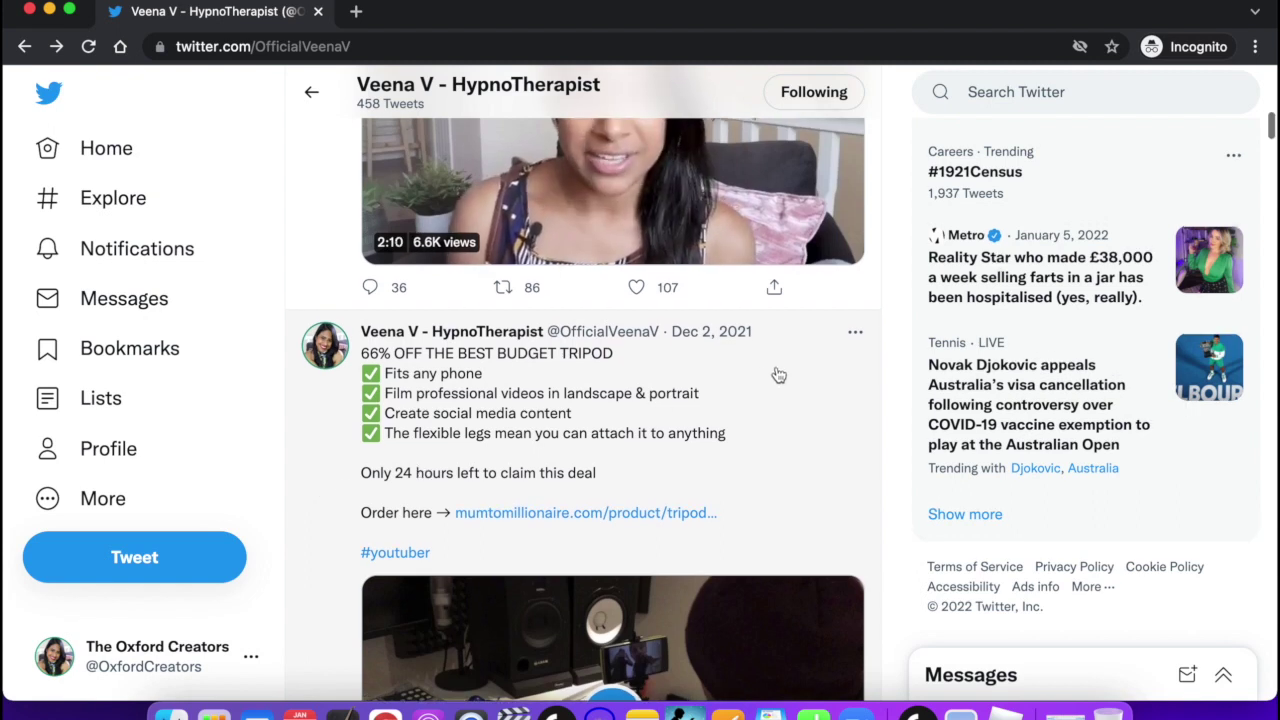
pyautogui.scroll(2, 760, 236)
pyautogui.scroll(4, 760, 236)
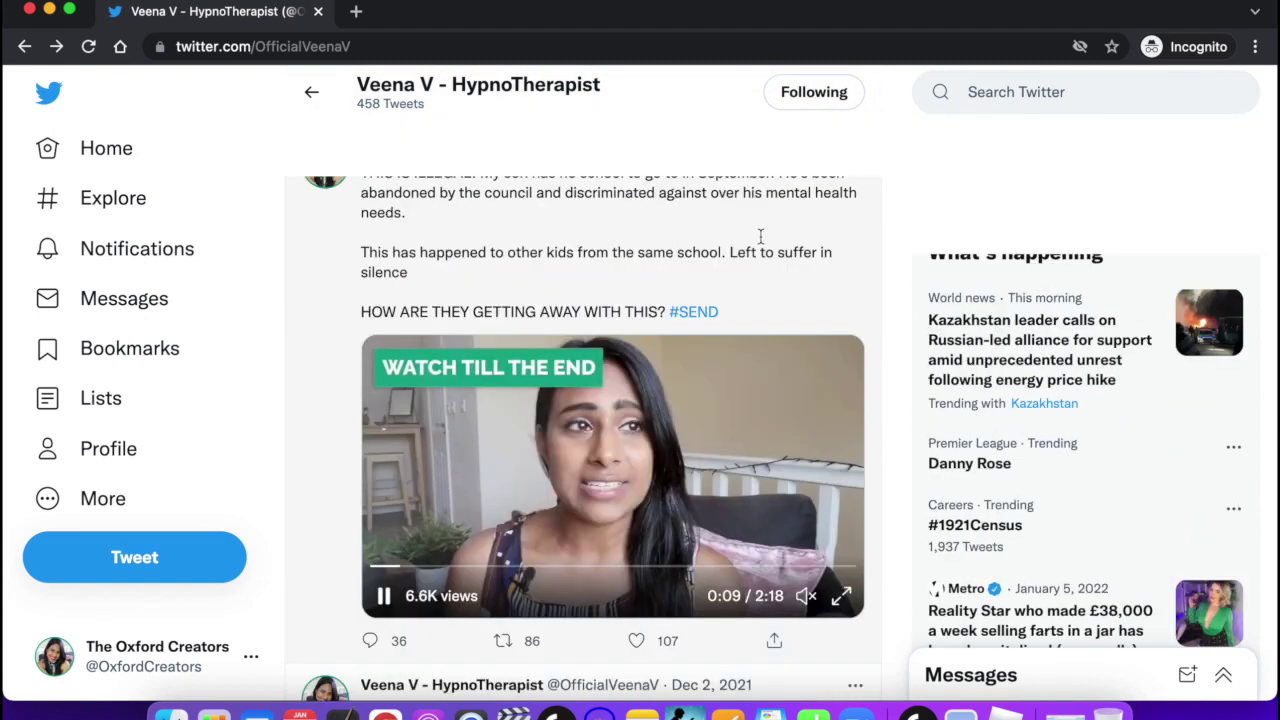
pyautogui.scroll(-1, 608, 376)
pyautogui.scroll(-1, 608, 380)
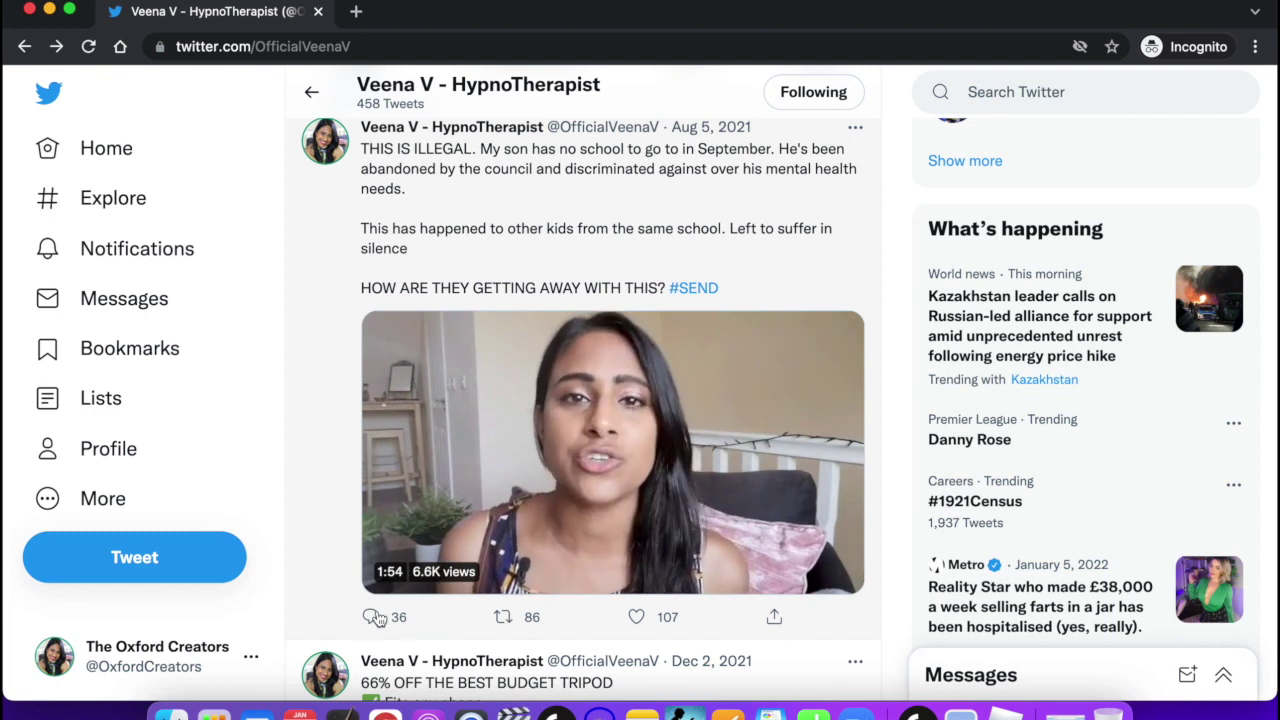
pyautogui.click(774, 618)
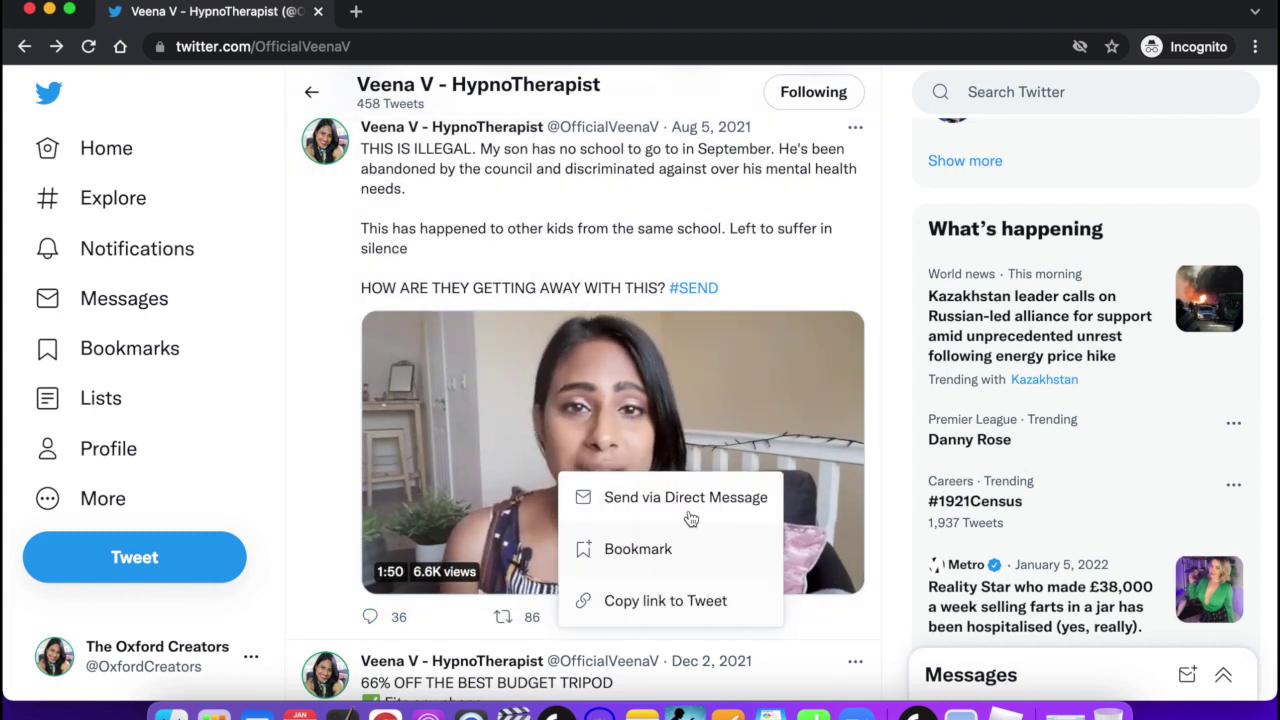
pyautogui.click(640, 560)
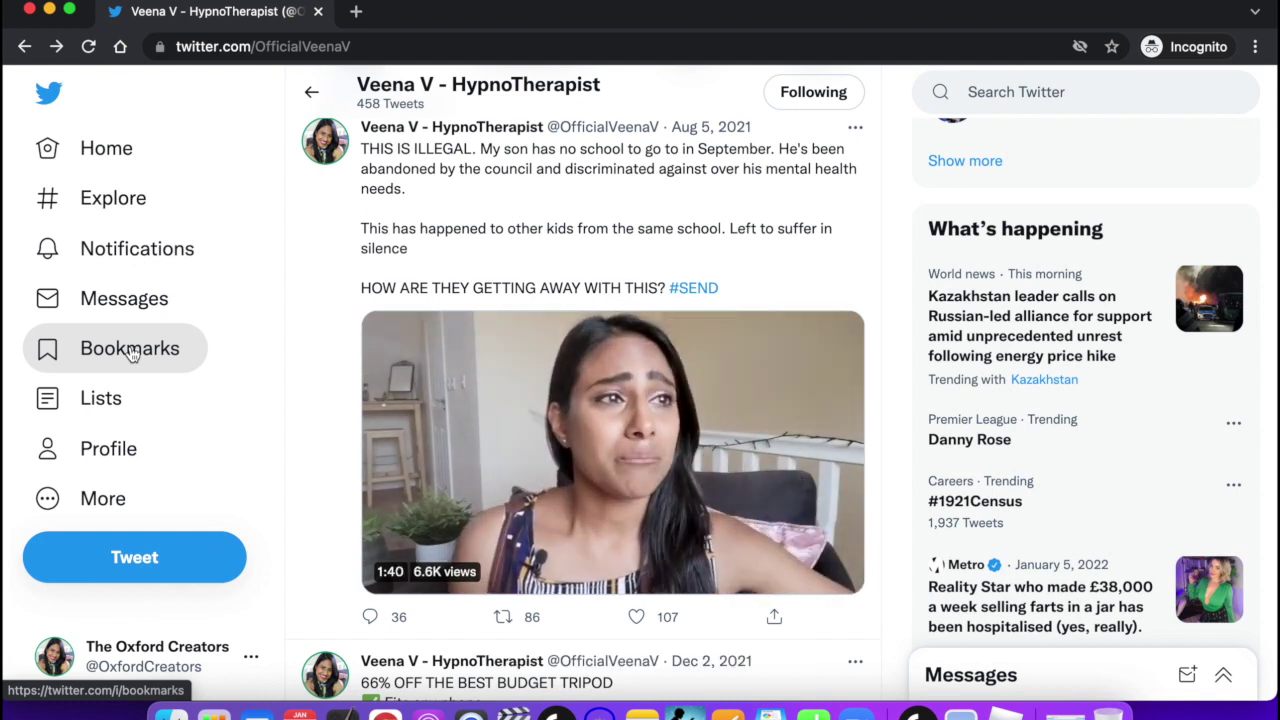
# On the Bookmarks page, remove the hypnotherapist's video tweet, then go back Home.
pyautogui.click(127, 358)
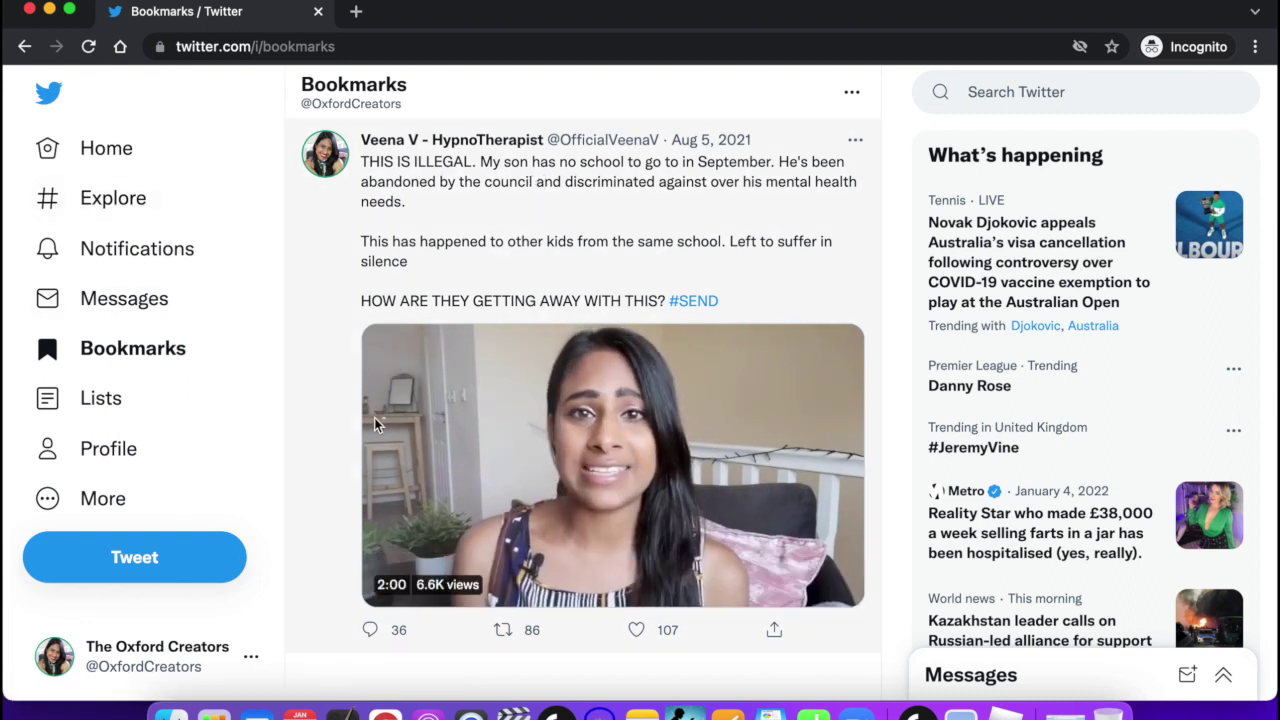
pyautogui.click(776, 630)
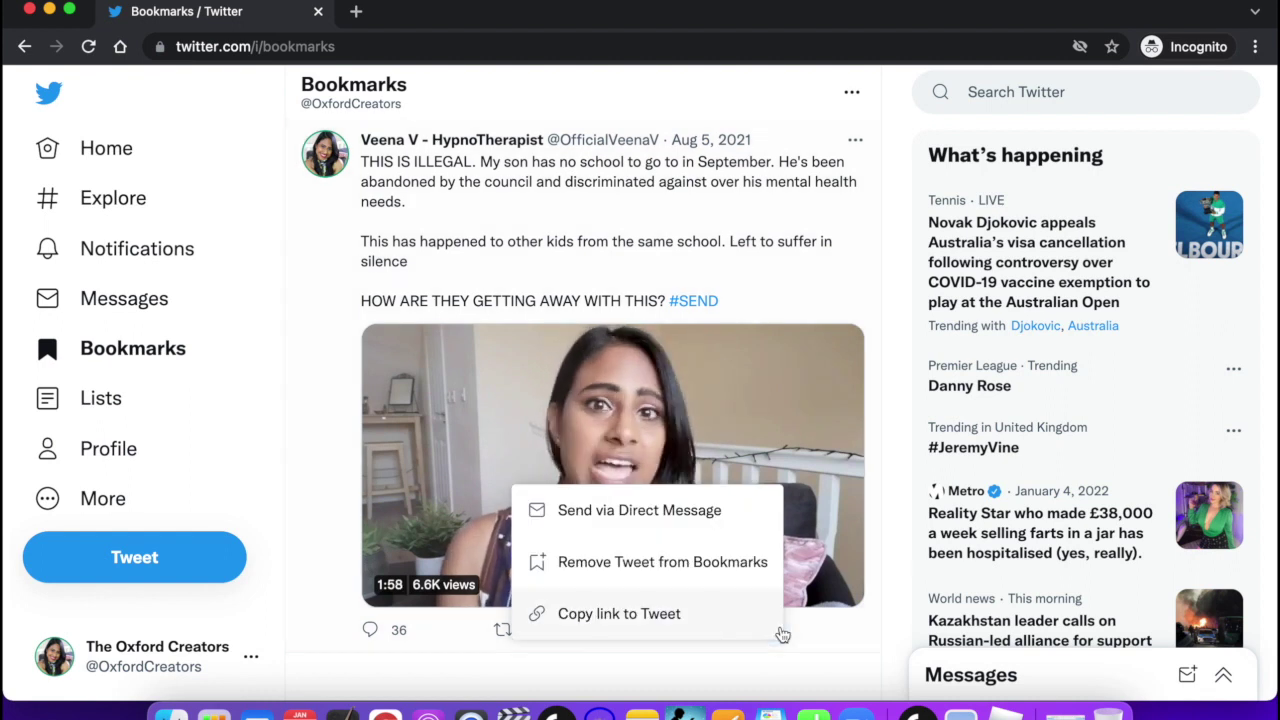
pyautogui.click(662, 568)
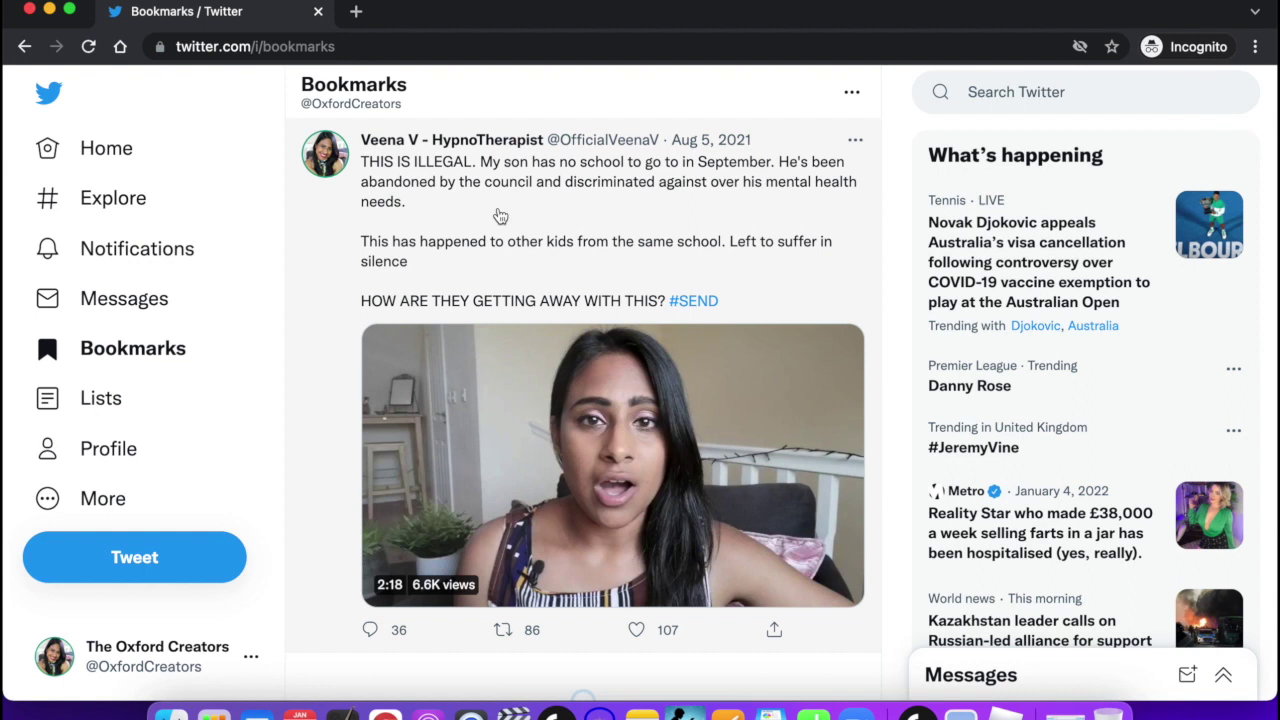
pyautogui.click(50, 150)
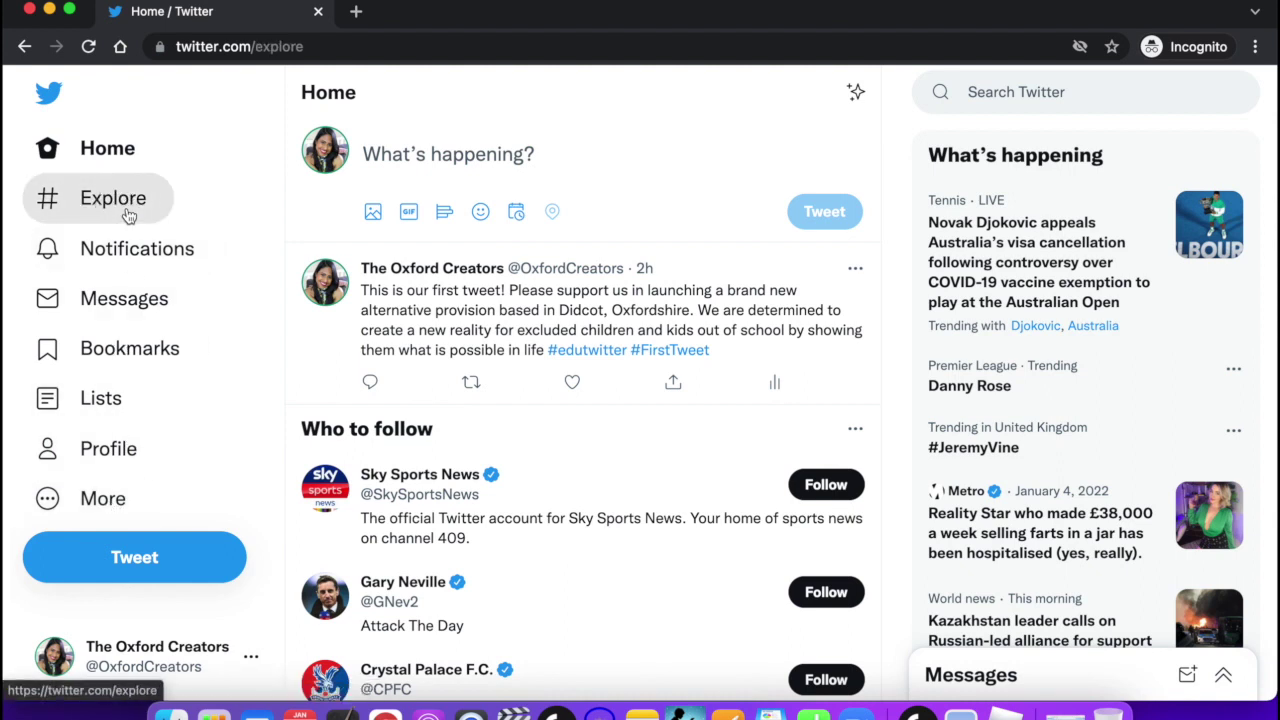
# Browse the Explore feed, then view Notifications listing three new-device login alerts.
pyautogui.click(128, 216)
pyautogui.scroll(-5, 442, 306)
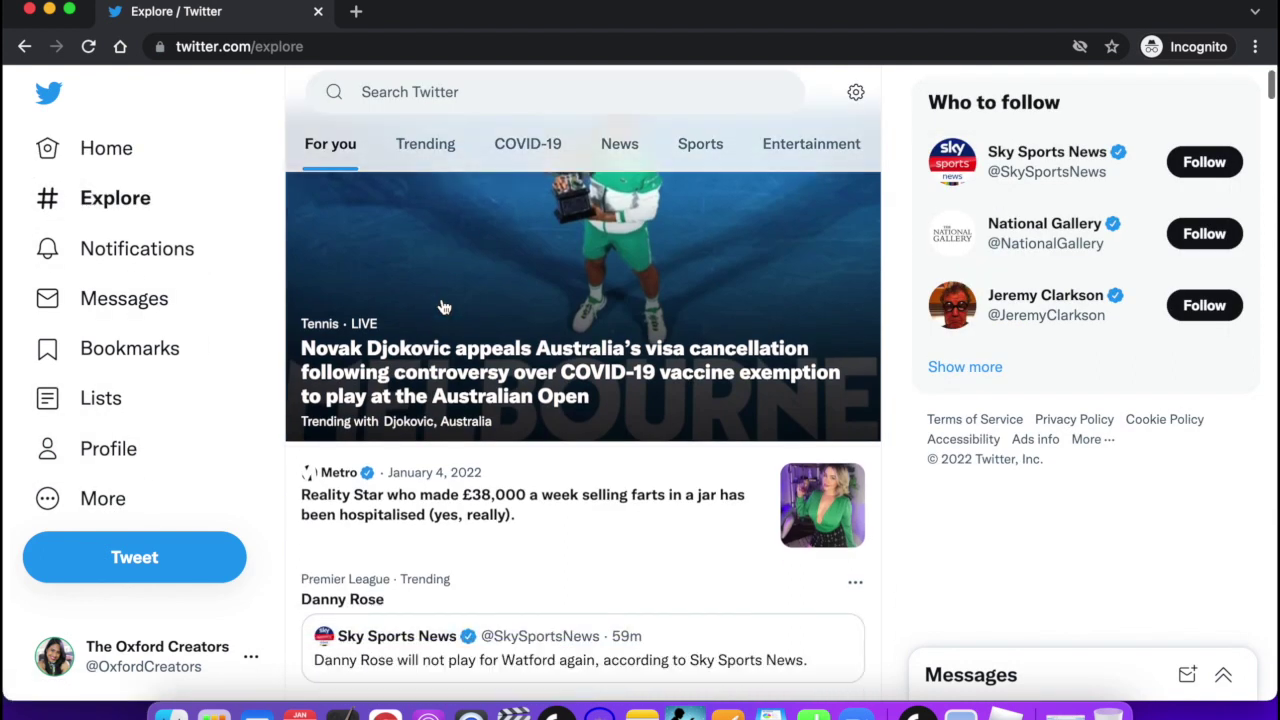
pyautogui.scroll(-2, 444, 307)
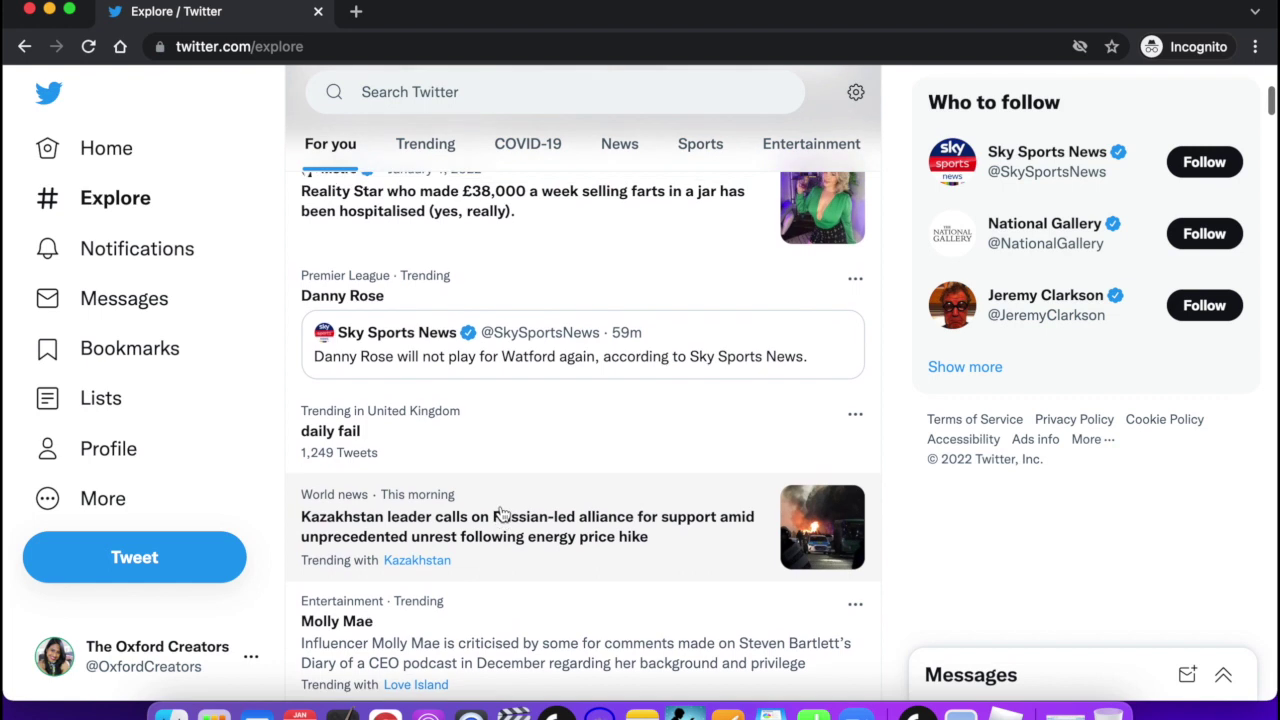
pyautogui.scroll(5, 501, 513)
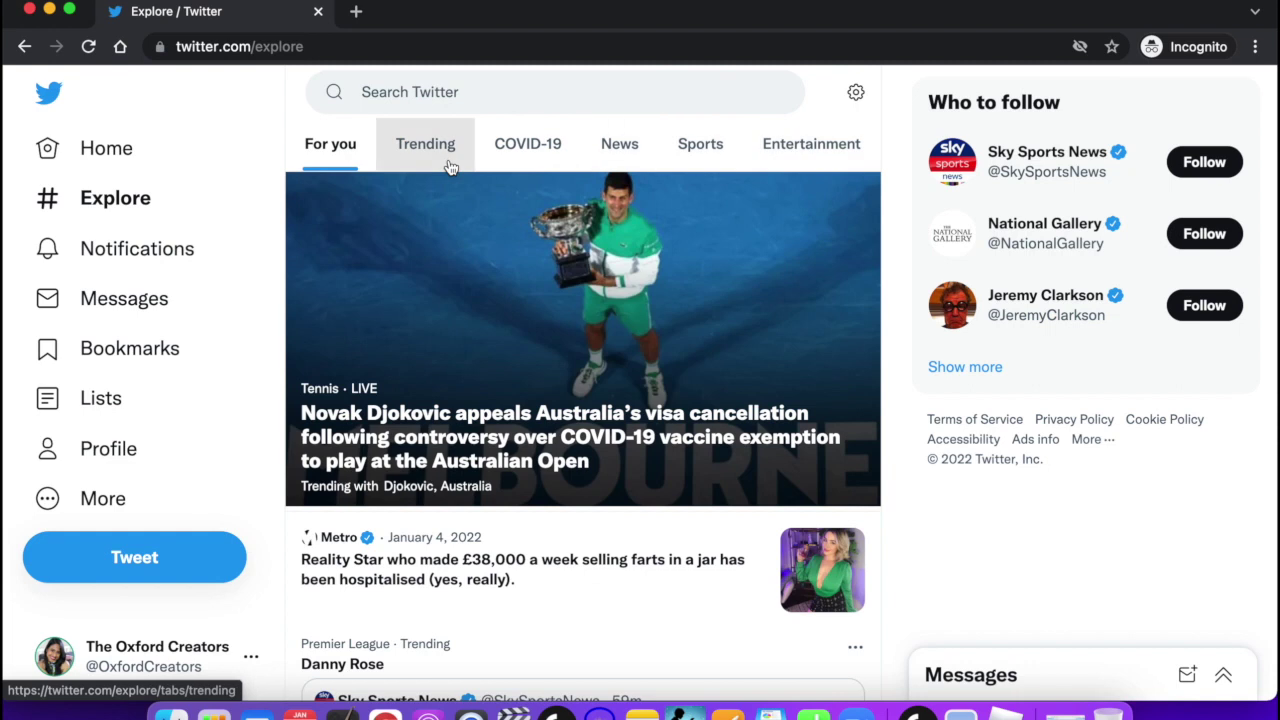
pyautogui.click(128, 262)
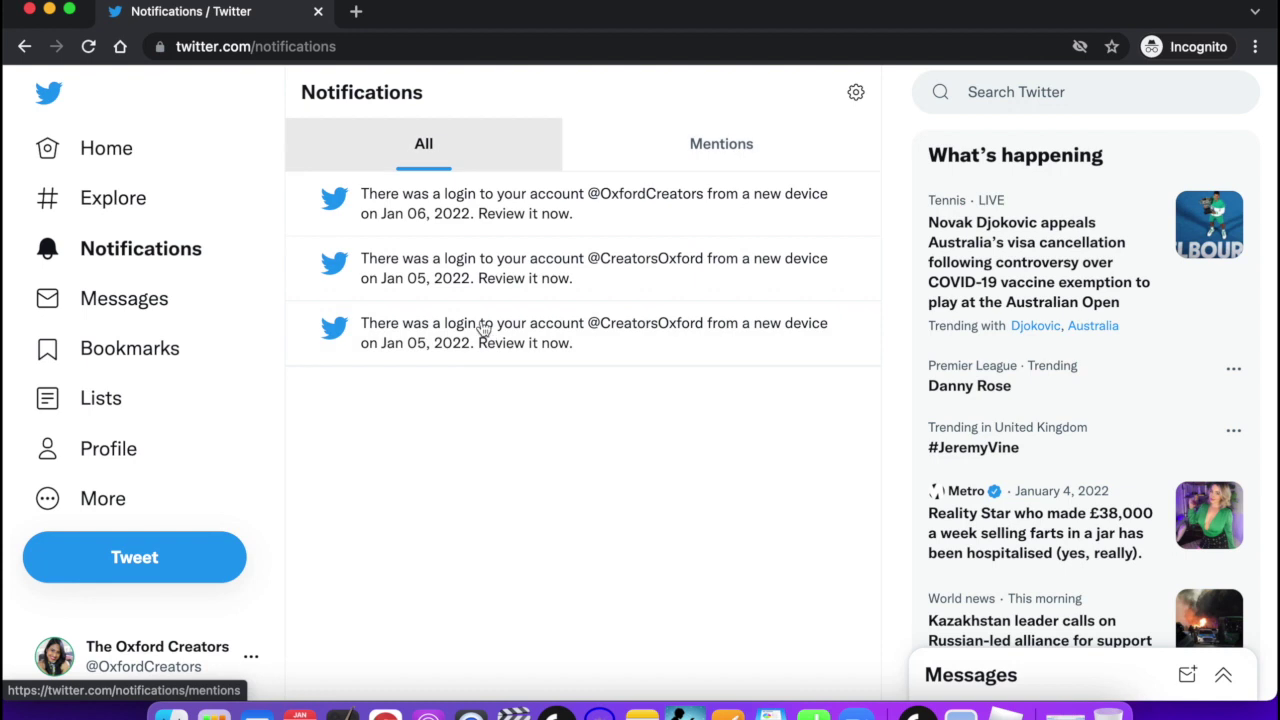
# Remove the video tweet from Bookmarks, leaving none, then go to the Lists page.
pyautogui.click(155, 316)
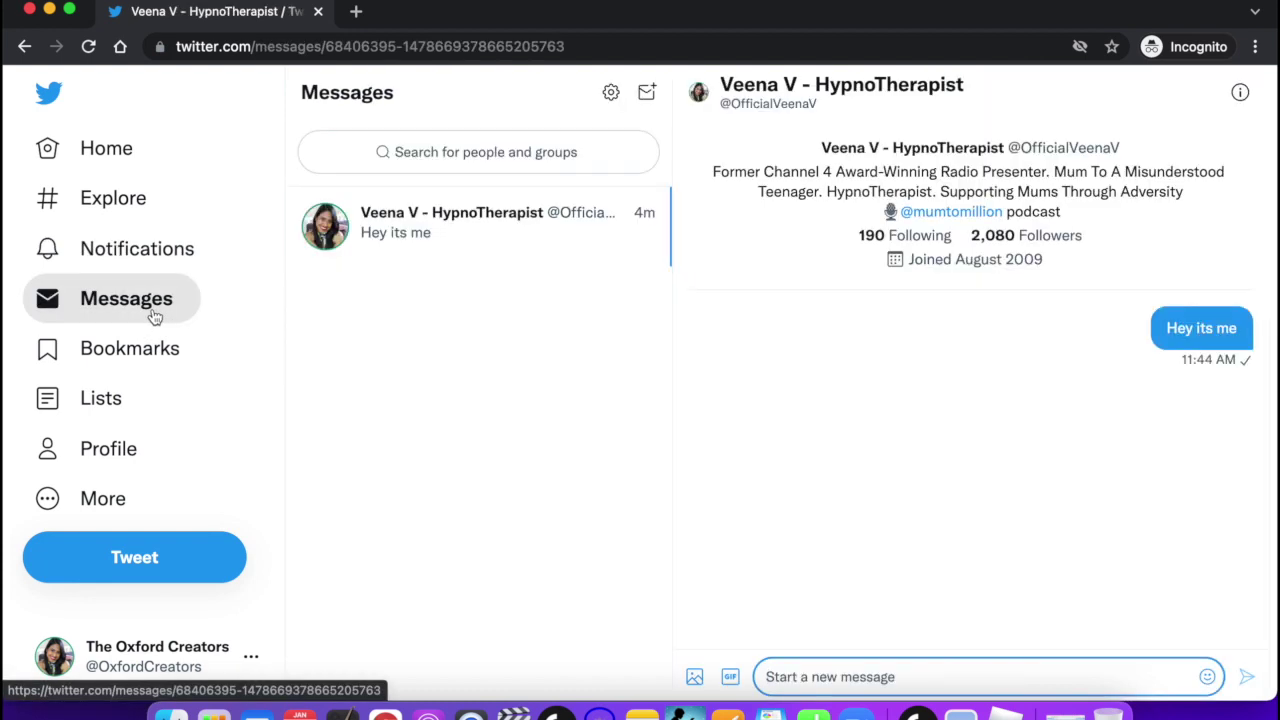
pyautogui.click(136, 362)
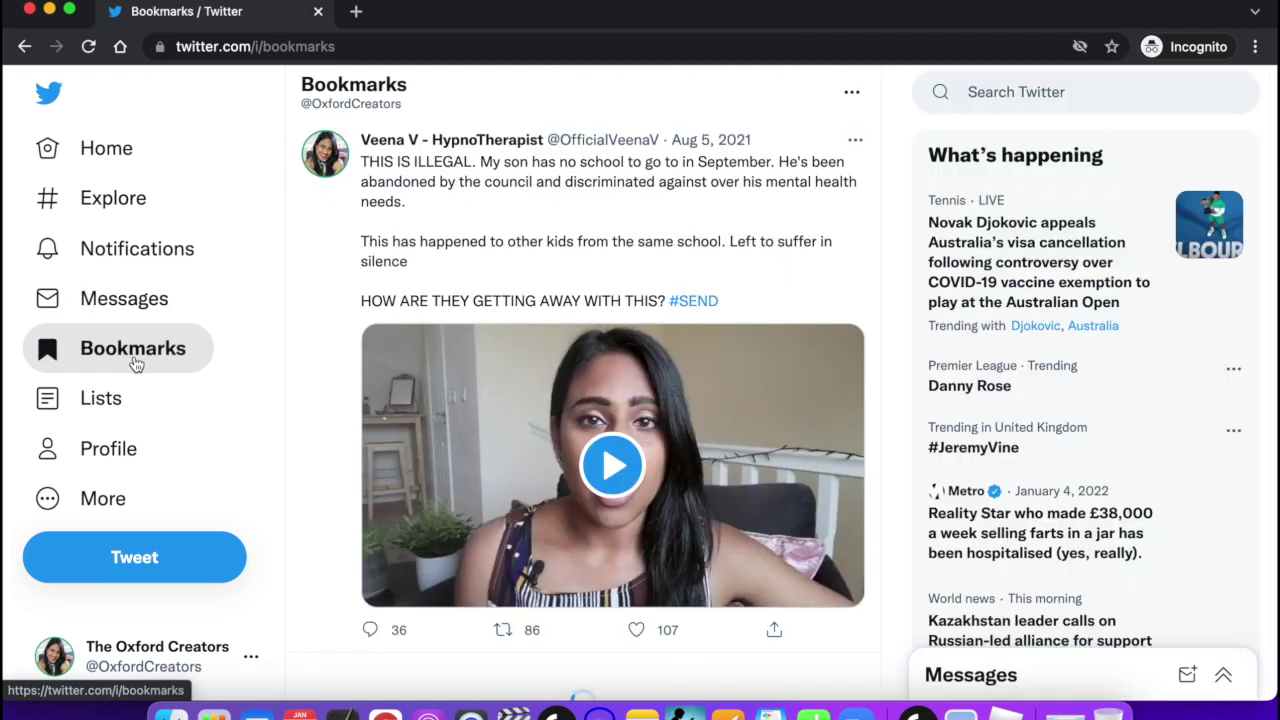
pyautogui.click(777, 625)
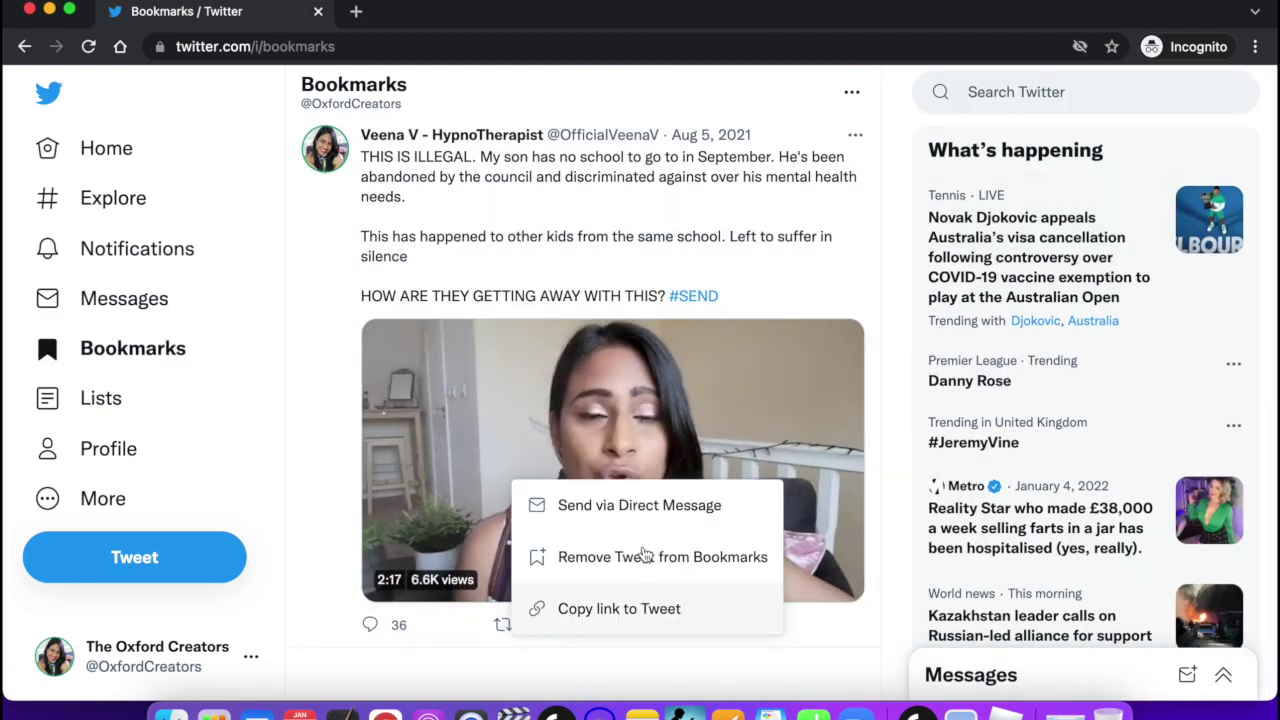
pyautogui.click(642, 563)
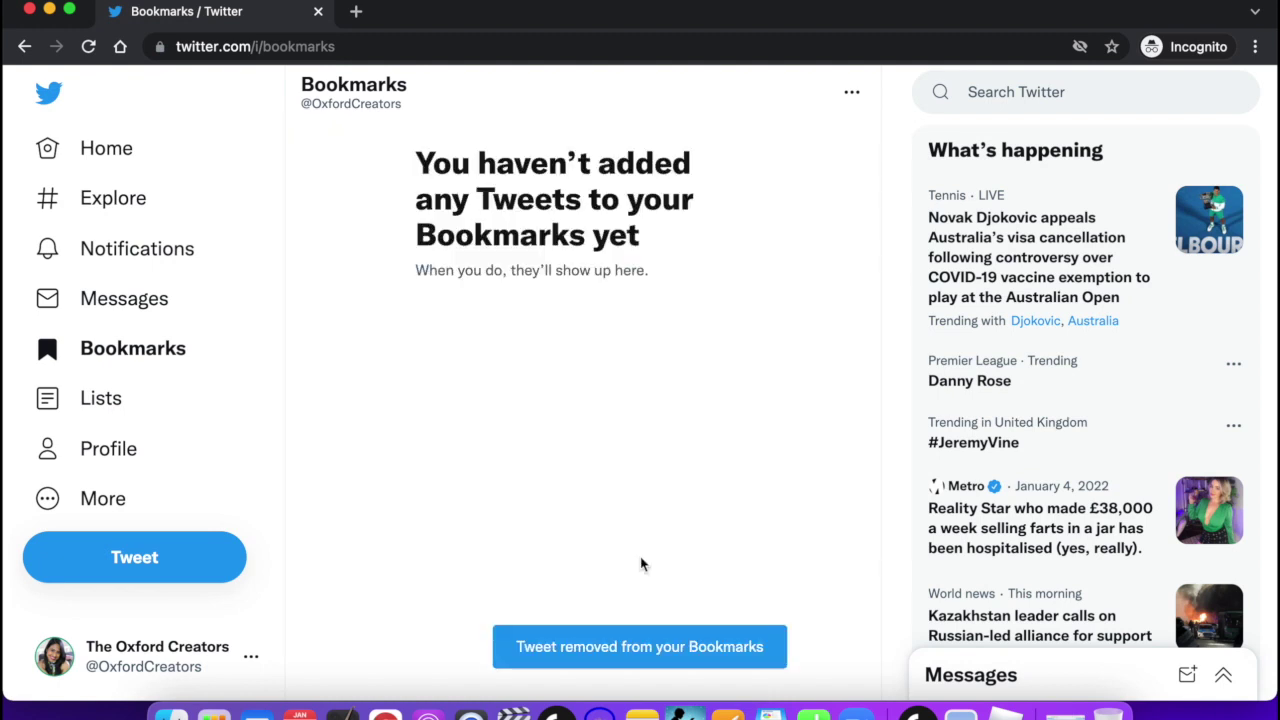
pyautogui.click(120, 404)
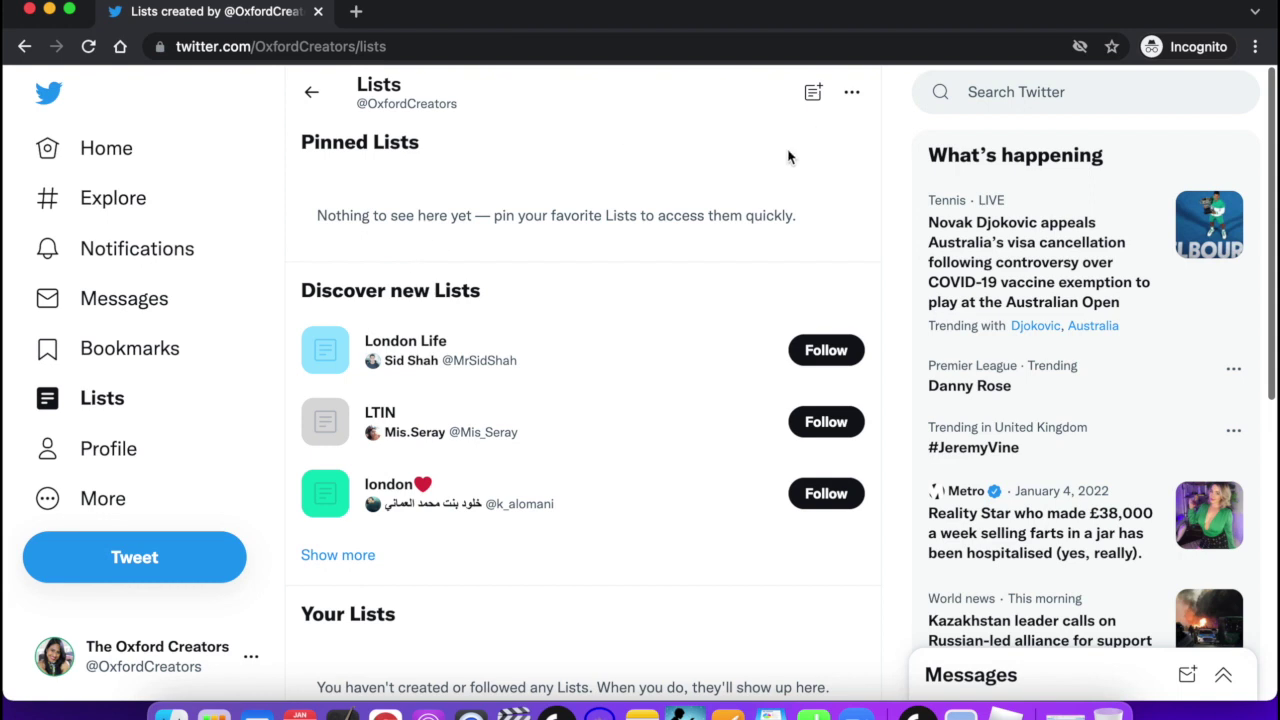
# Preview the suggested London Life list, then open its page with 24 members and 1.3K followers.
pyautogui.scroll(-2, 786, 158)
pyautogui.scroll(2, 786, 158)
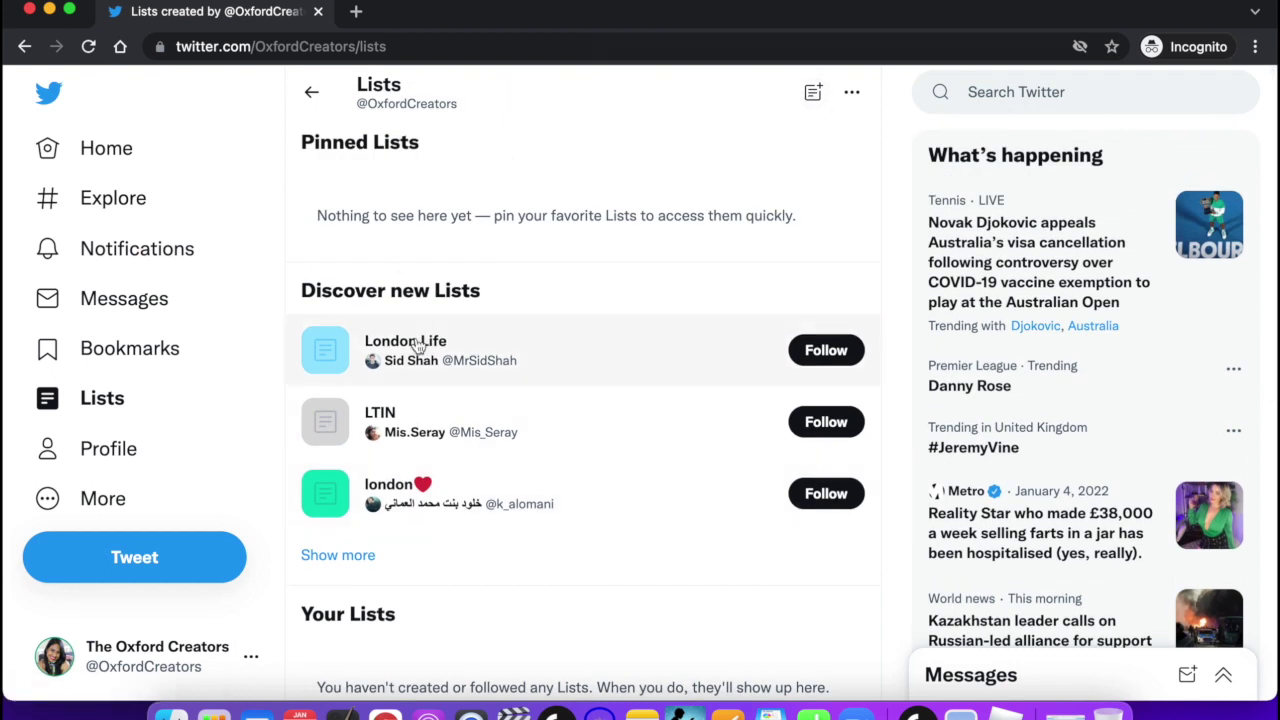
pyautogui.moveTo(405, 345)
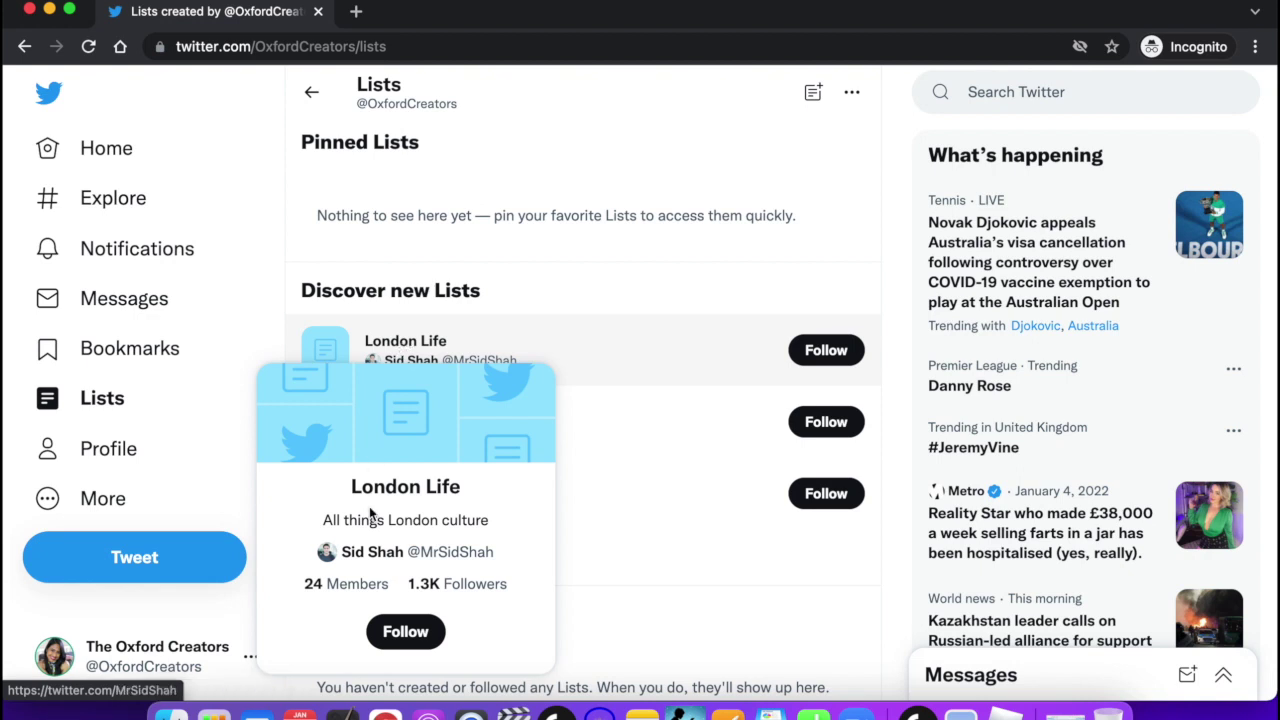
pyautogui.click(322, 521)
pyautogui.moveTo(322, 521); pyautogui.dragTo(487, 520)
pyautogui.click(487, 520)
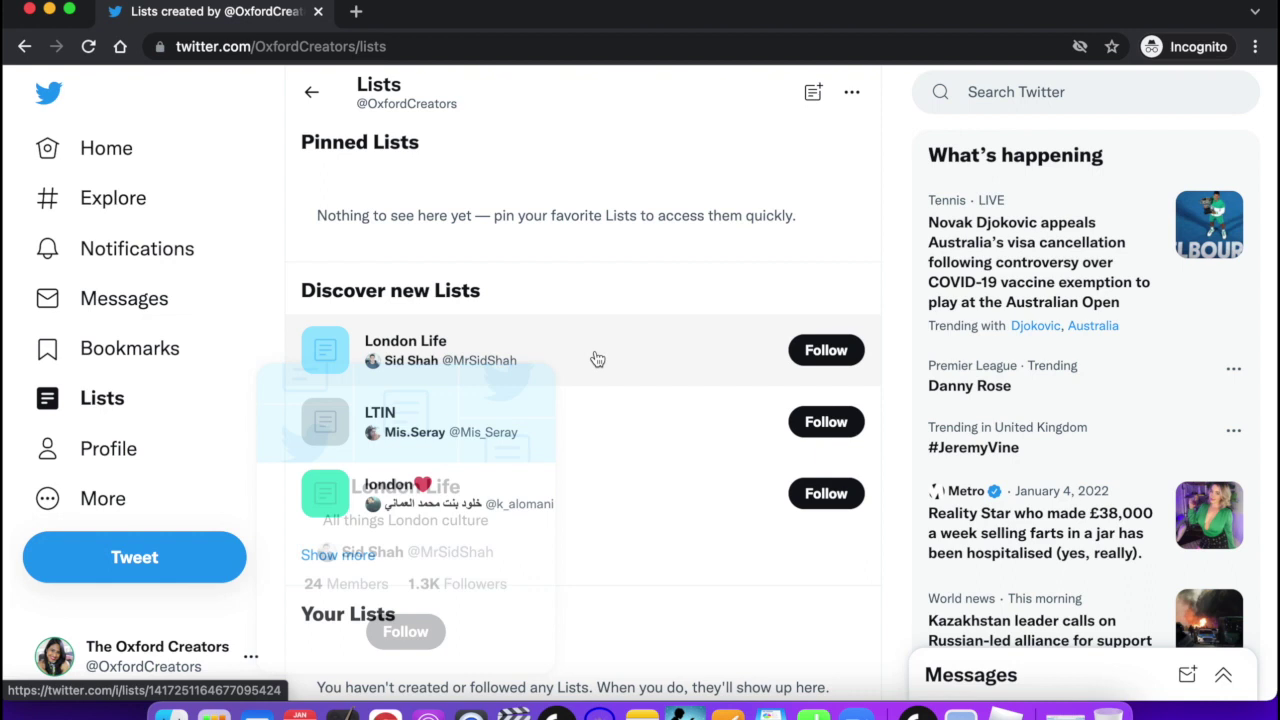
pyautogui.click(420, 340)
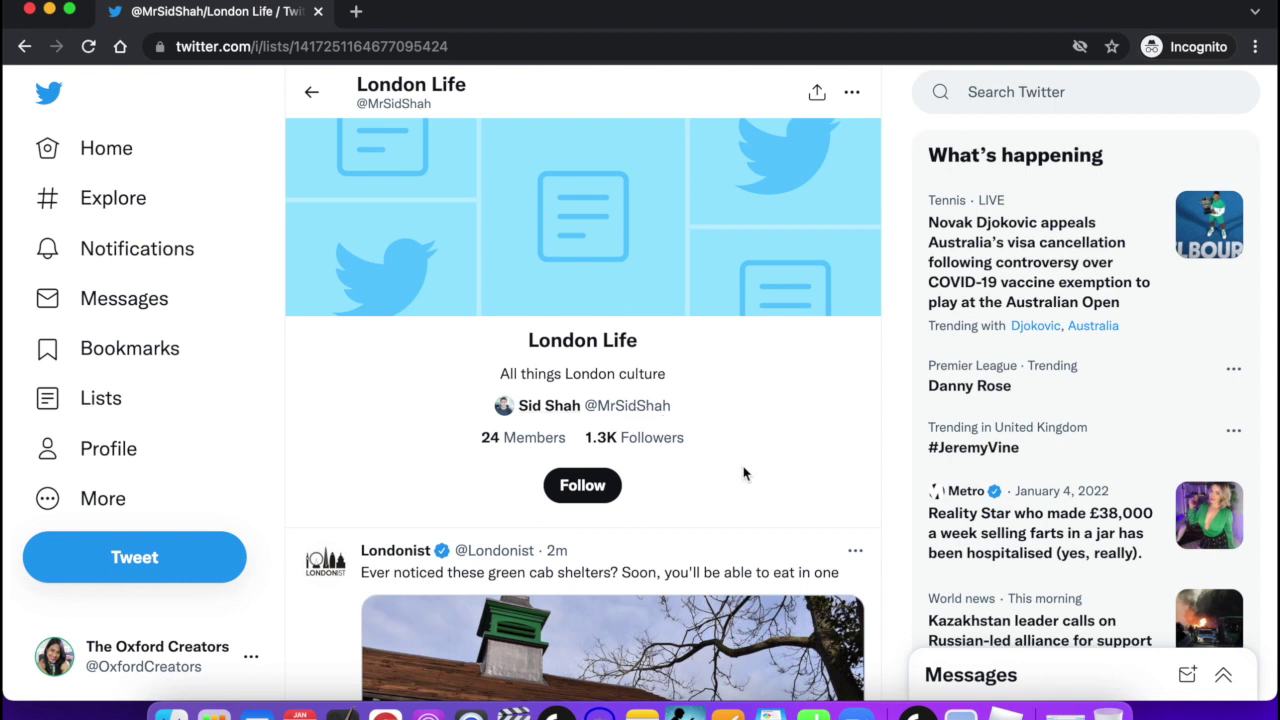
# Scroll through the London Life list's tweets, then go back to the Lists page.
pyautogui.scroll(-2, 745, 472)
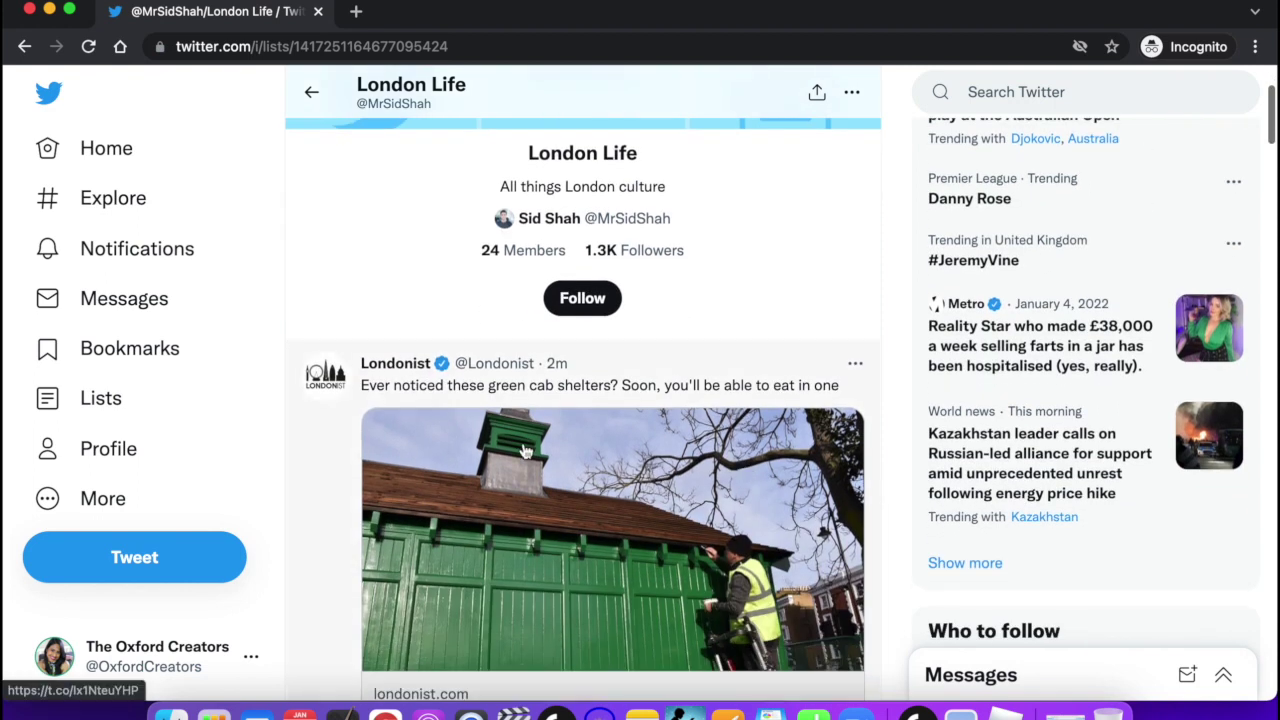
pyautogui.moveTo(520, 366)
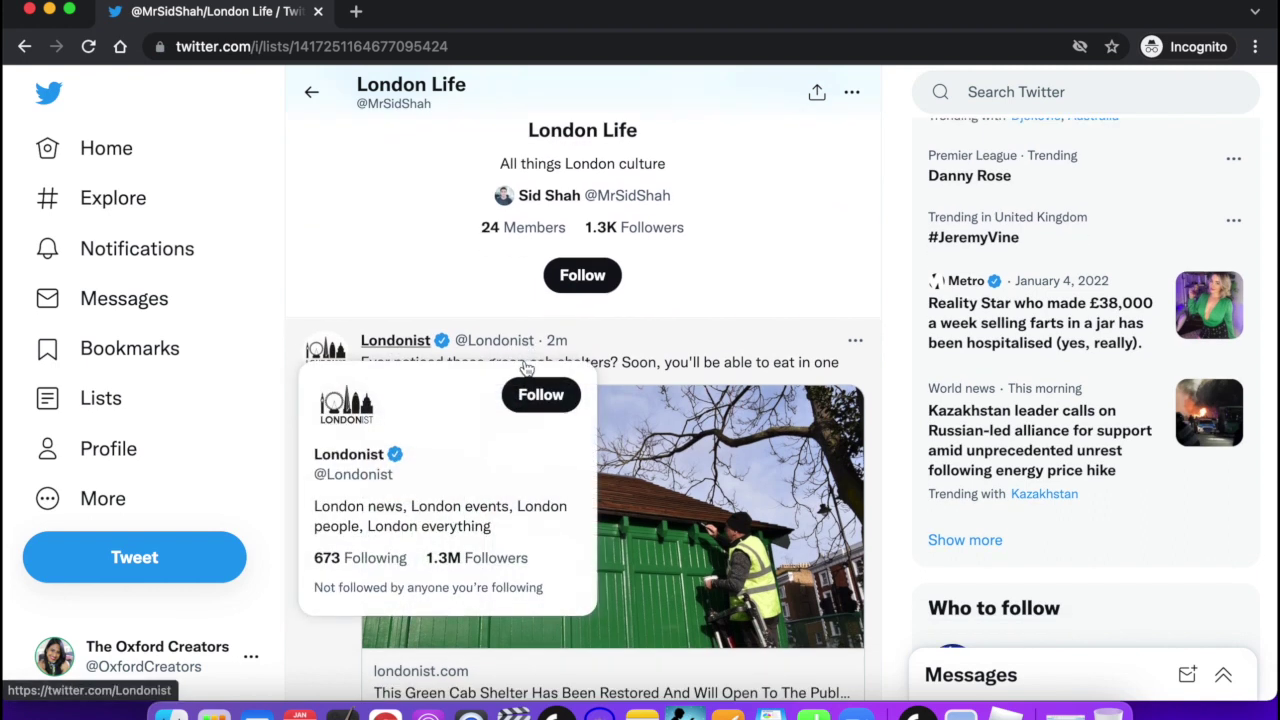
pyautogui.scroll(-3, 524, 368)
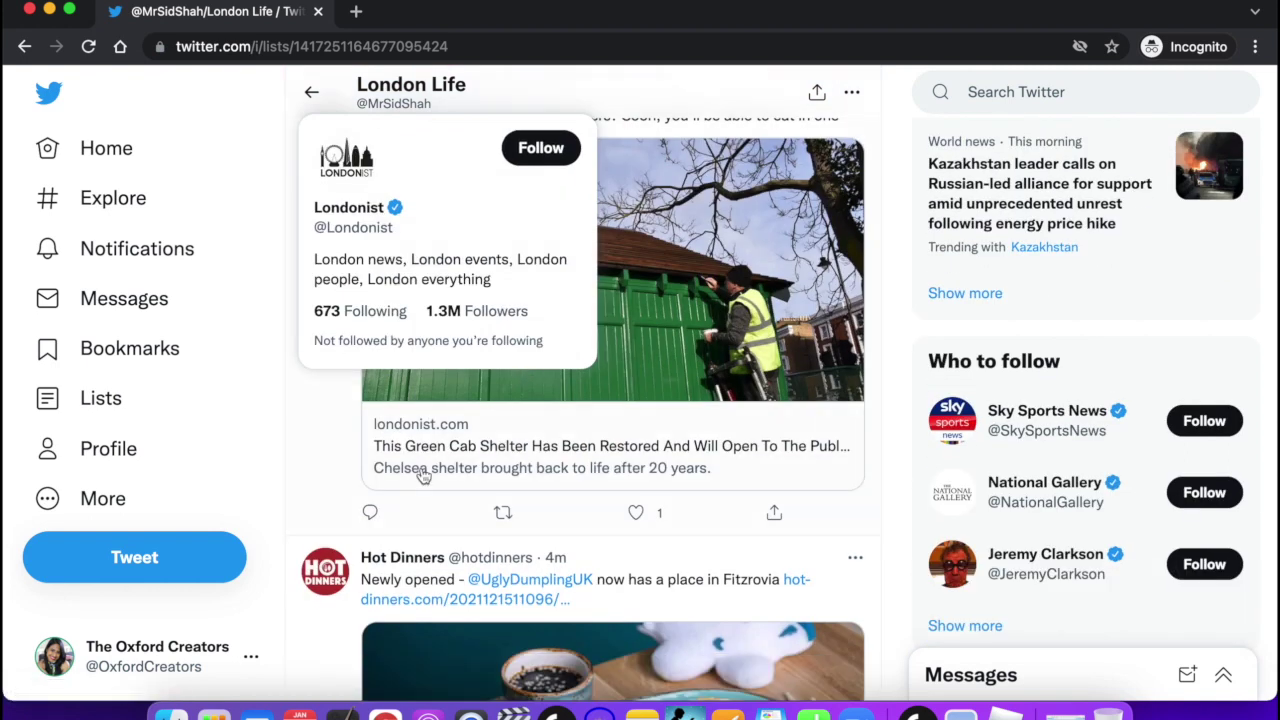
pyautogui.scroll(-3, 424, 477)
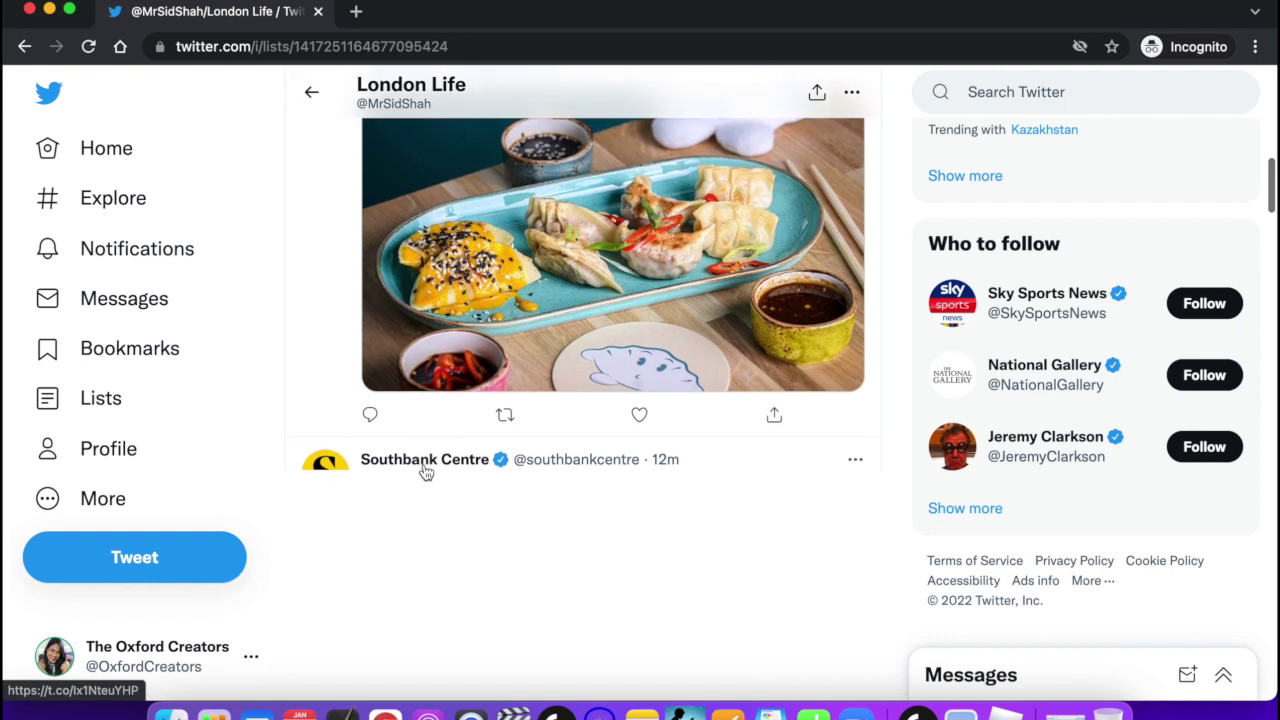
pyautogui.scroll(8, 424, 472)
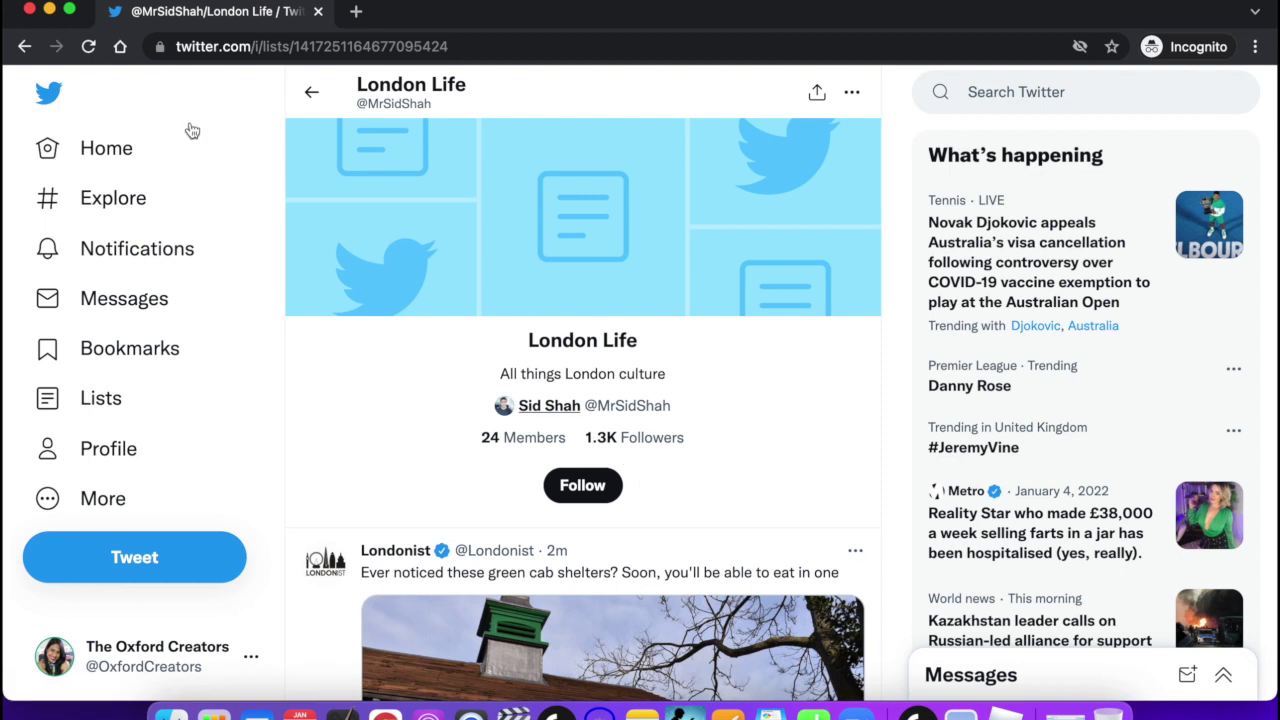
pyautogui.click(313, 91)
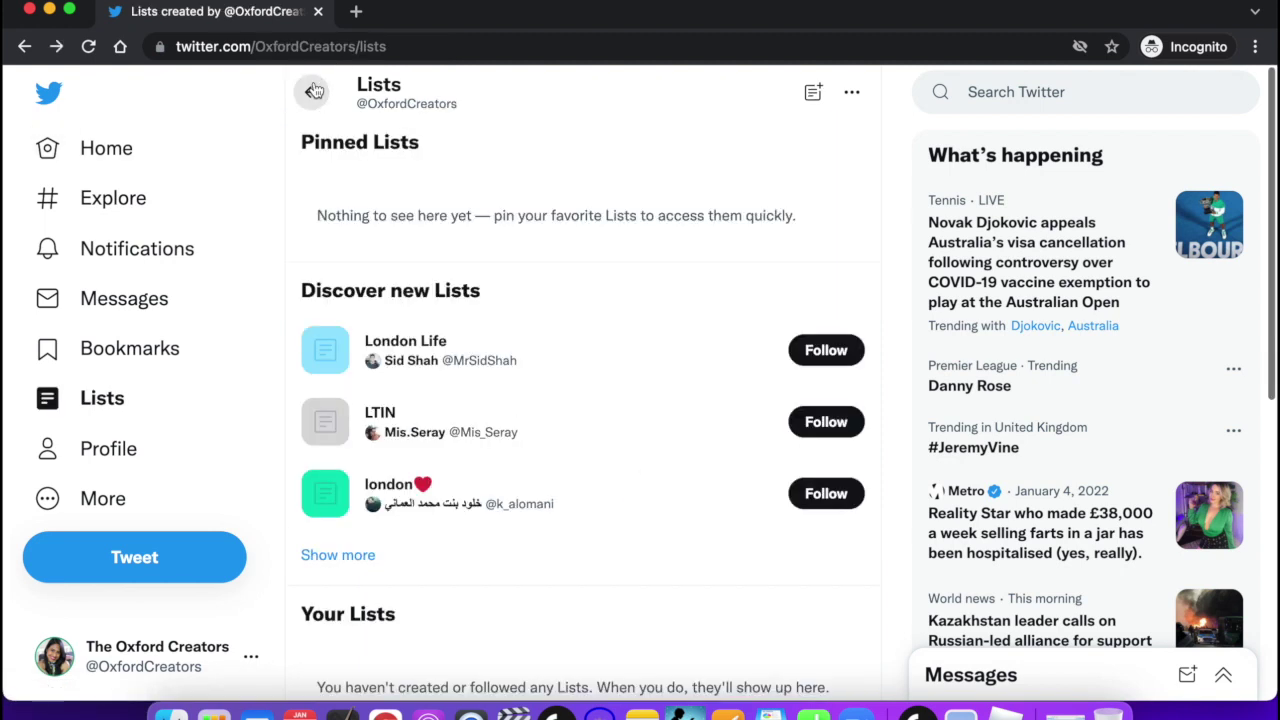
pyautogui.click(814, 93)
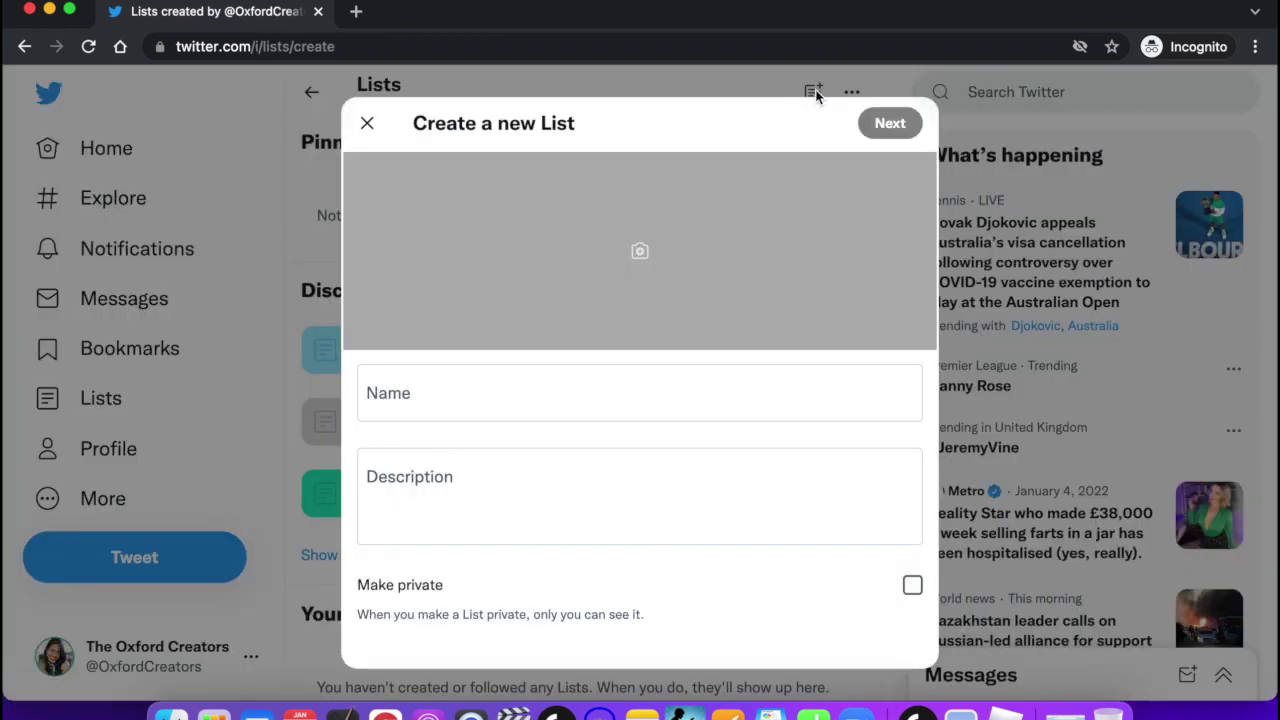
pyautogui.click(400, 400)
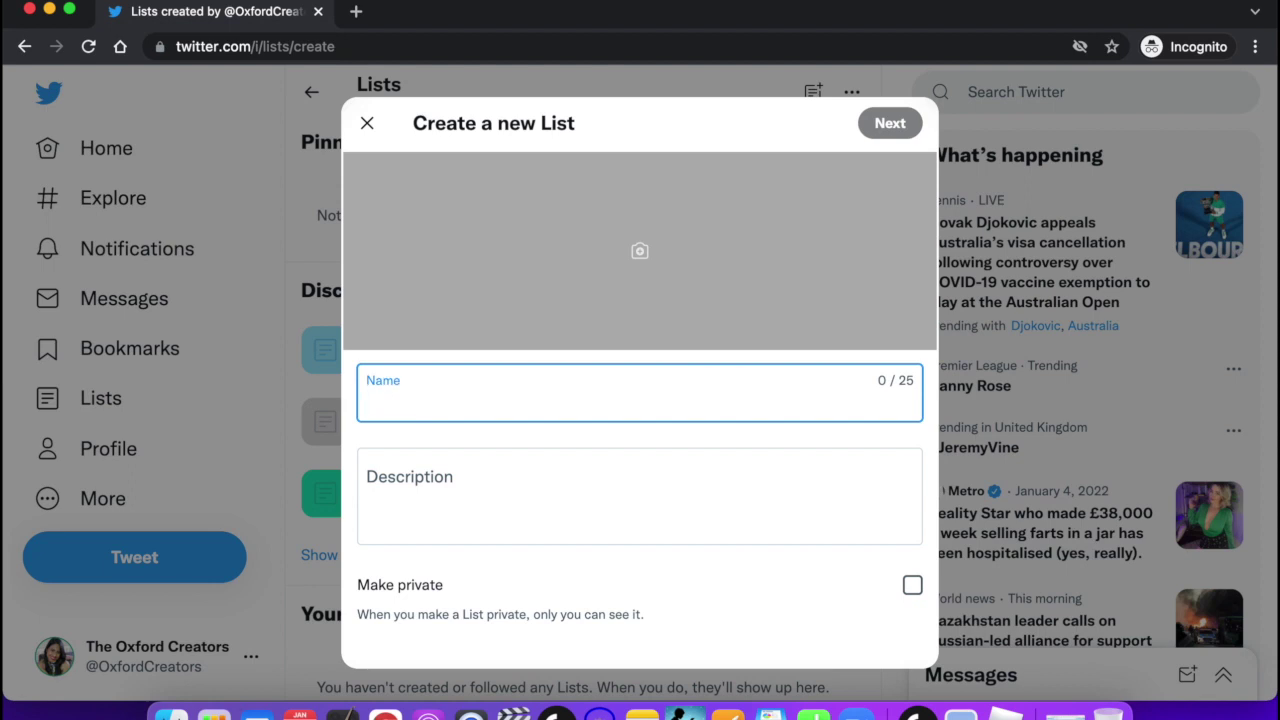
pyautogui.write('Oxfordsh')
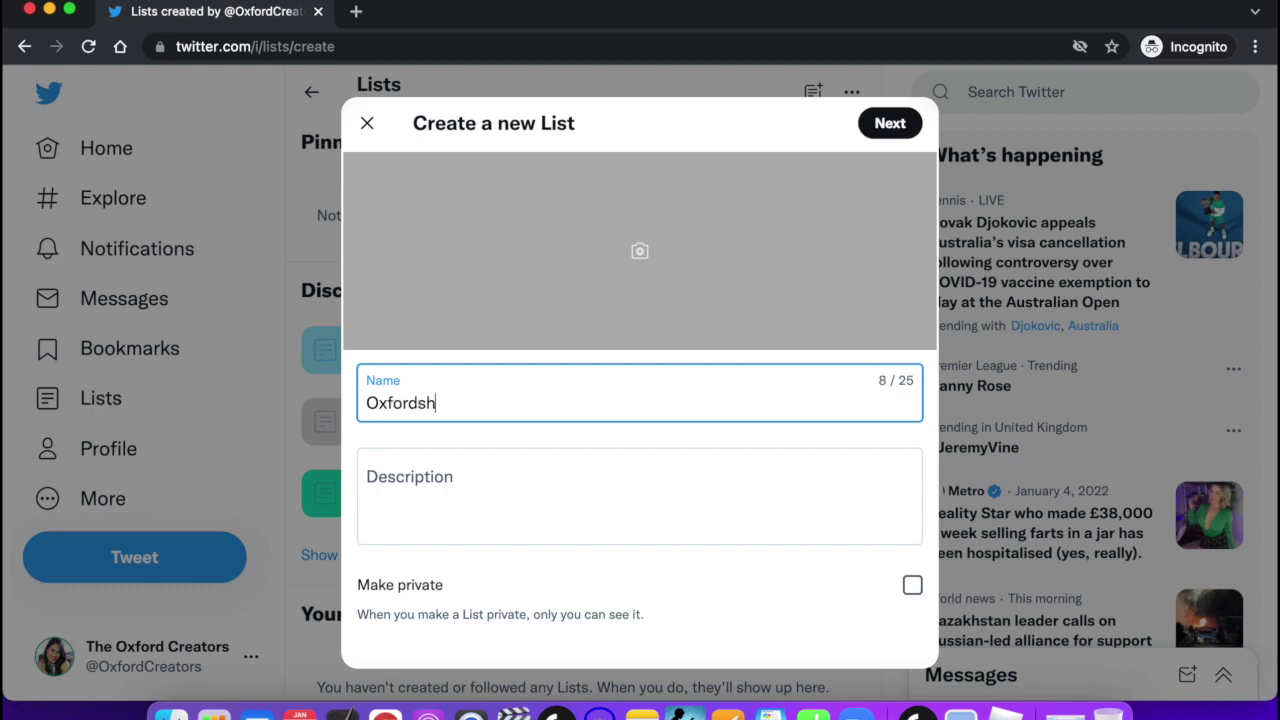
pyautogui.write('ire School News')
pyautogui.click(455, 483)
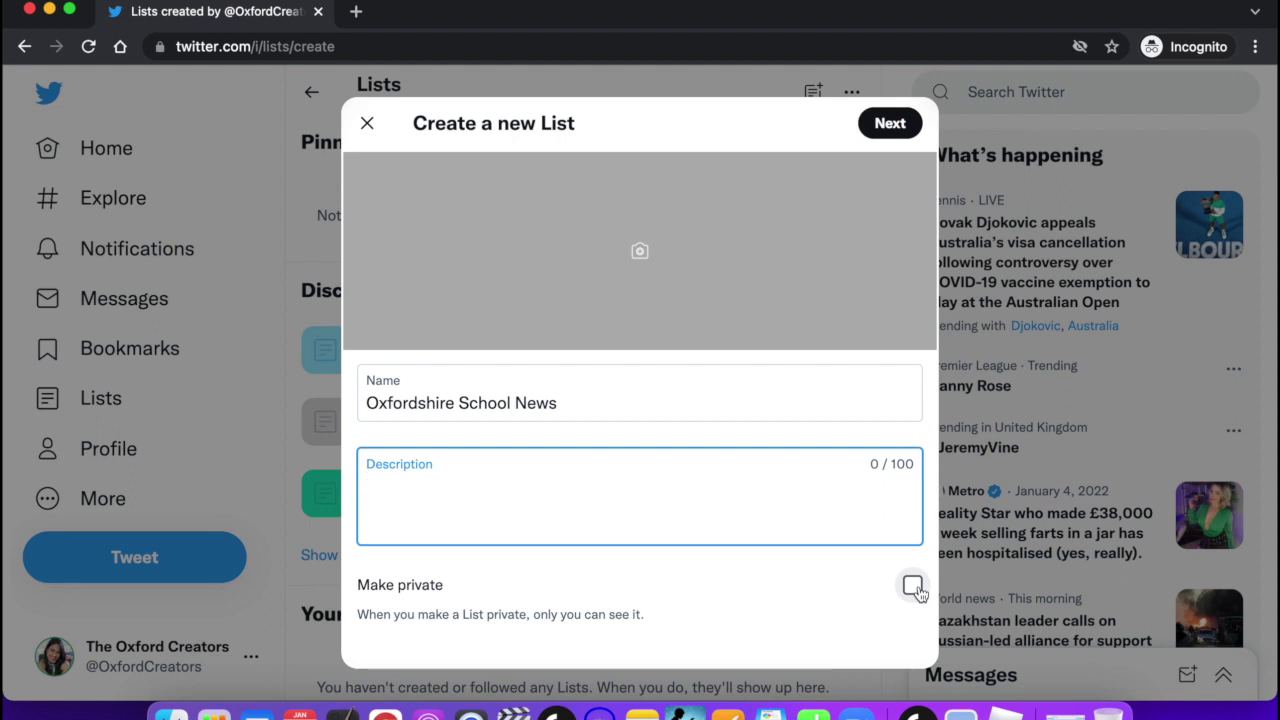
pyautogui.click(913, 586)
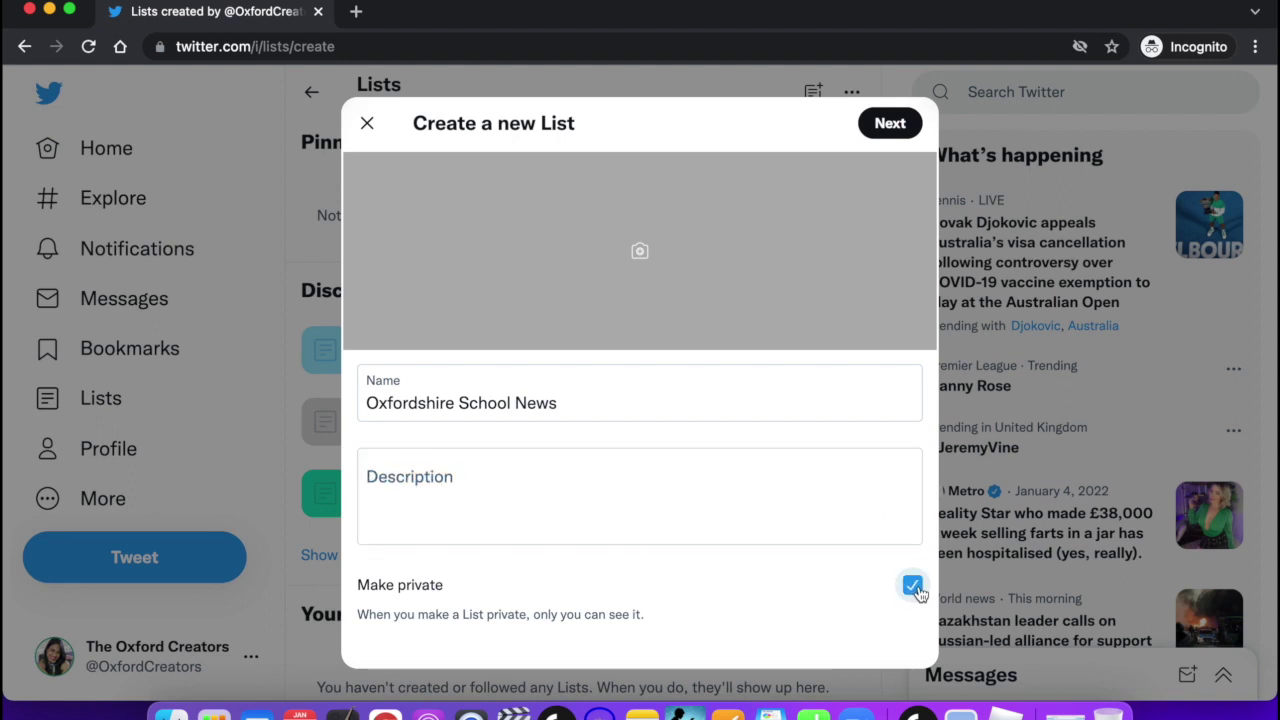
pyautogui.click(914, 588)
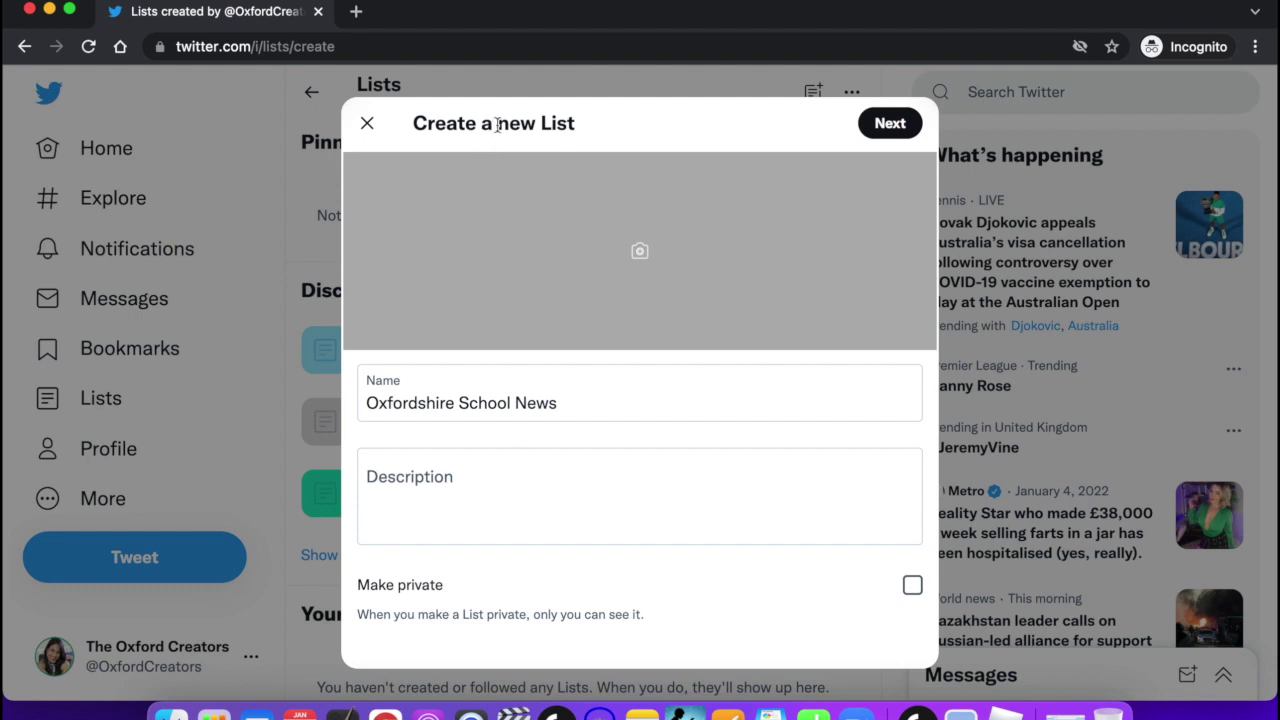
pyautogui.click(369, 123)
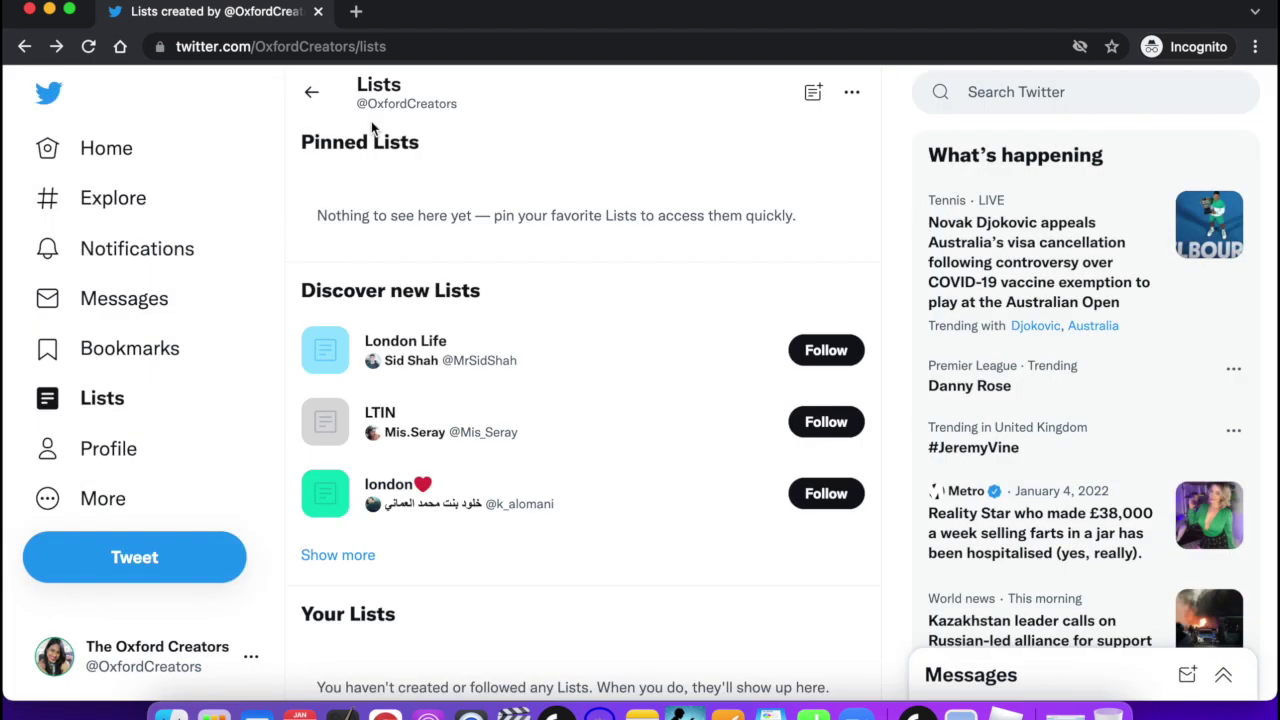
pyautogui.click(130, 445)
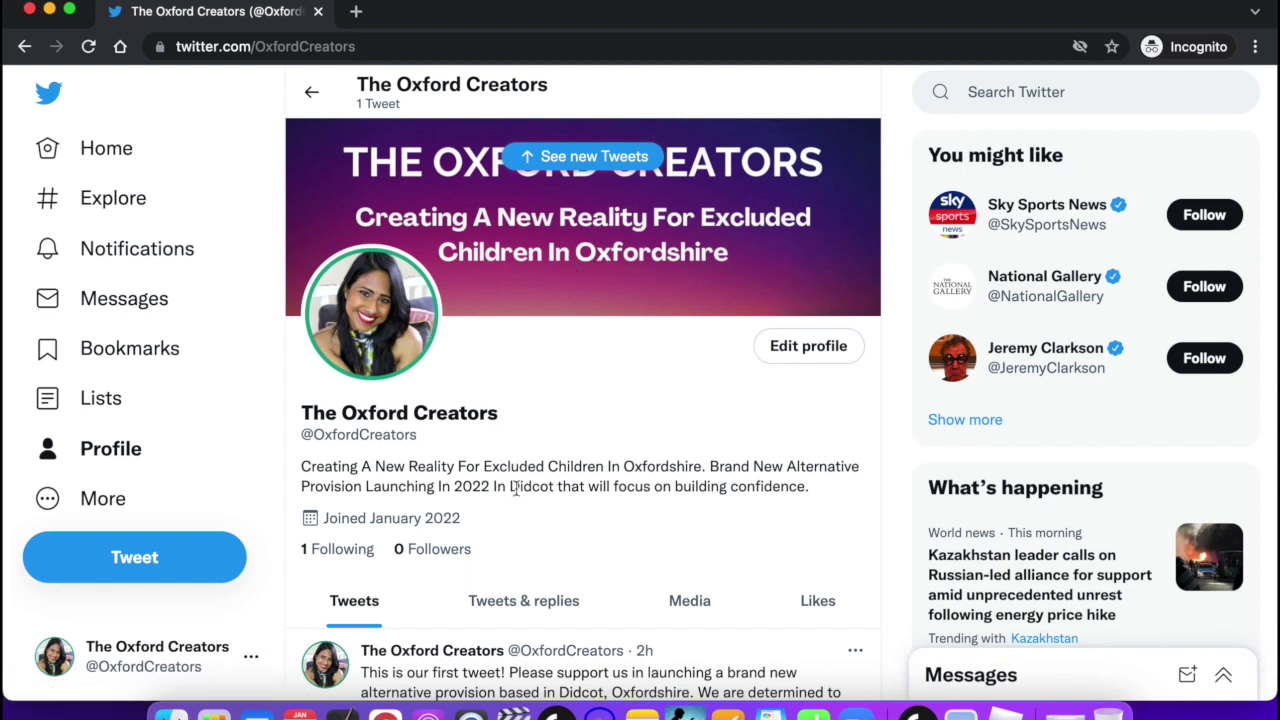
pyautogui.scroll(-3, 505, 490)
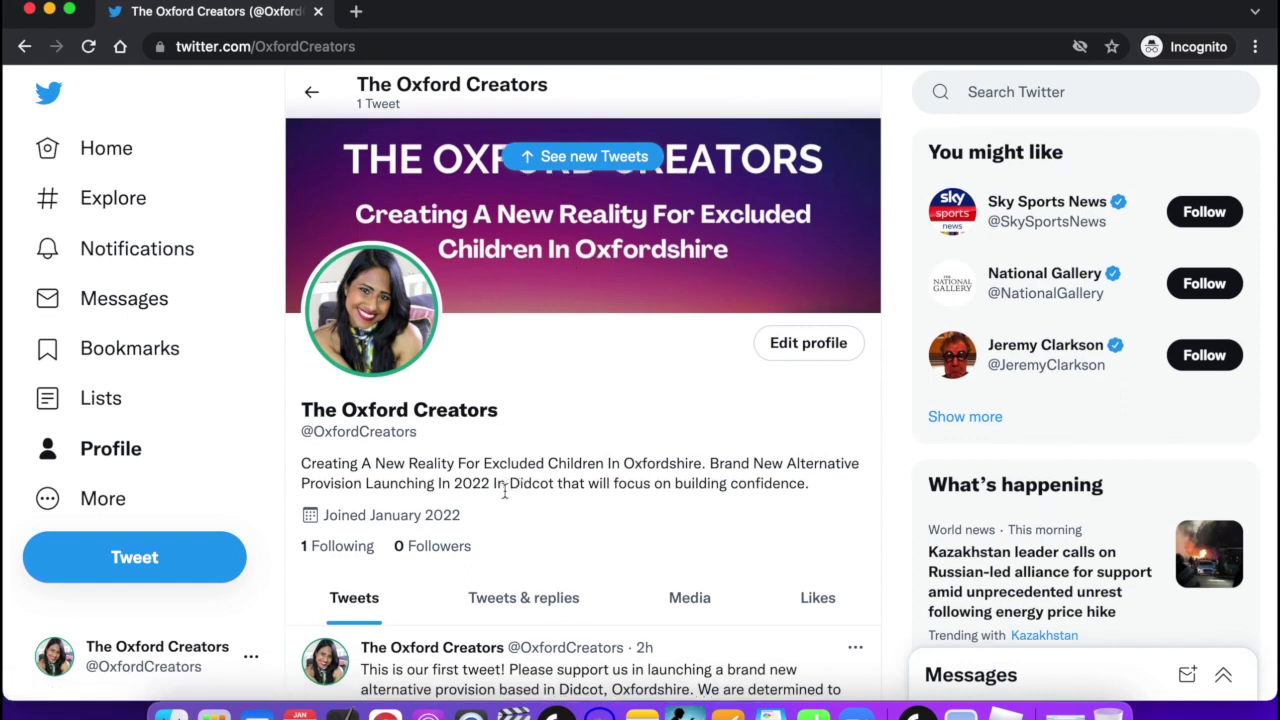
pyautogui.scroll(-5, 505, 495)
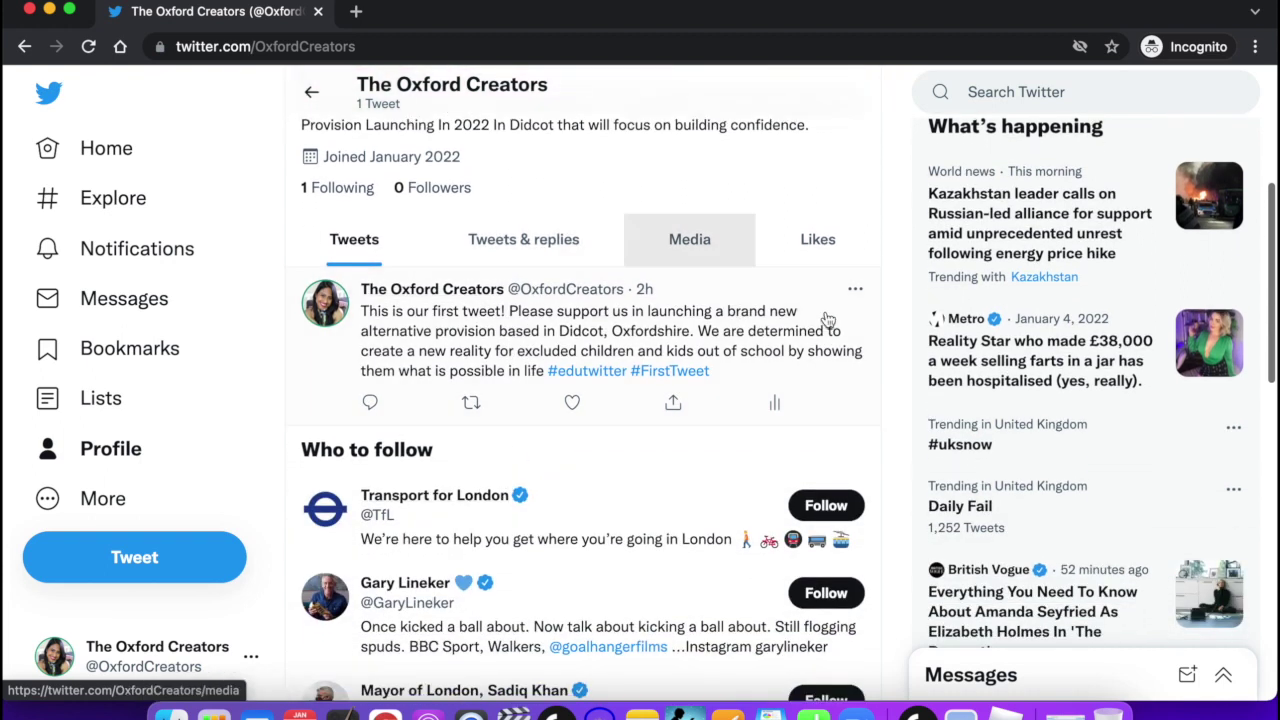
pyautogui.scroll(-5, 816, 326)
pyautogui.scroll(10, 815, 323)
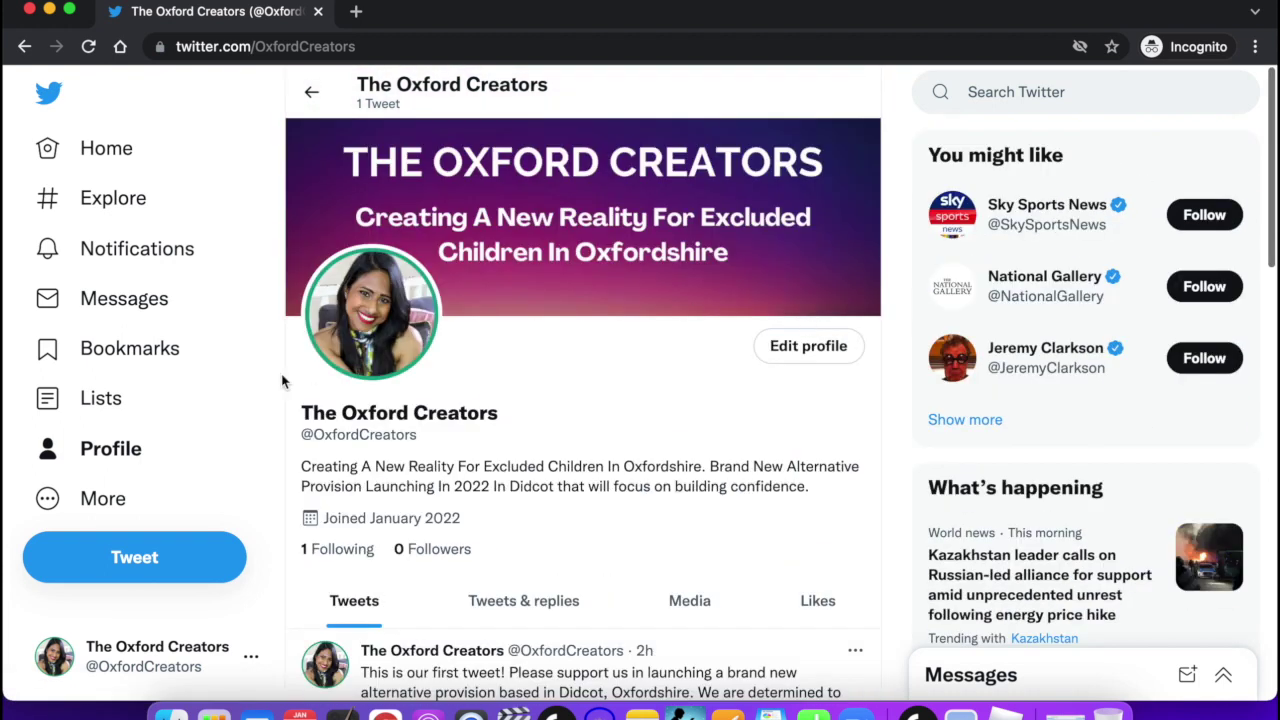
pyautogui.click(101, 503)
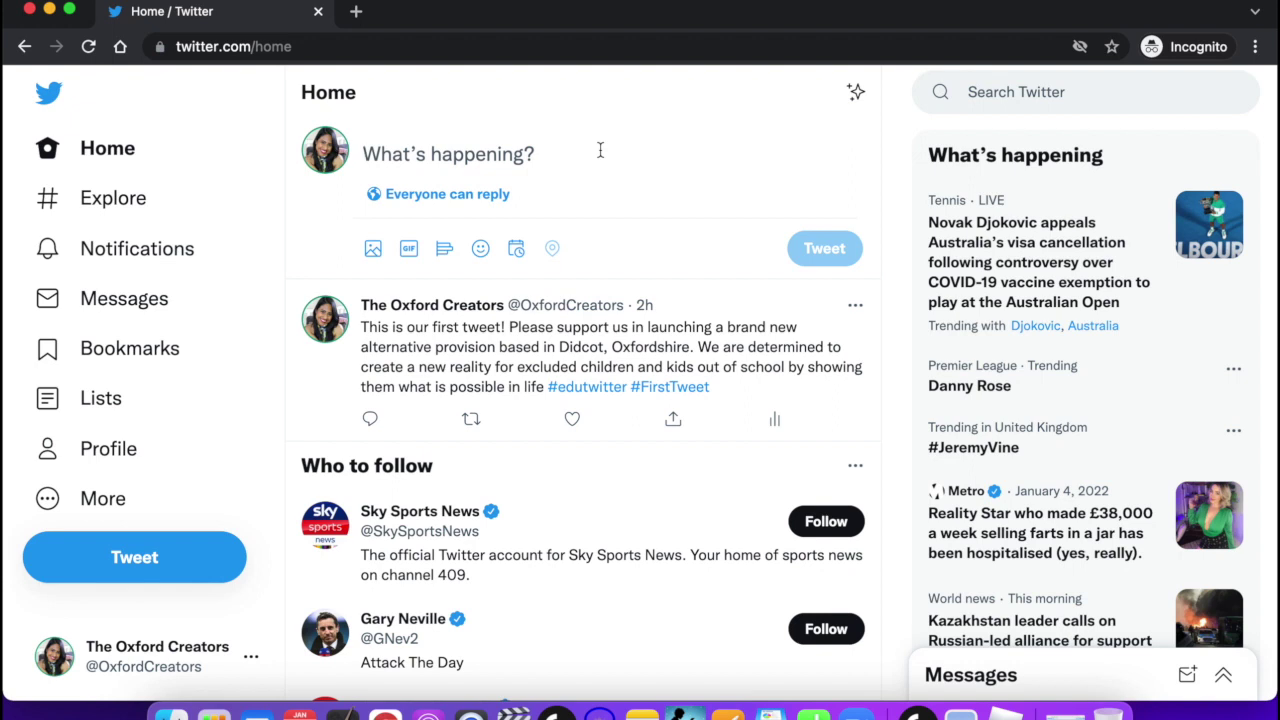
pyautogui.write('Just')
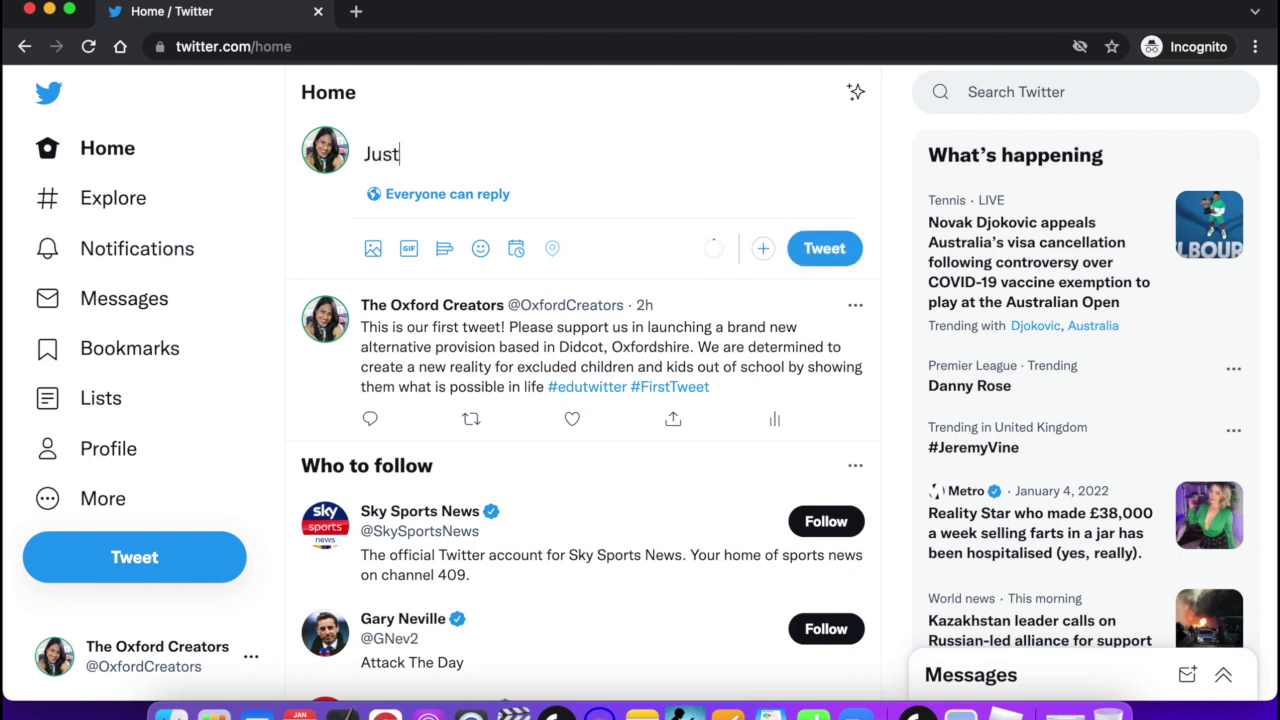
pyautogui.write(' listened to ')
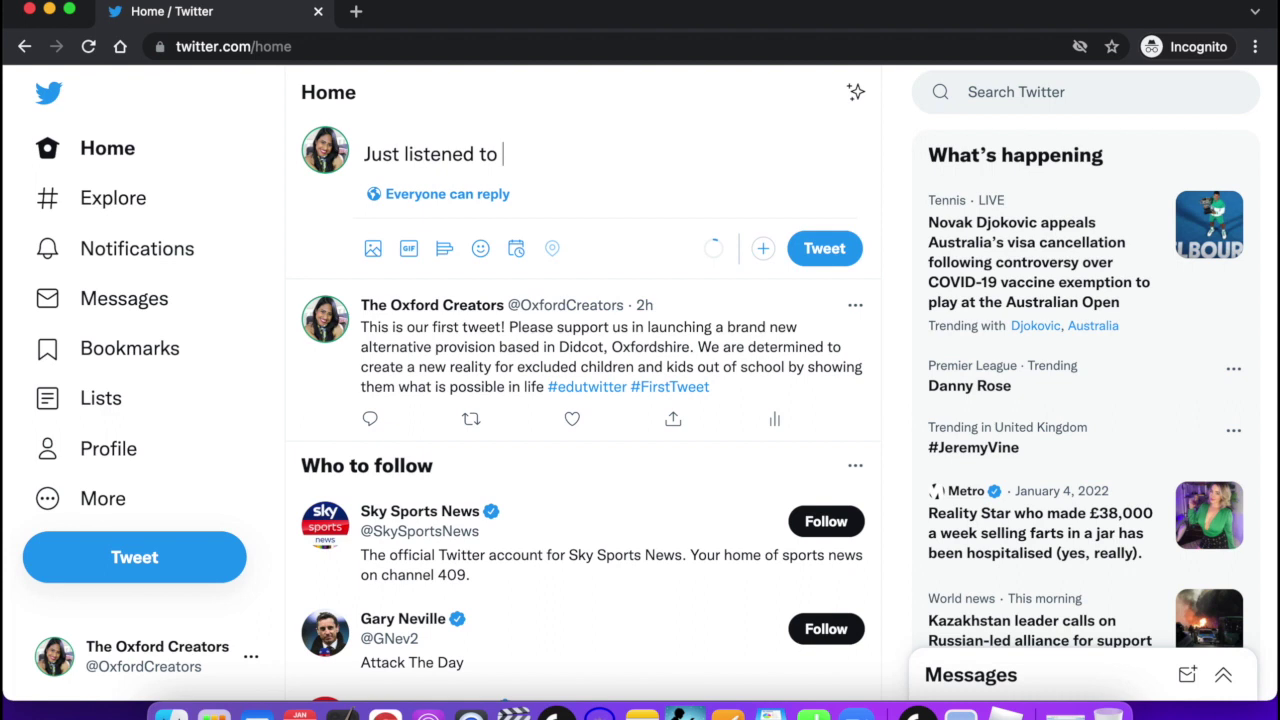
pyautogui.write('@mumtomillion')
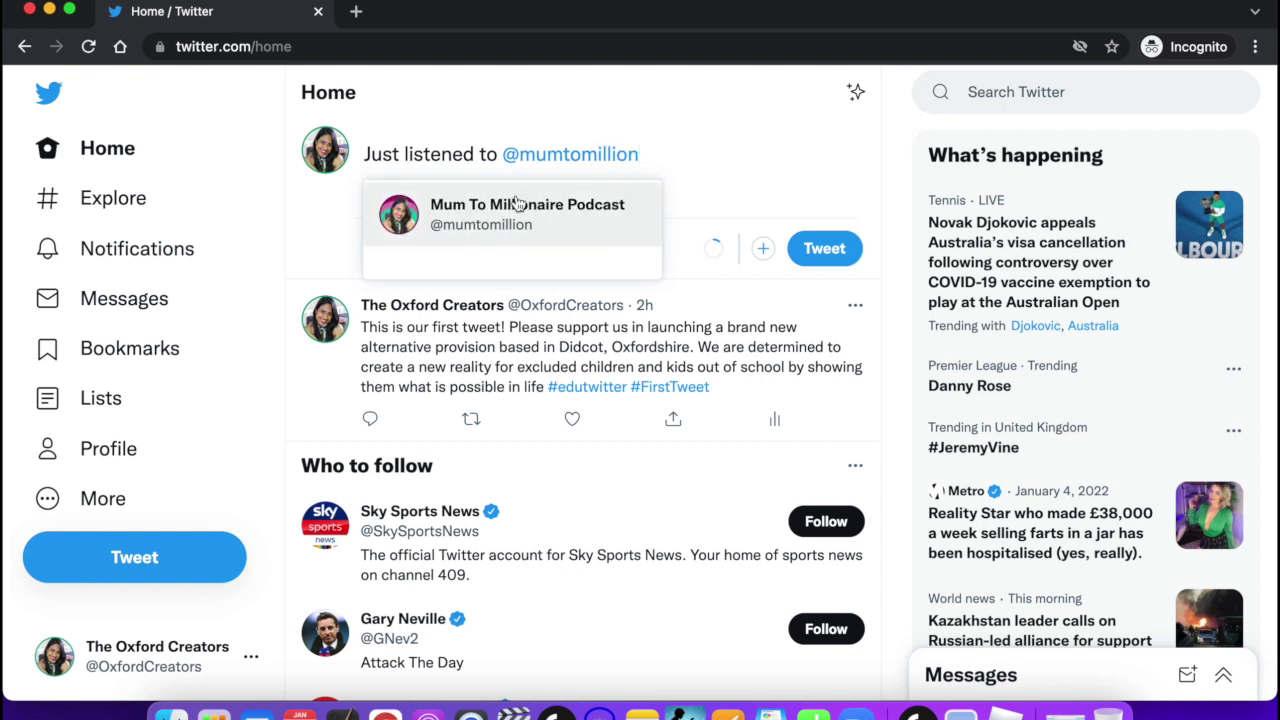
# Tag the Mum To Millionaire Podcast and finish the tweet praising its interviews with mums and millionaires.
pyautogui.click(508, 214)
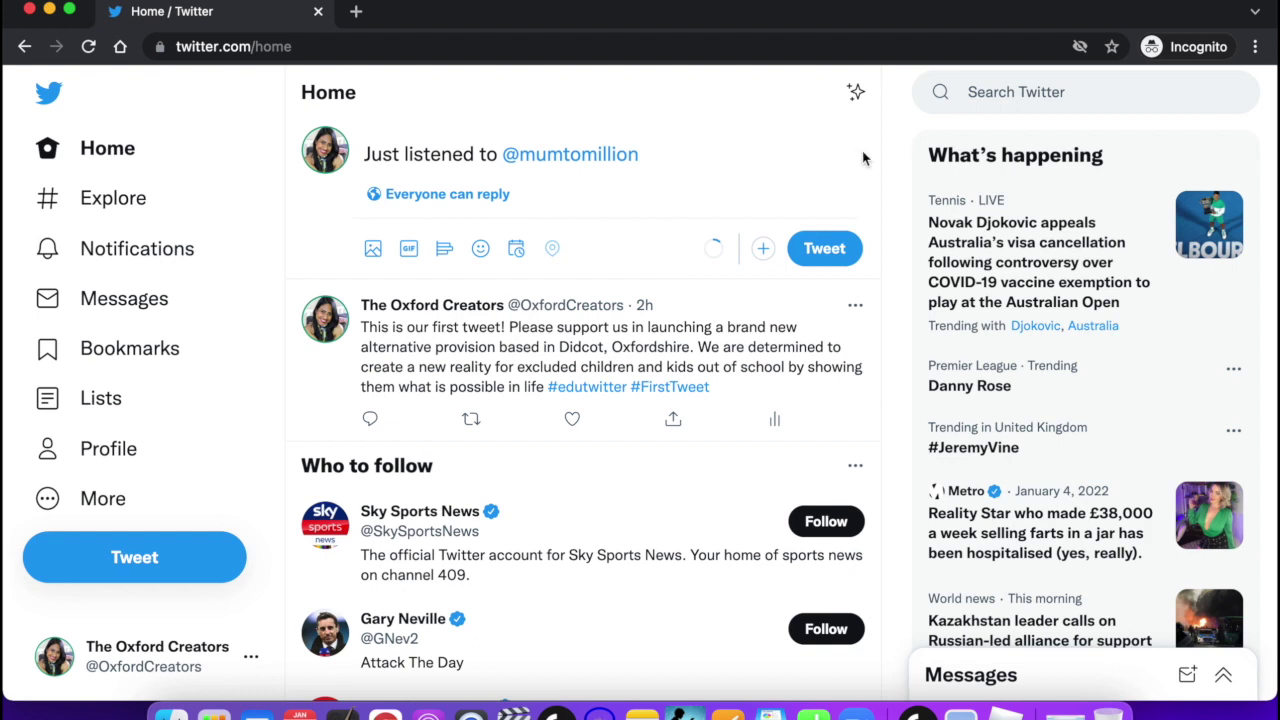
pyautogui.write('podcast,')
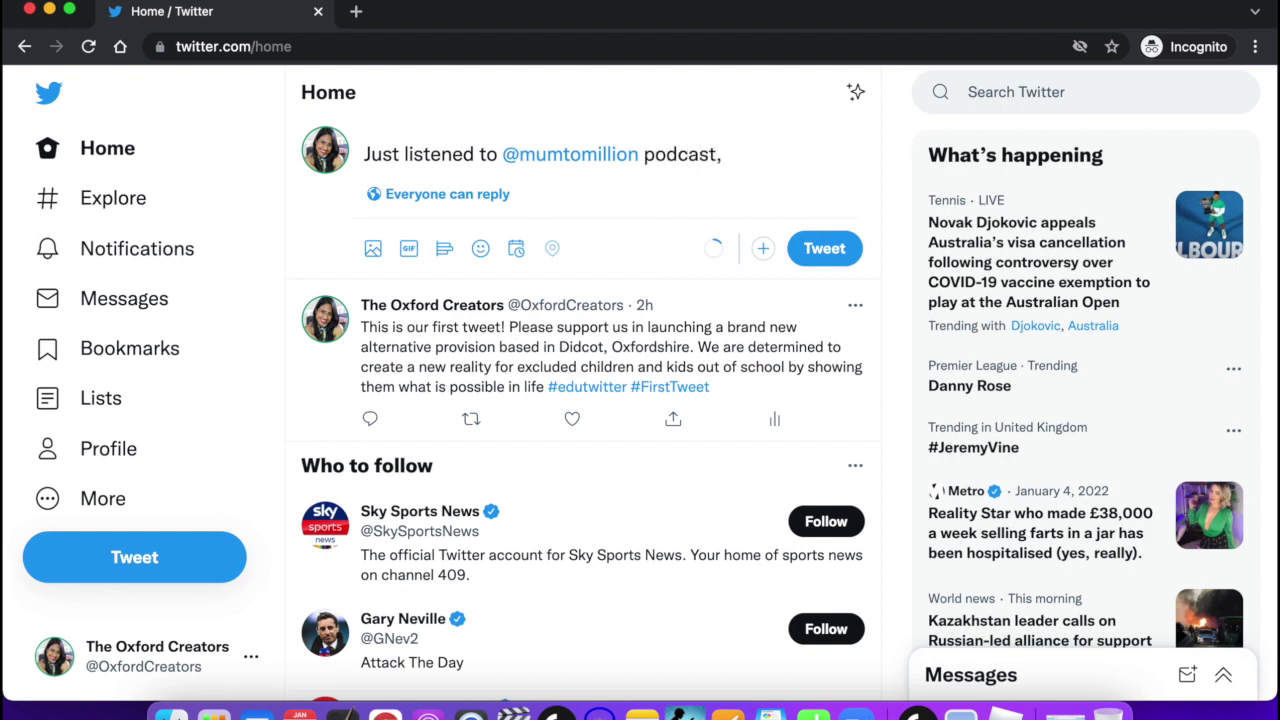
pyautogui.write(' great interviews wi')
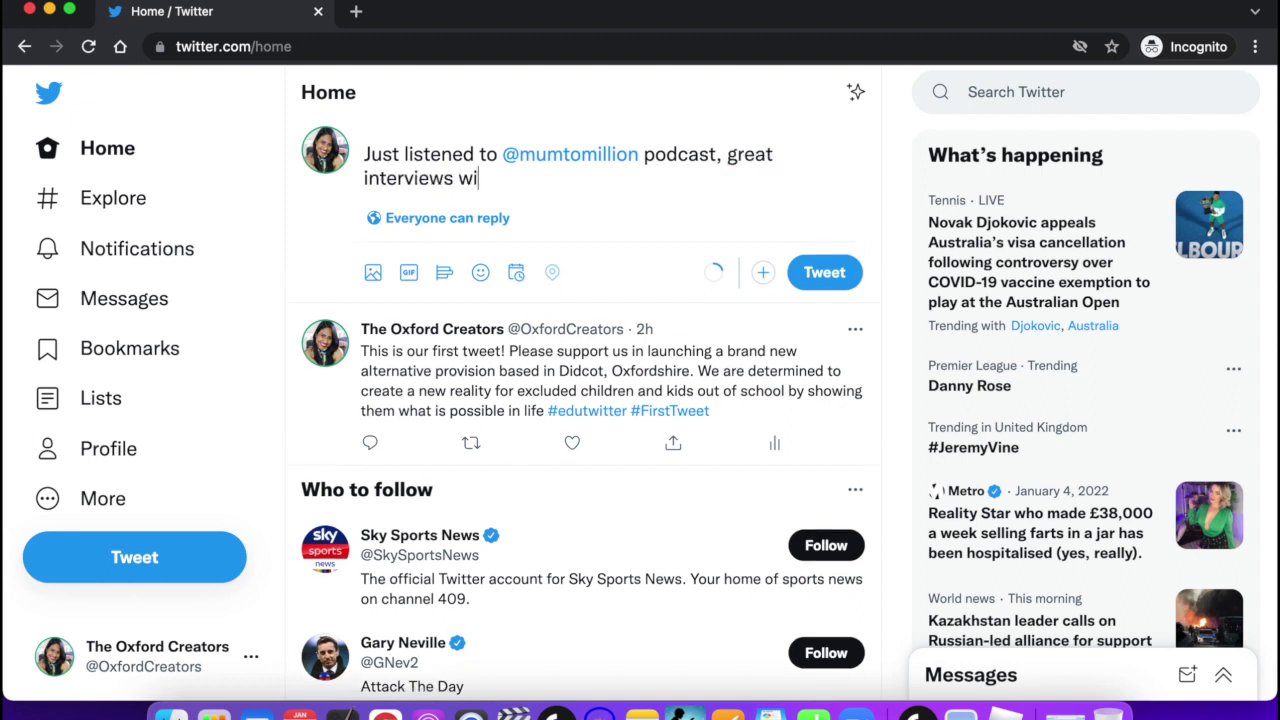
pyautogui.write('th mums and')
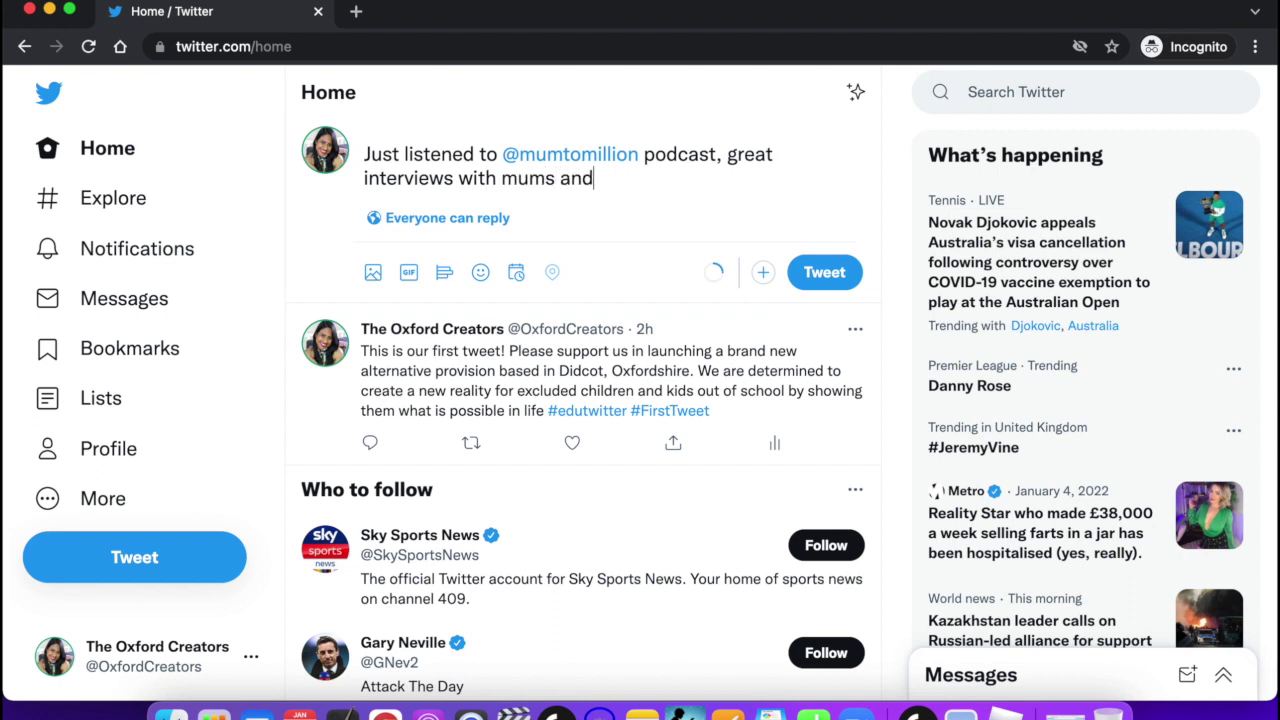
pyautogui.write(' millionaire')
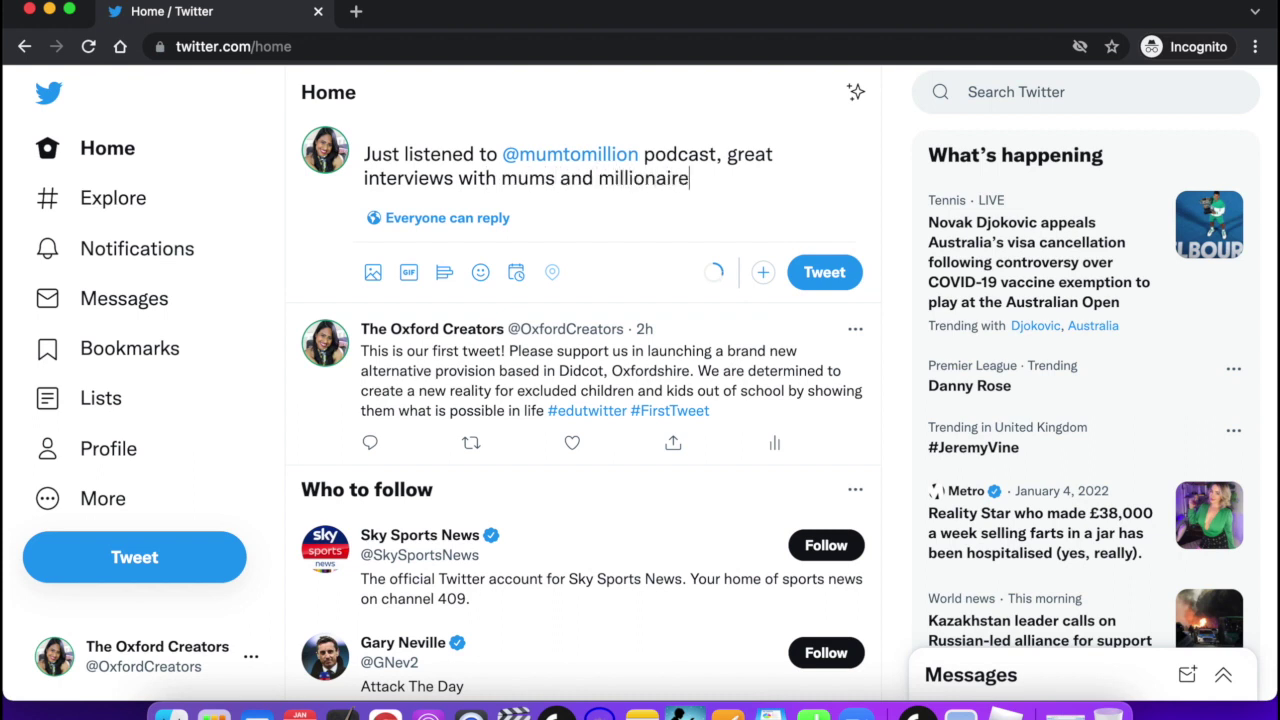
pyautogui.write('s. Go and check it out!')
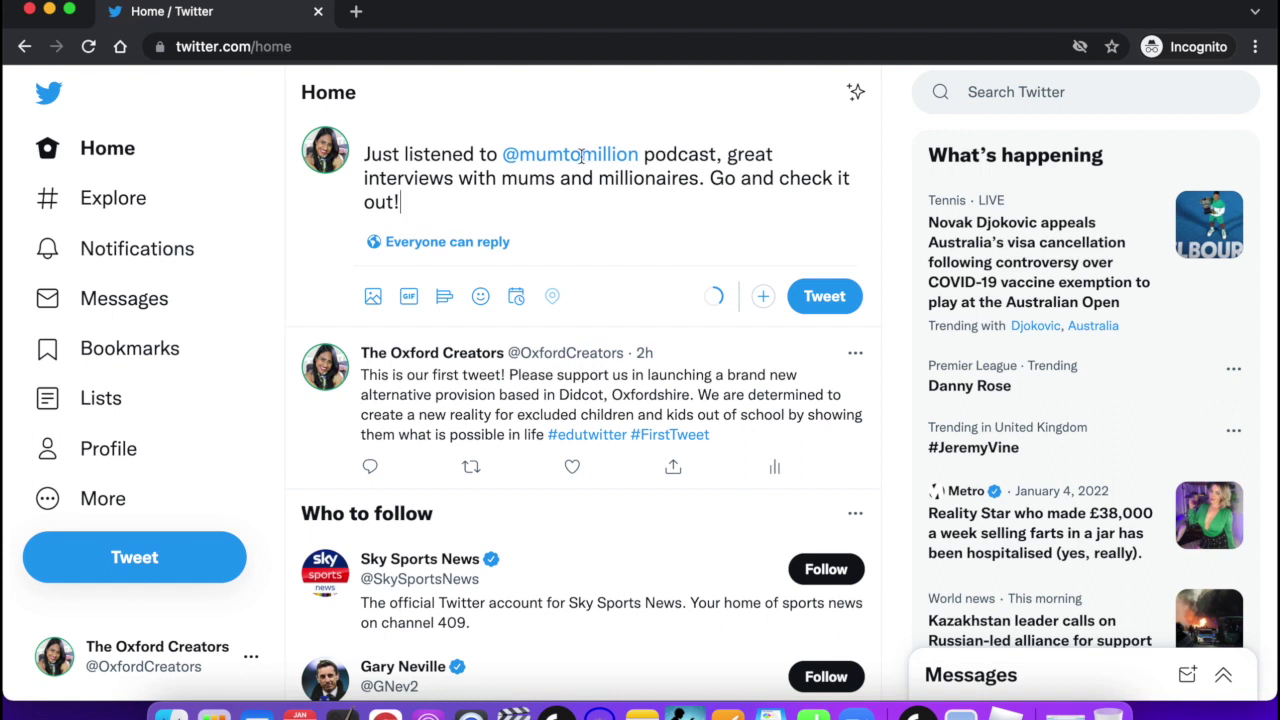
pyautogui.moveTo(640, 154); pyautogui.dragTo(508, 155)
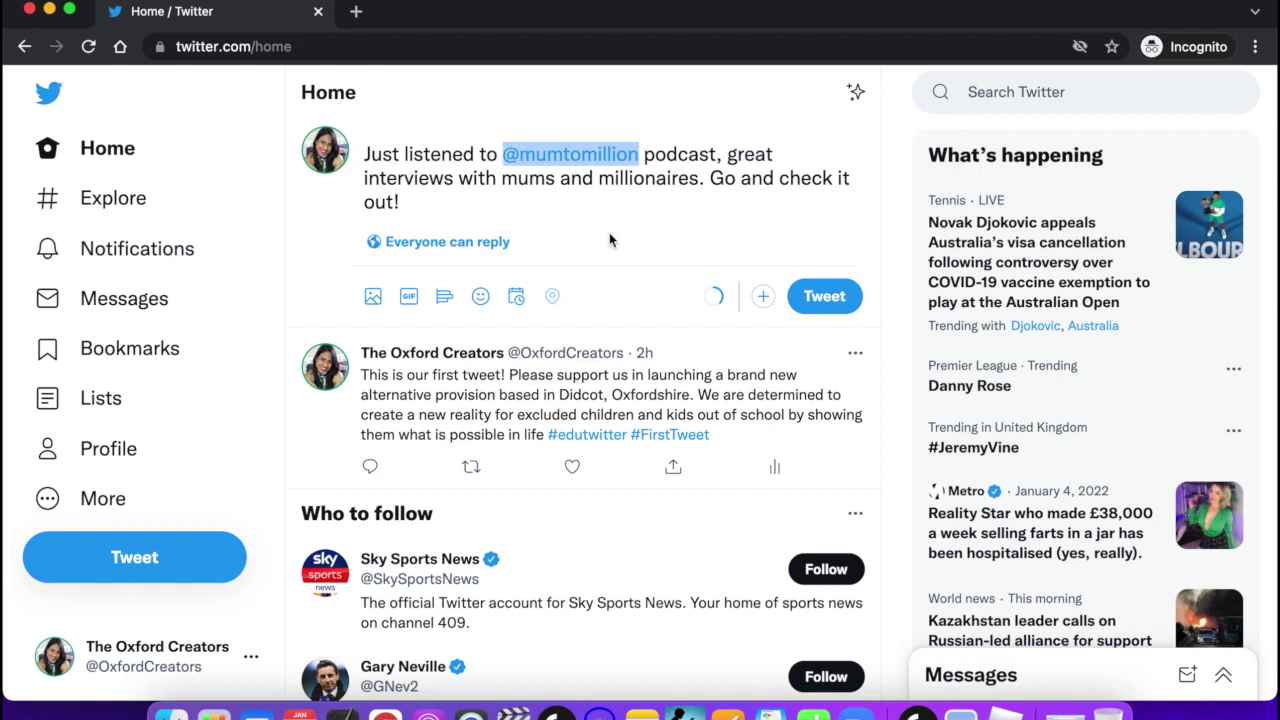
pyautogui.click(475, 211)
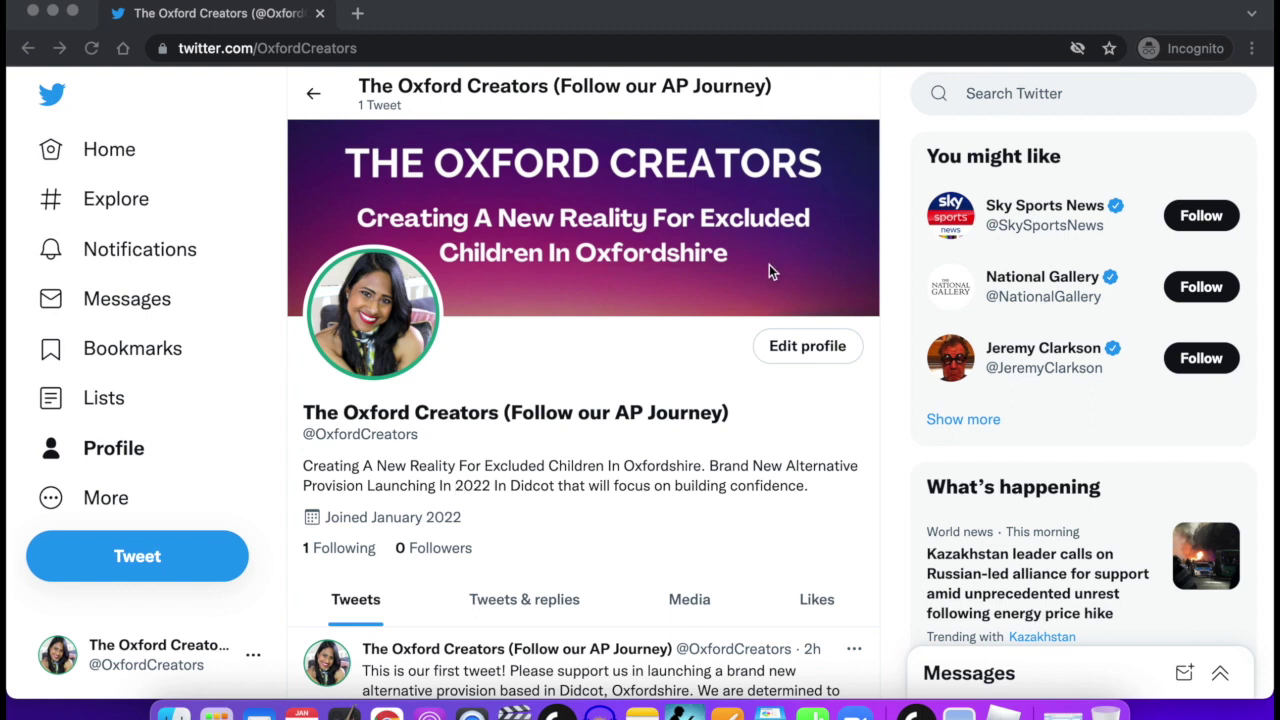
# Open the profile editor and select '(Follow our AP Journey)' in the account name.
pyautogui.click(510, 379)
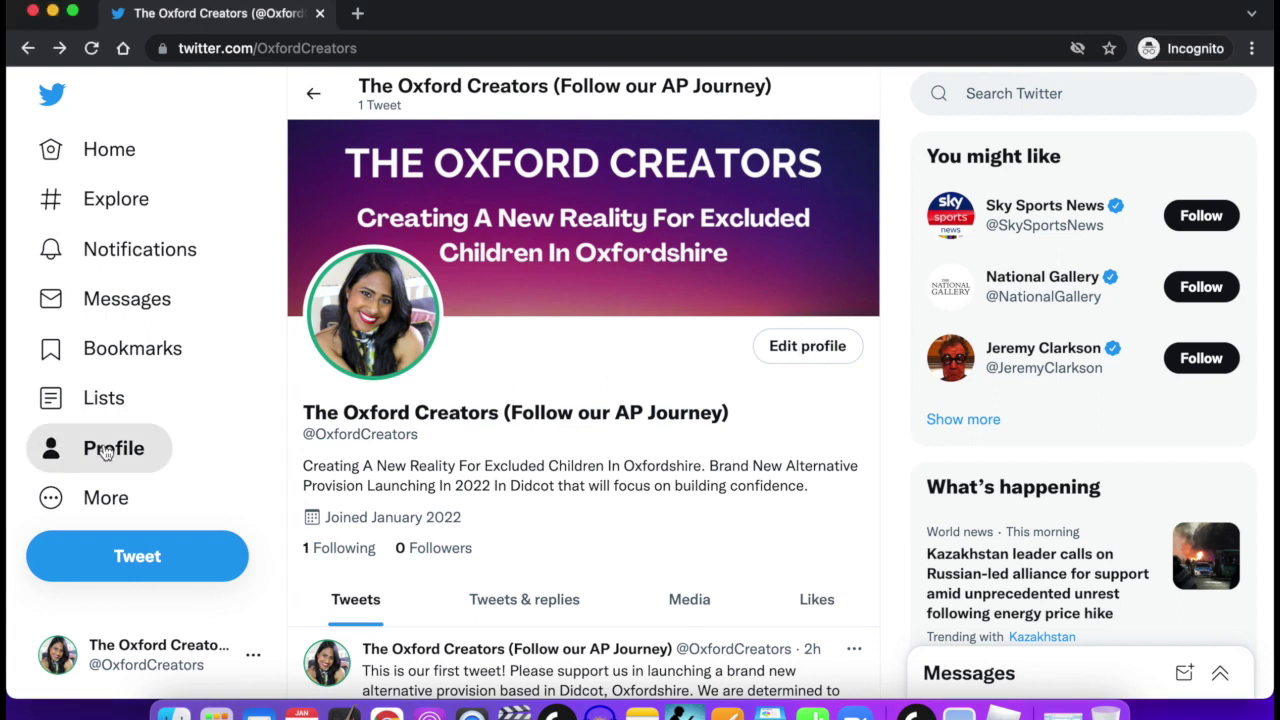
pyautogui.click(820, 352)
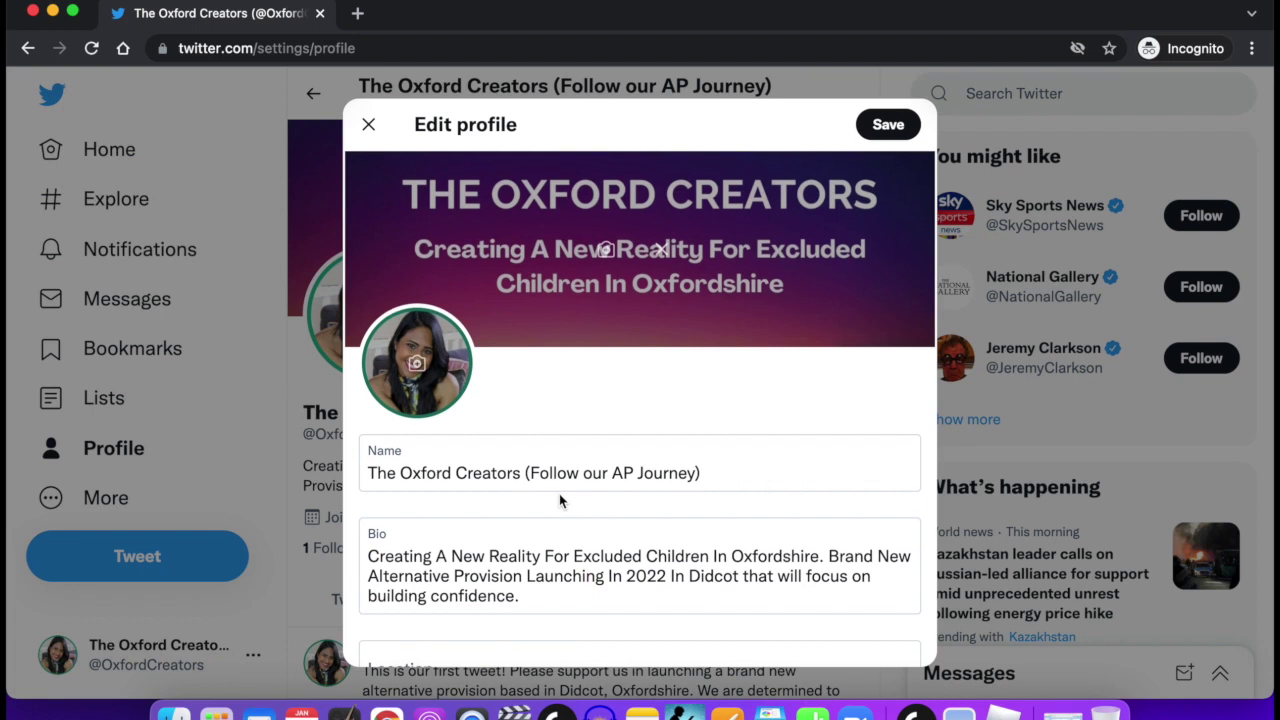
pyautogui.scroll(-1, 559, 493)
pyautogui.click(521, 404)
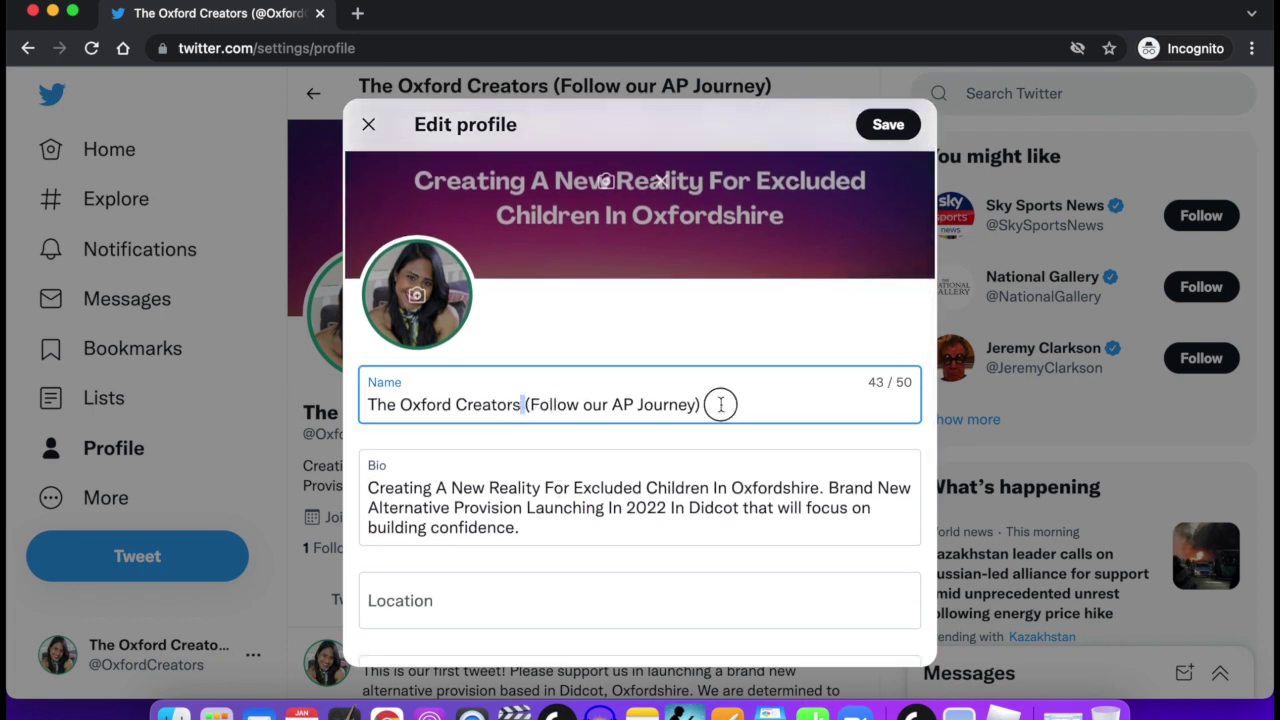
pyautogui.moveTo(522, 404); pyautogui.dragTo(709, 404)
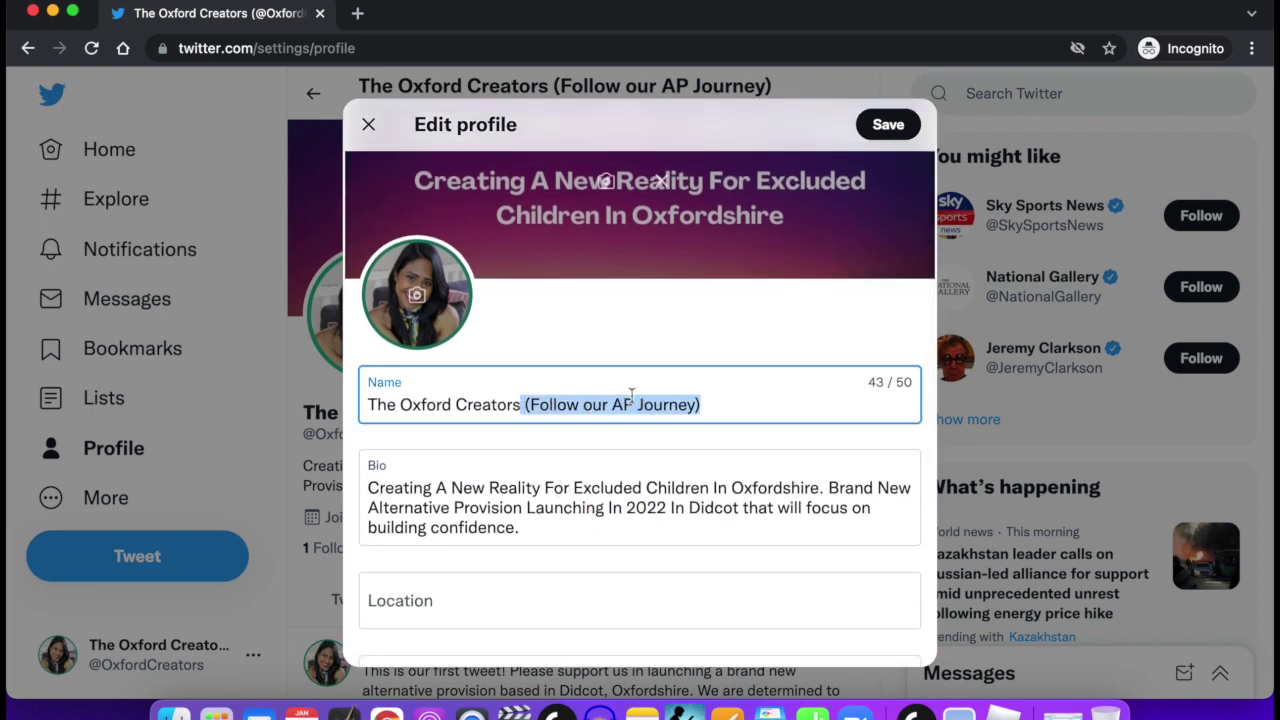
pyautogui.click(534, 518)
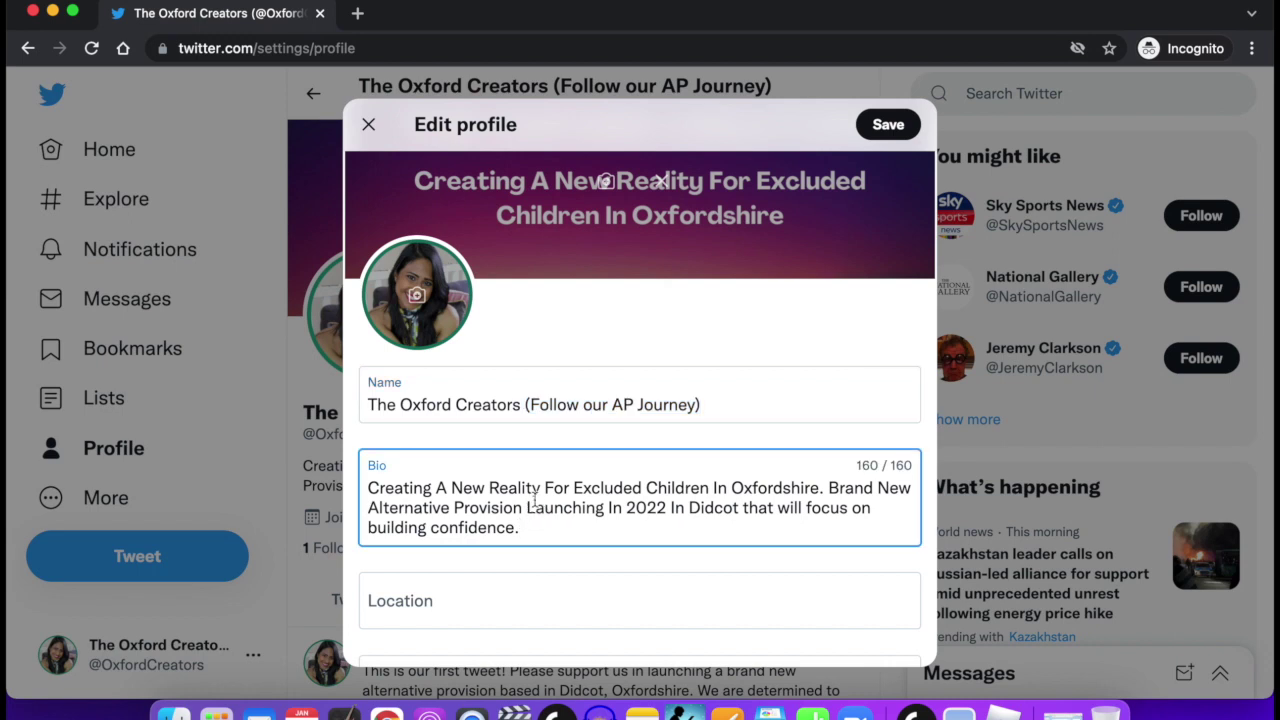
pyautogui.scroll(-1, 535, 500)
pyautogui.click(519, 466)
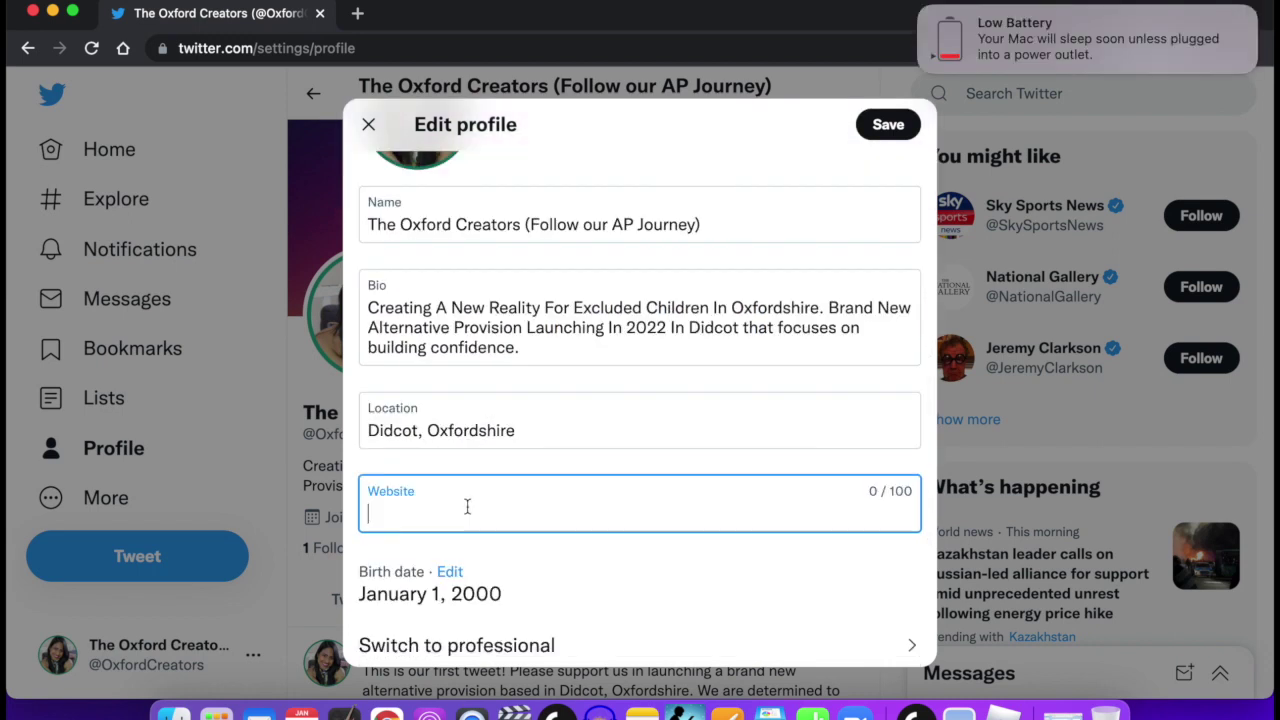
pyautogui.write('www.veenav.com')
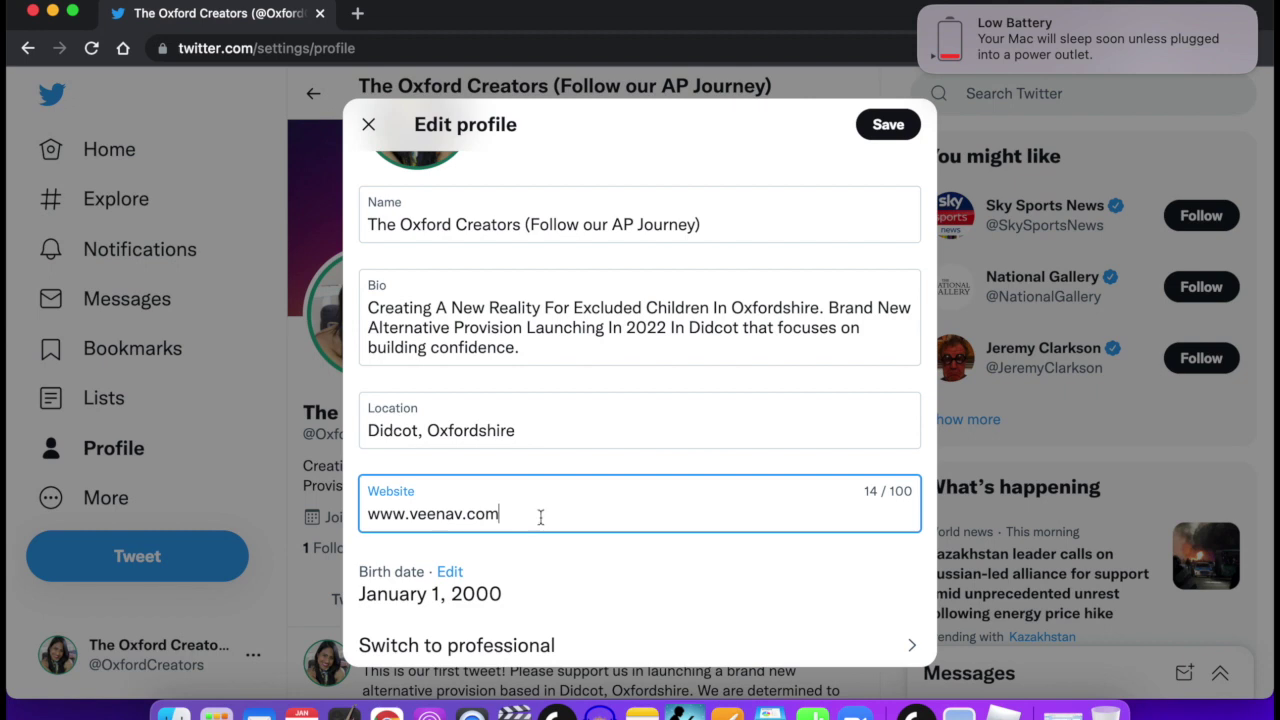
pyautogui.scroll(-1, 536, 634)
pyautogui.scroll(-2, 536, 634)
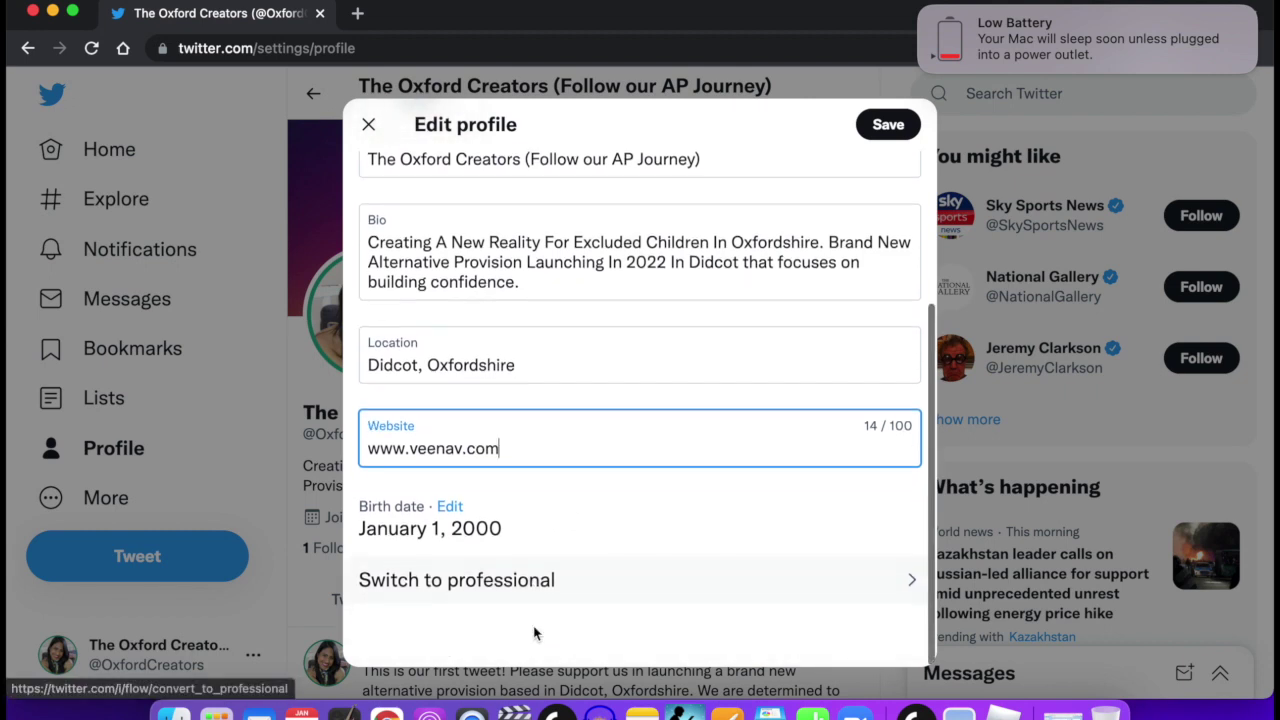
pyautogui.scroll(3, 672, 400)
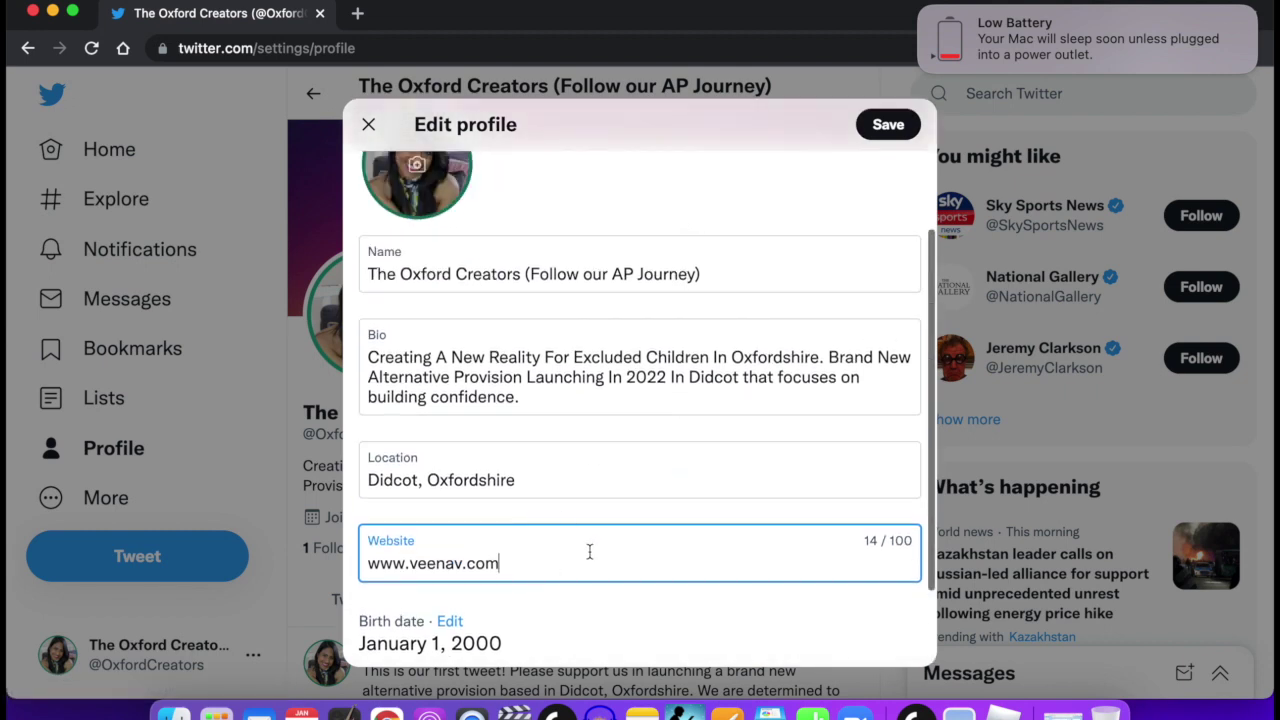
pyautogui.click(885, 130)
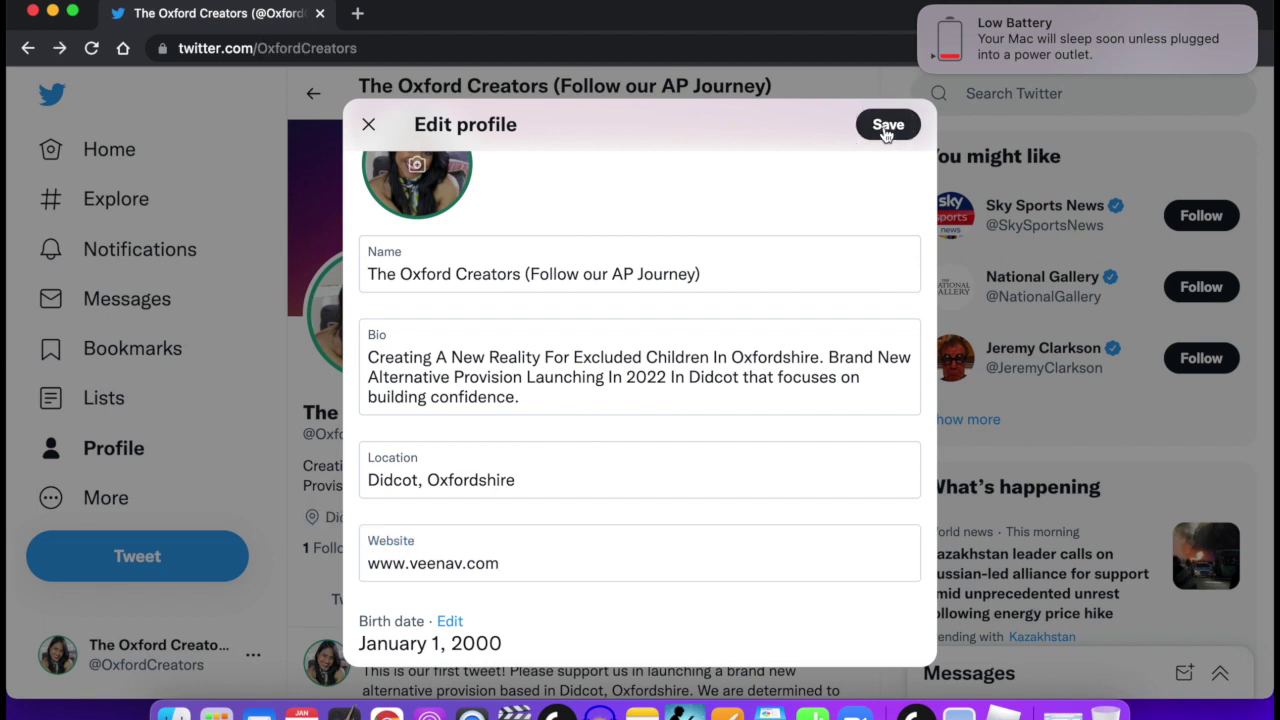